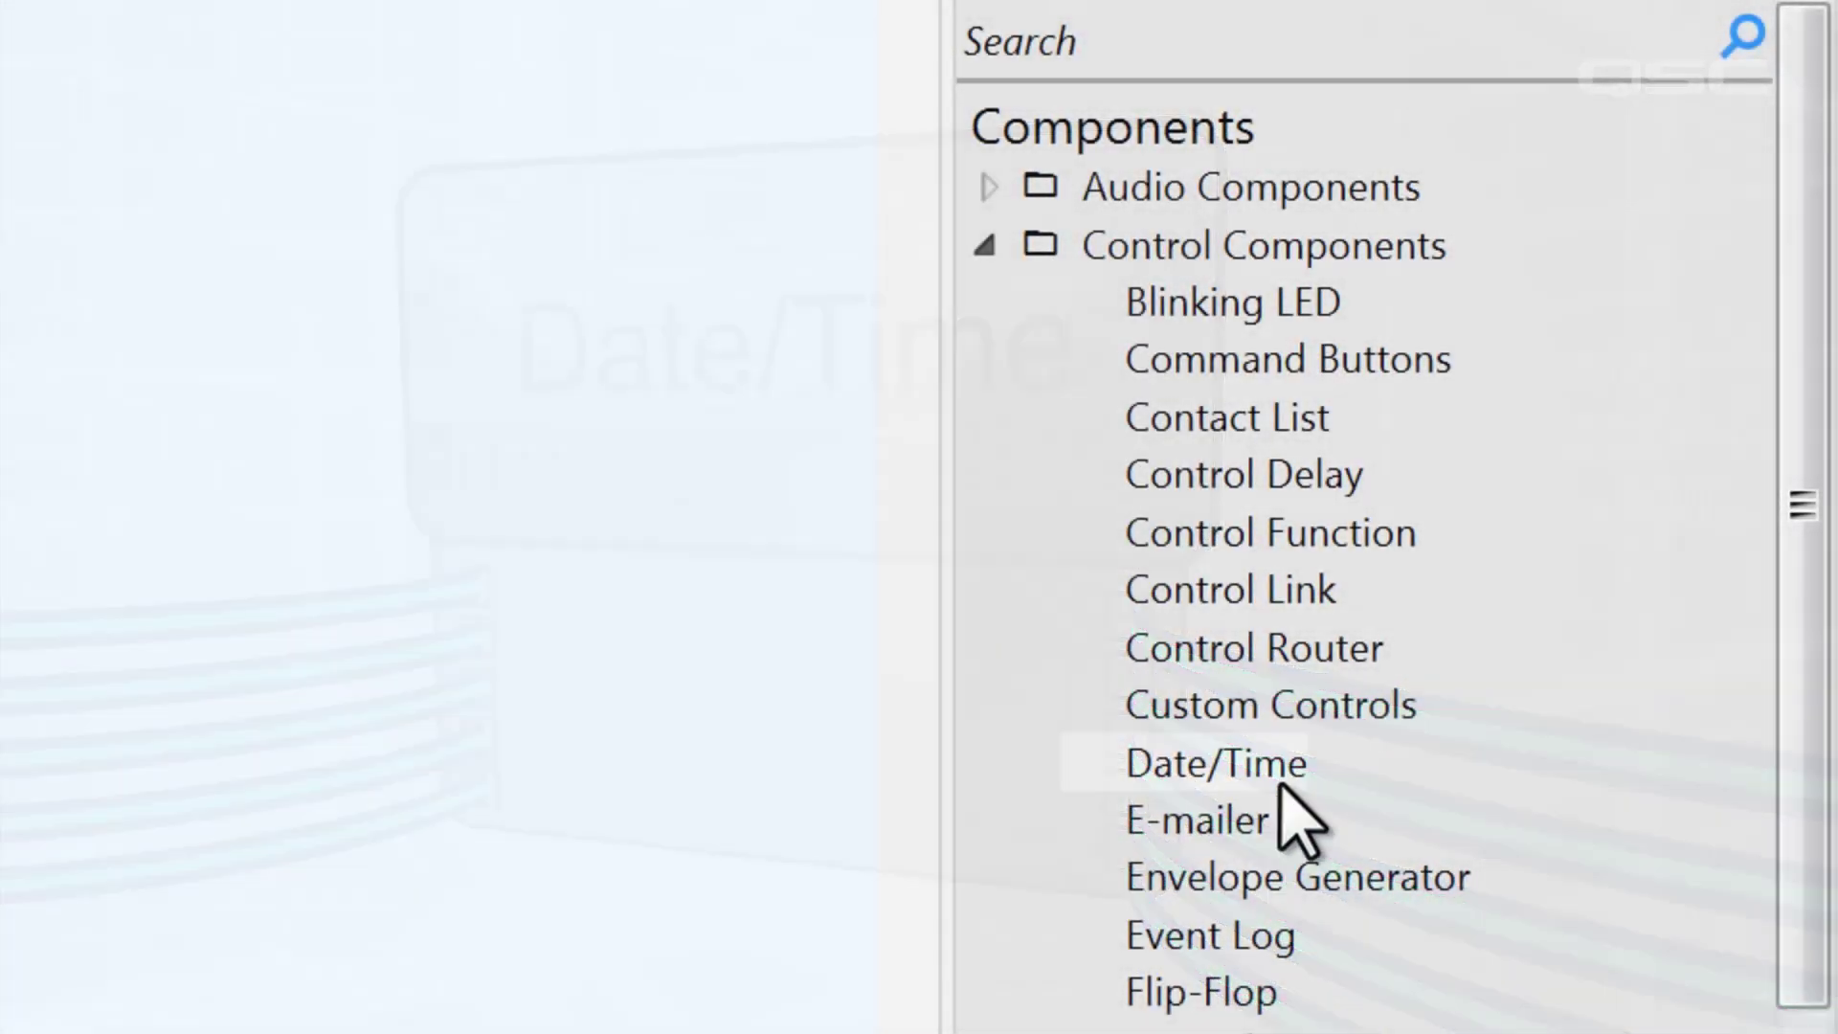
Add a Date/Time component and place its Output as a text field on the Vintage Hotel & Spa page.
click(1282, 766)
drag(1283, 766, 329, 117)
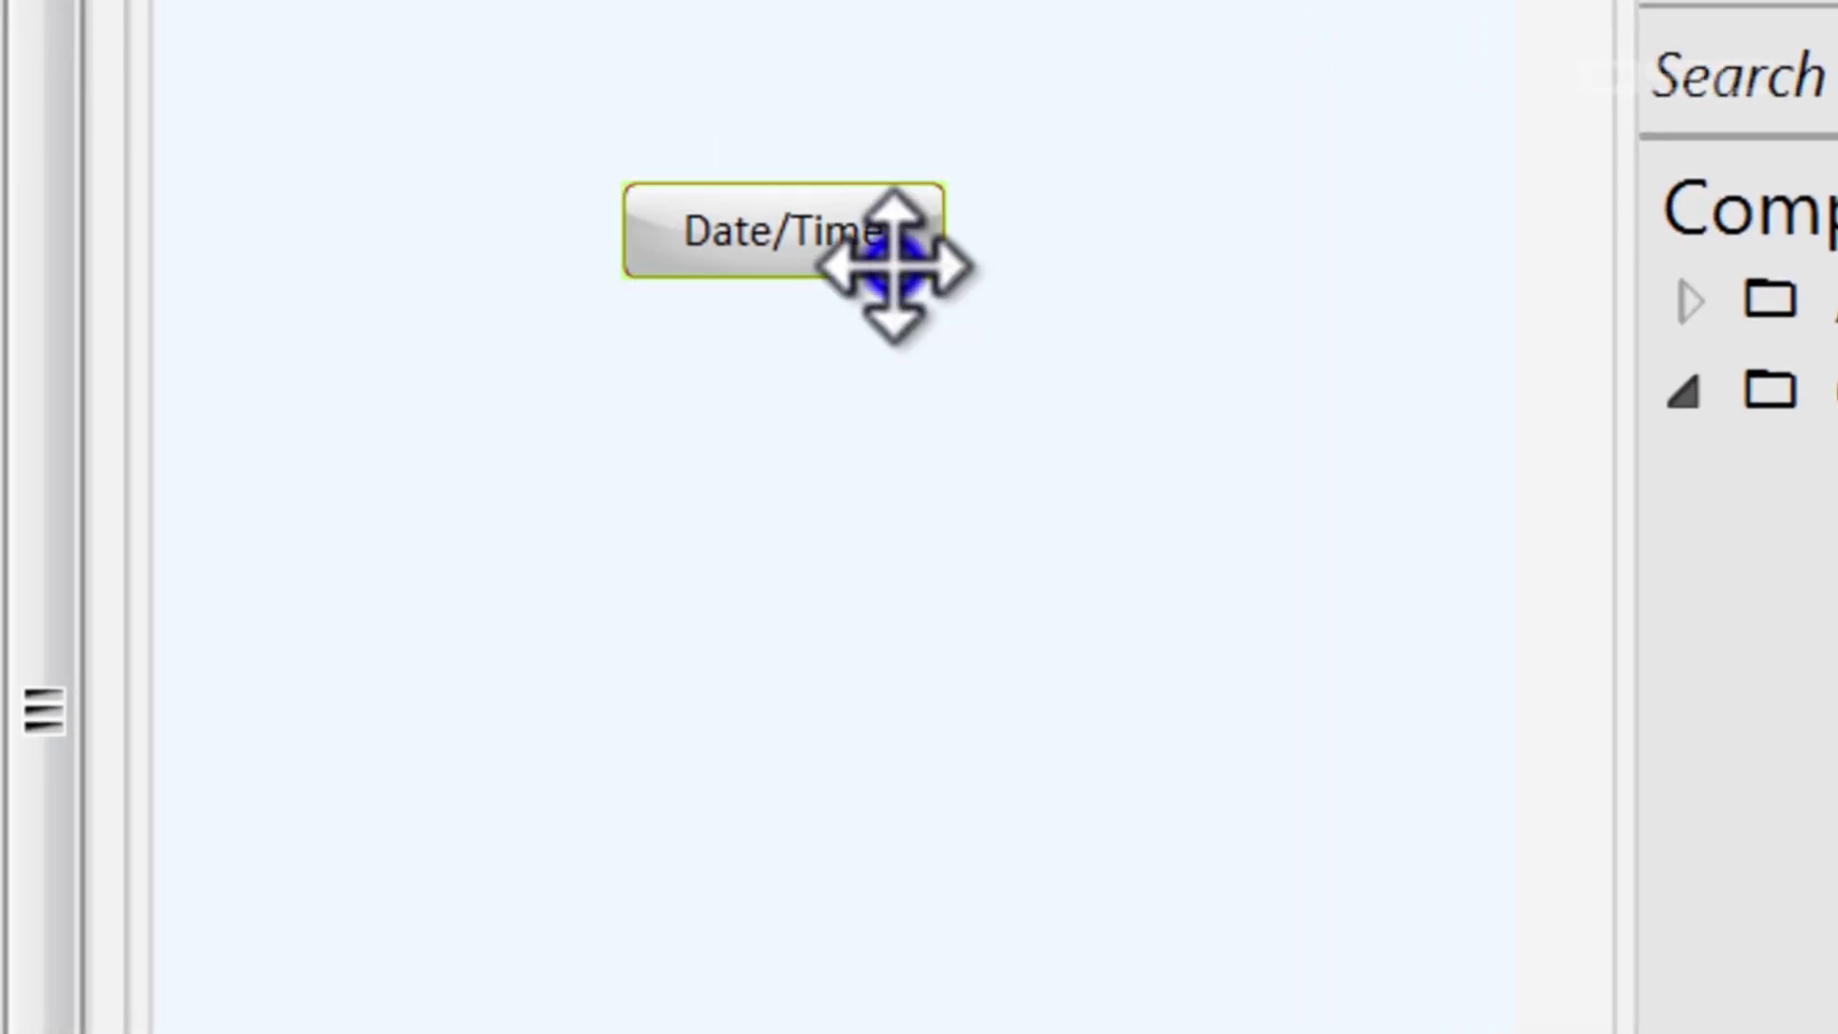
click(896, 267)
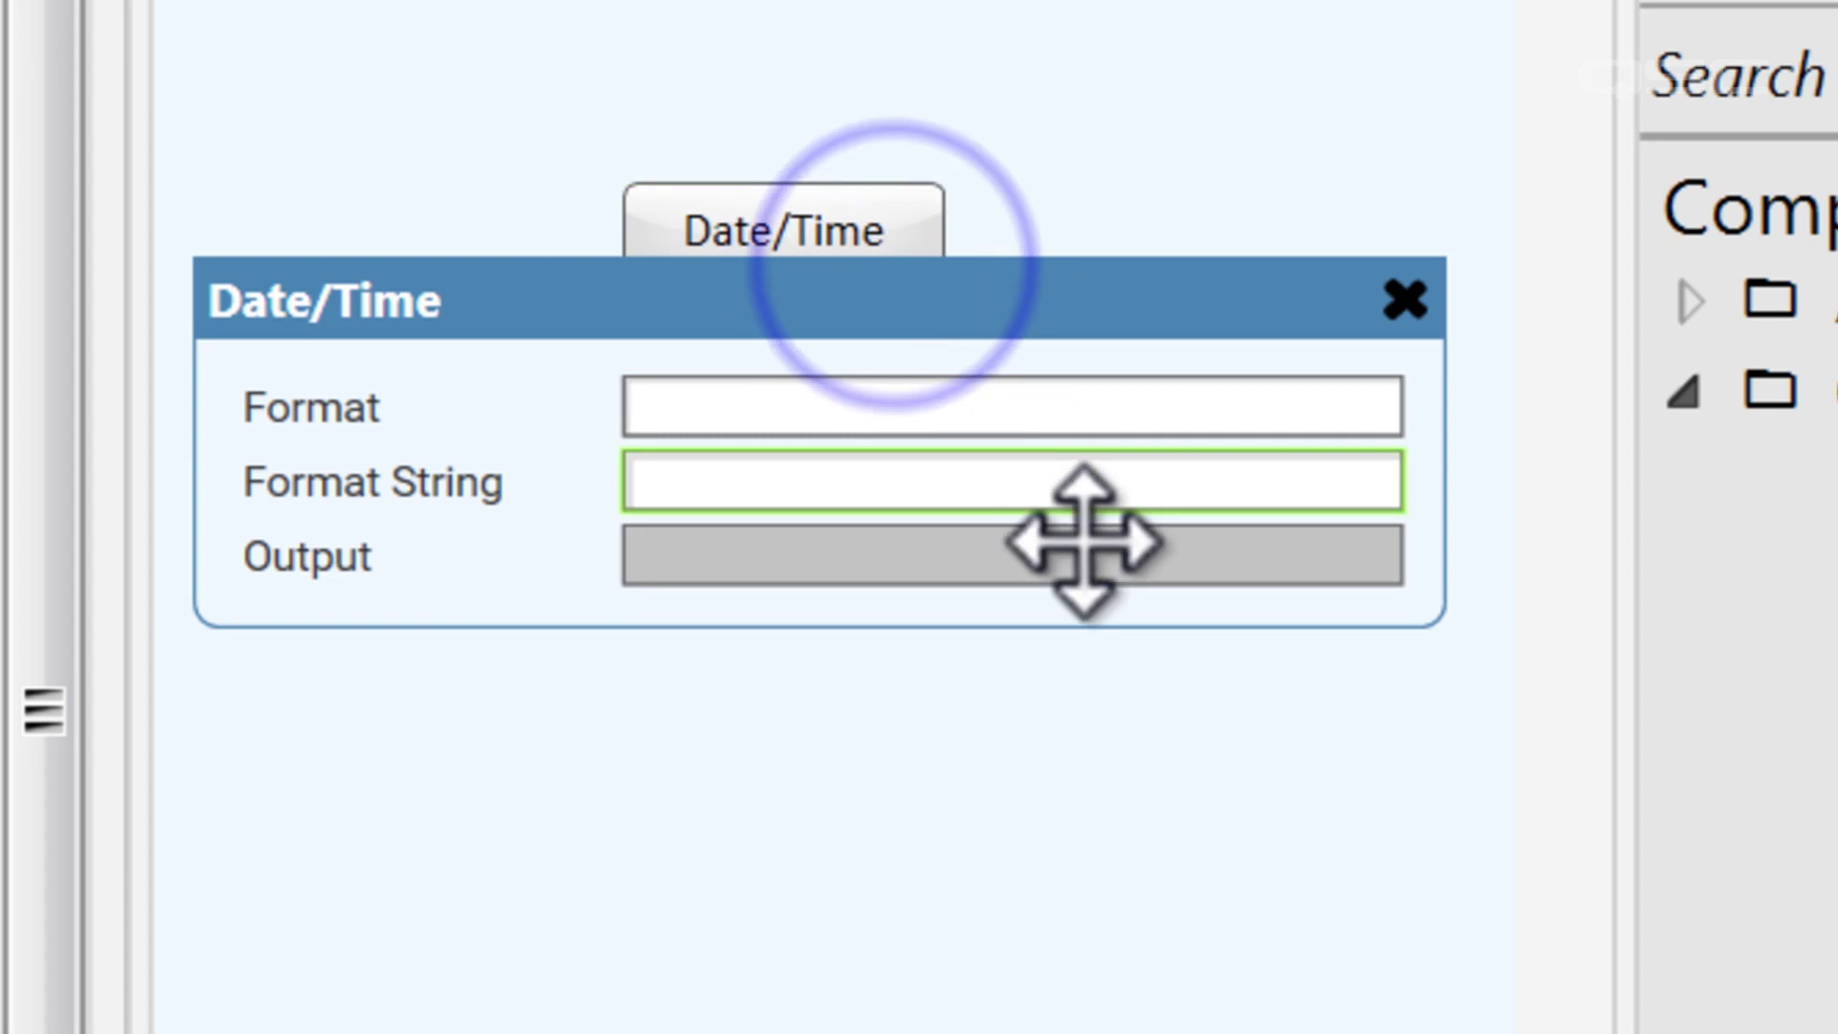
drag(873, 536, 800, 161)
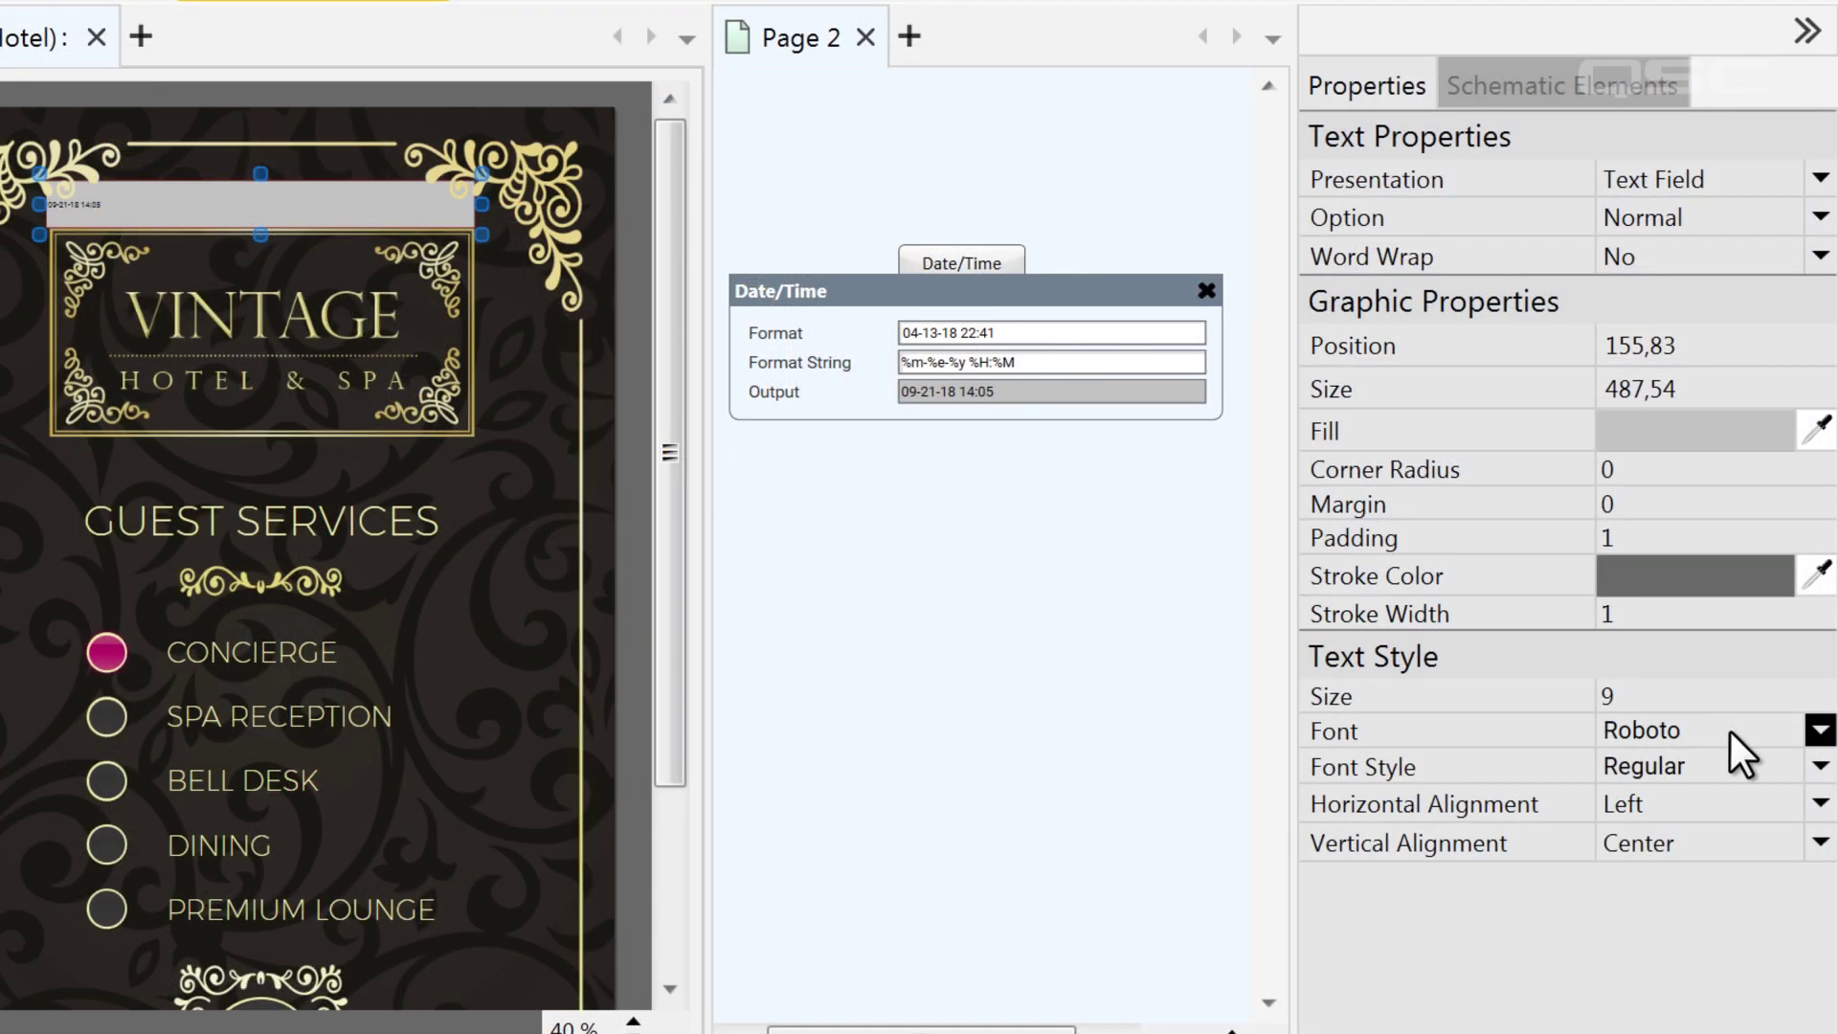
Set the date field's font to Montserrat at size 24.
click(1733, 735)
click(1771, 855)
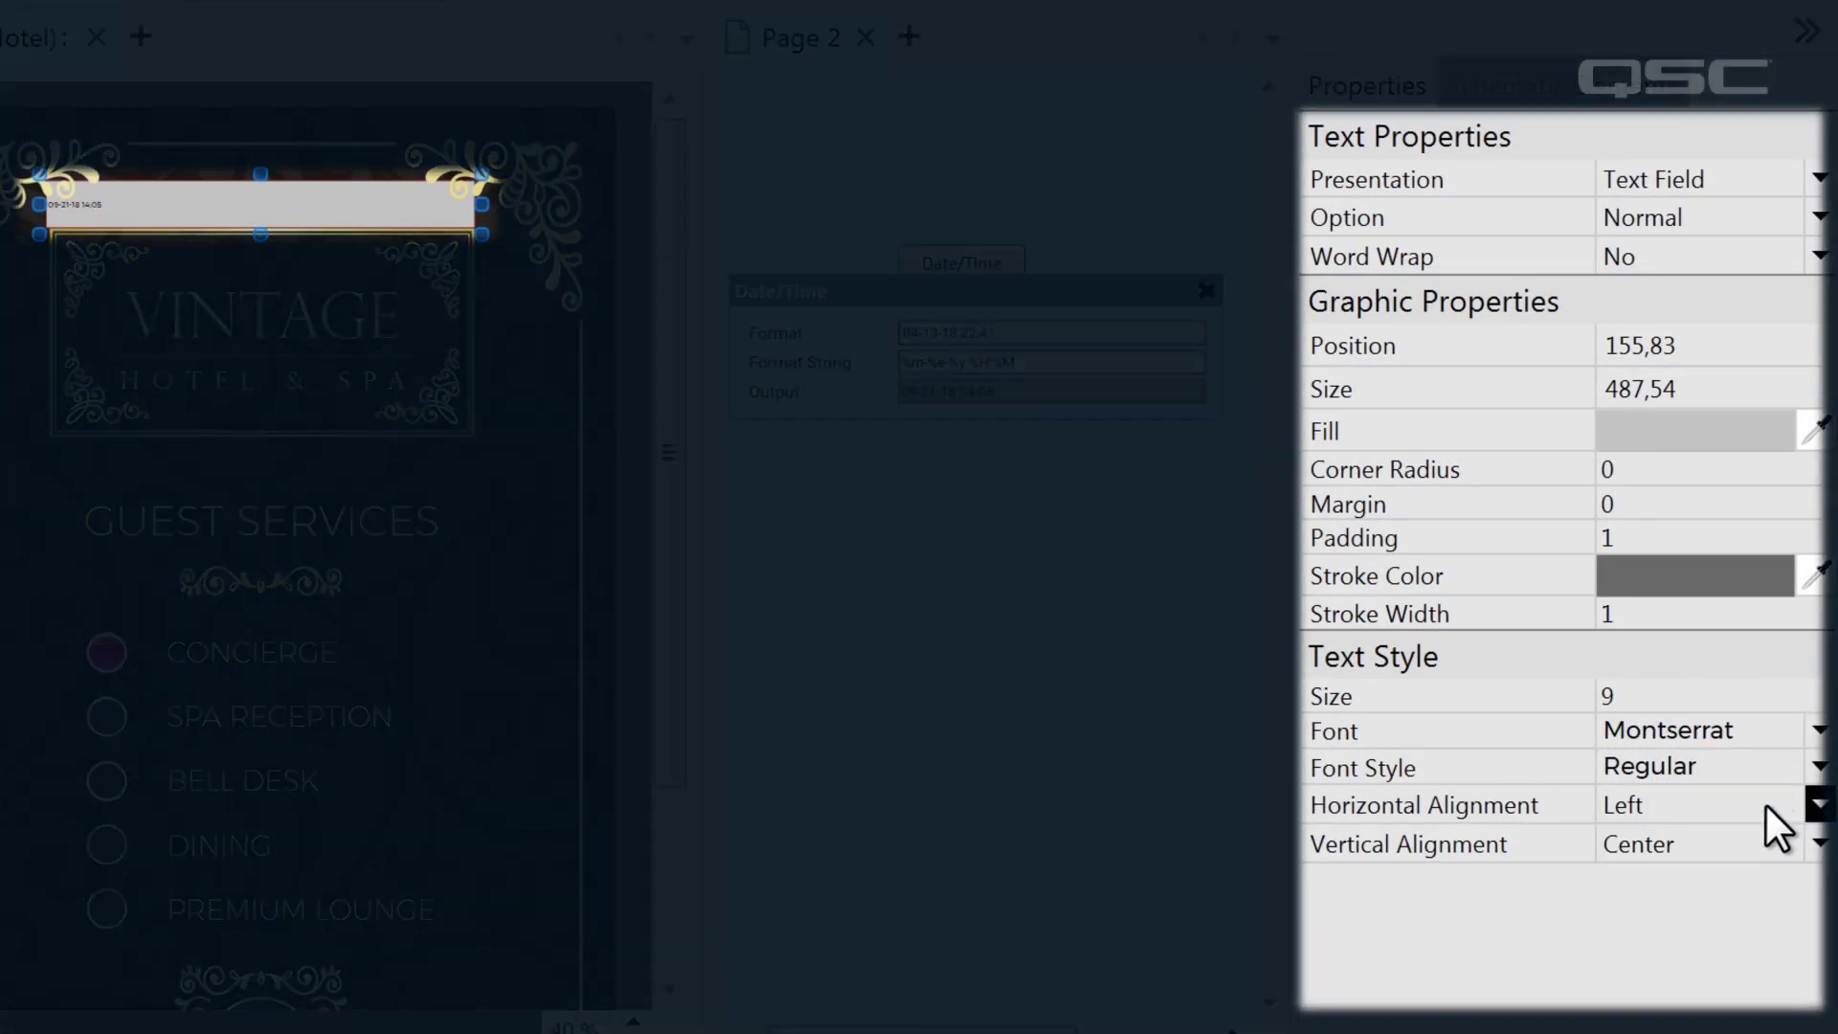
click(1727, 692)
text(24)
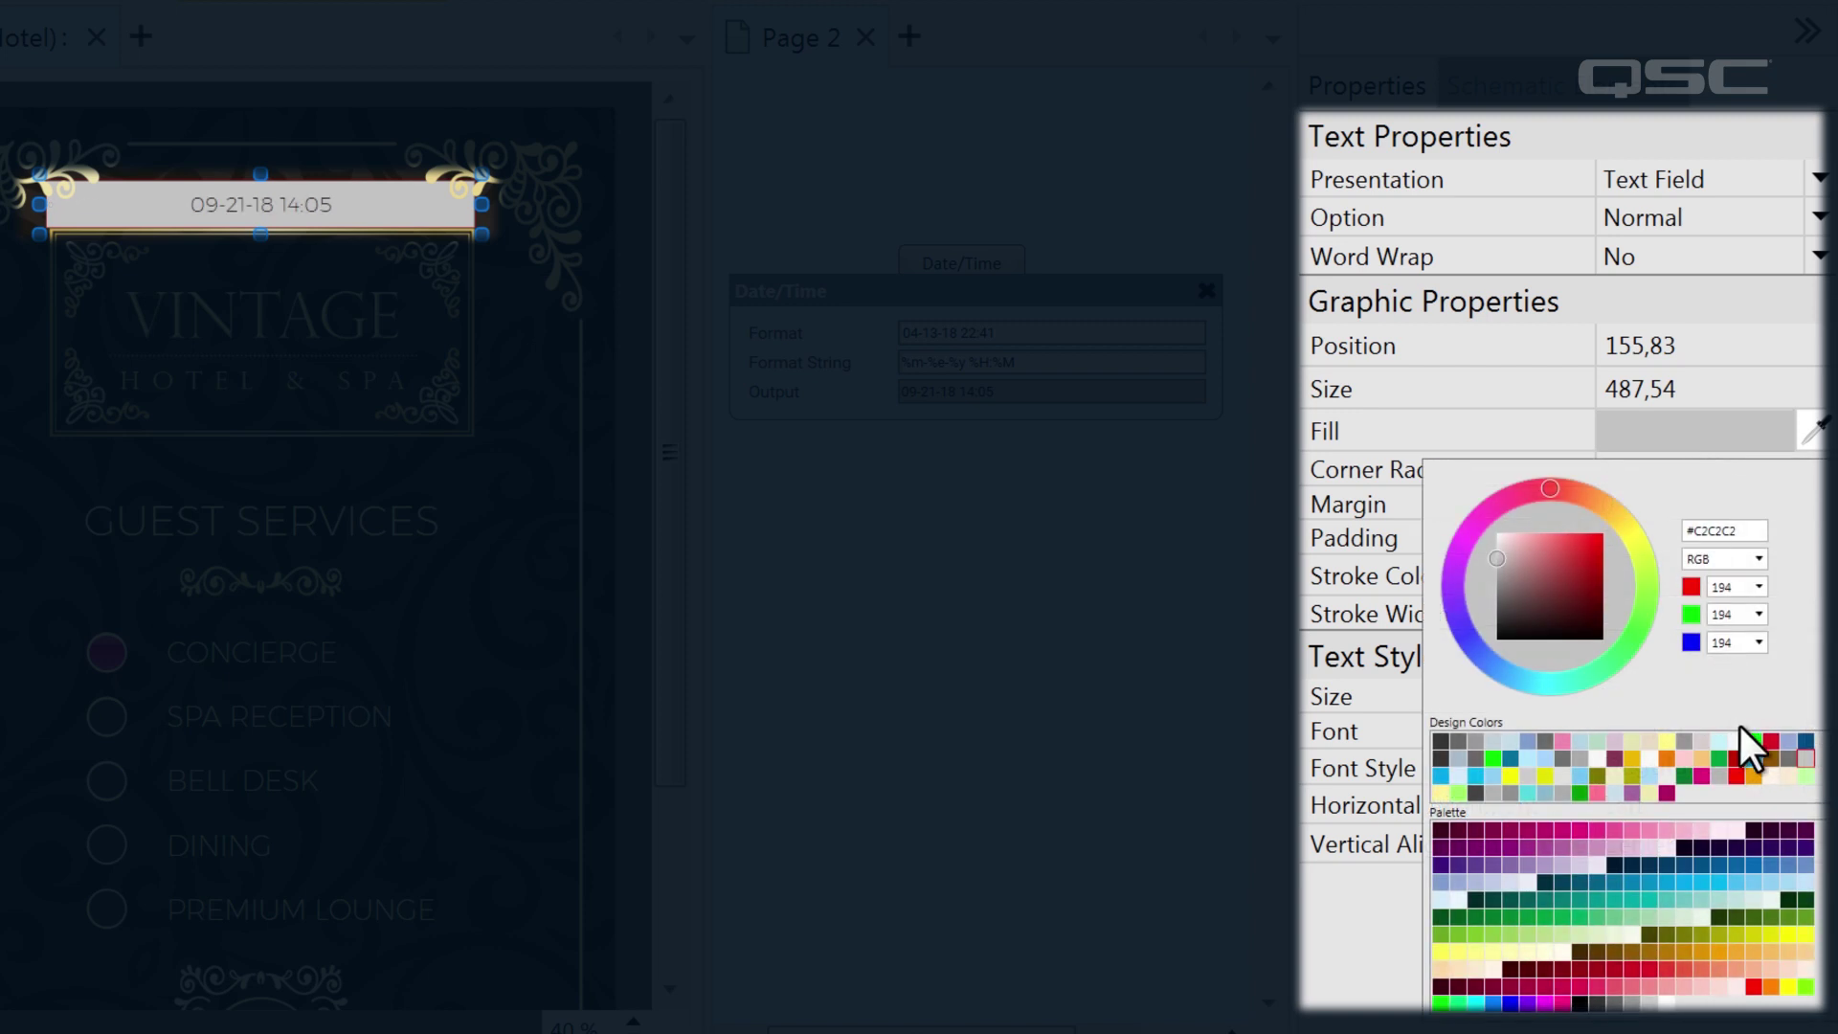
Give the date field a white fill and the No Background option.
click(1739, 739)
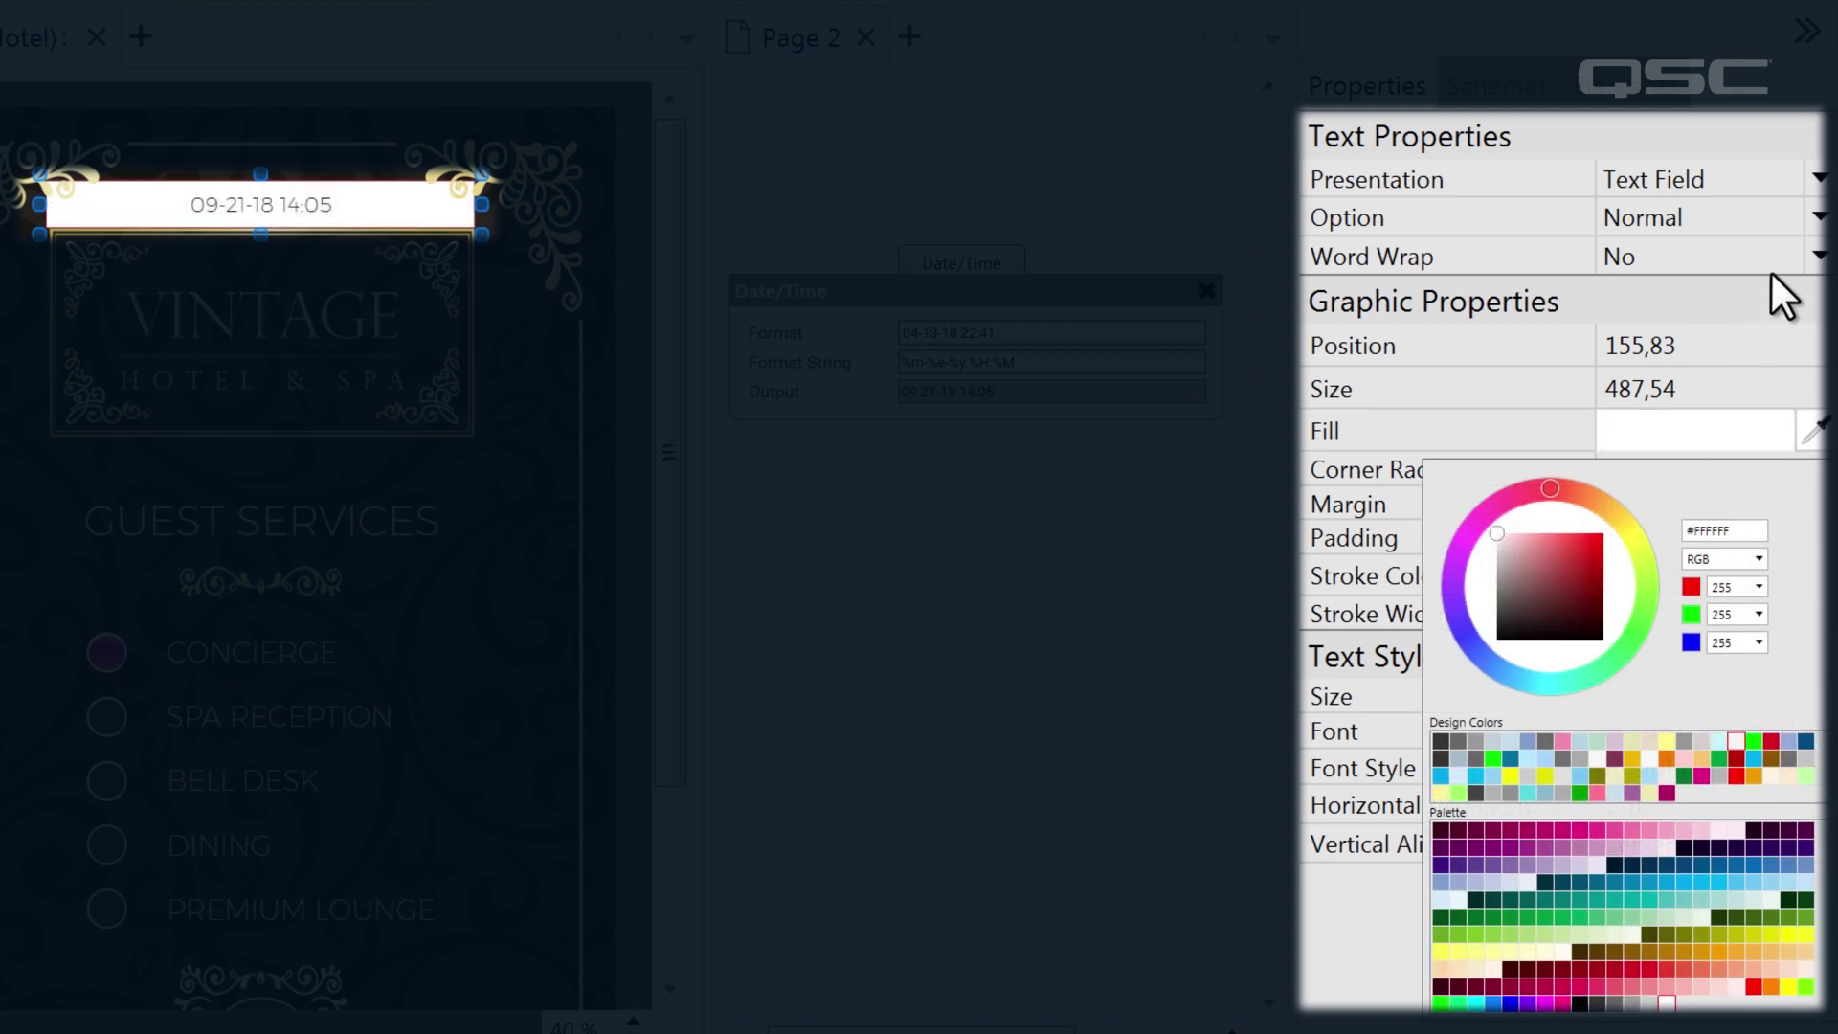
click(1818, 220)
click(1818, 218)
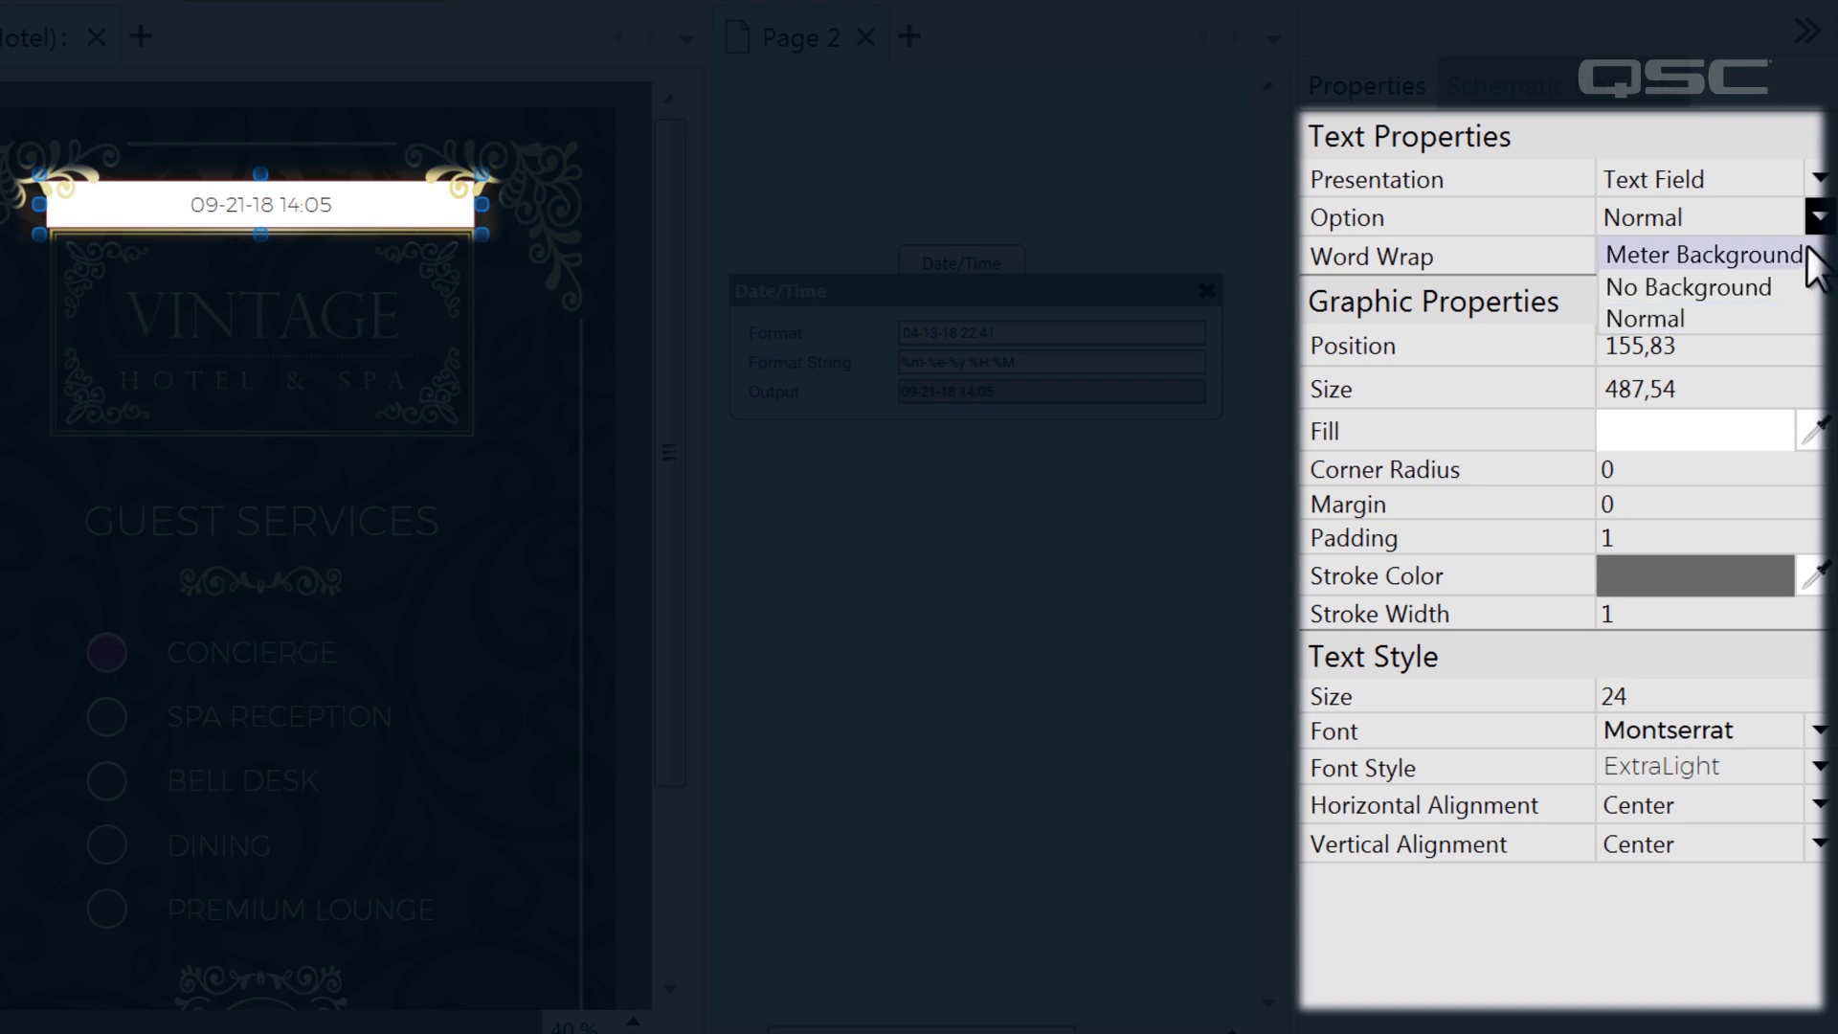
click(1806, 286)
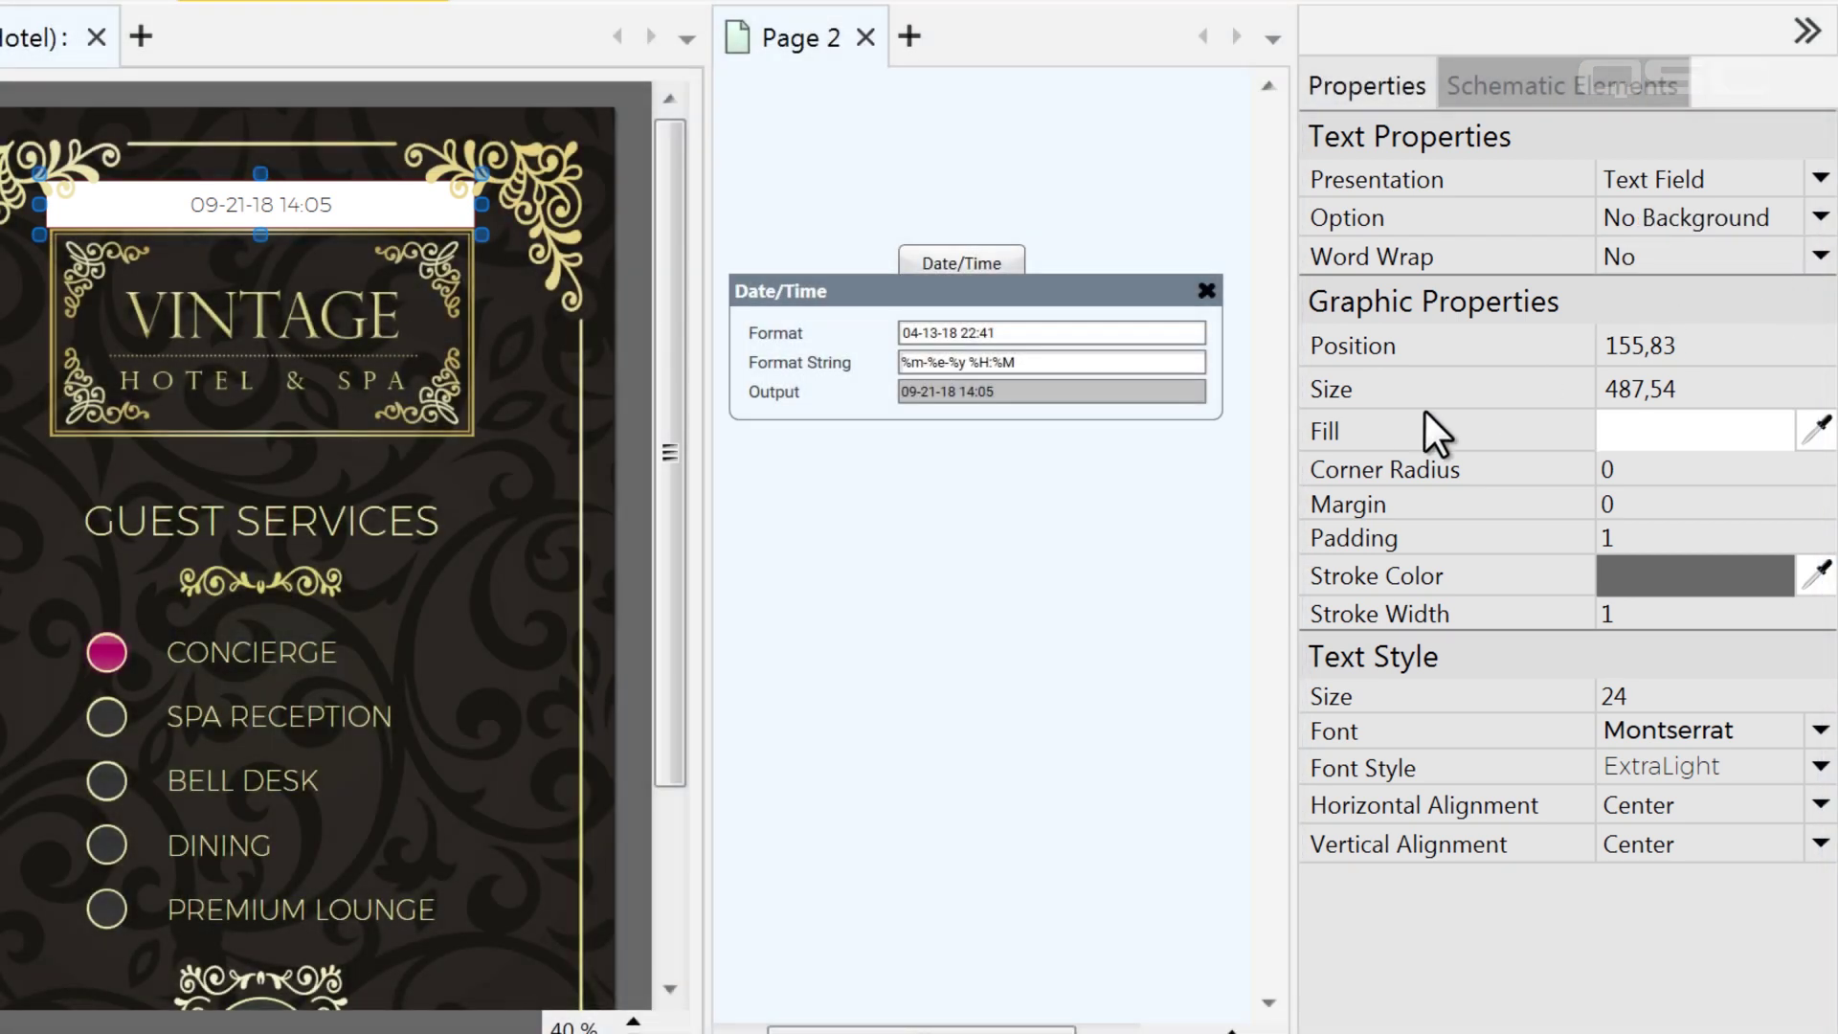
click(1178, 574)
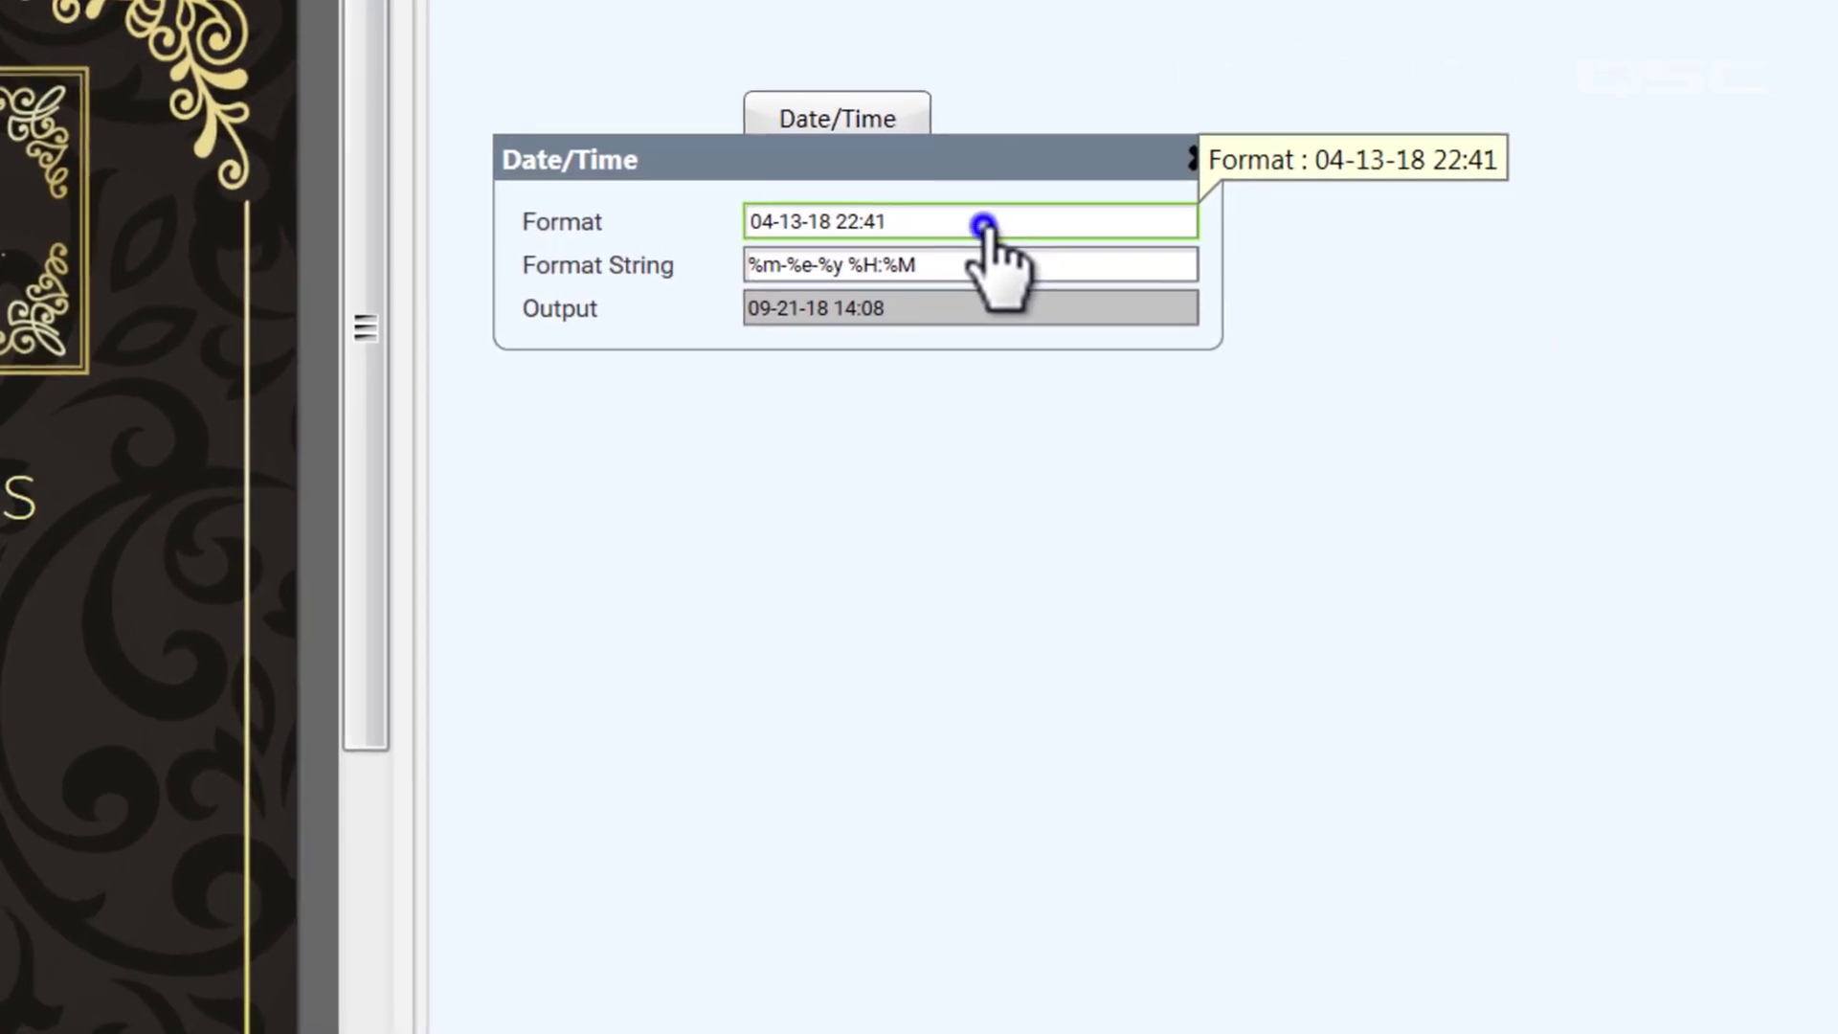
Try the Apr 13, 2018 and full-weekday 12-hour presets, then set the Date/Time format to Custom.
click(1624, 357)
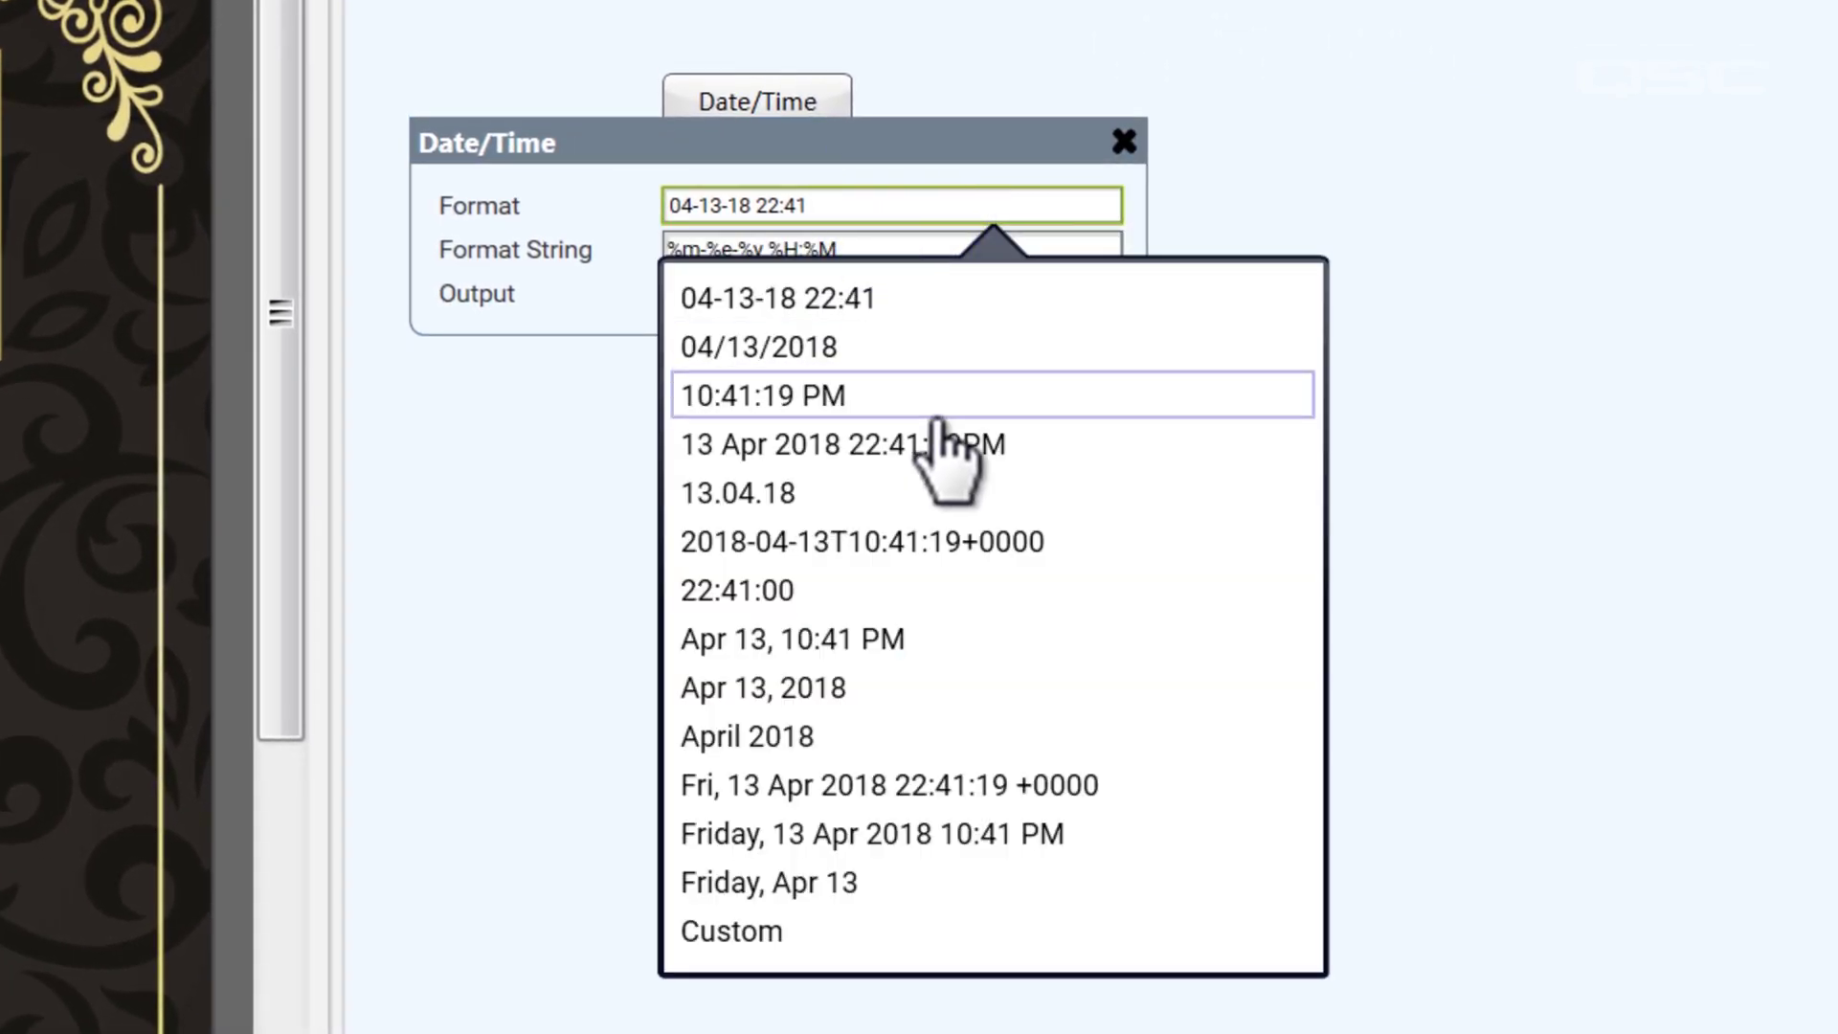
click(934, 690)
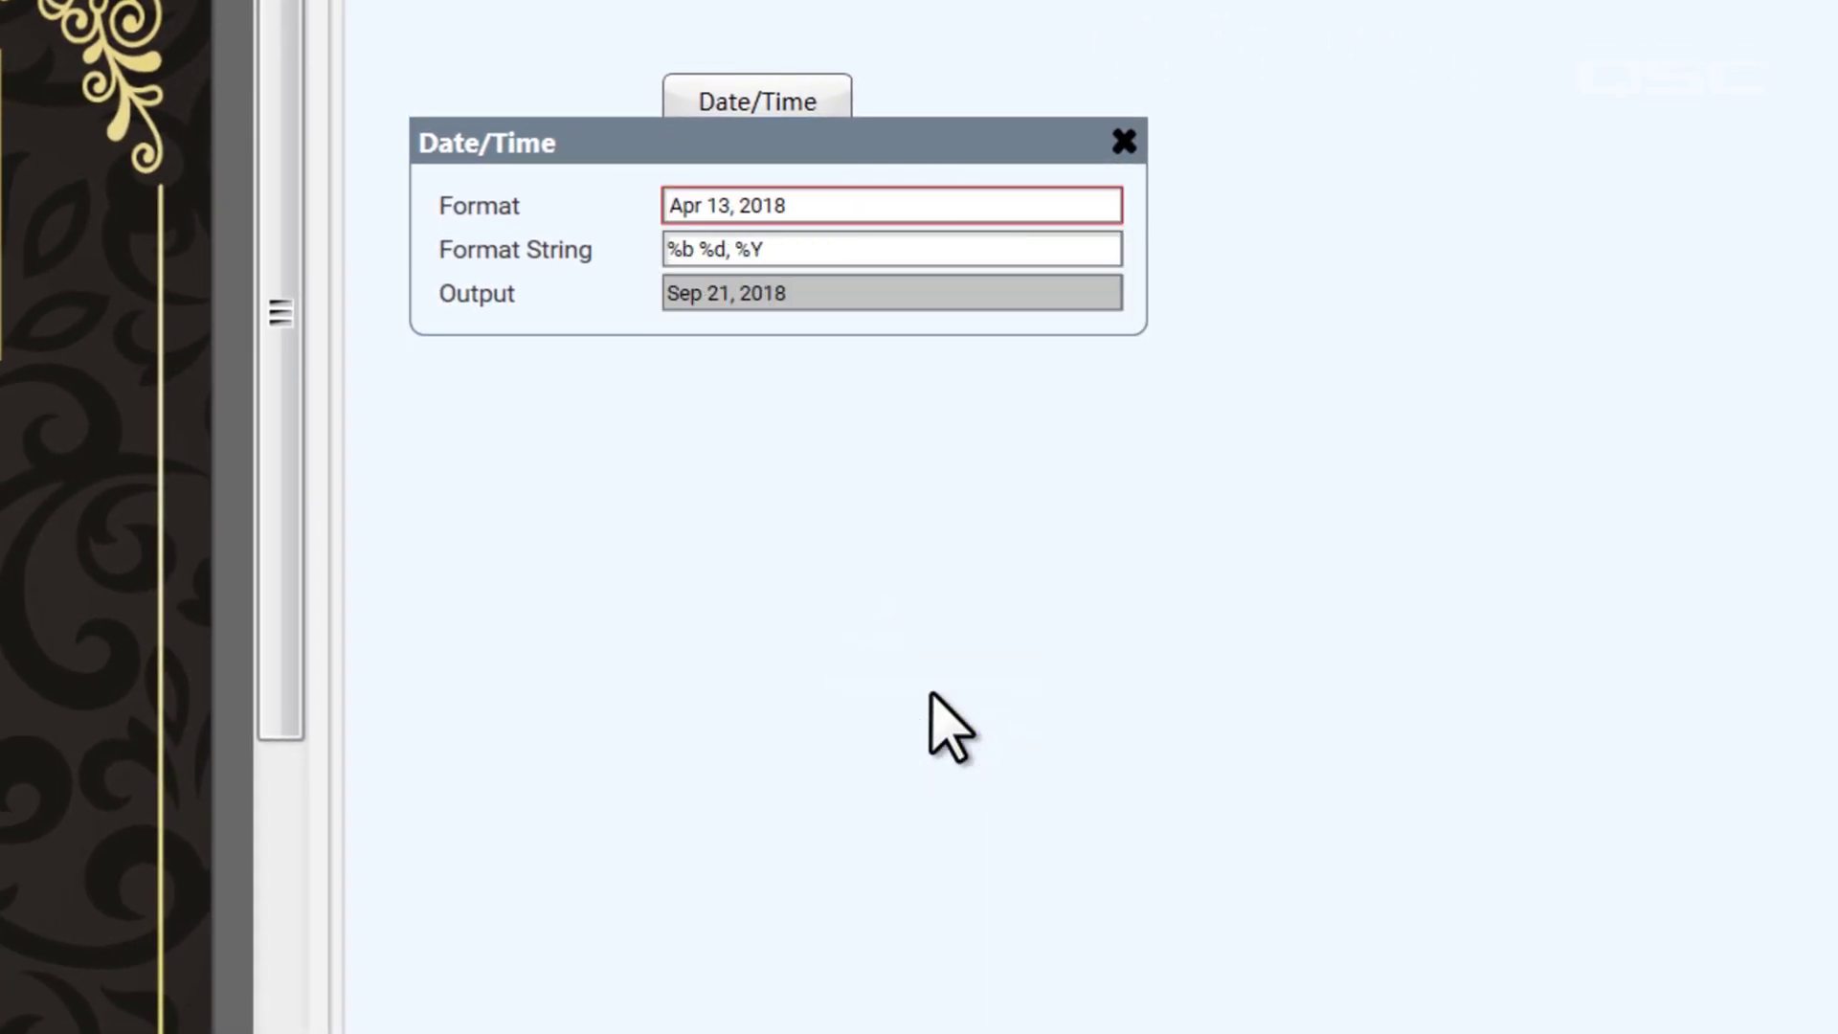
click(839, 205)
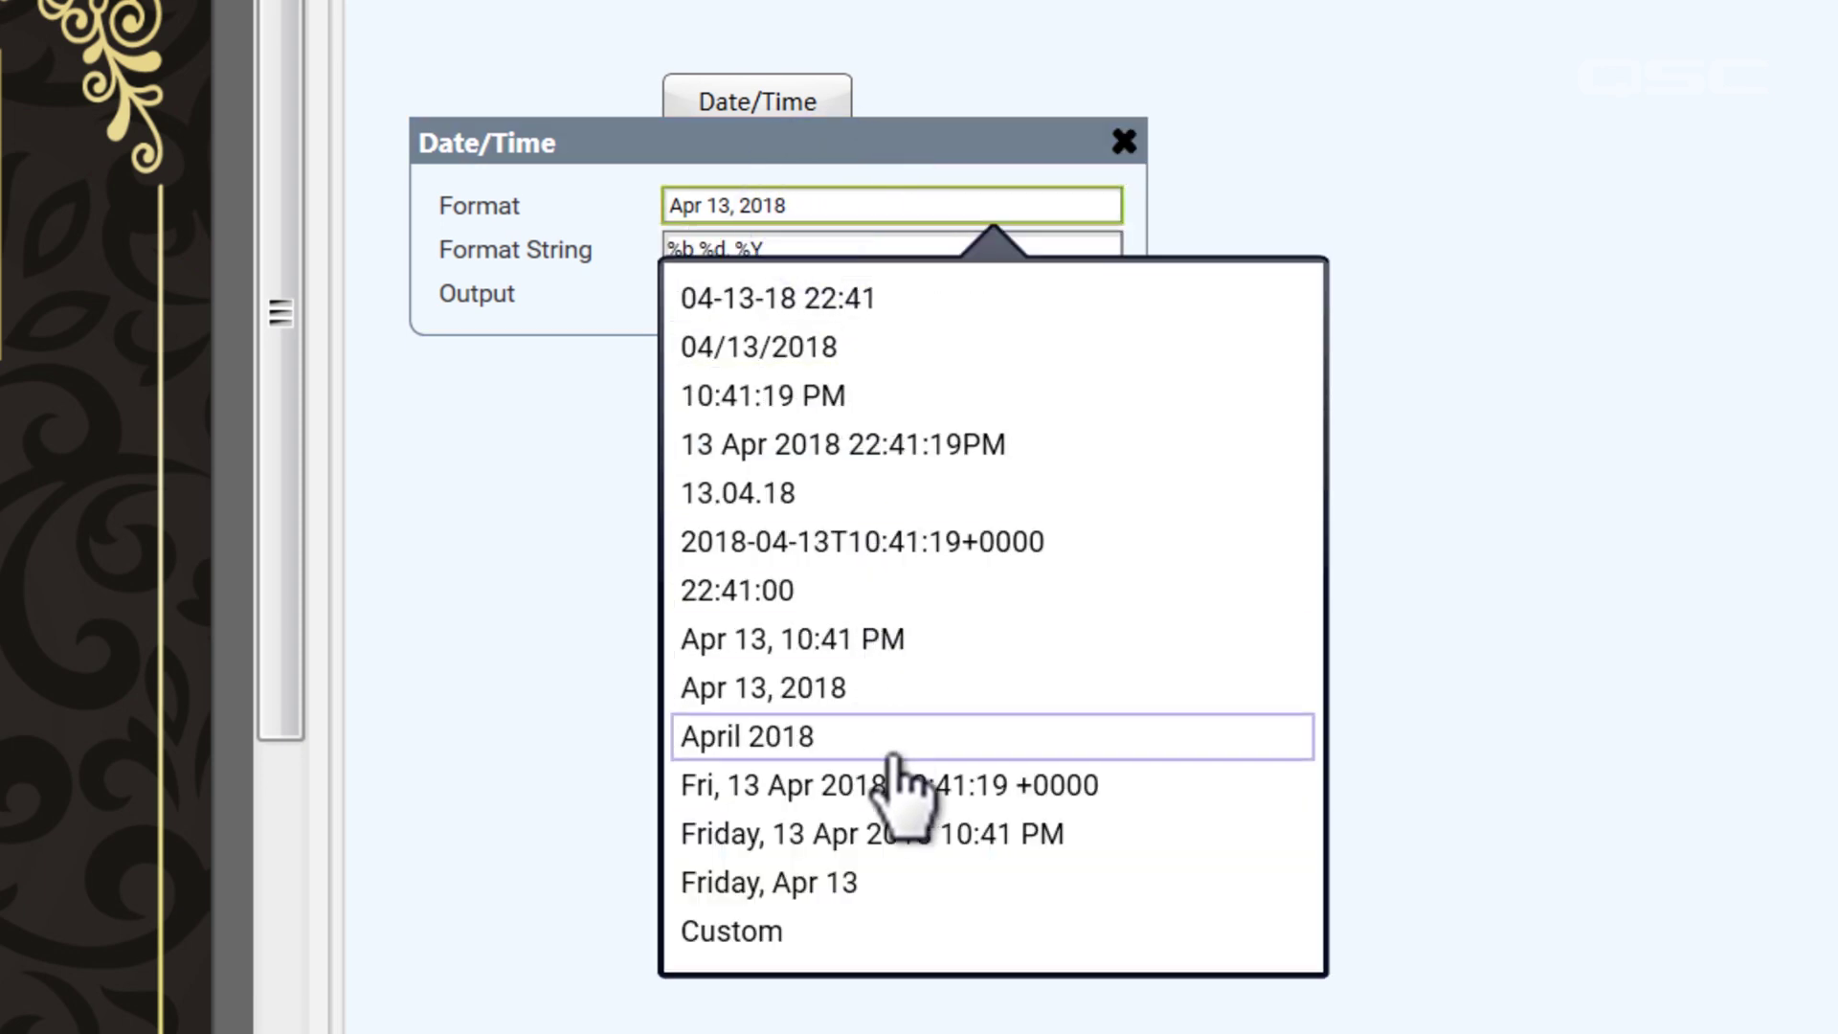
click(917, 834)
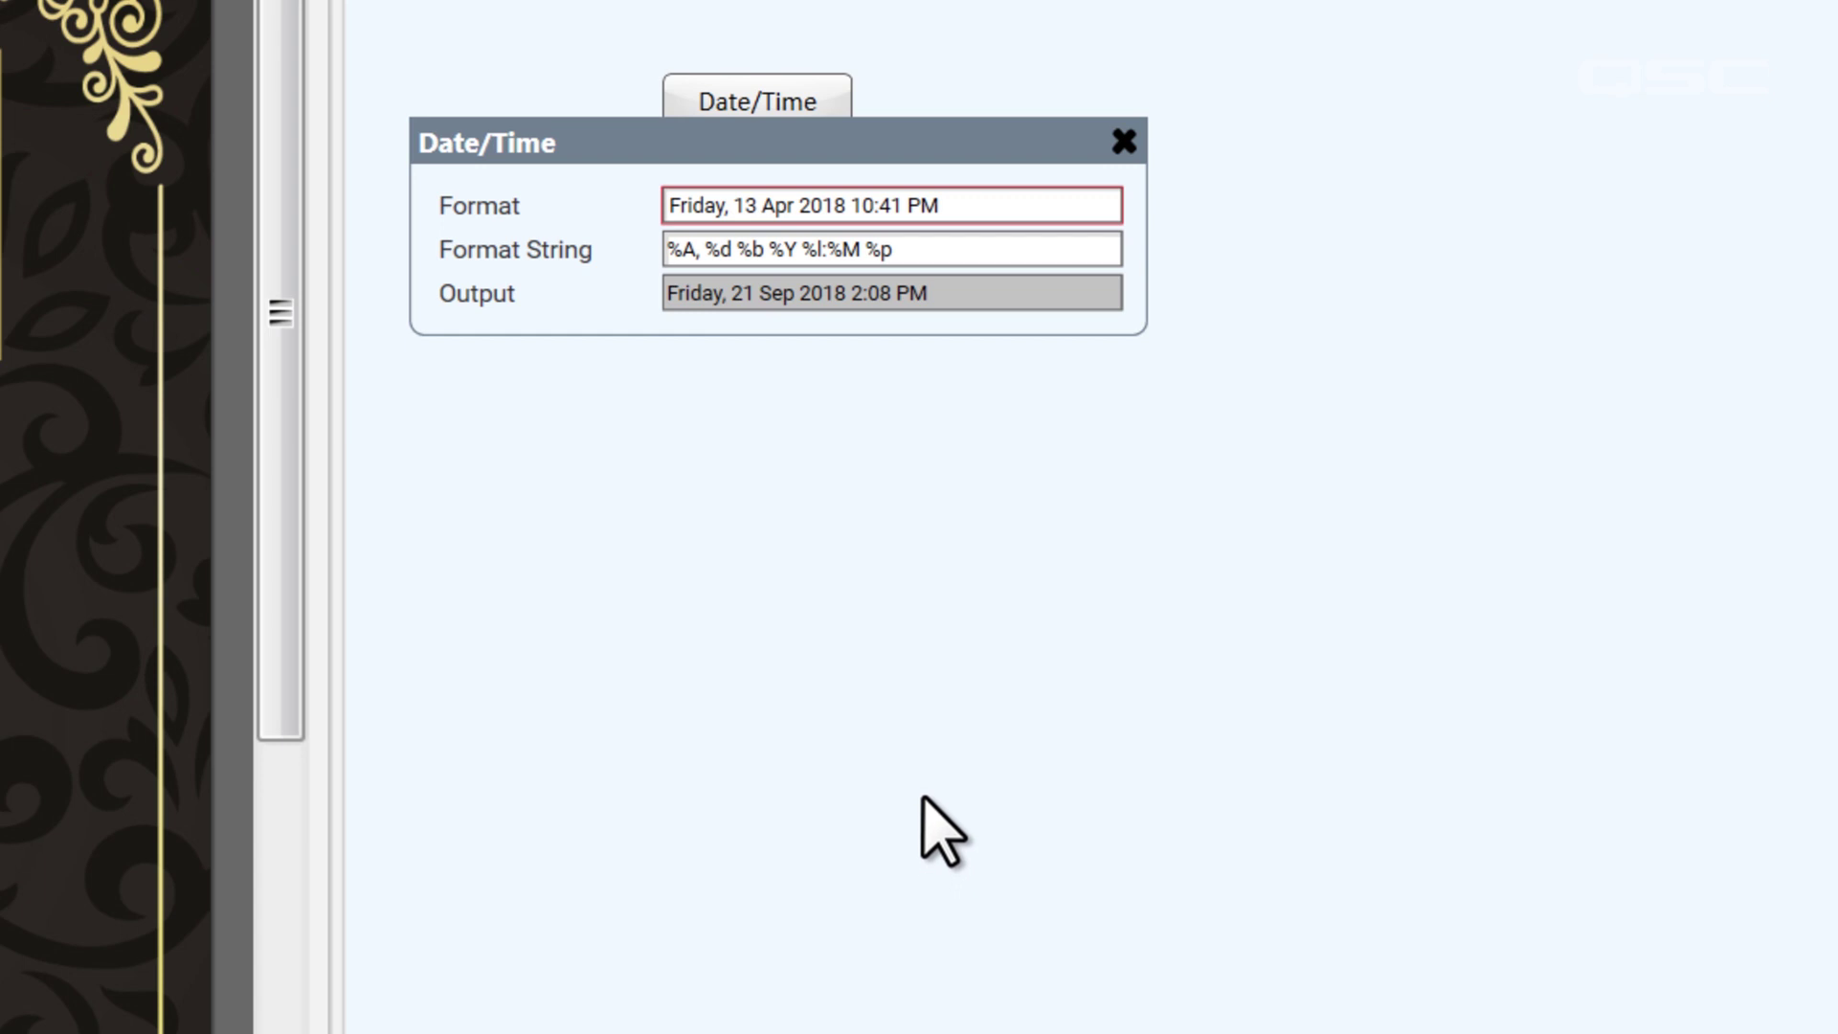
click(977, 203)
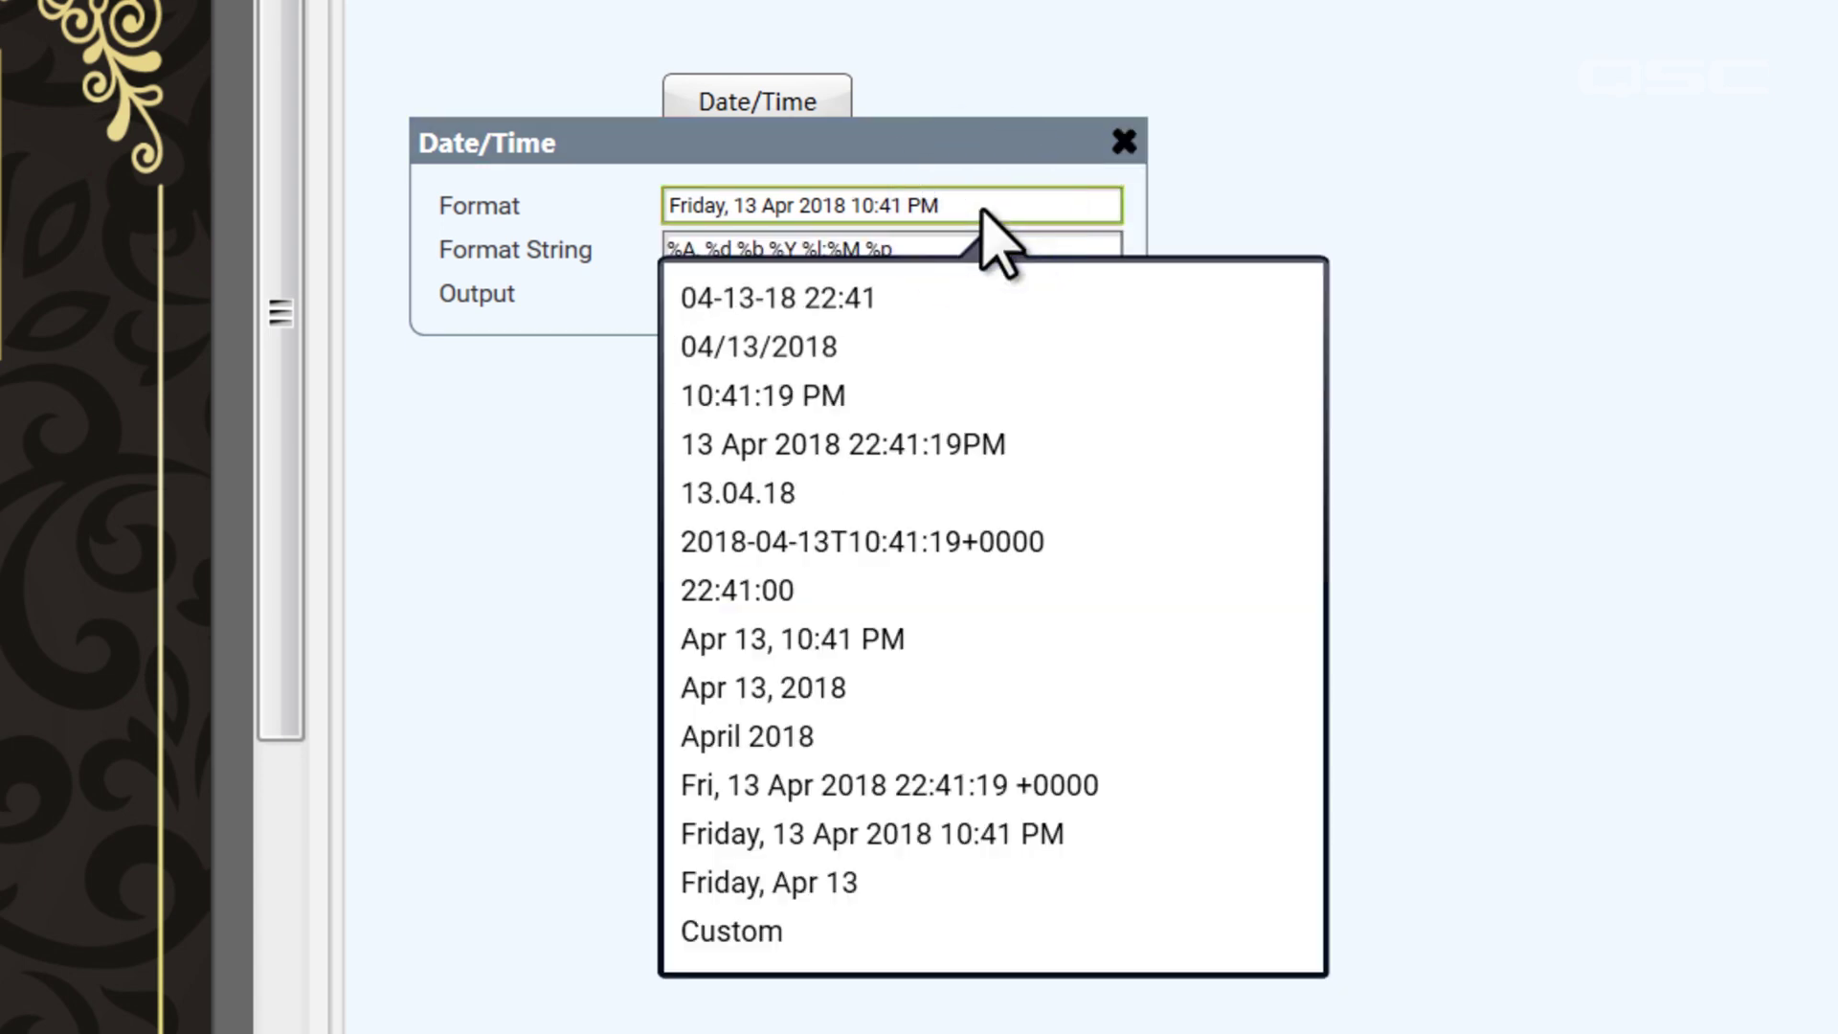
click(1040, 933)
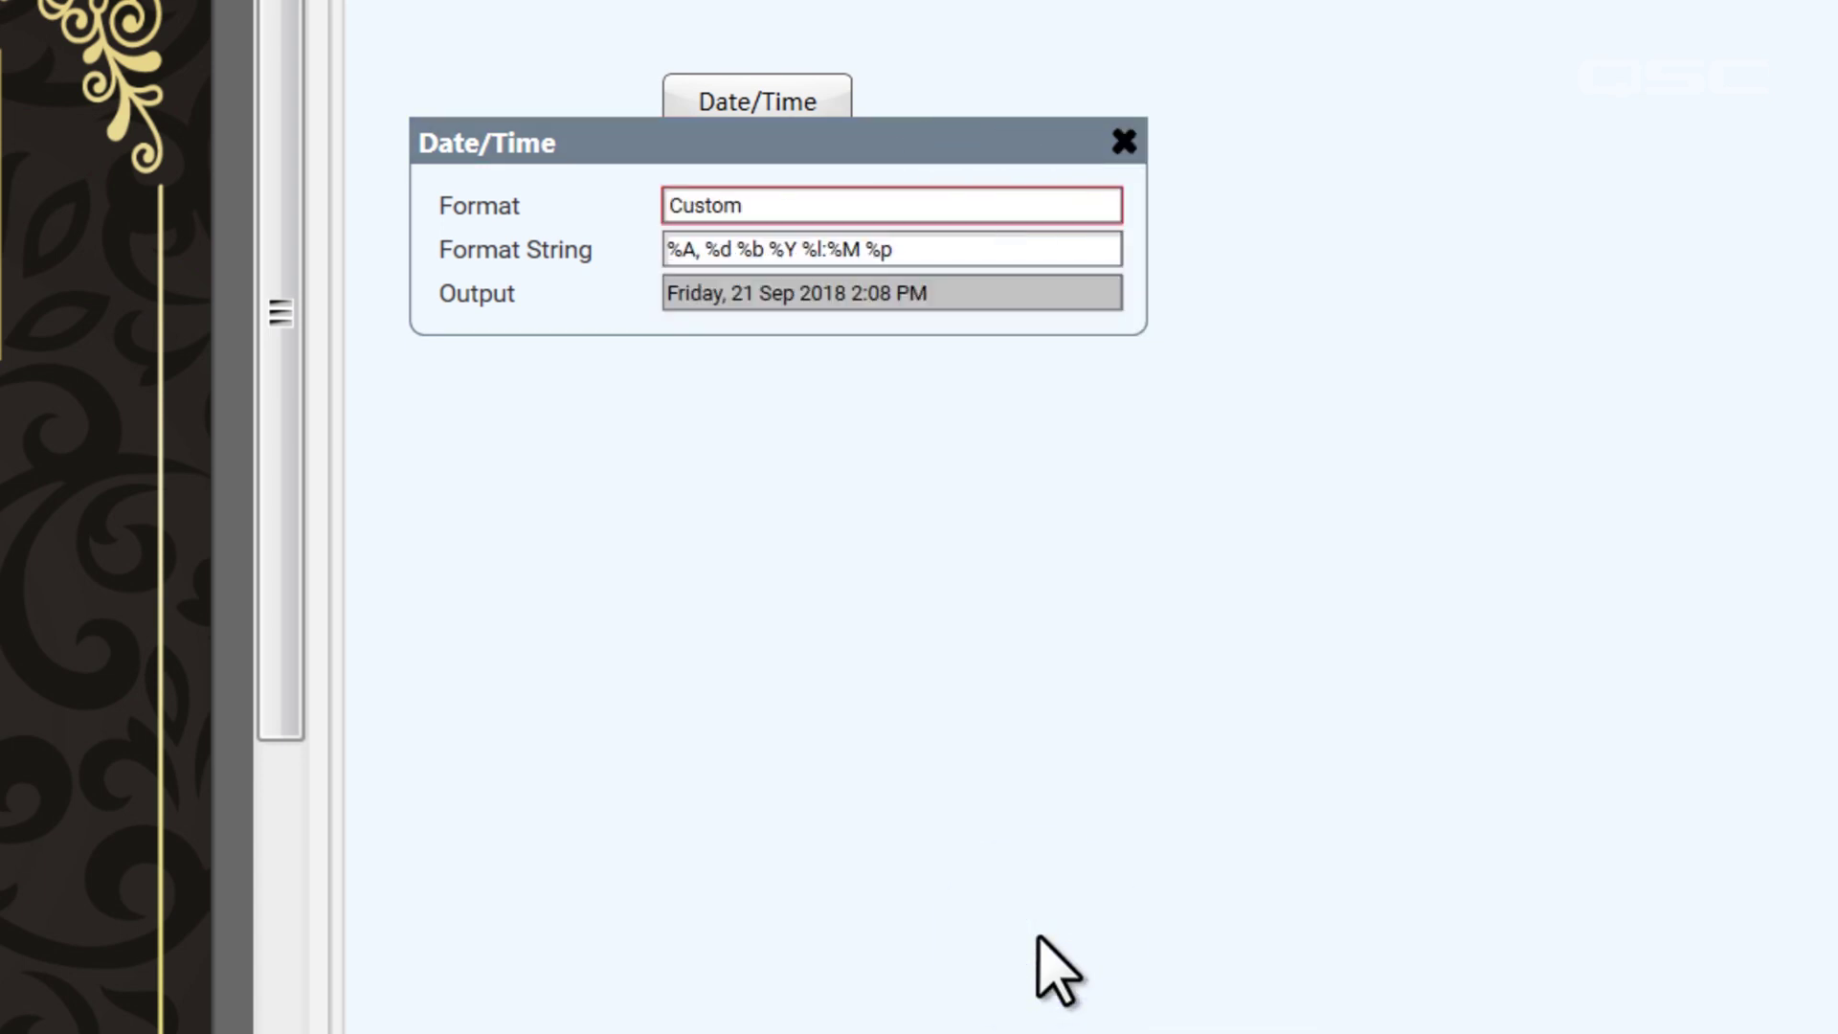
click(970, 246)
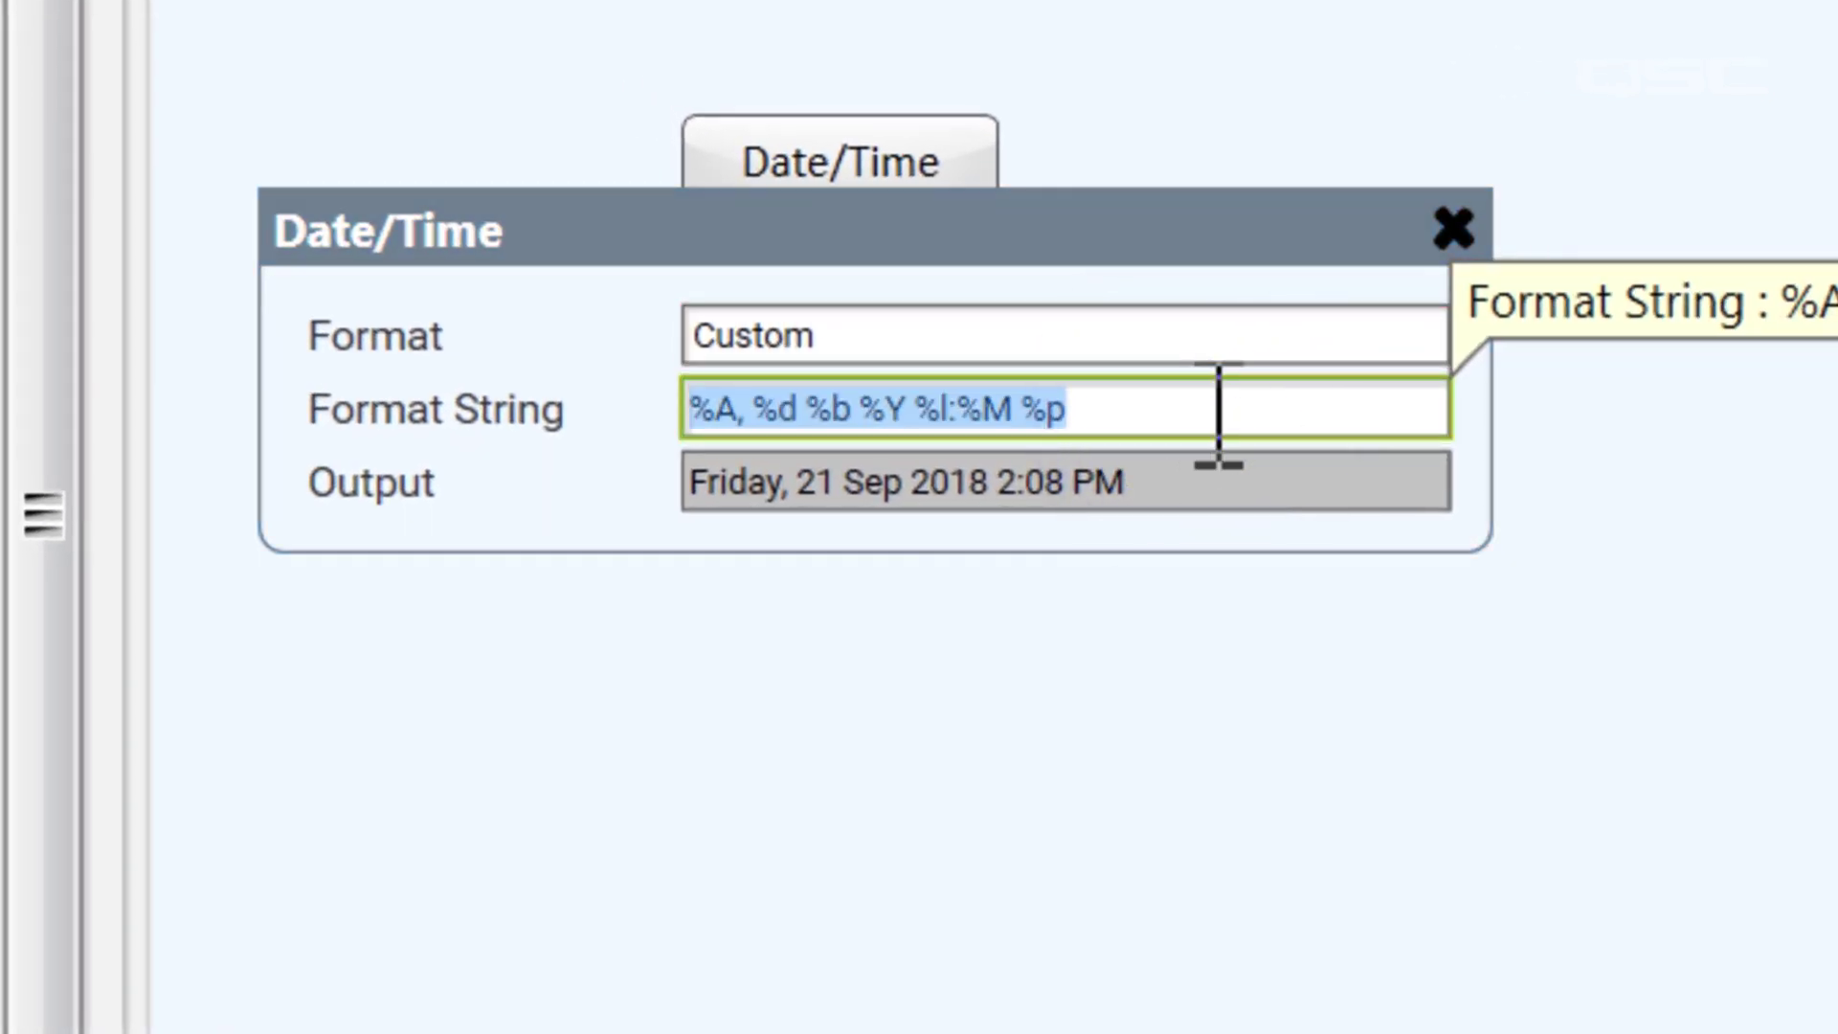
Open the Date/Time help page and expand its Date/Time Specifiers table.
click(1219, 412)
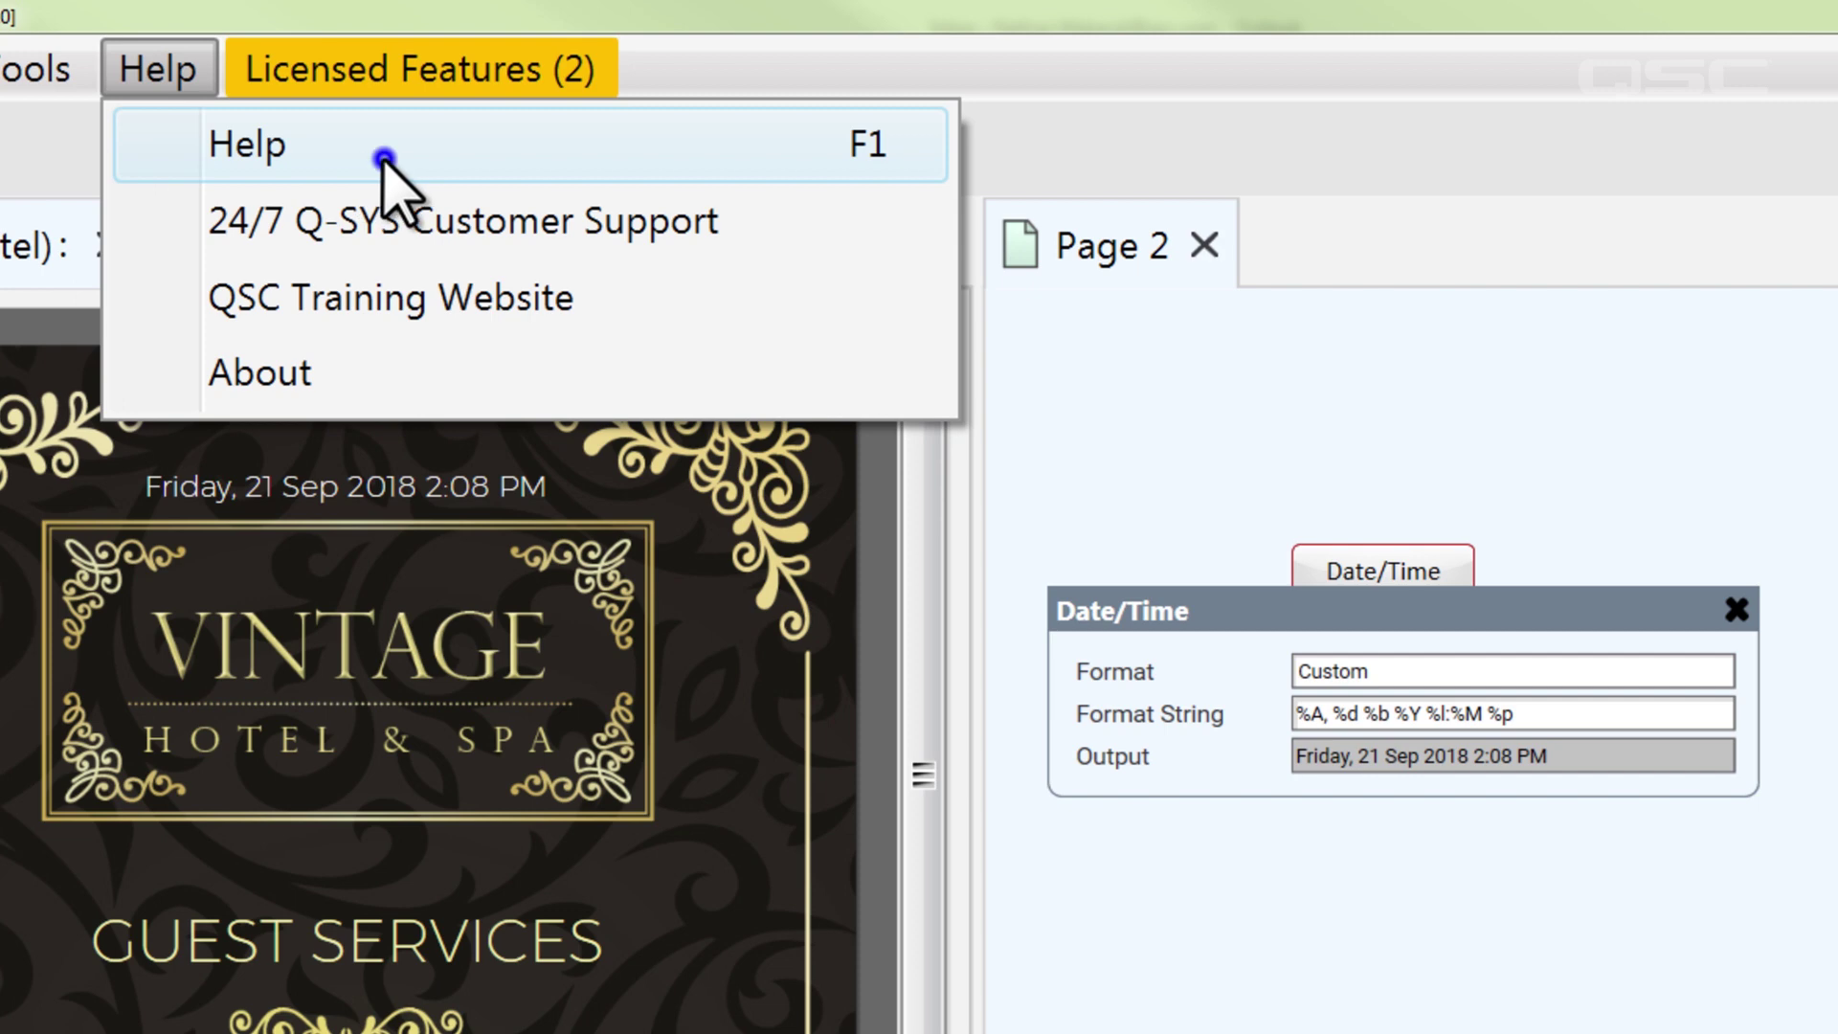
click(382, 164)
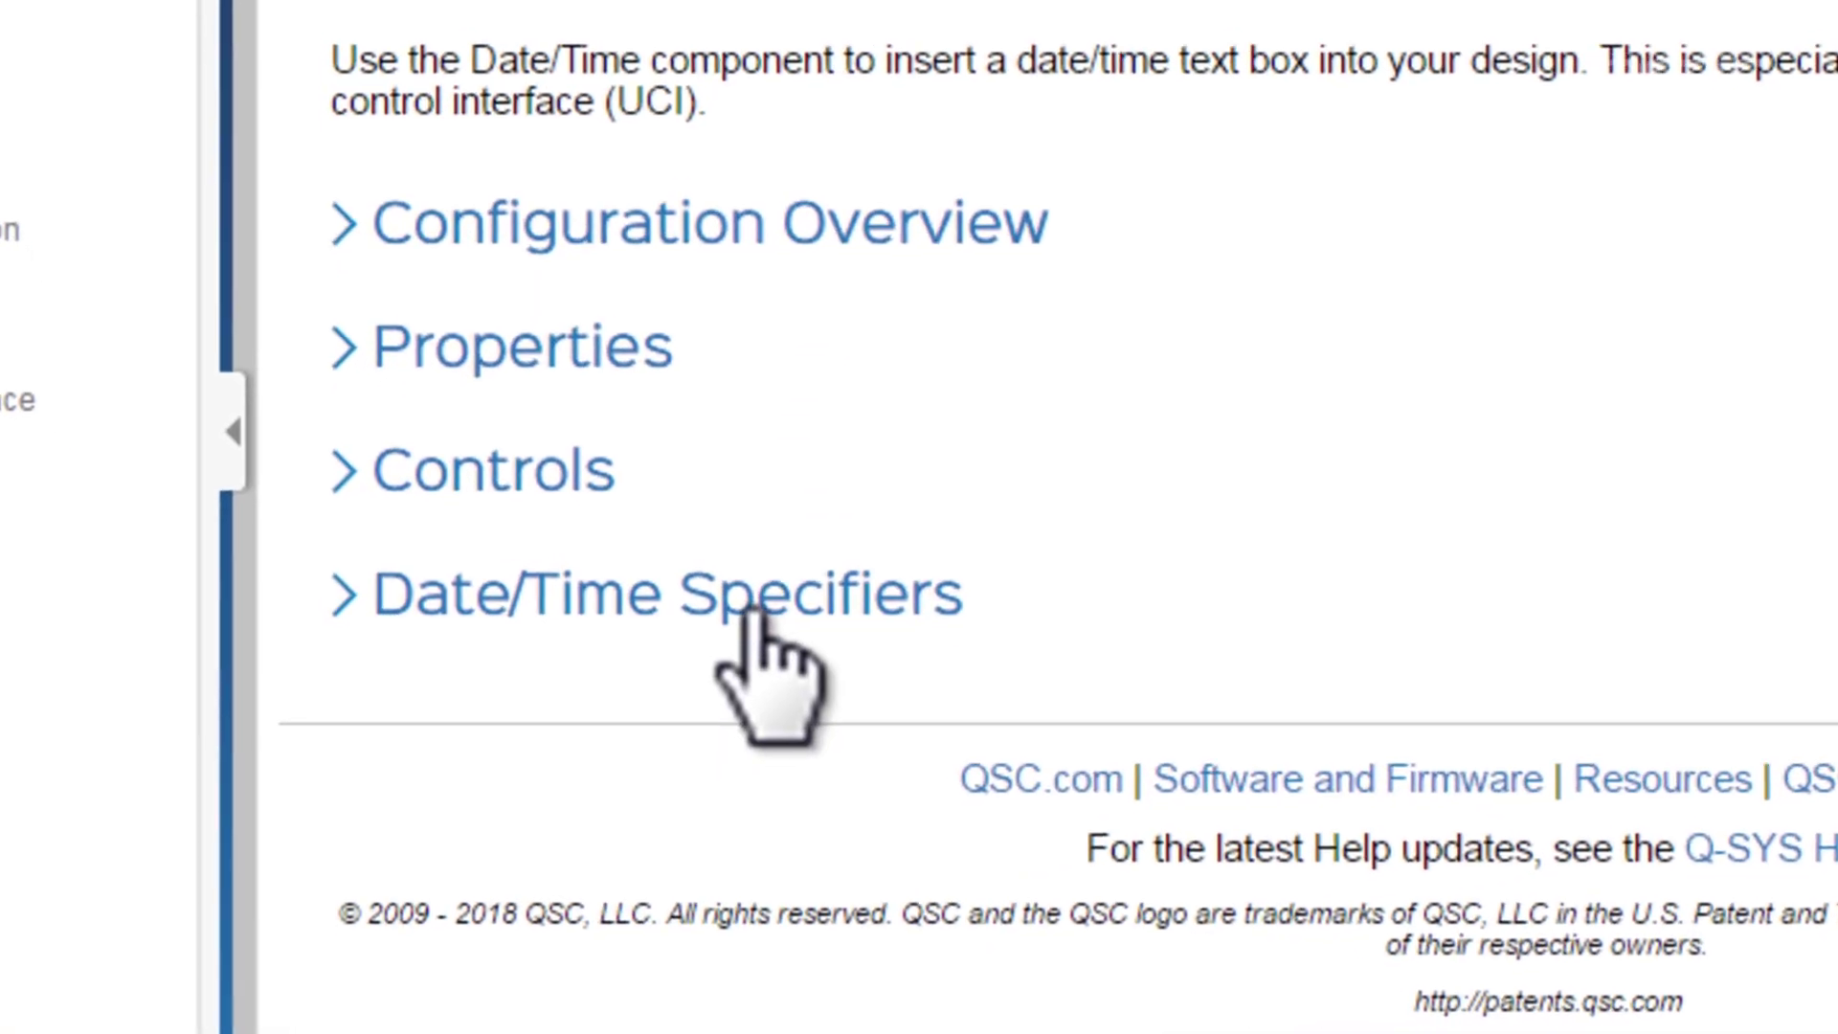
click(613, 788)
scroll(1723, 775, down, 3)
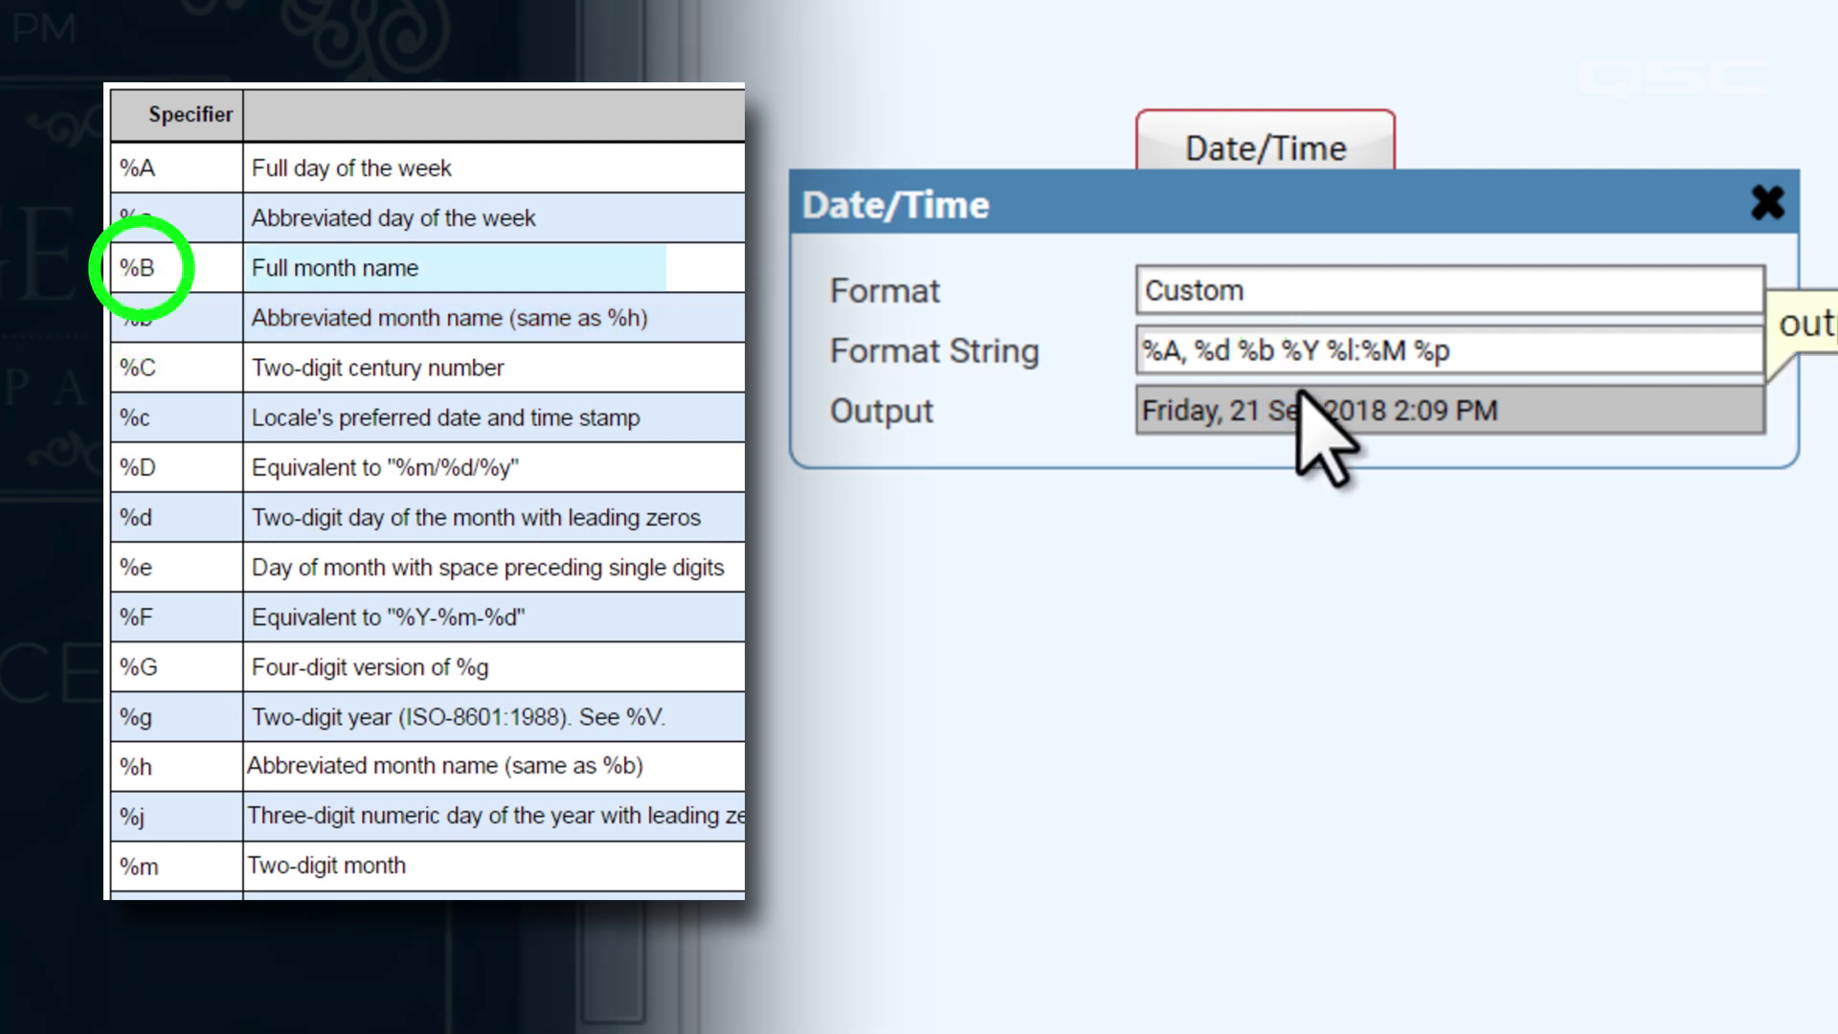
Change %b to %B and edit the format string to read 'Today is Friday, 21 September'.
click(1245, 362)
key(BackSpace)
text(B)
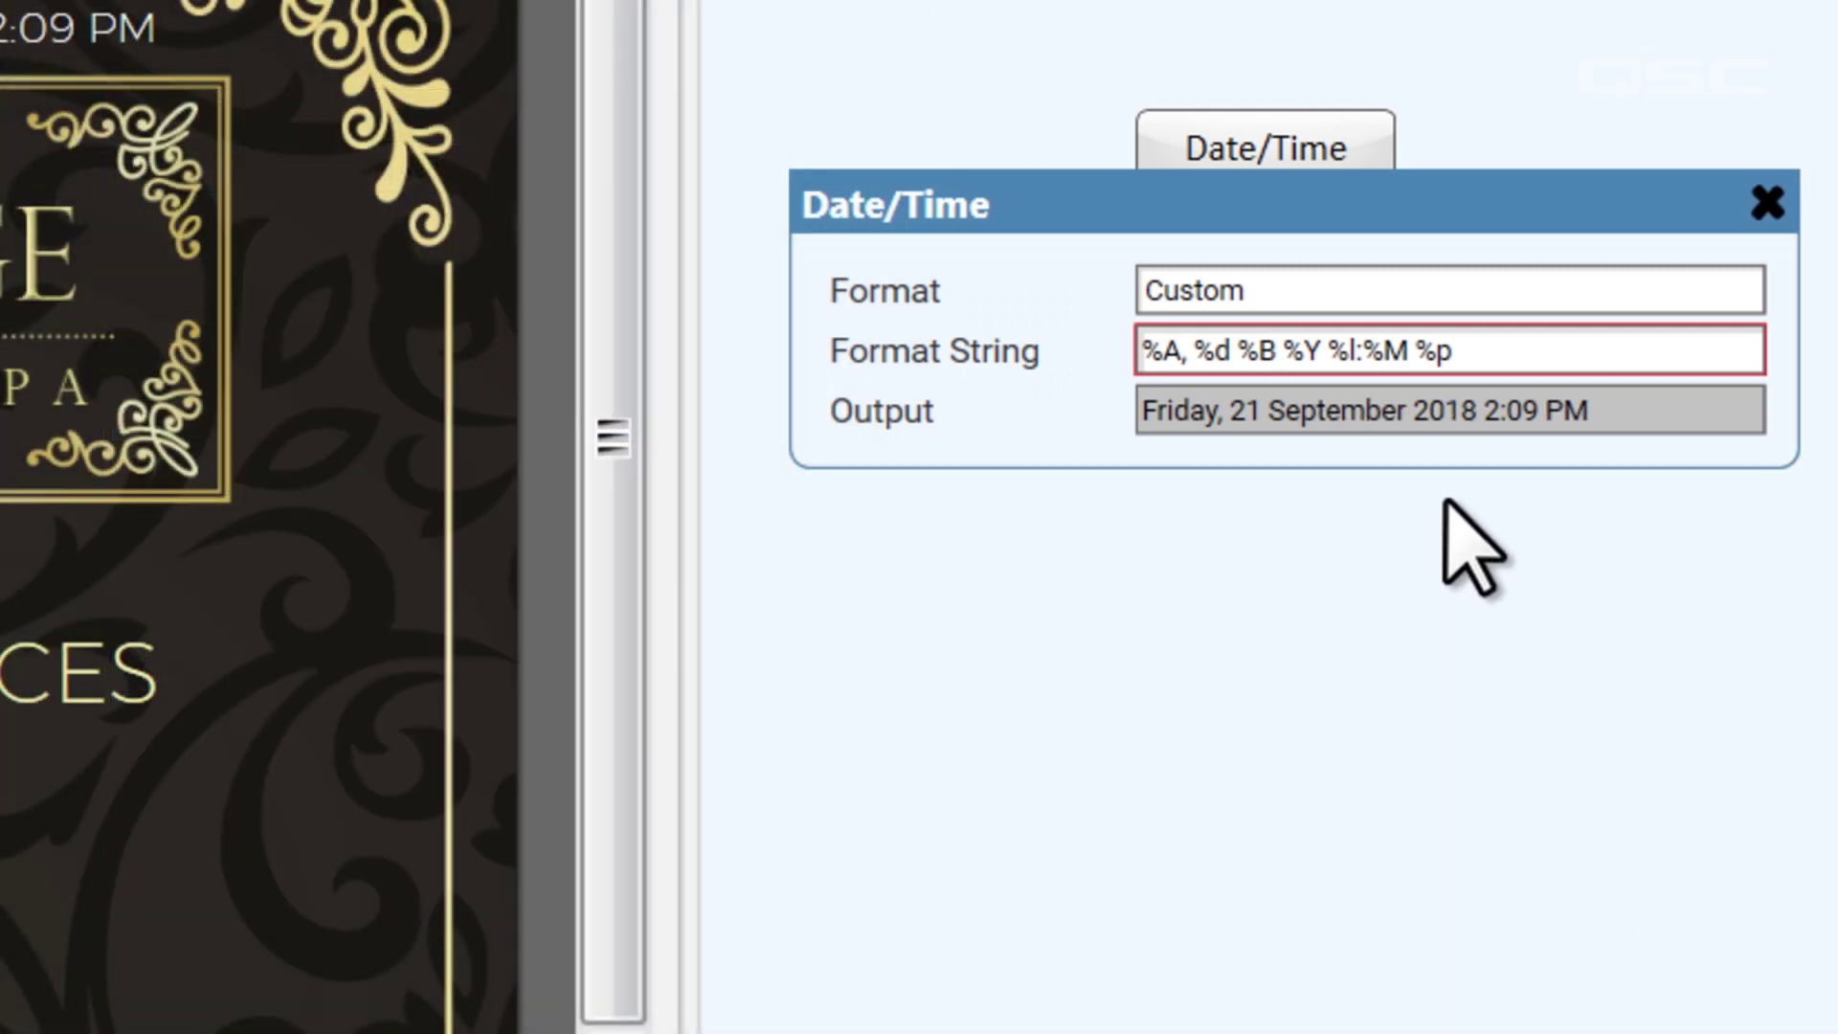
click(1518, 362)
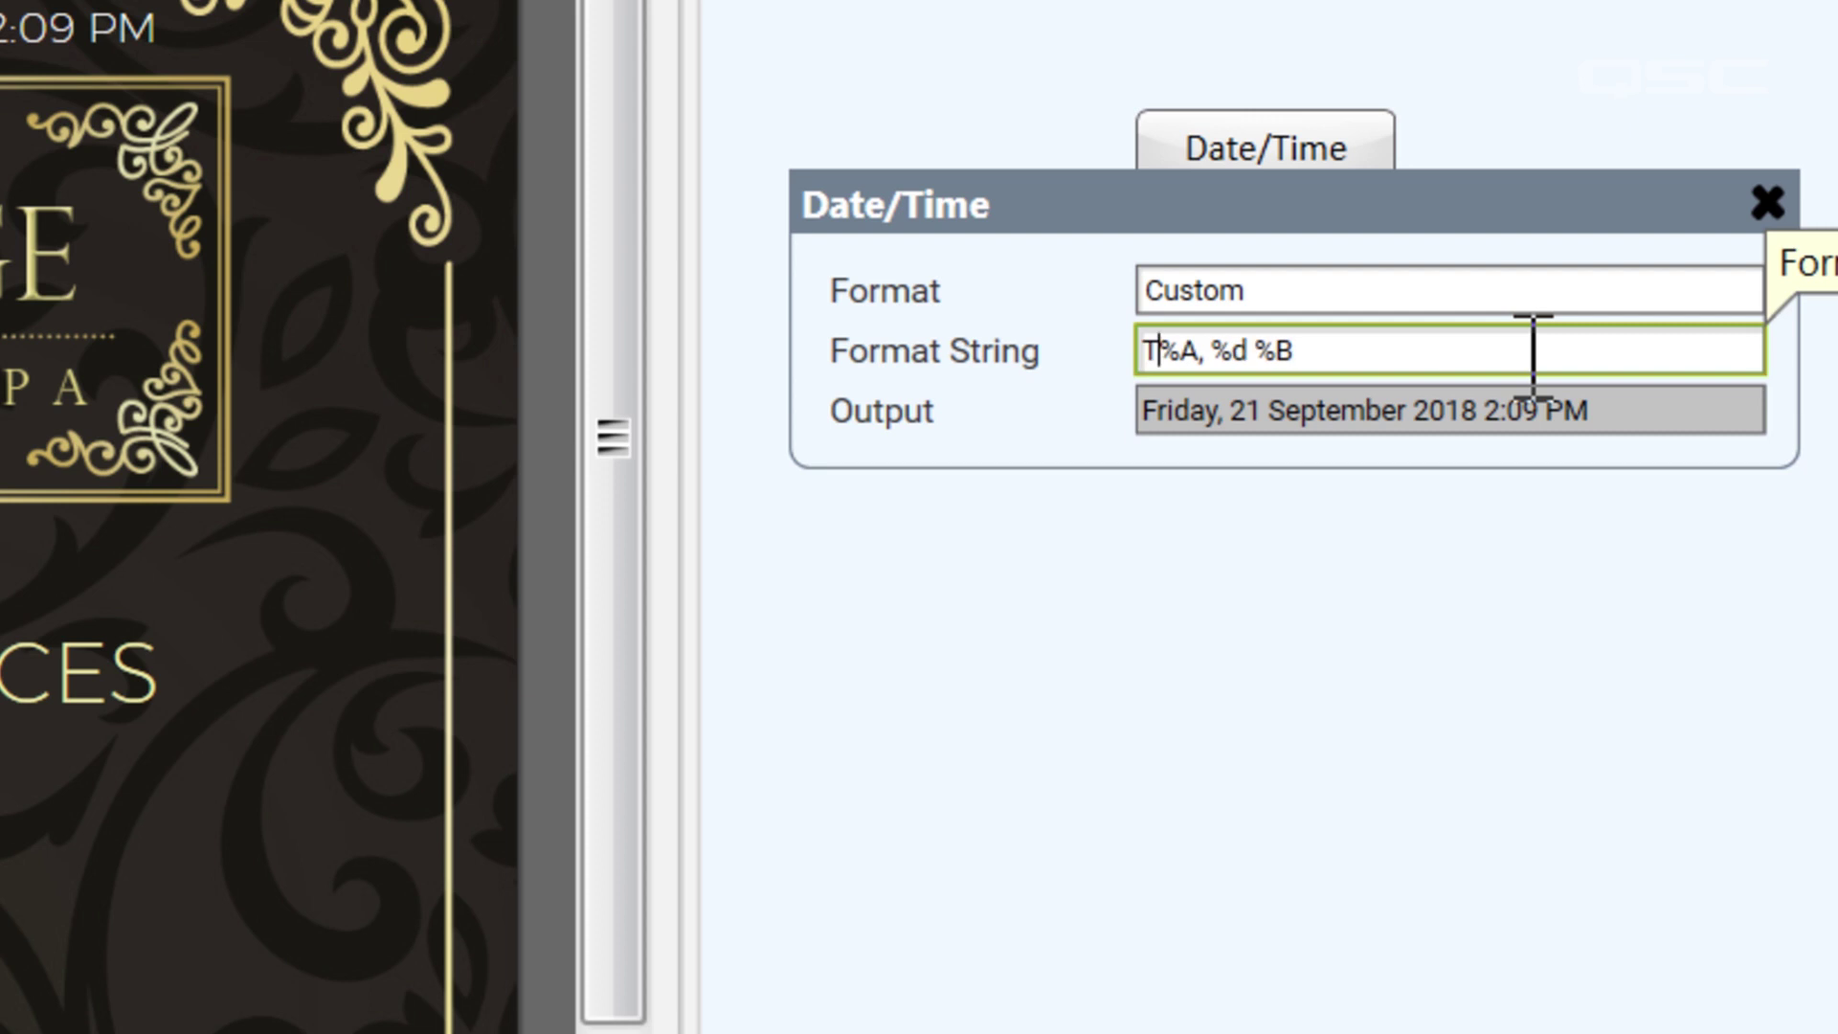
click(1397, 561)
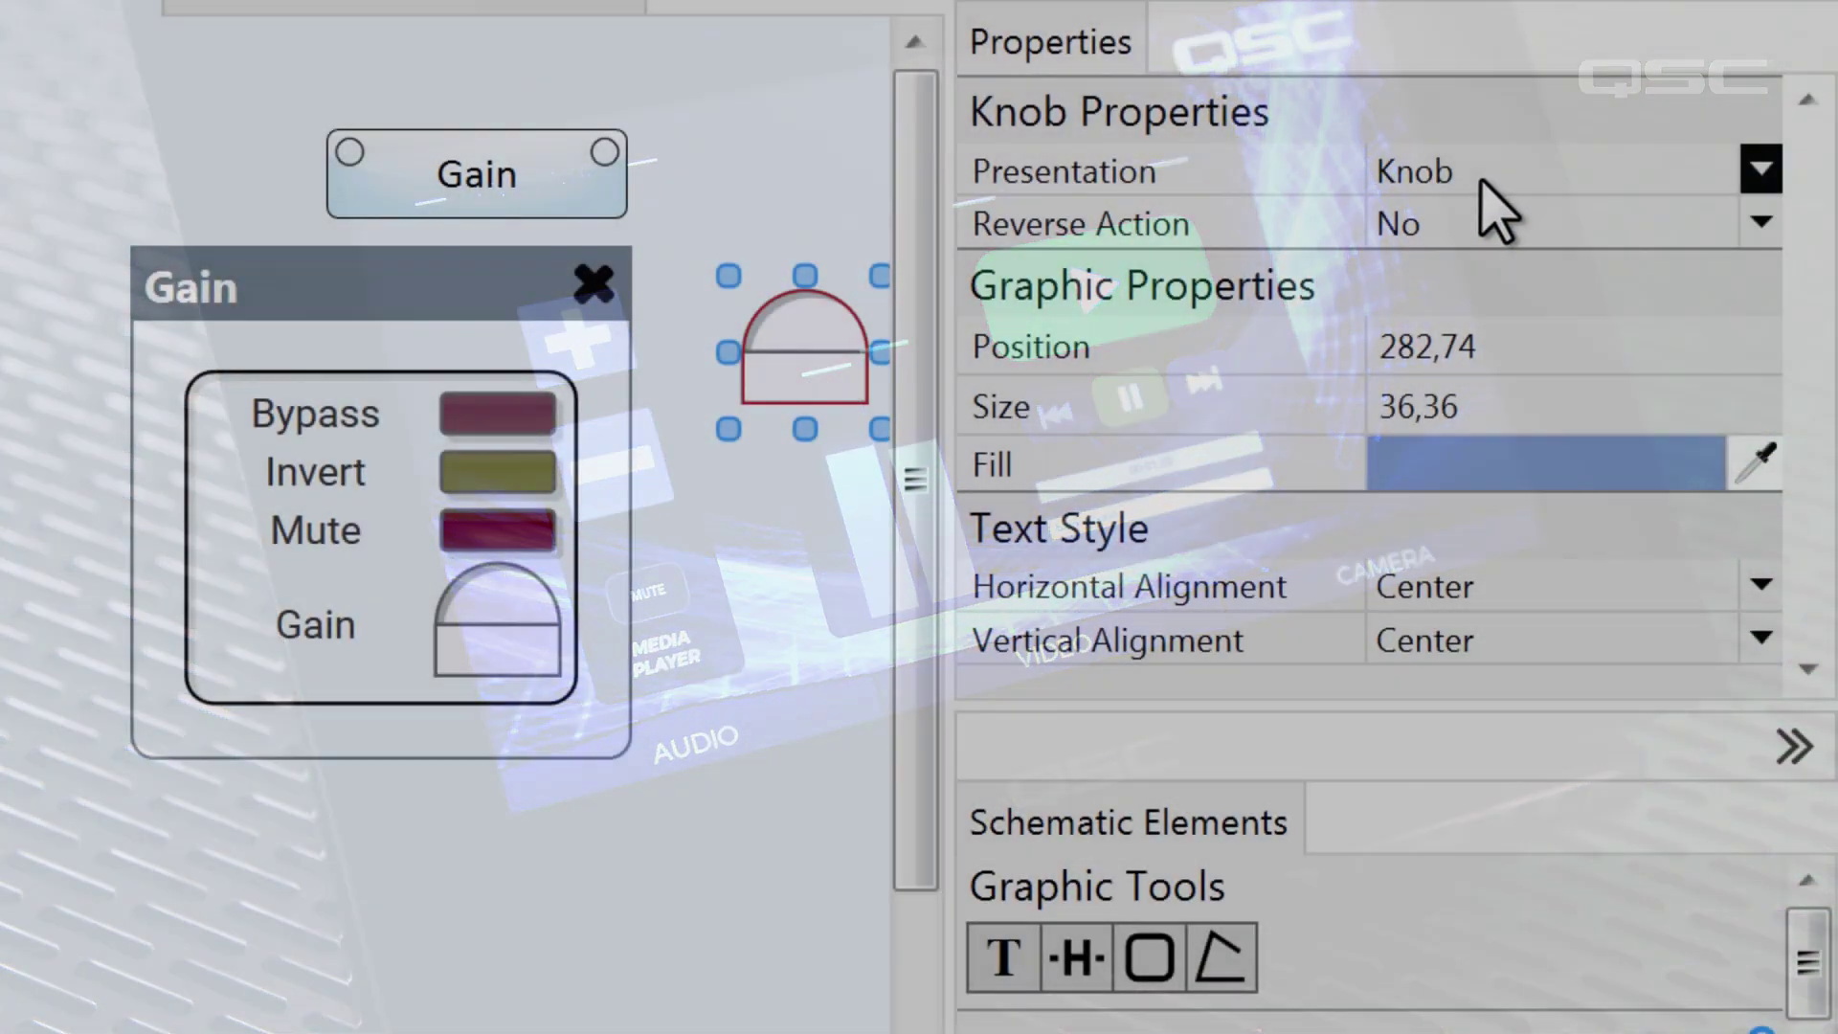
Present the copied gain knob as a Button with a String push action.
click(1485, 184)
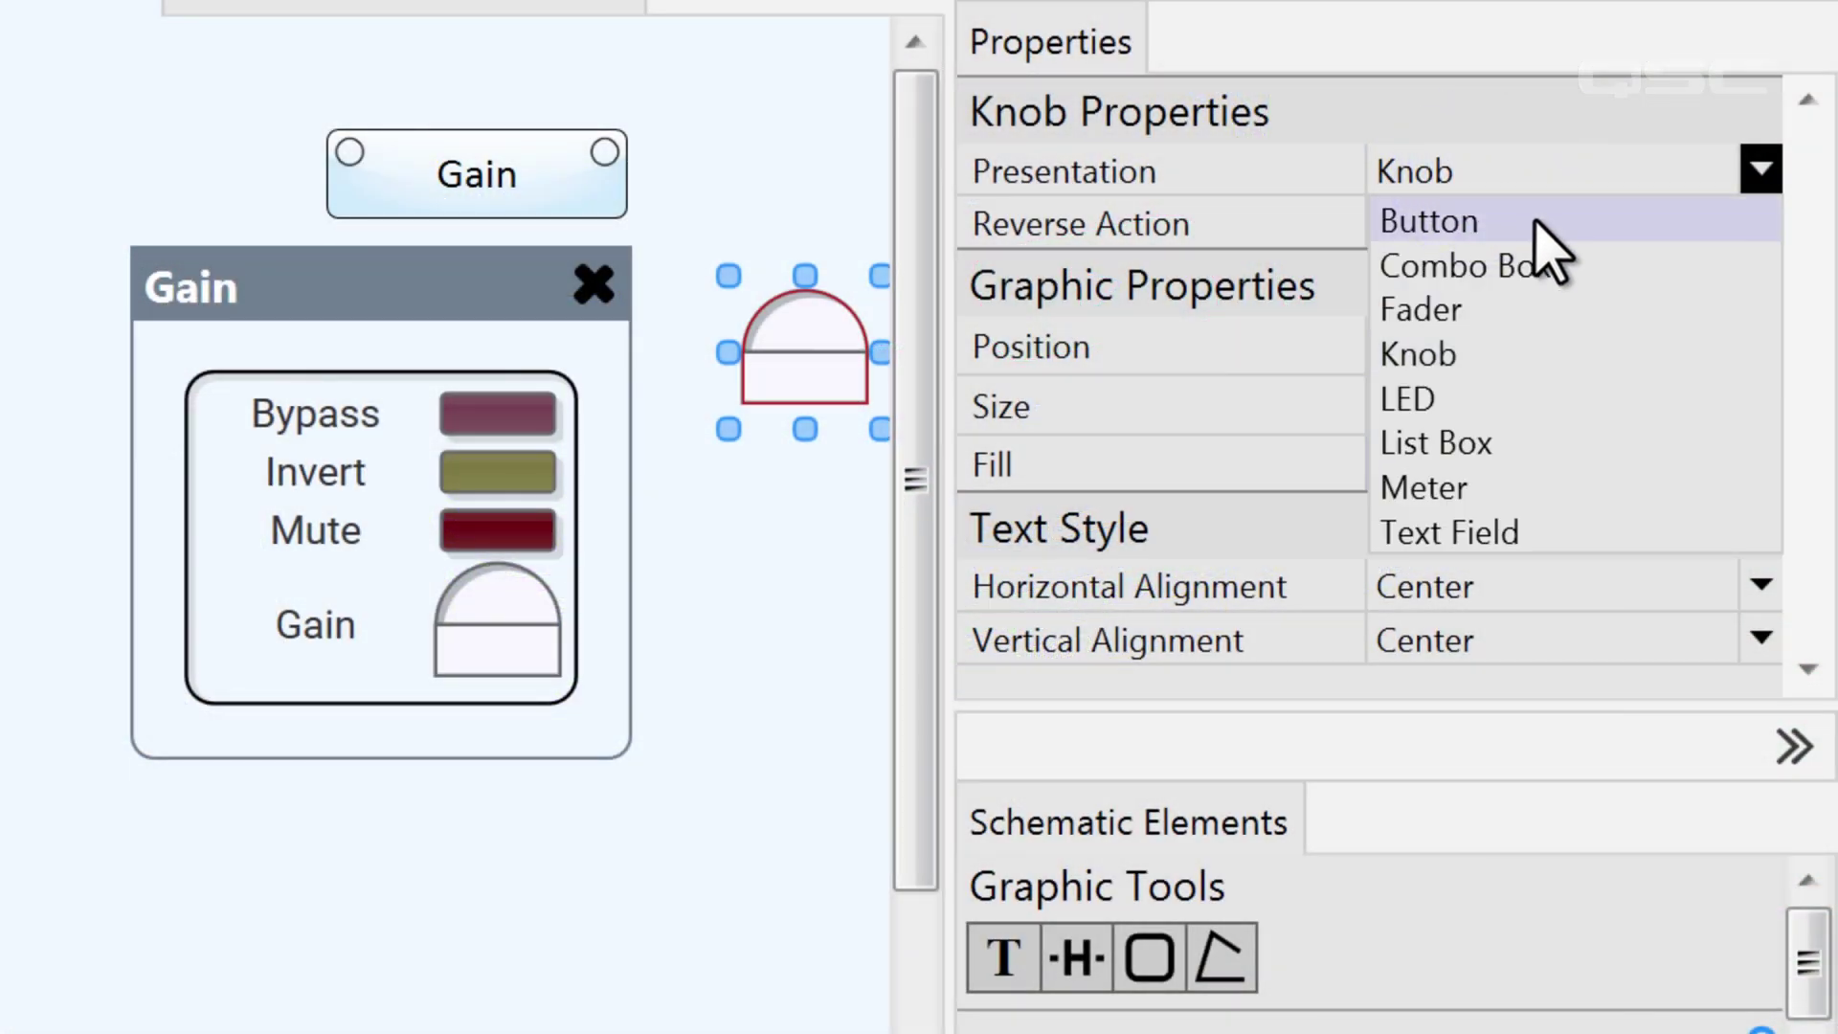
click(1530, 221)
click(1539, 226)
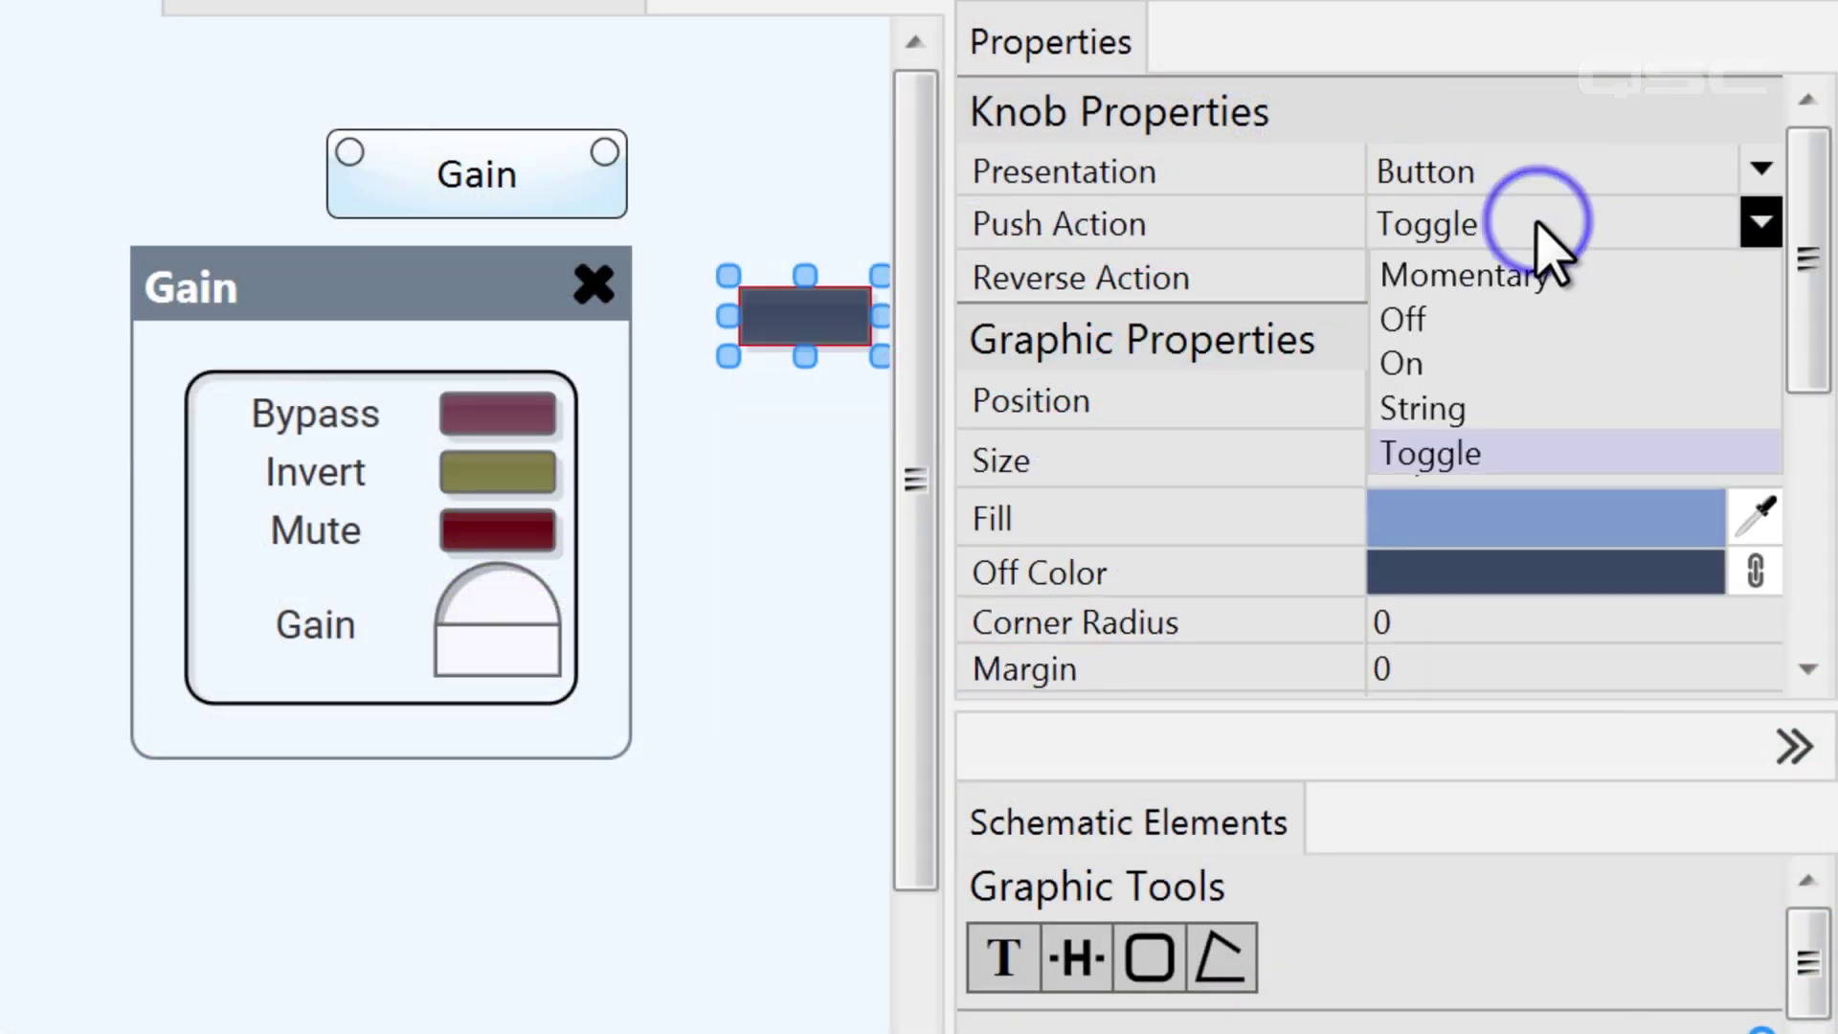
click(1571, 407)
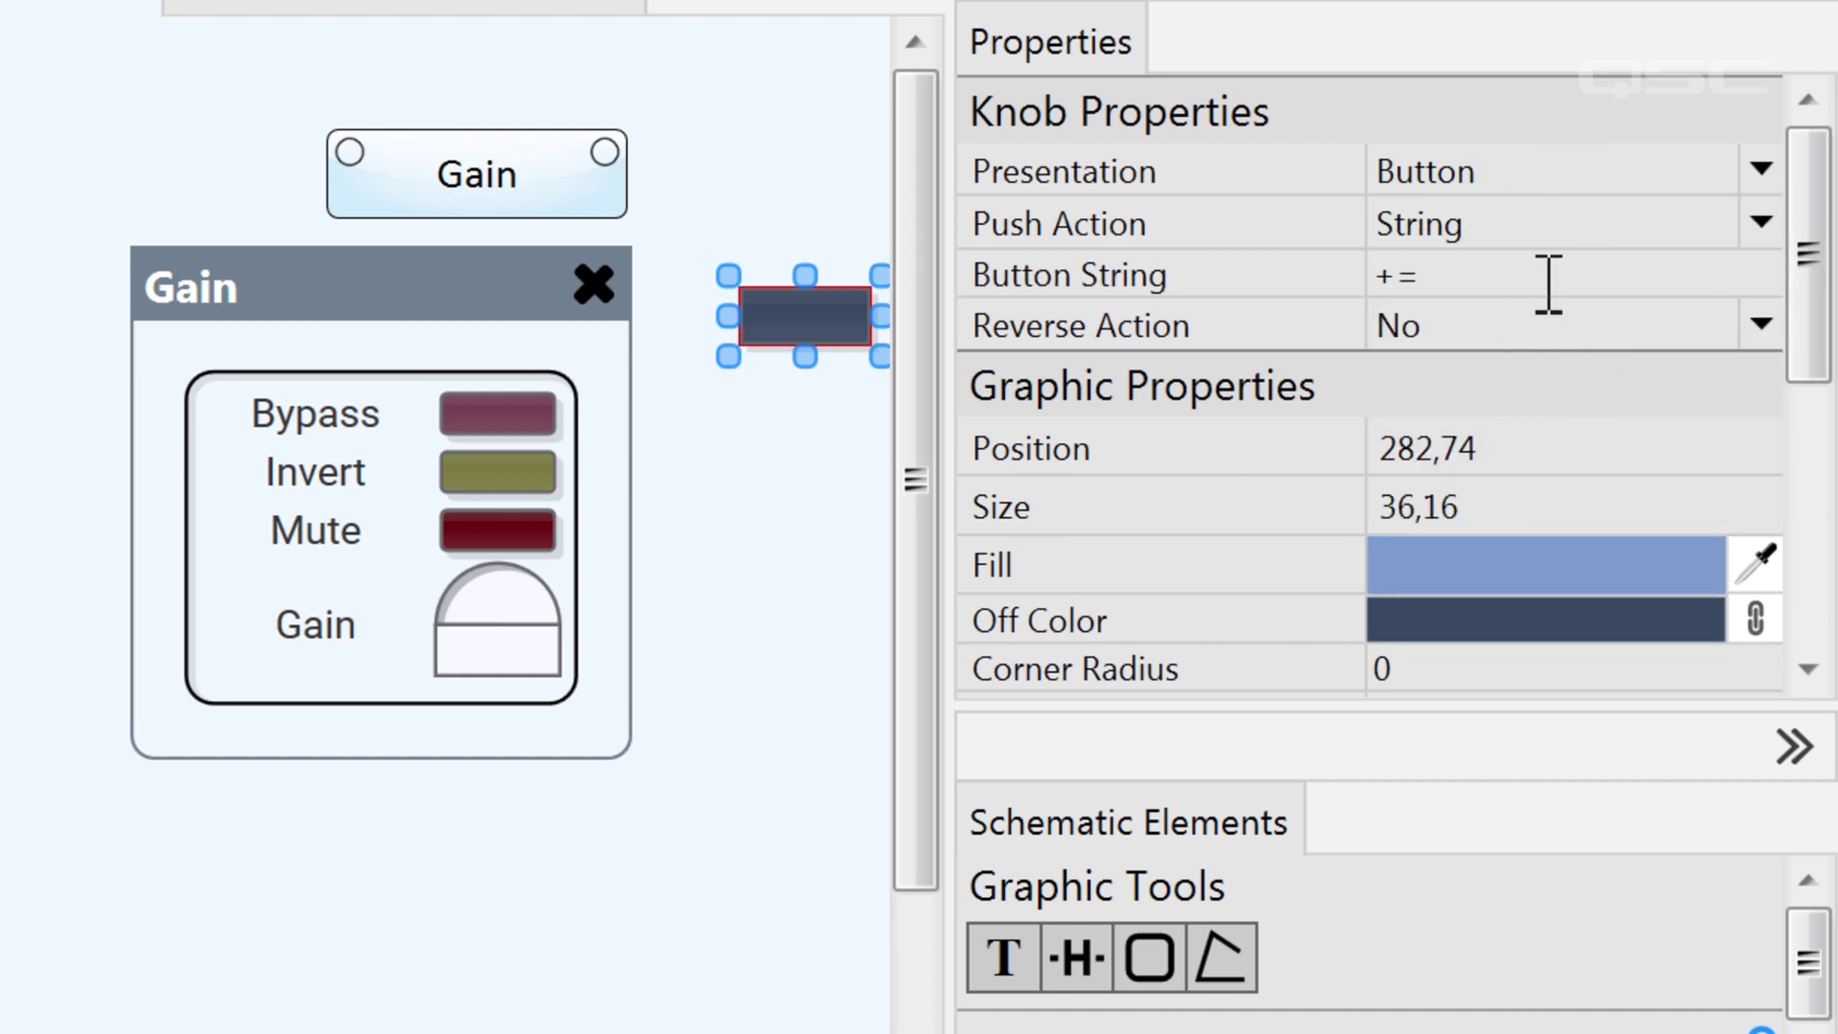
click(833, 570)
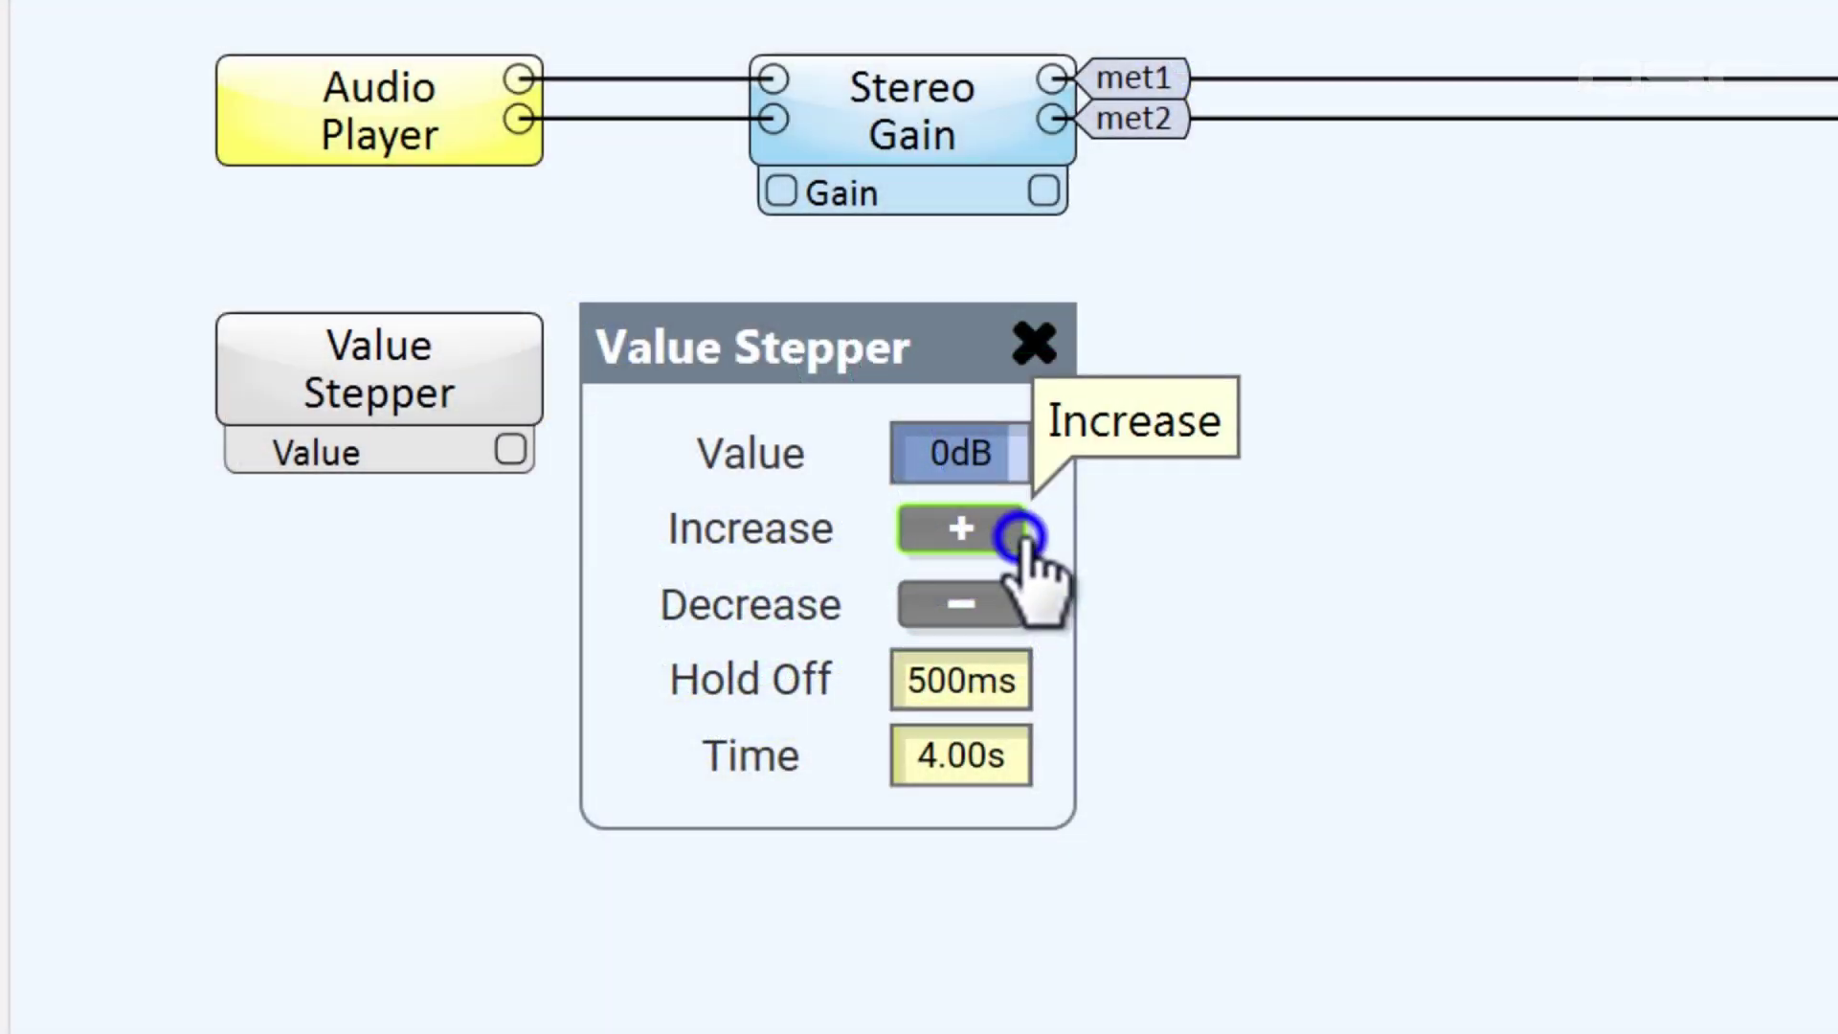
Test the stepper's up and down buttons and try the Percent control type.
click(1021, 538)
click(1021, 538)
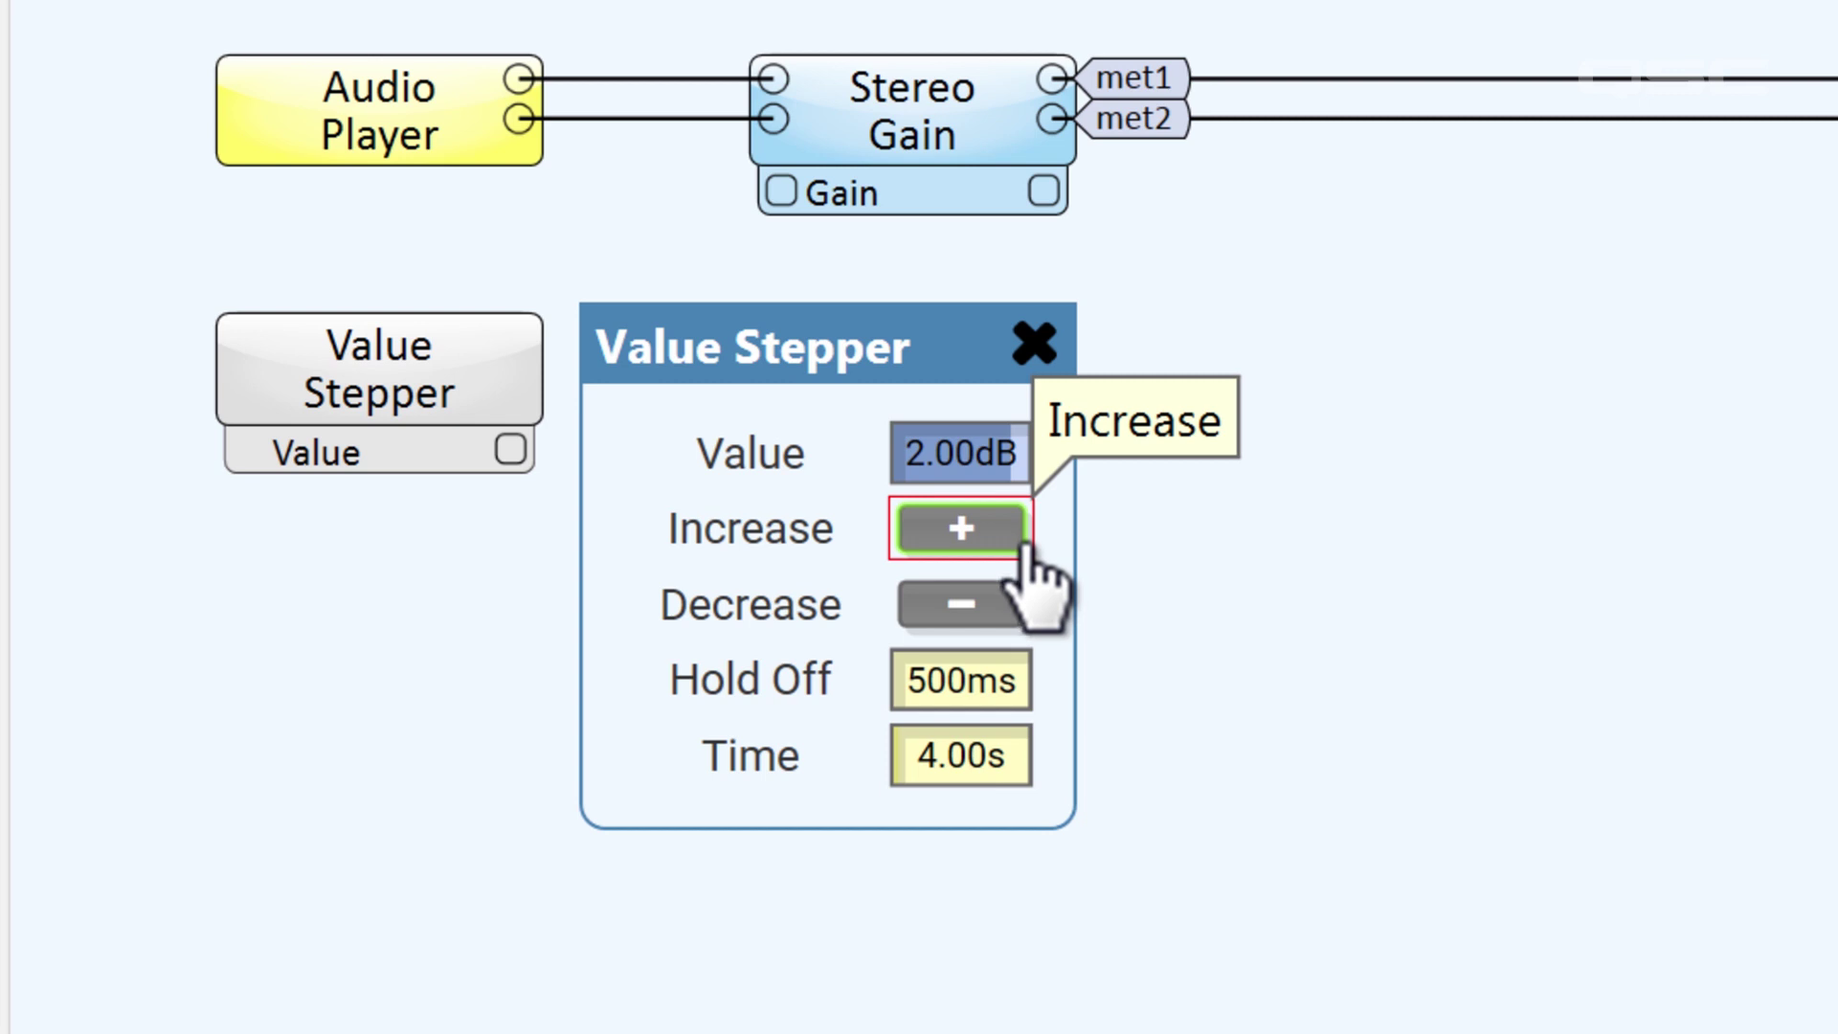
click(1020, 603)
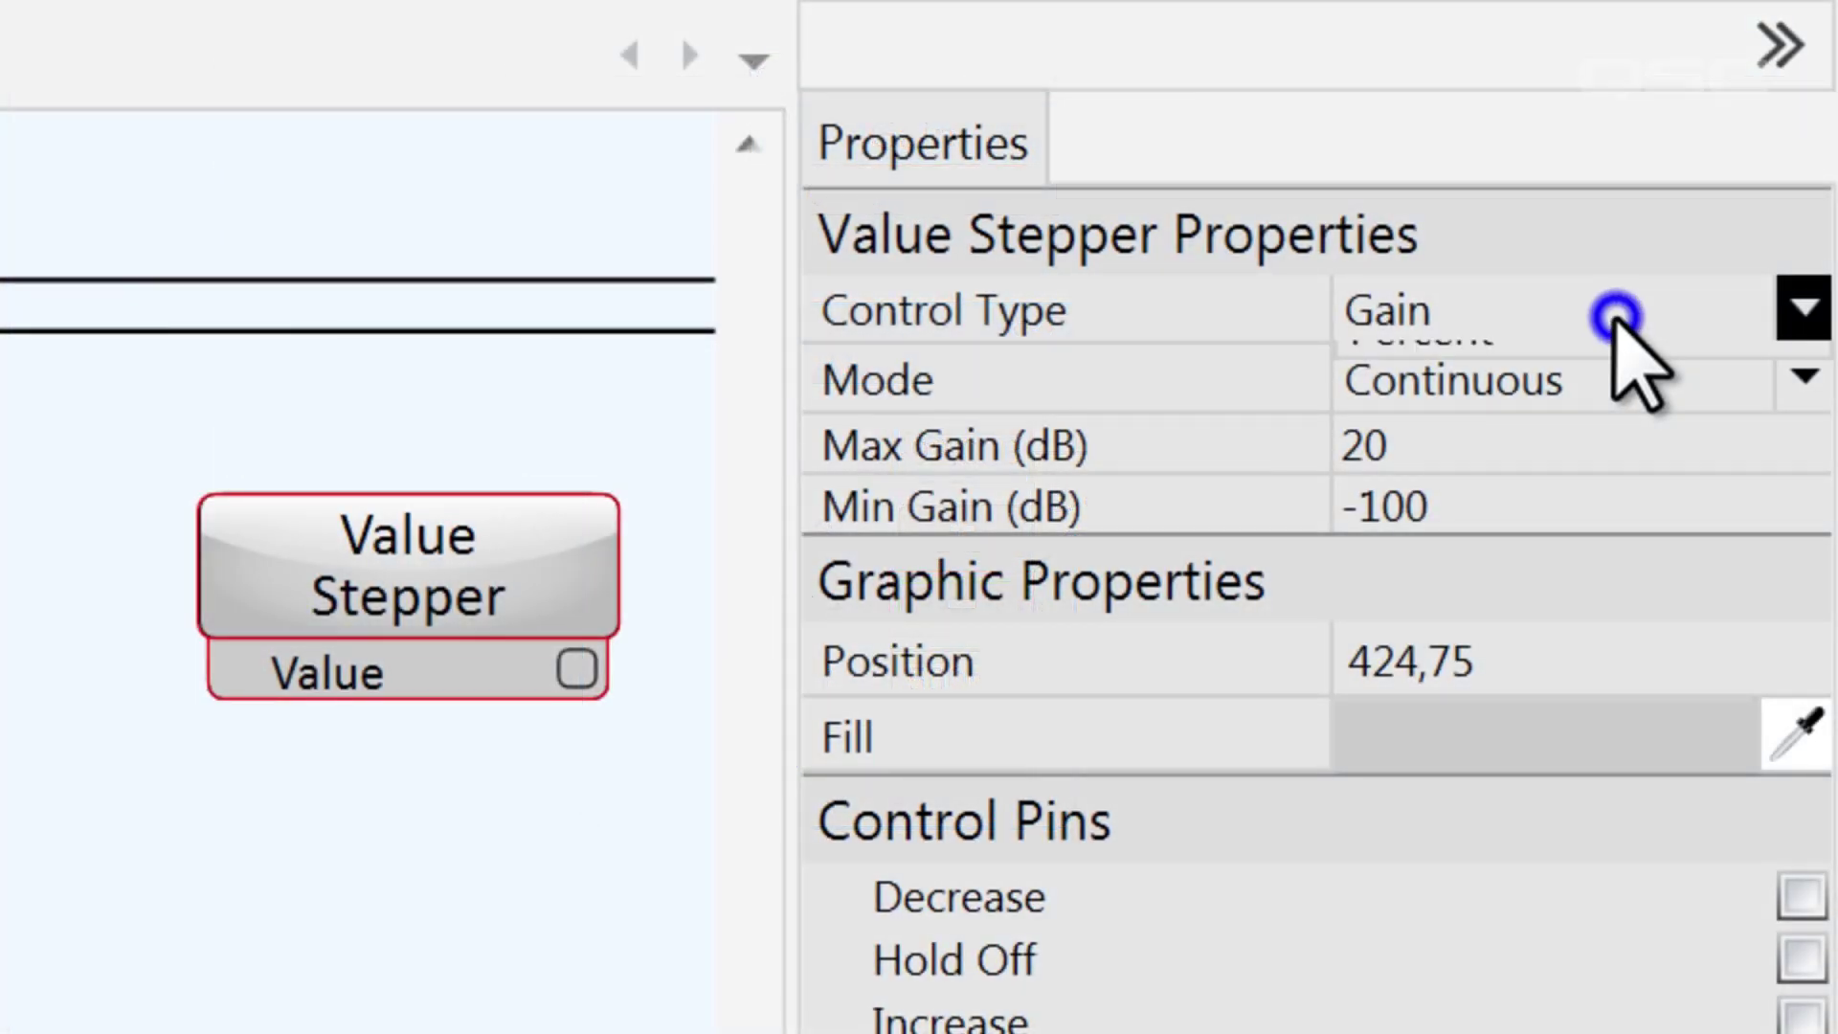
click(1671, 431)
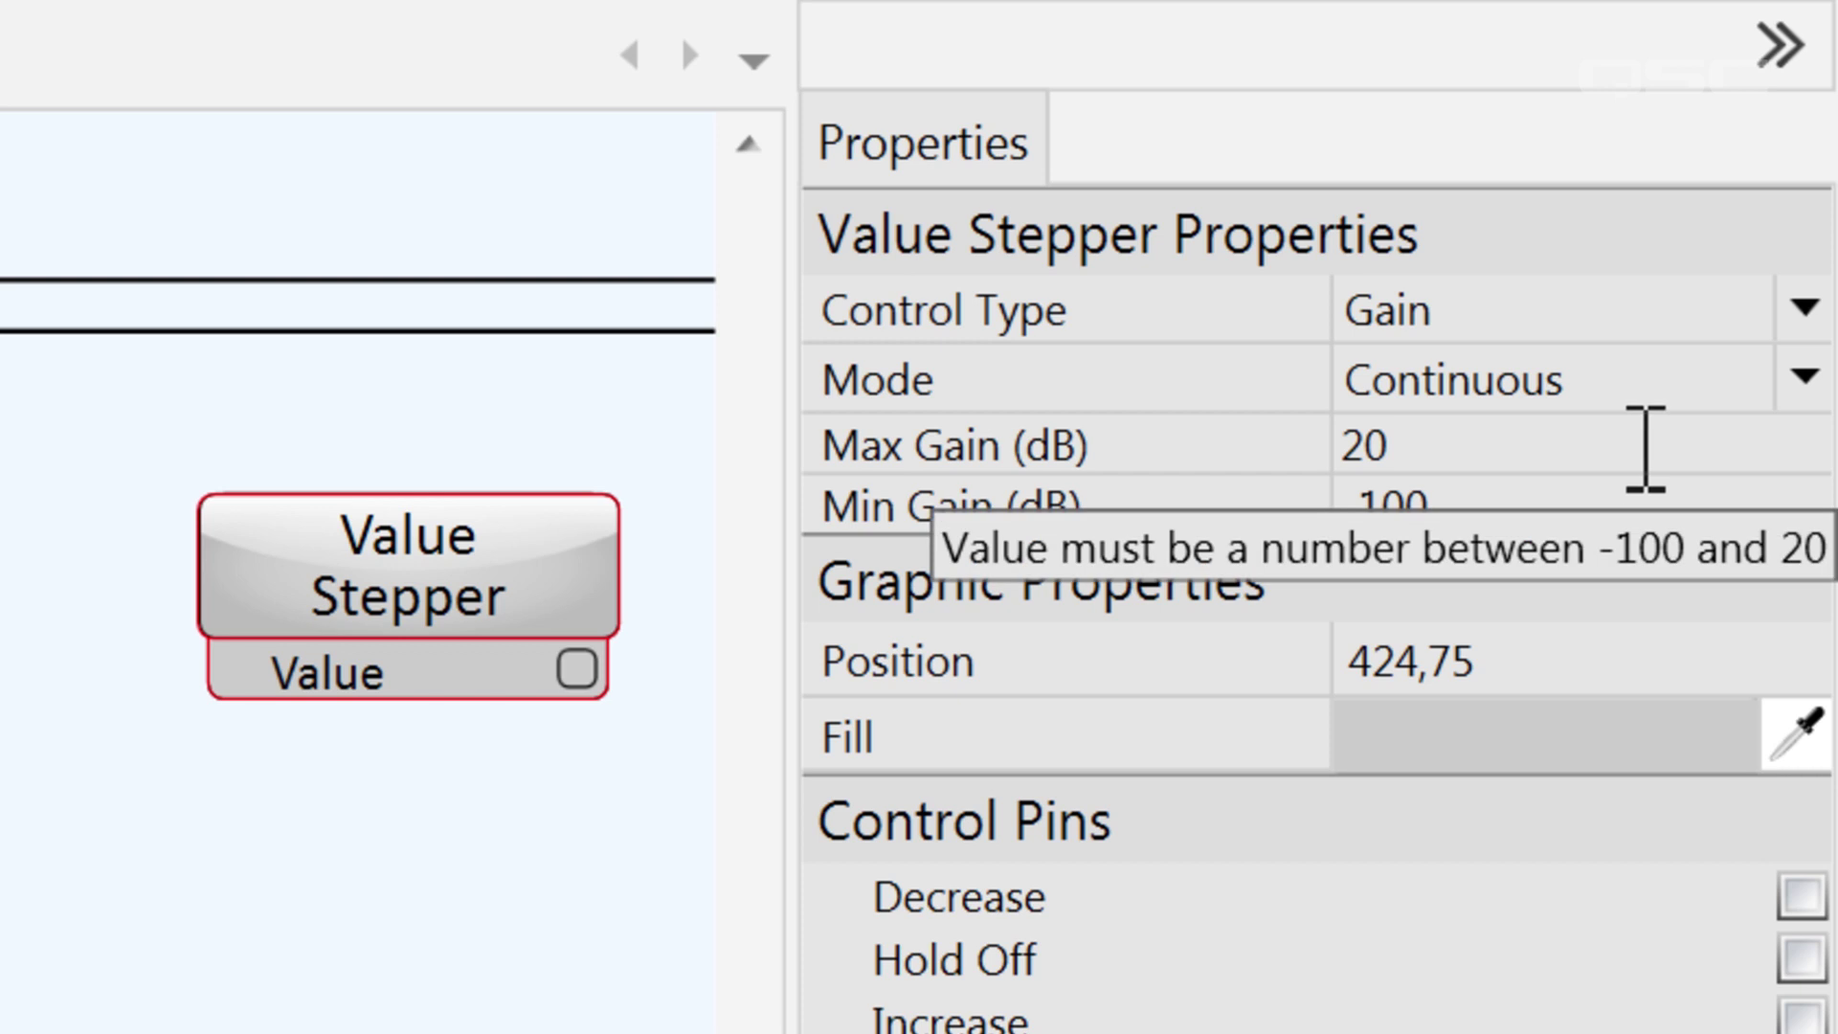
click(1662, 320)
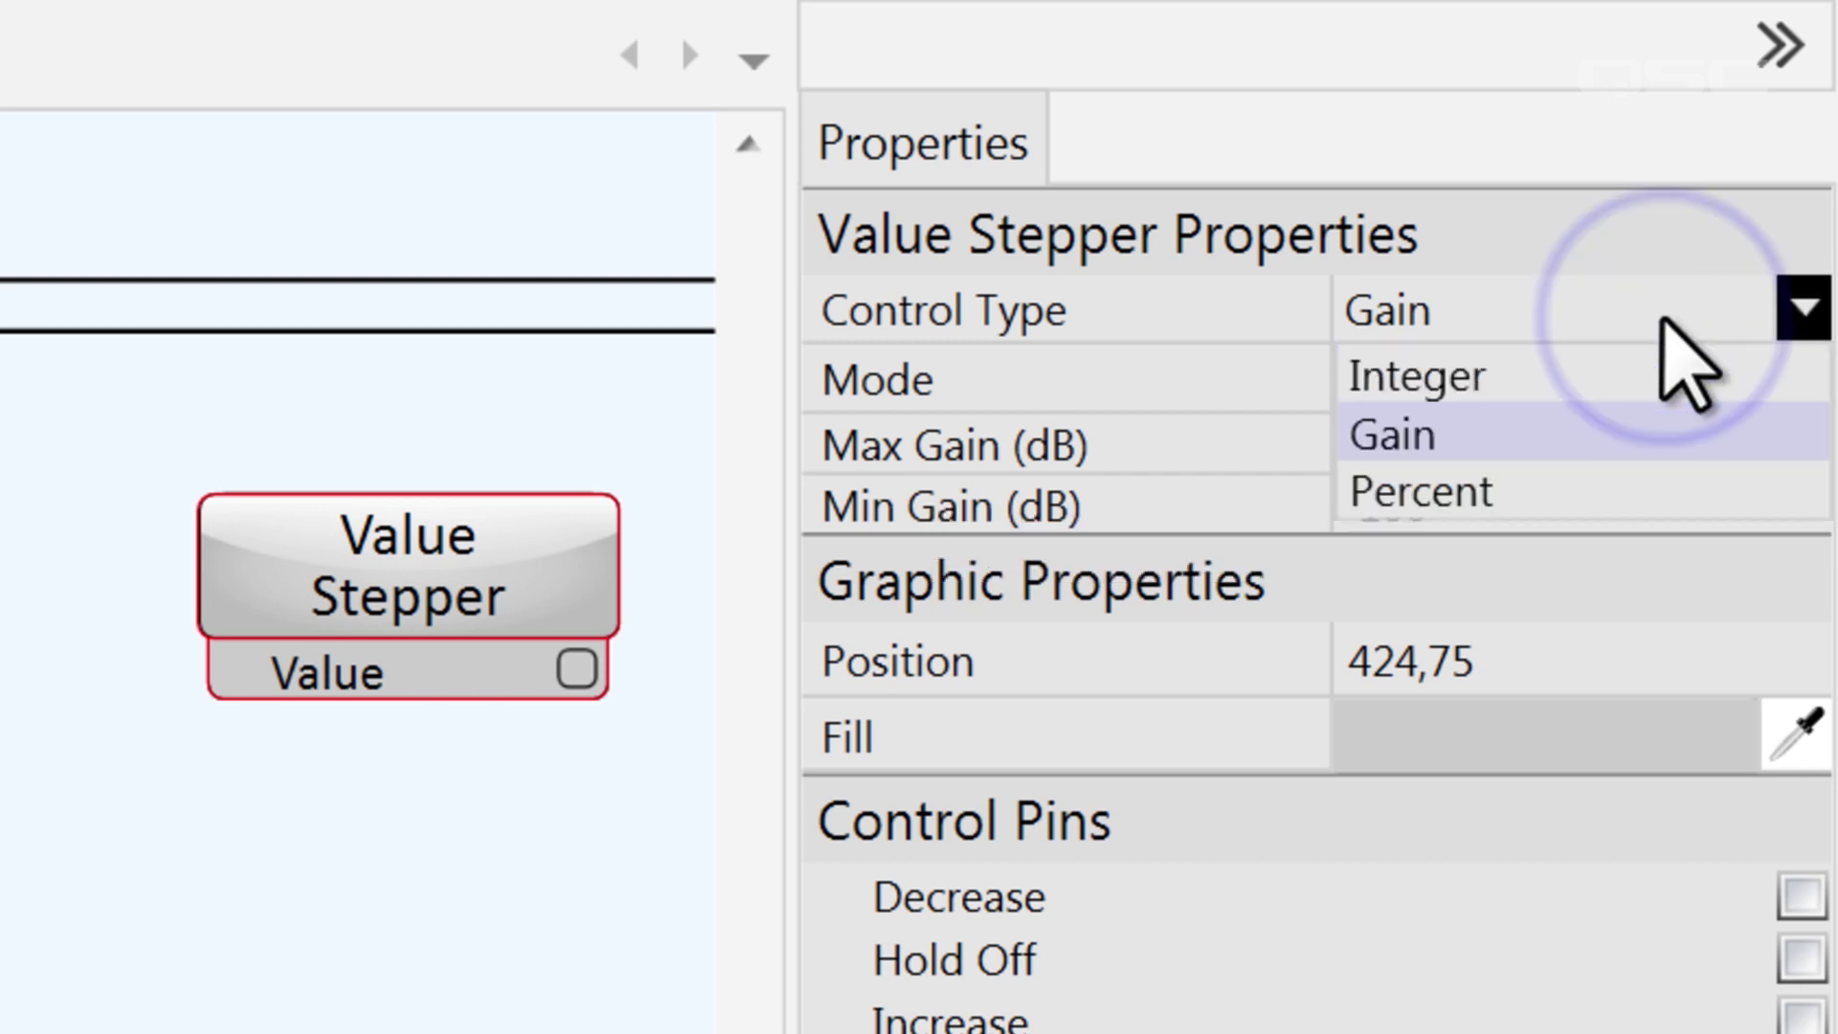
click(1671, 488)
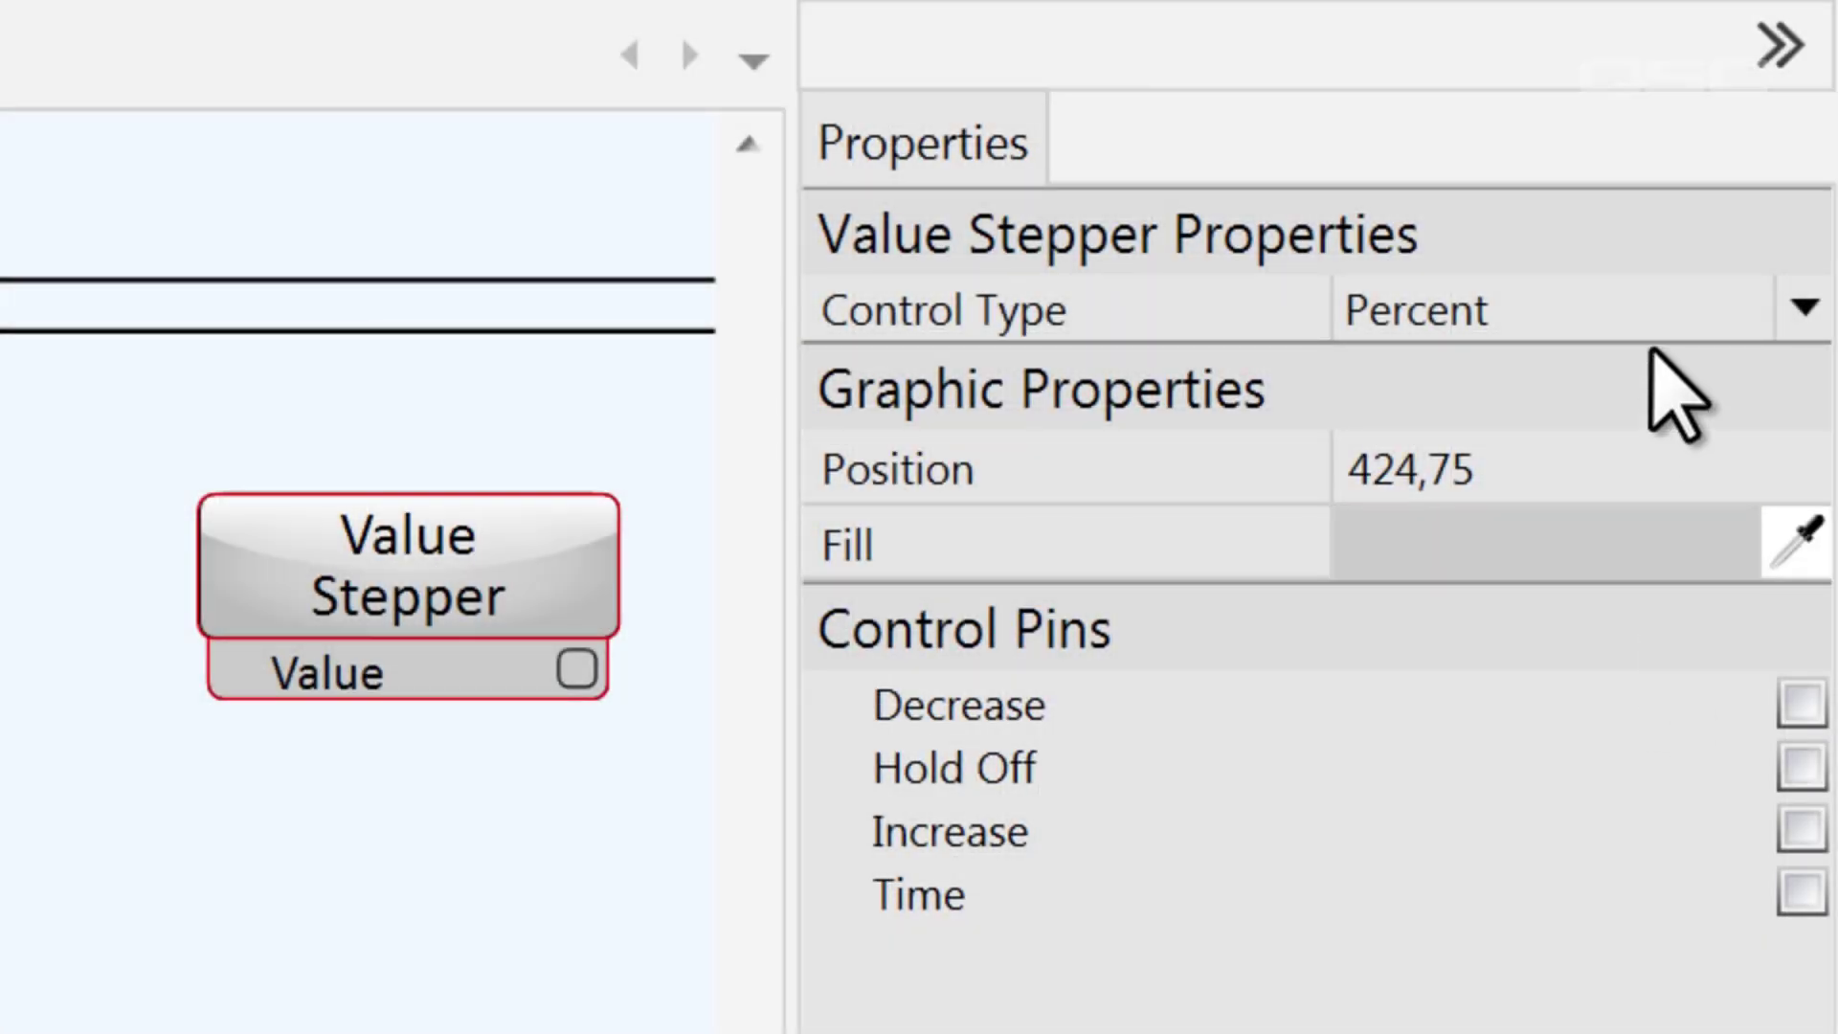
Switch the control type to Integer, then Gain, and step the value down to 19 dB.
click(1648, 325)
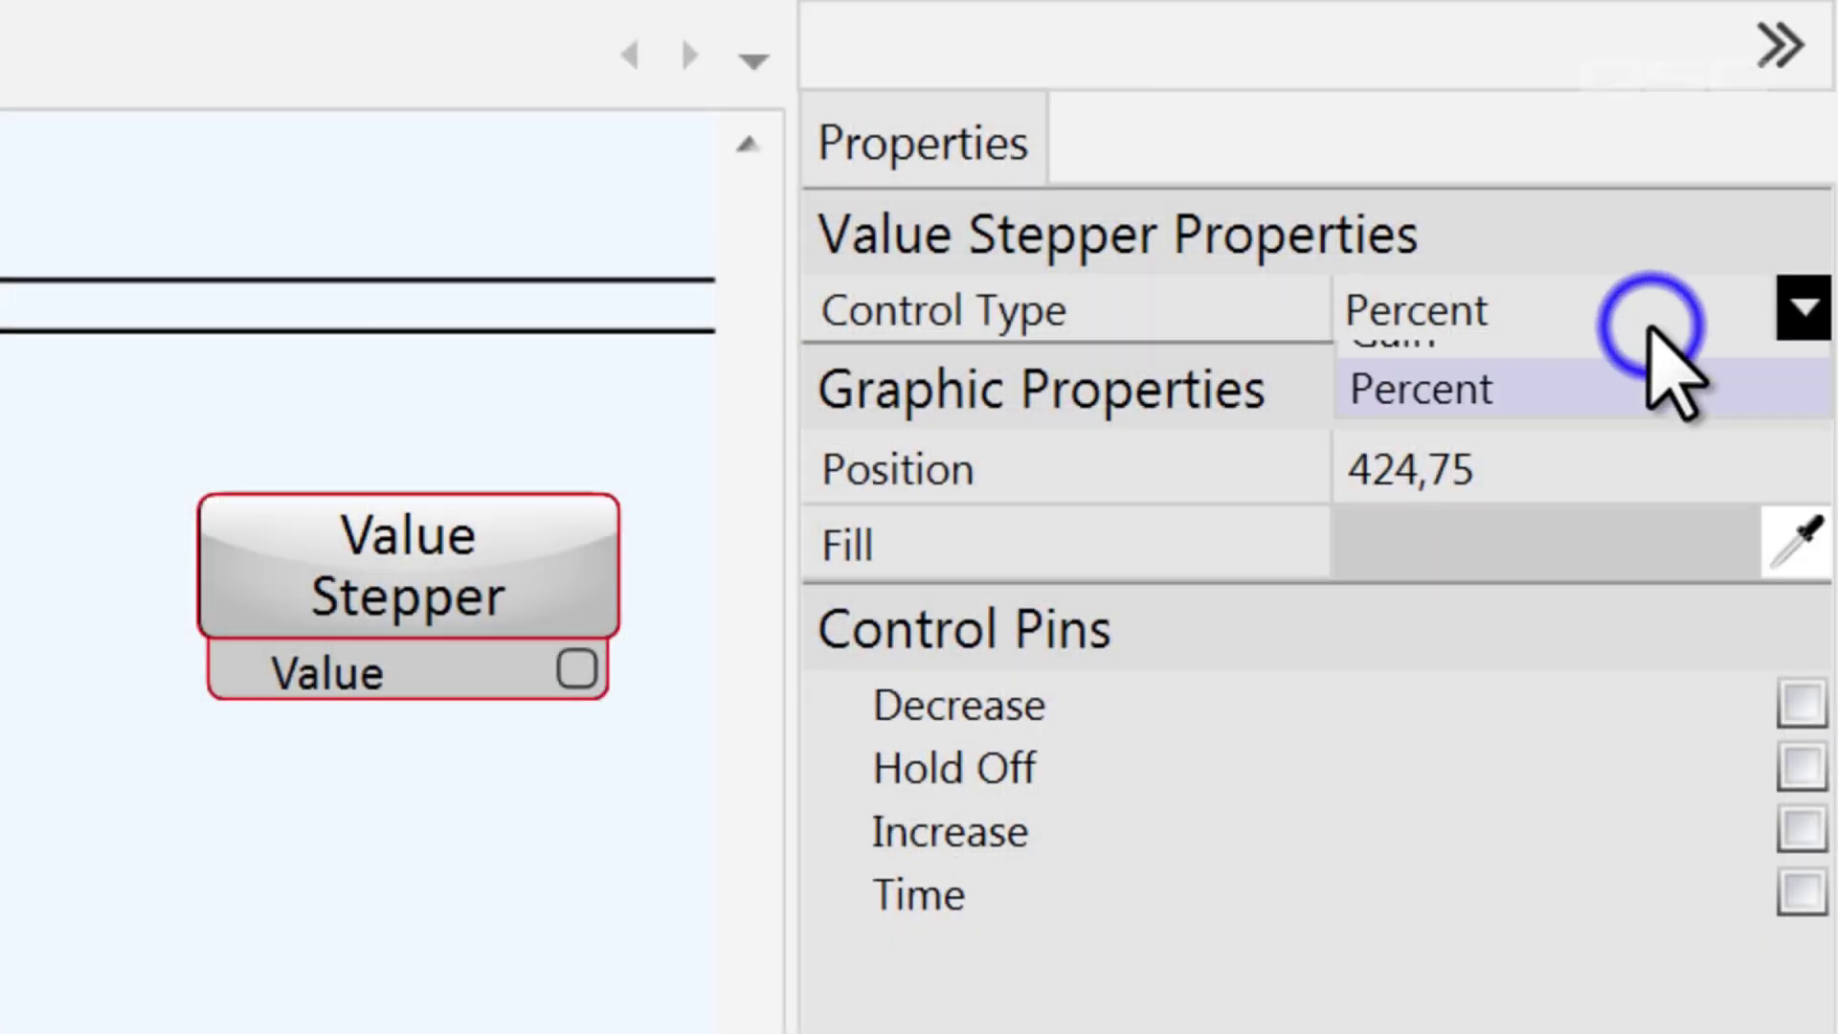
click(1670, 381)
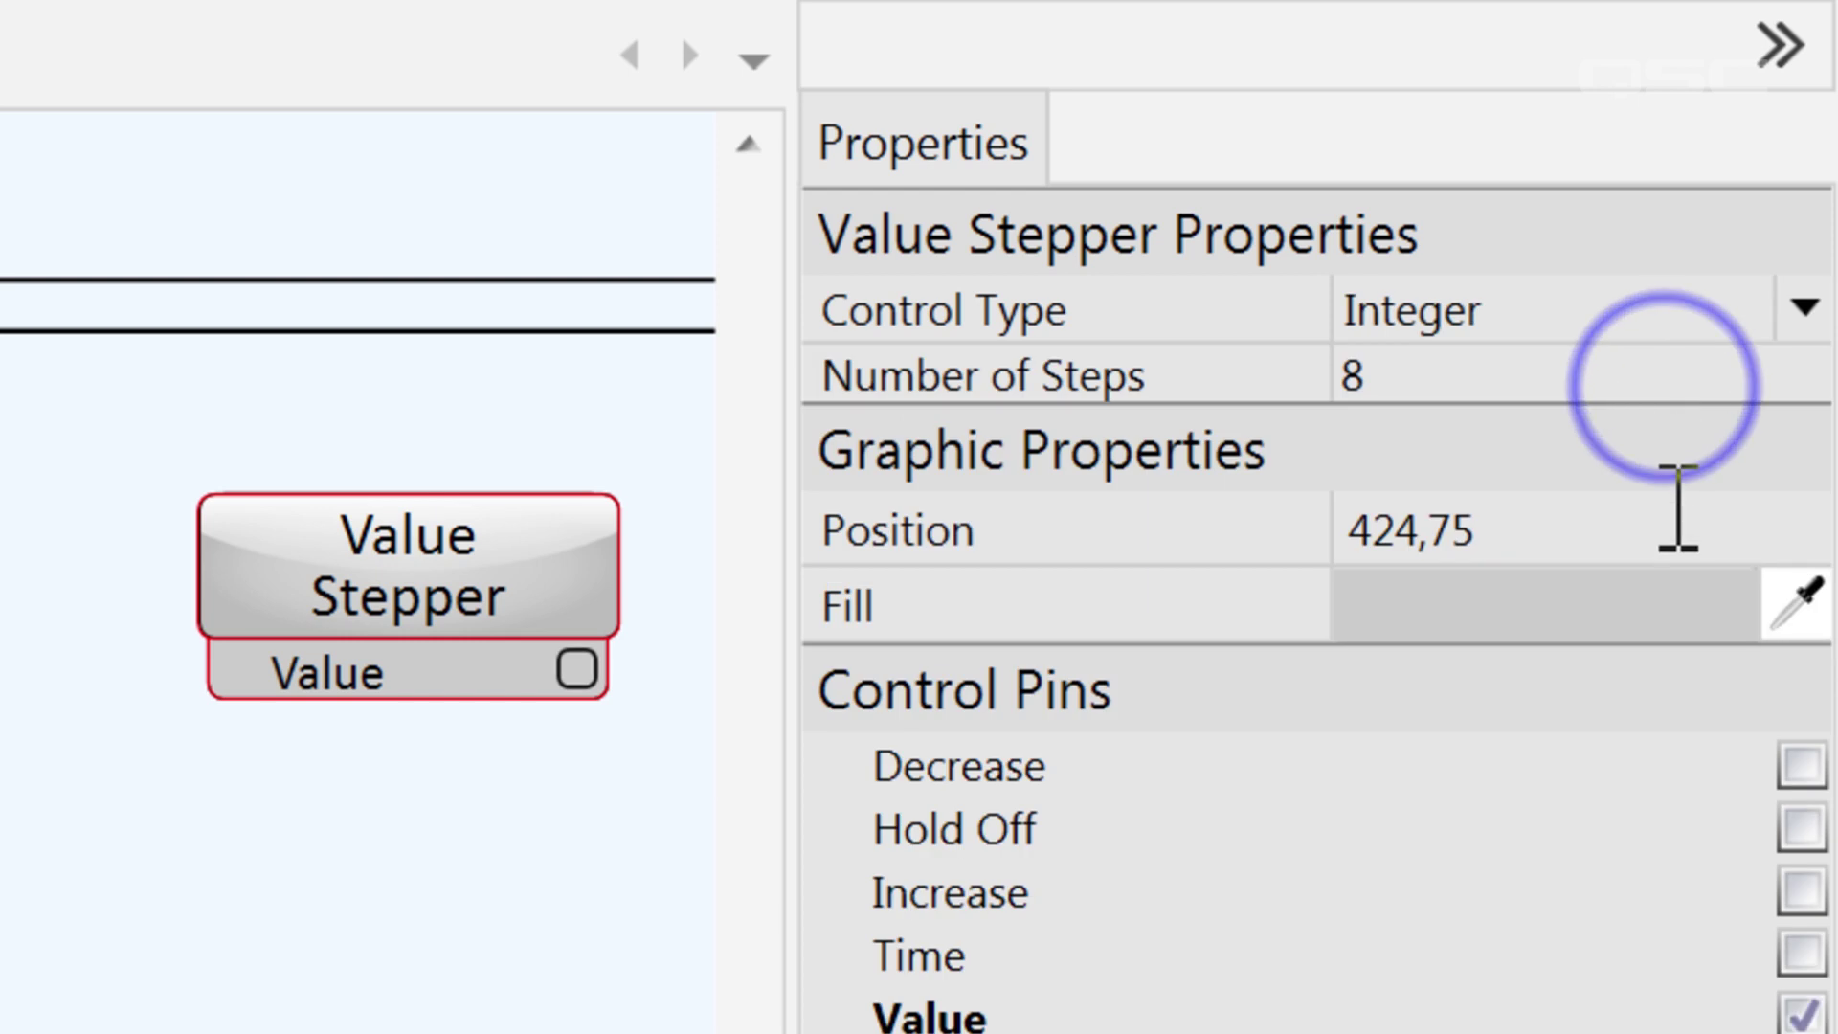
click(1560, 385)
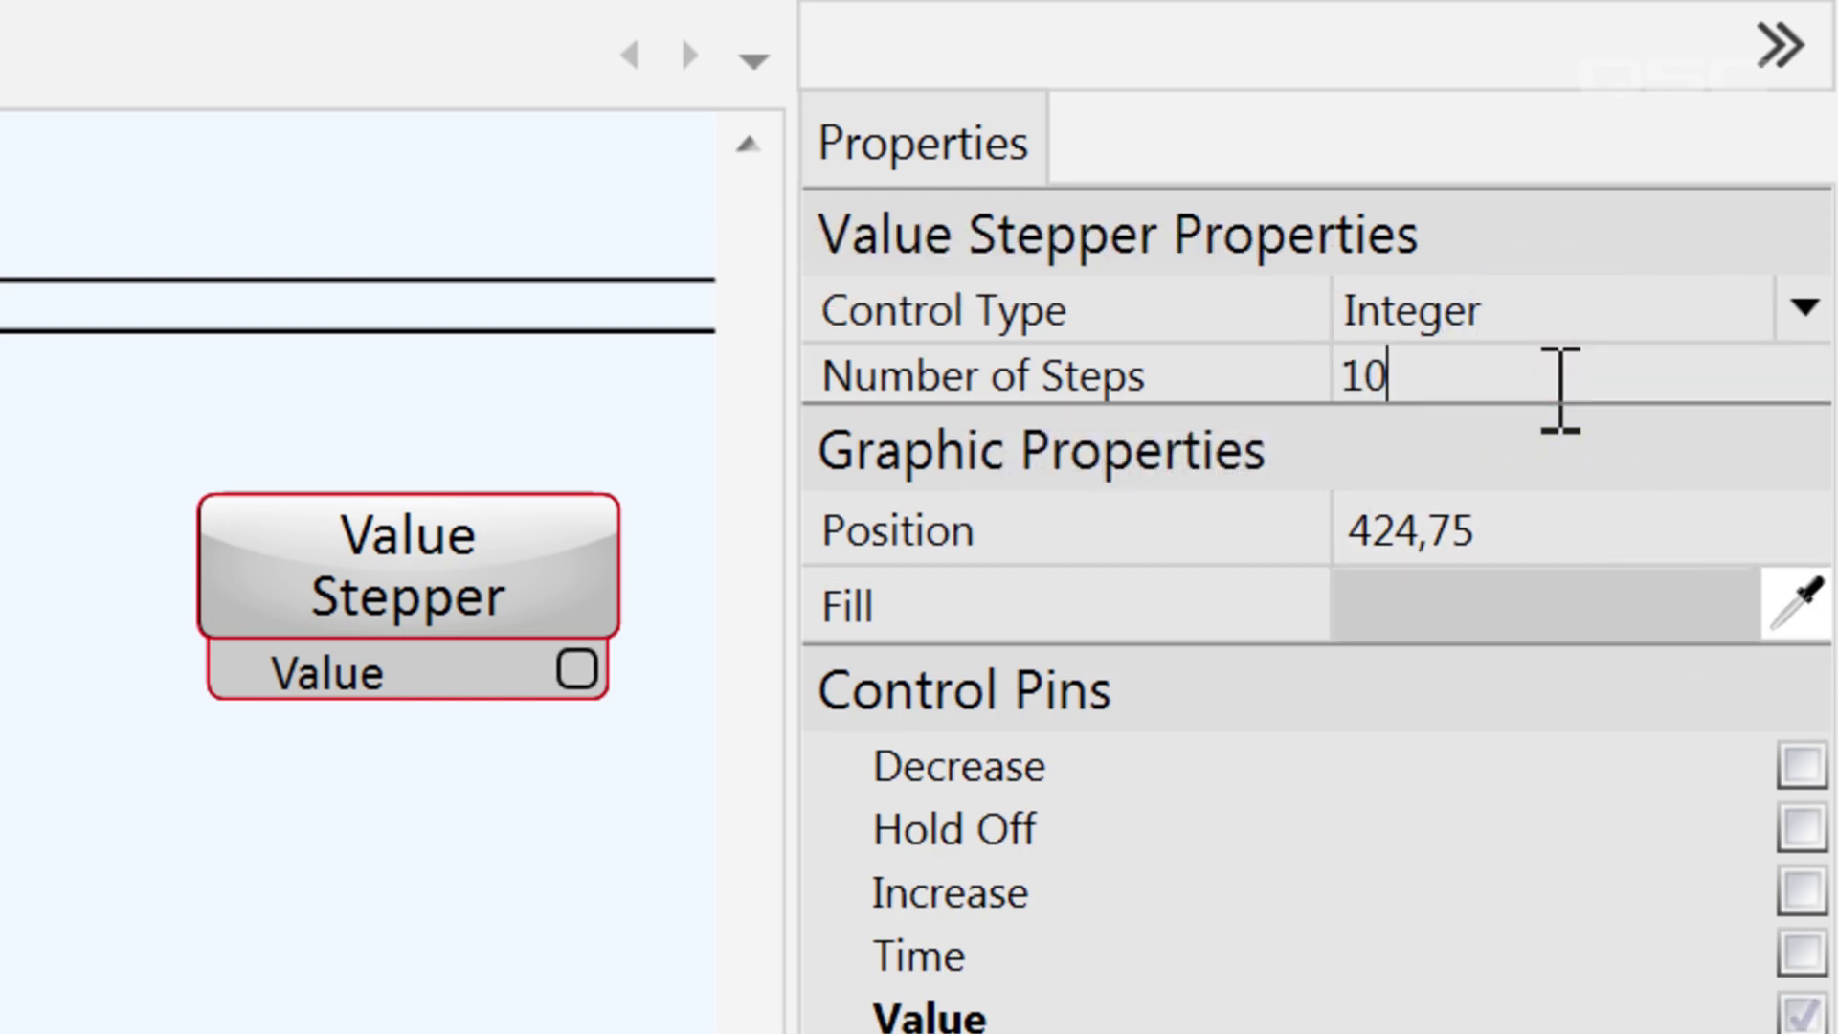
click(1563, 332)
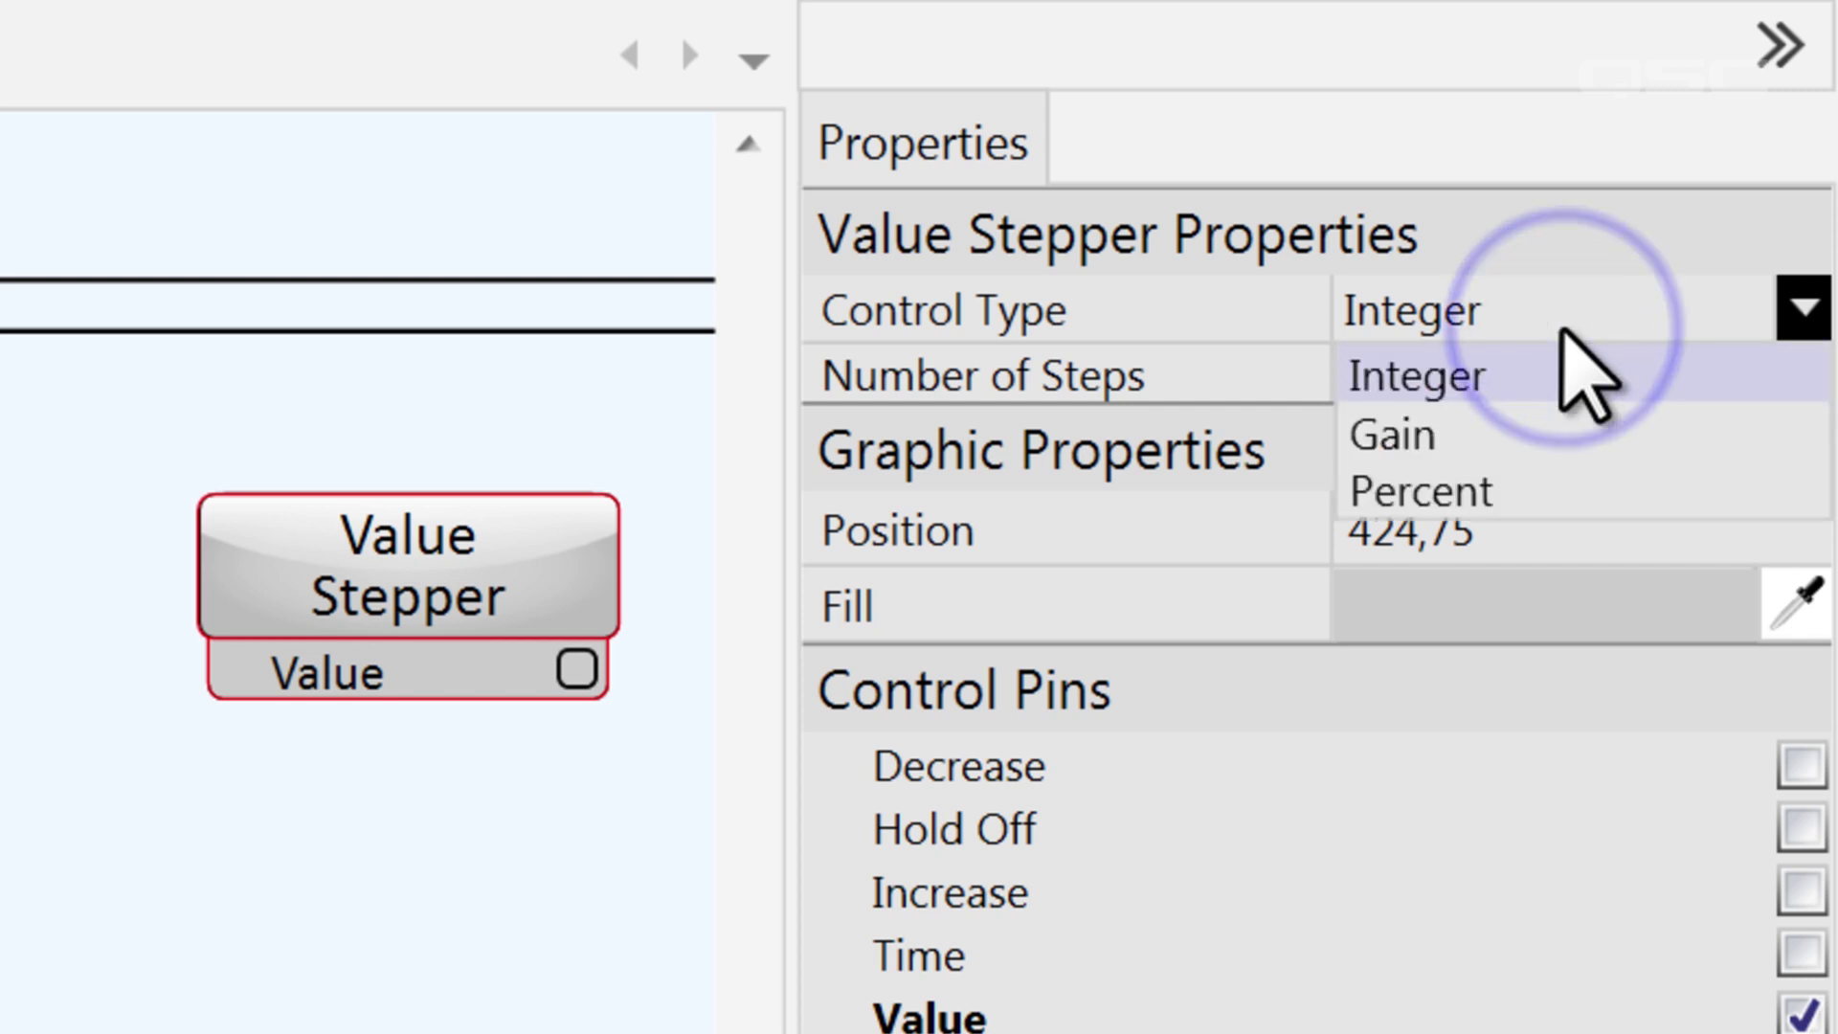
click(1618, 436)
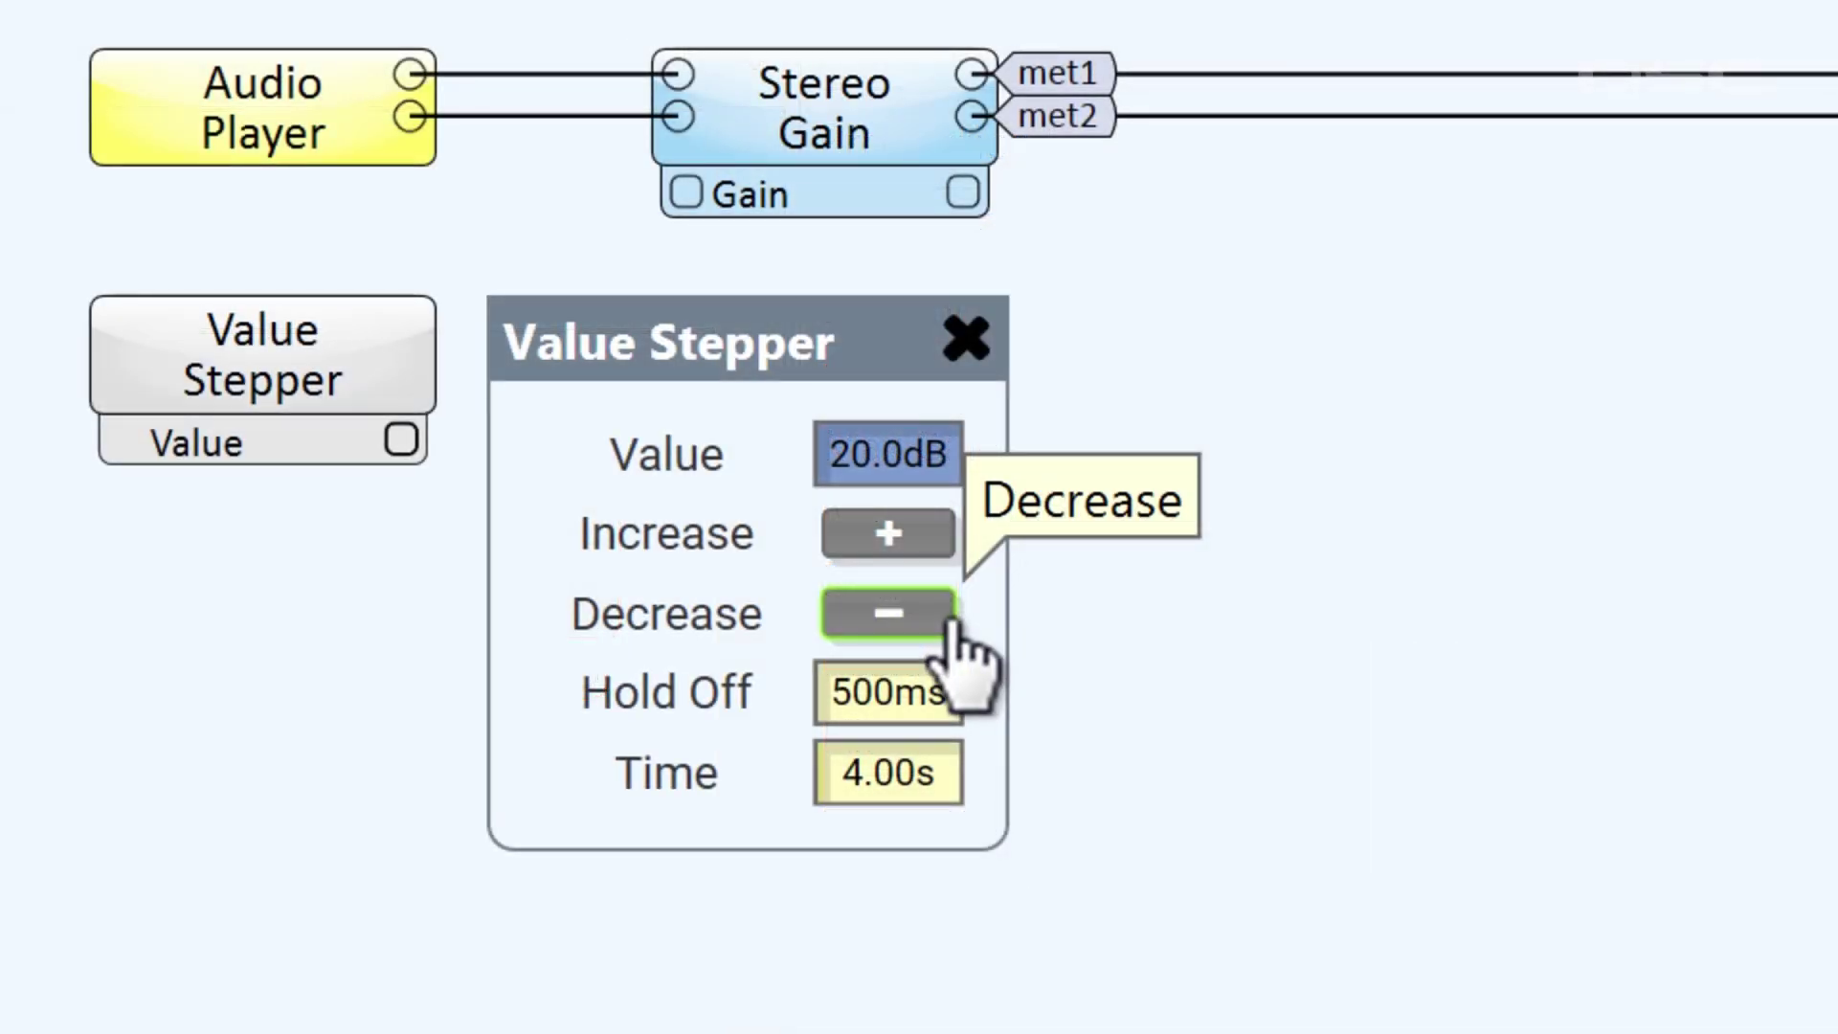
click(958, 639)
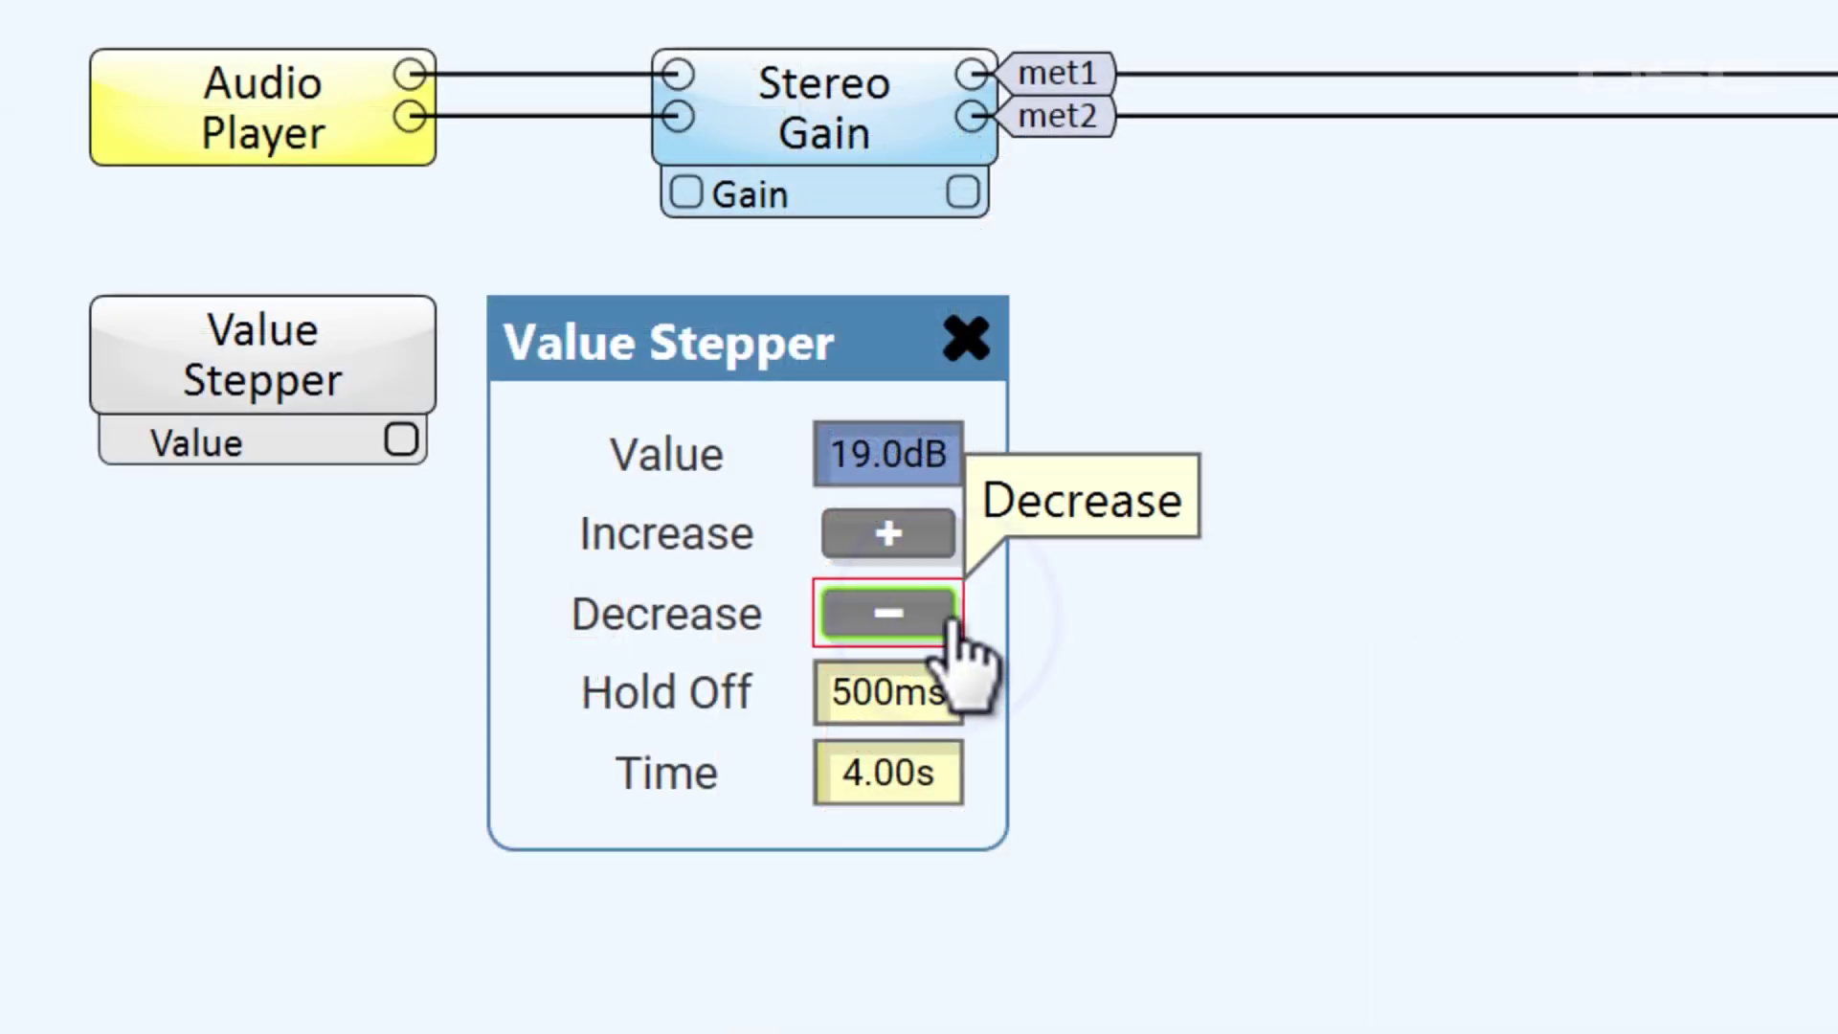
Set the Value Stepper's ramp Time to 10 seconds and ramp the value up from -100 dB.
click(947, 621)
click(948, 621)
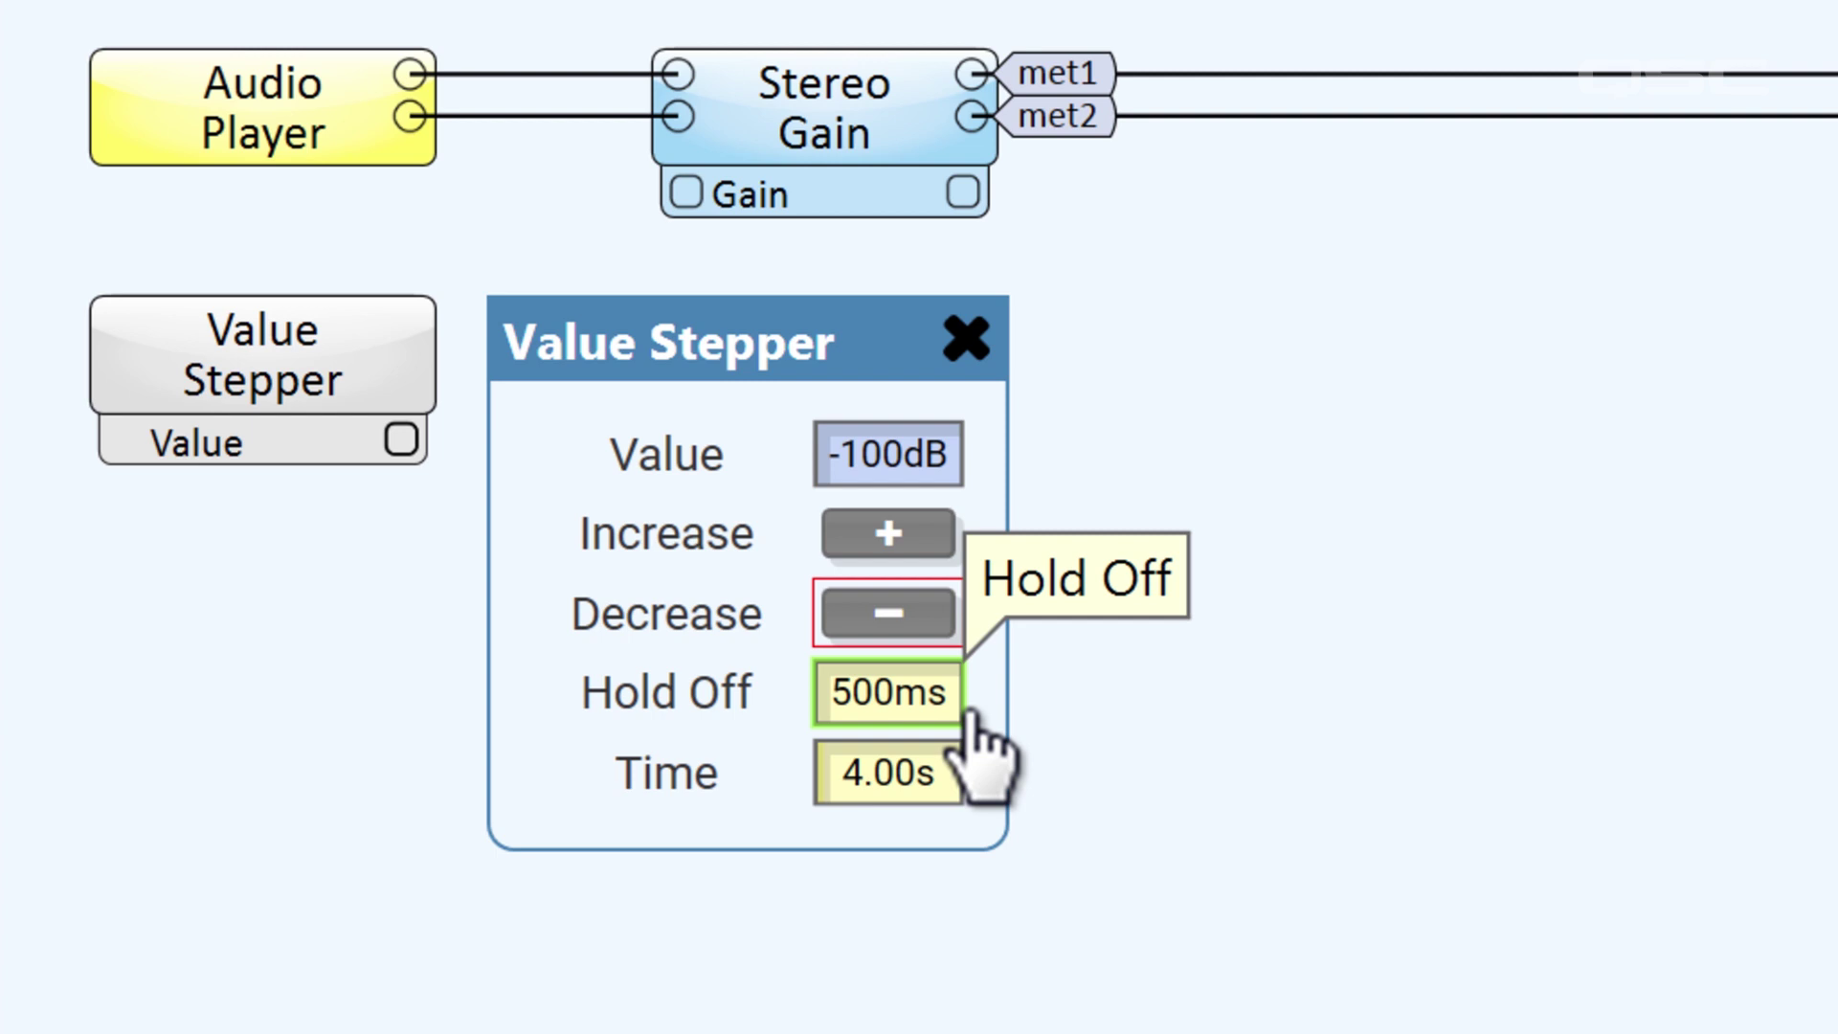
click(943, 783)
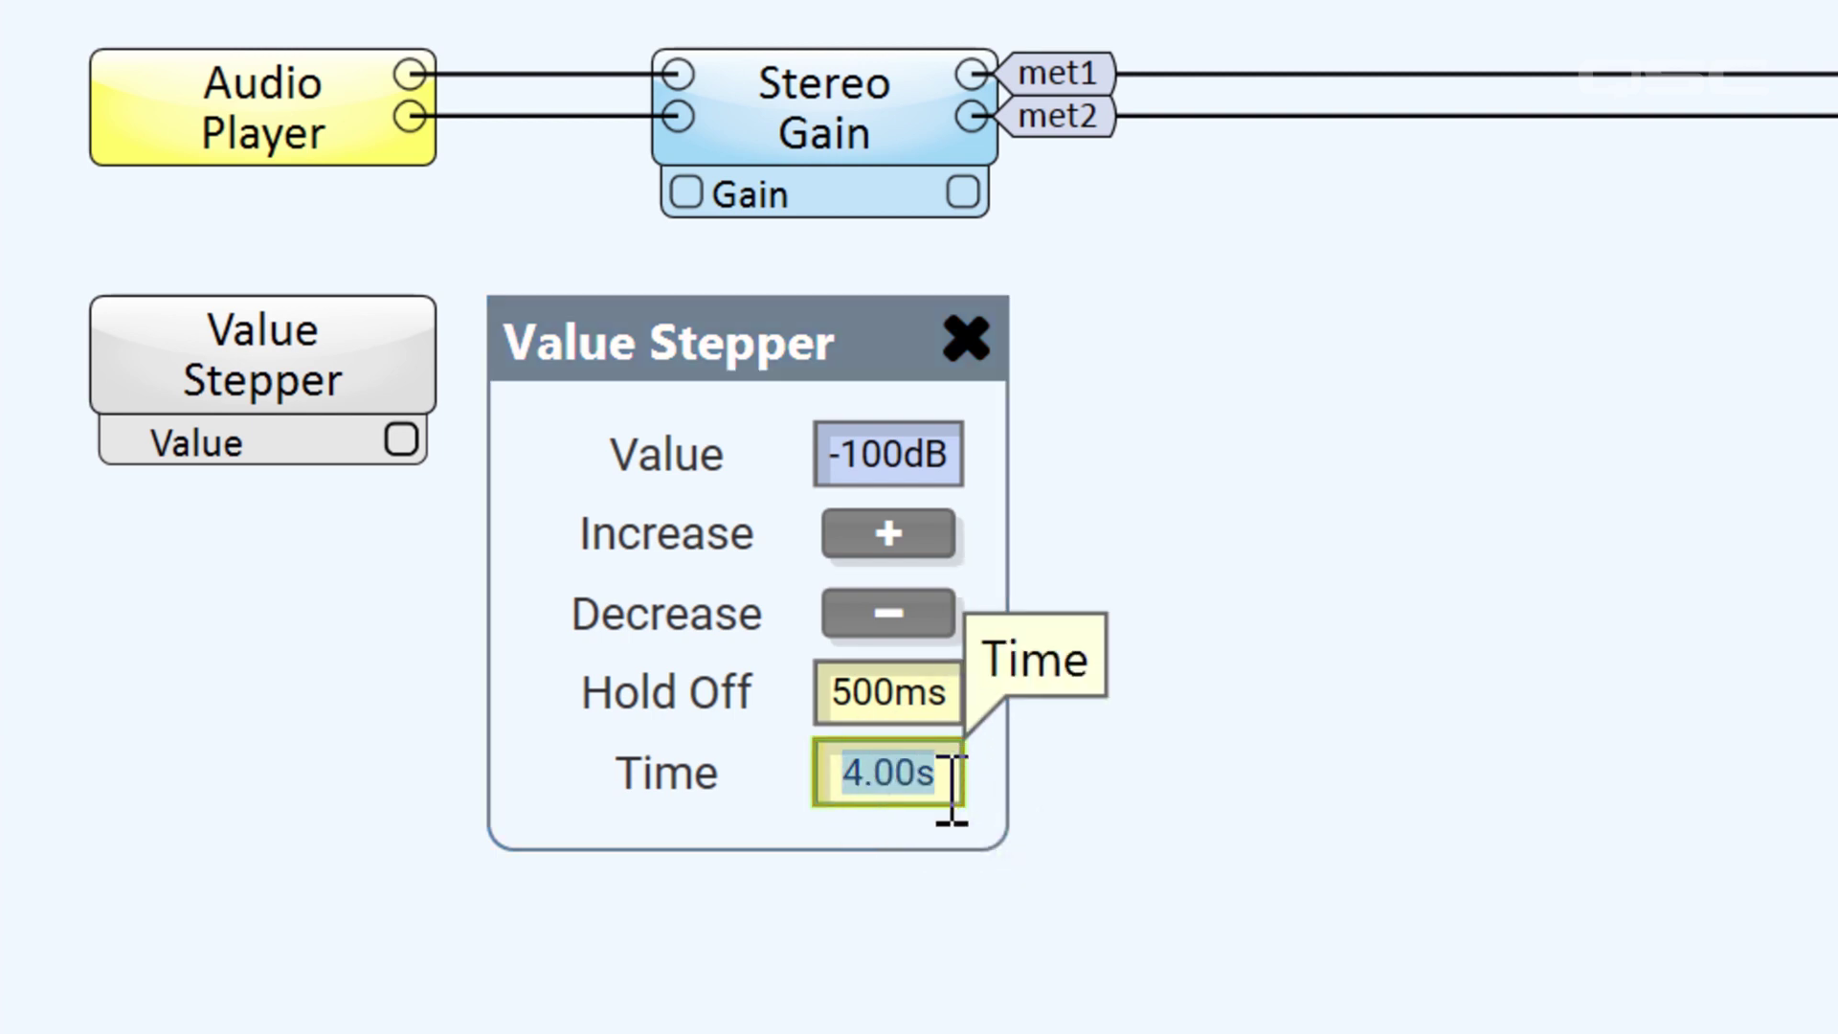
text(10)
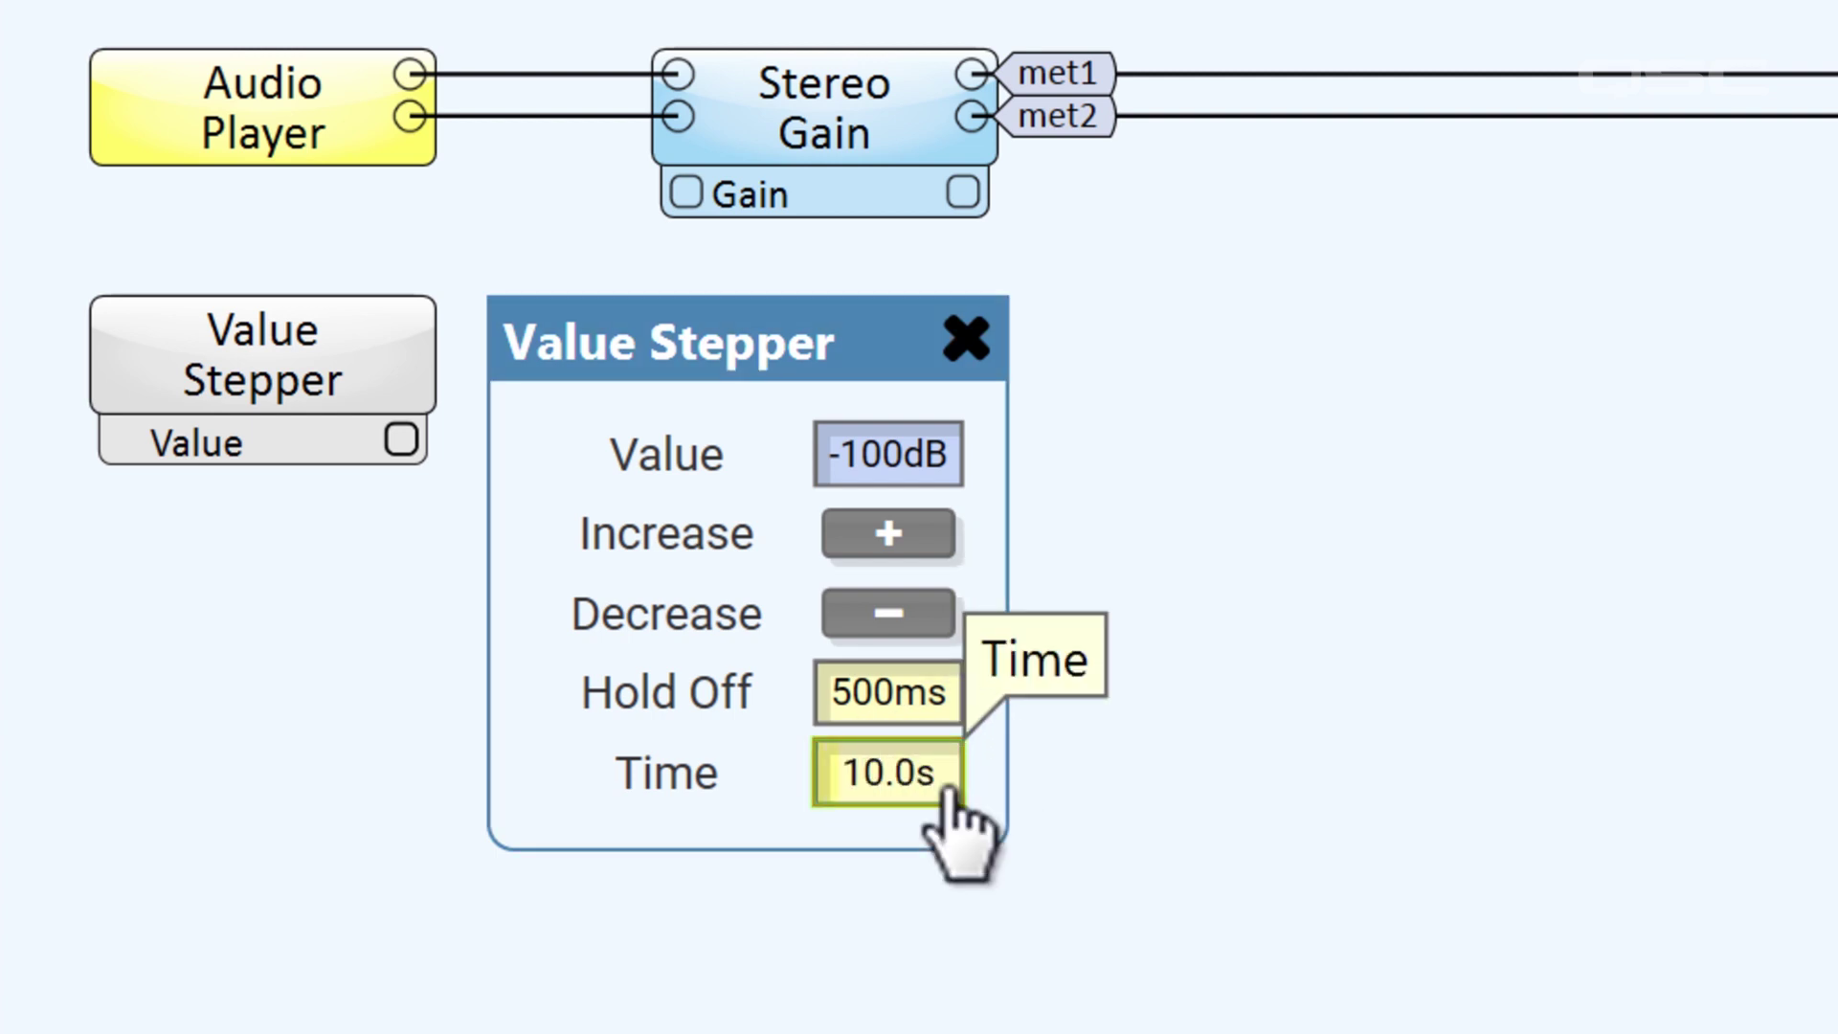
click(948, 552)
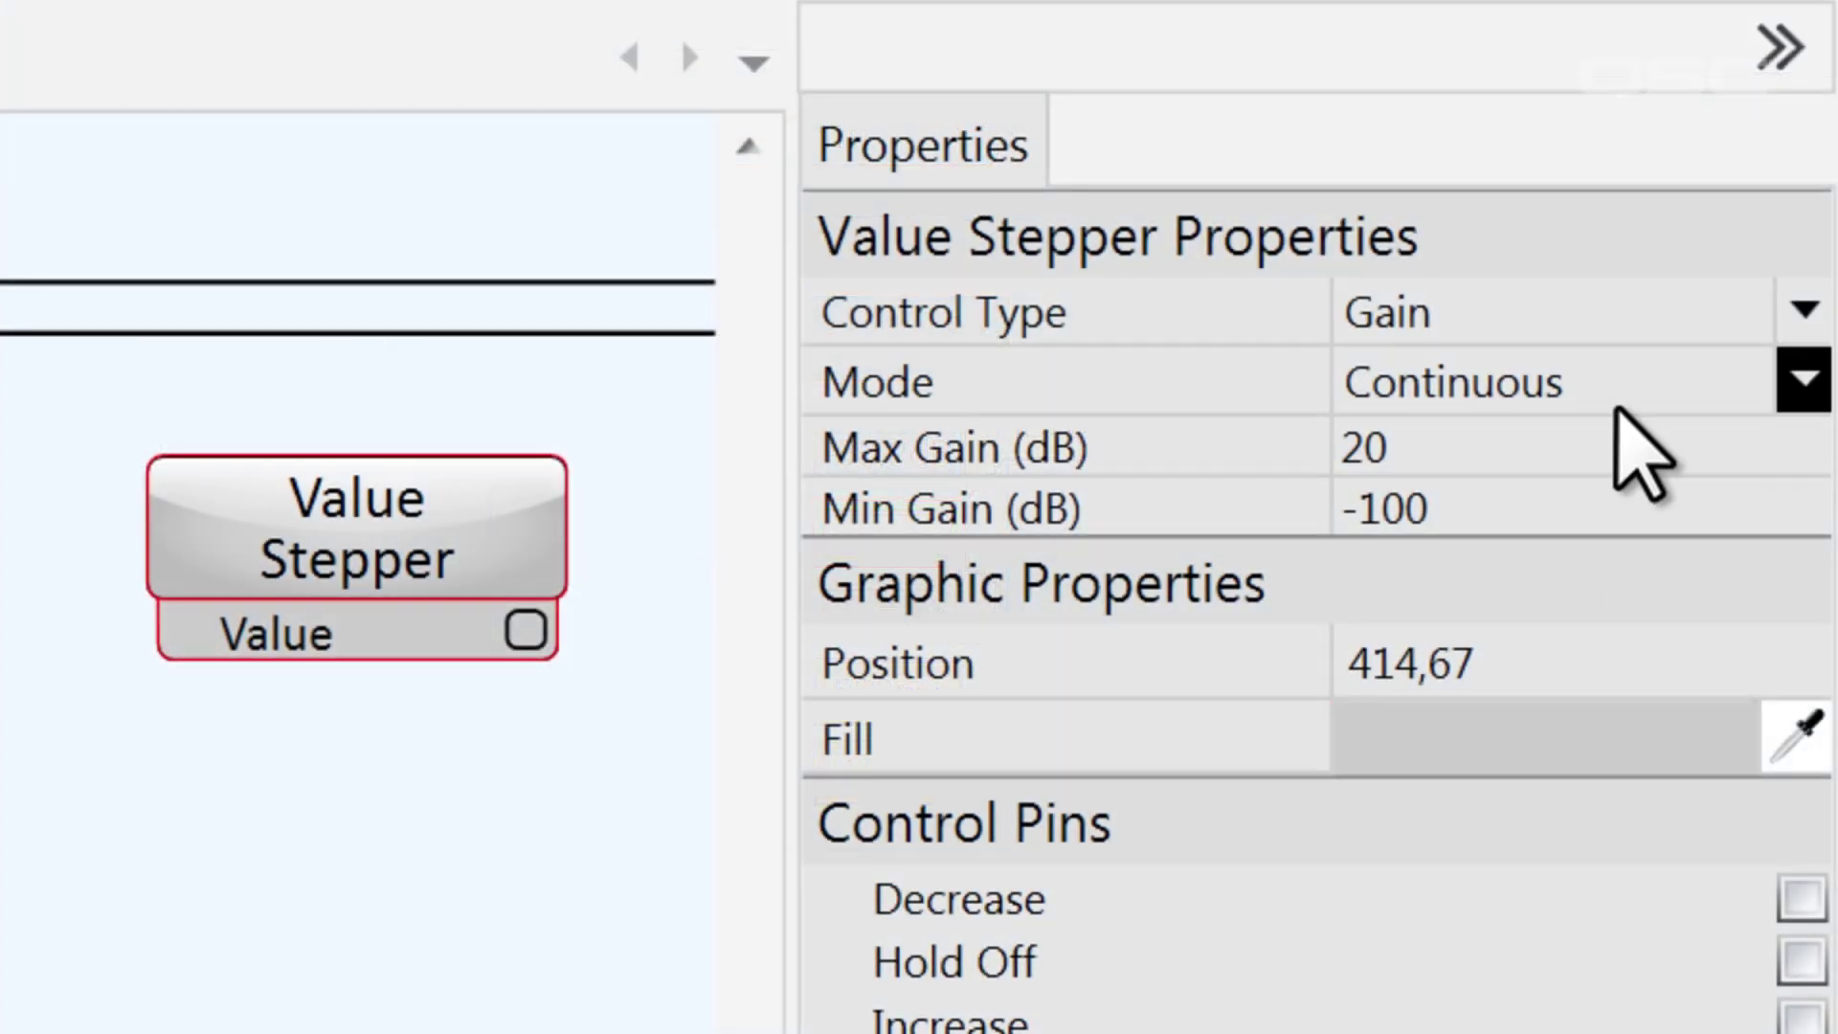
Switch the gain mode to Discrete and step the value up through its 10 increments.
click(1621, 364)
click(1665, 504)
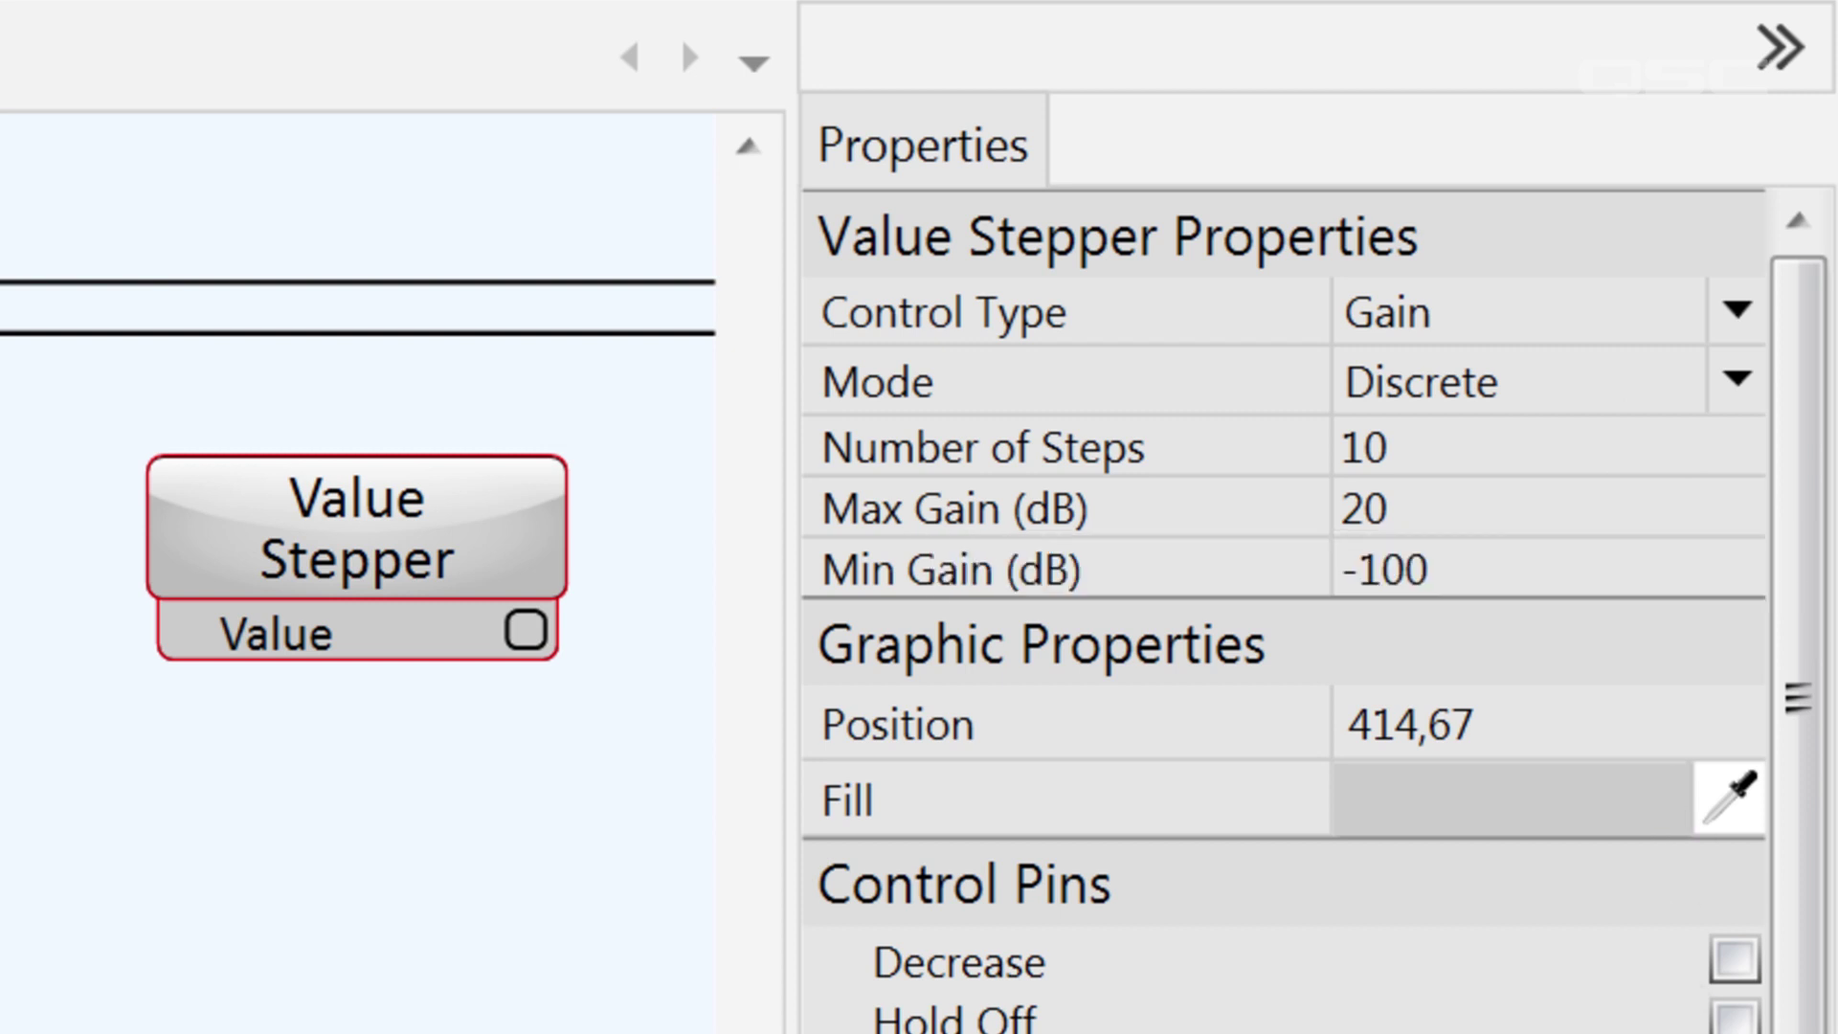
click(864, 550)
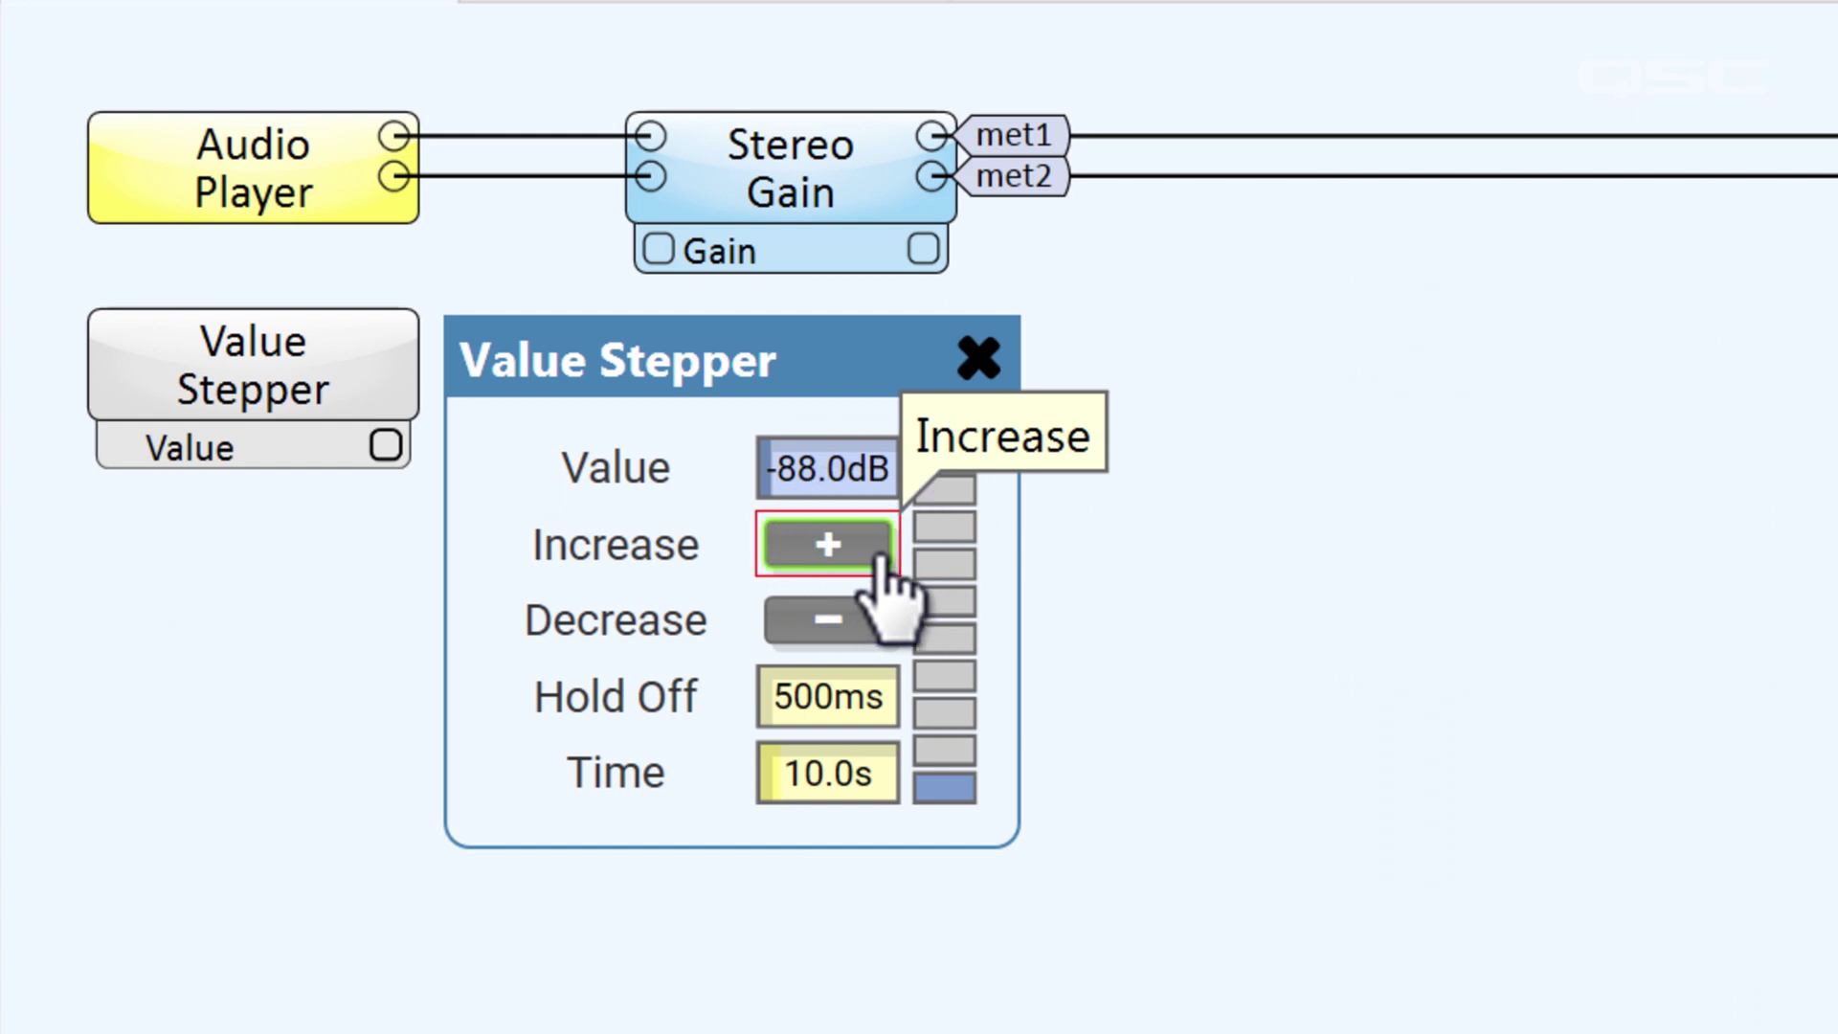
click(878, 565)
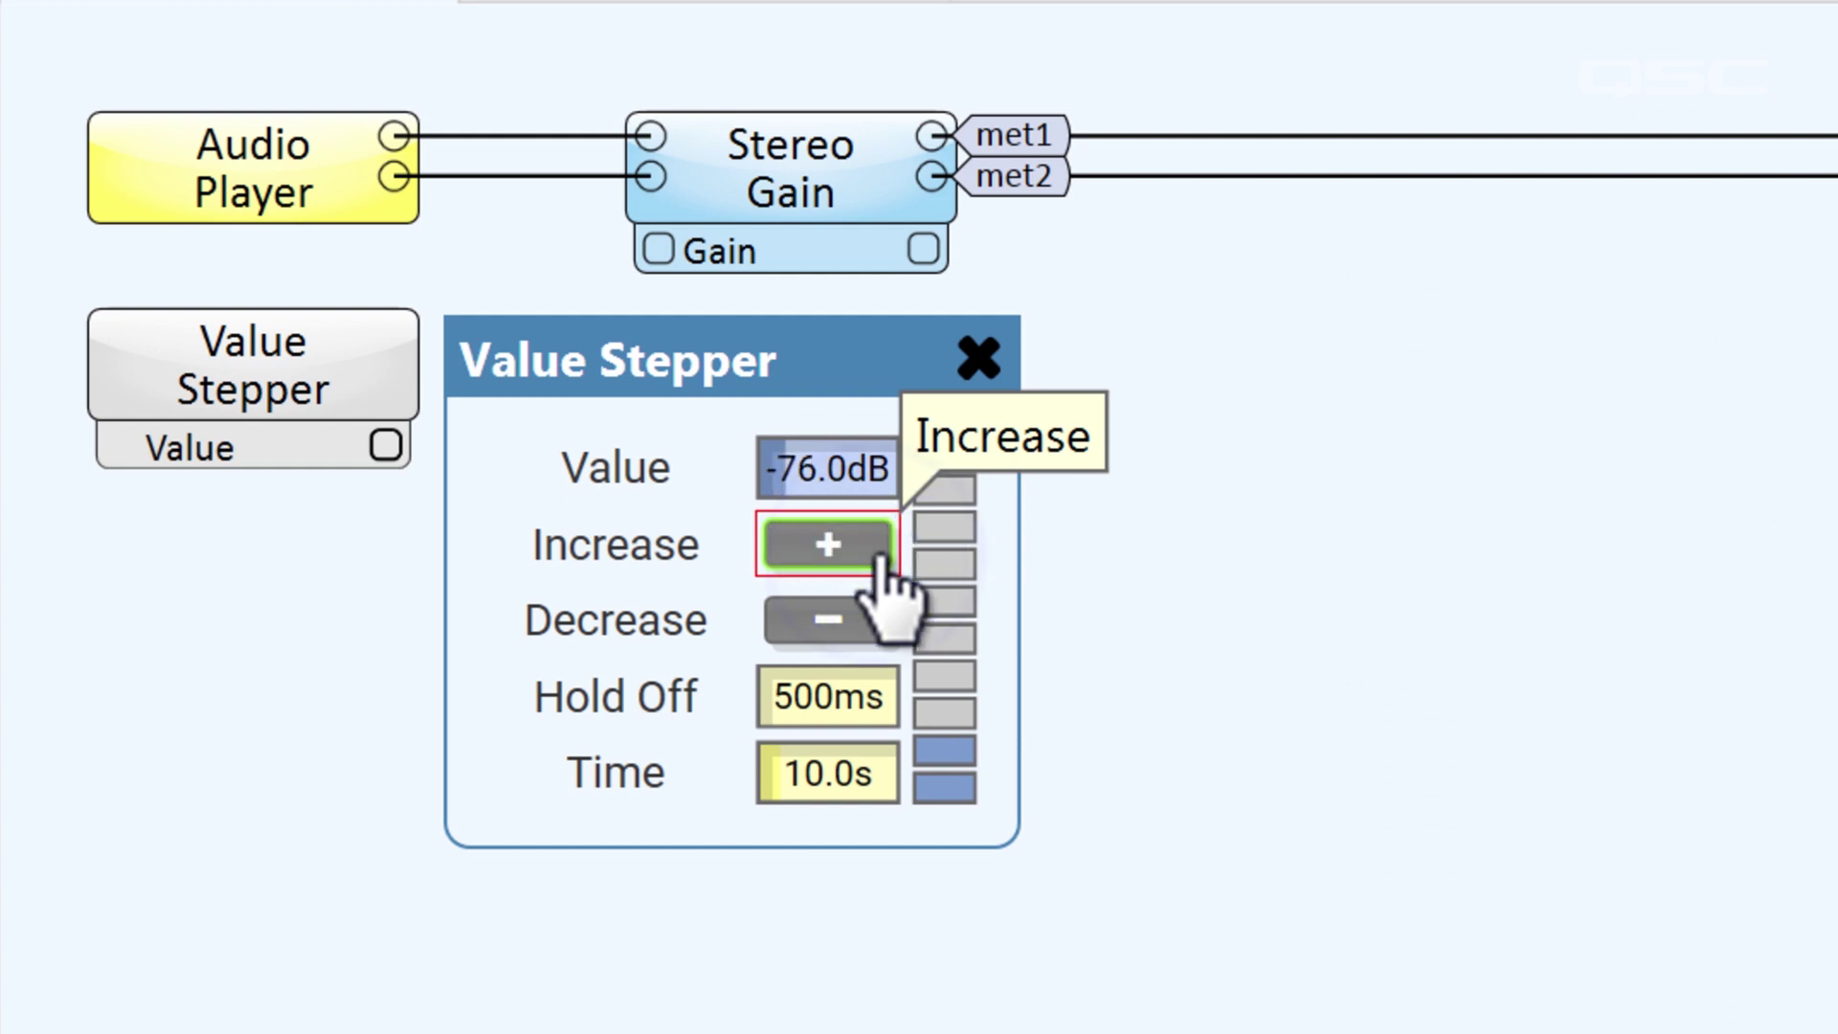
click(878, 565)
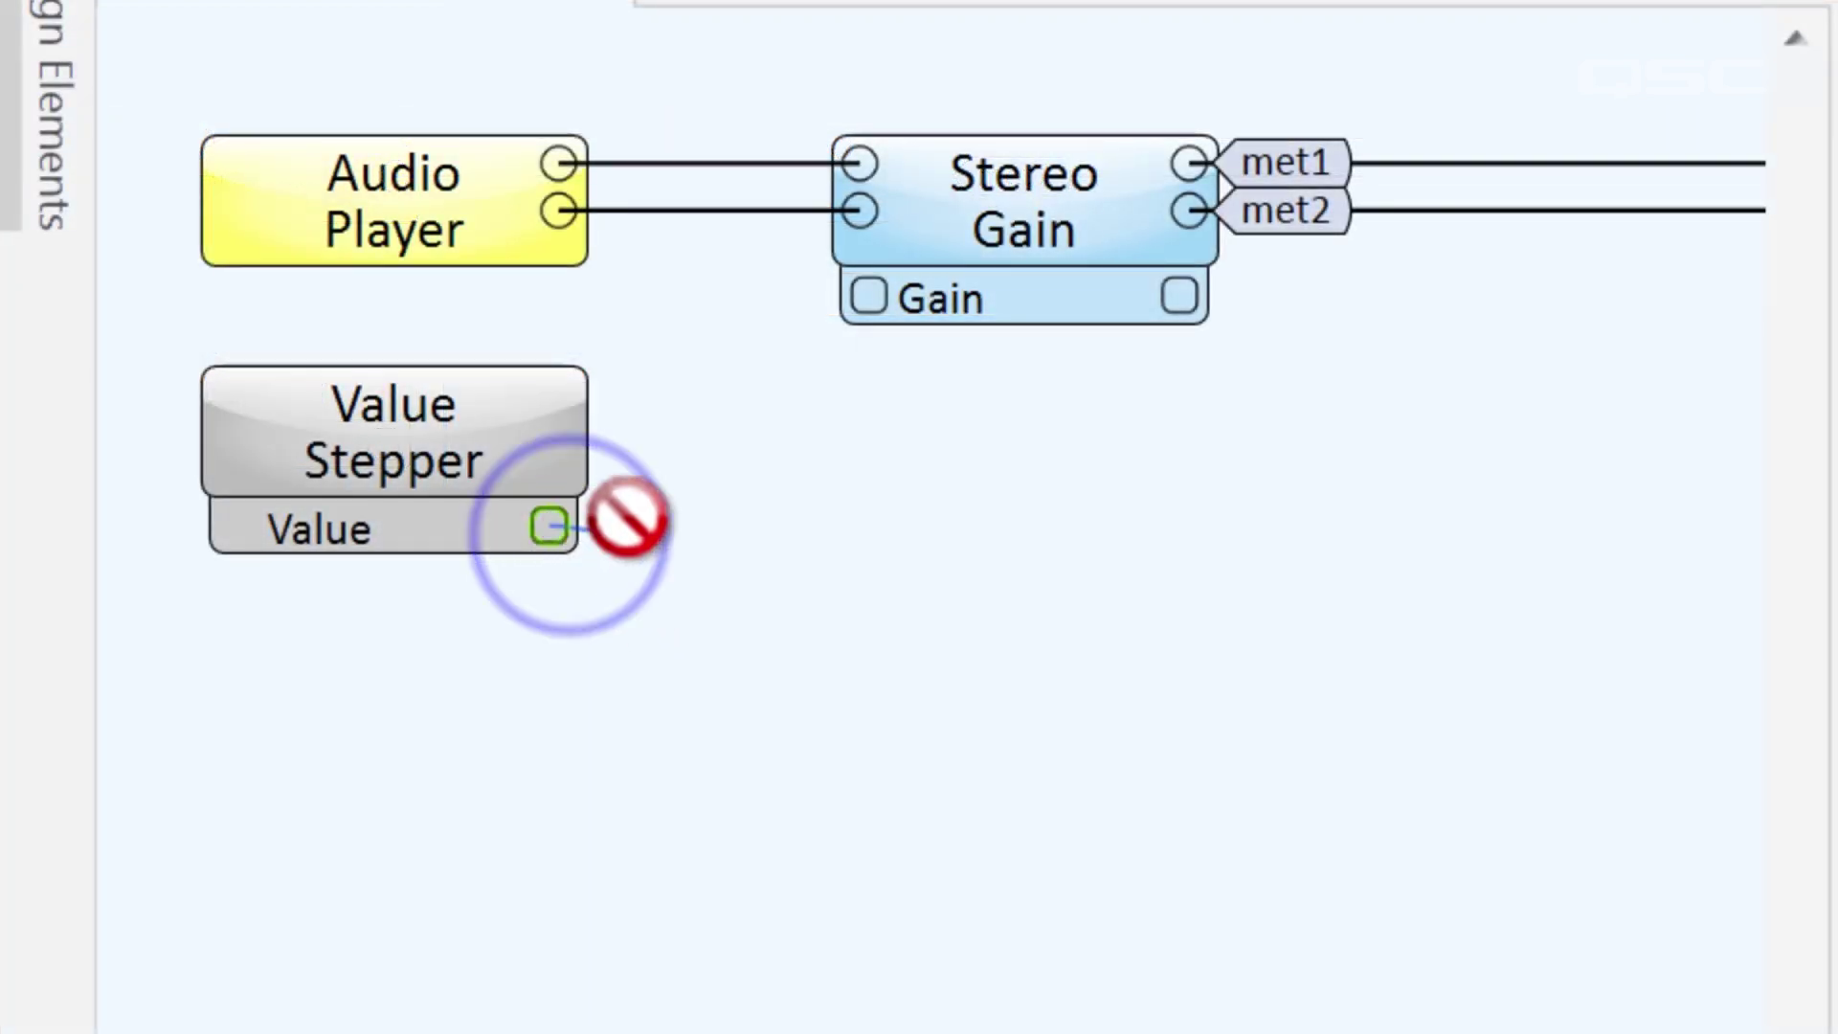
Wire Value to Stereo Gain's Gain and place enlarged Increase/Decrease buttons on the UCI.
drag(757, 397, 857, 306)
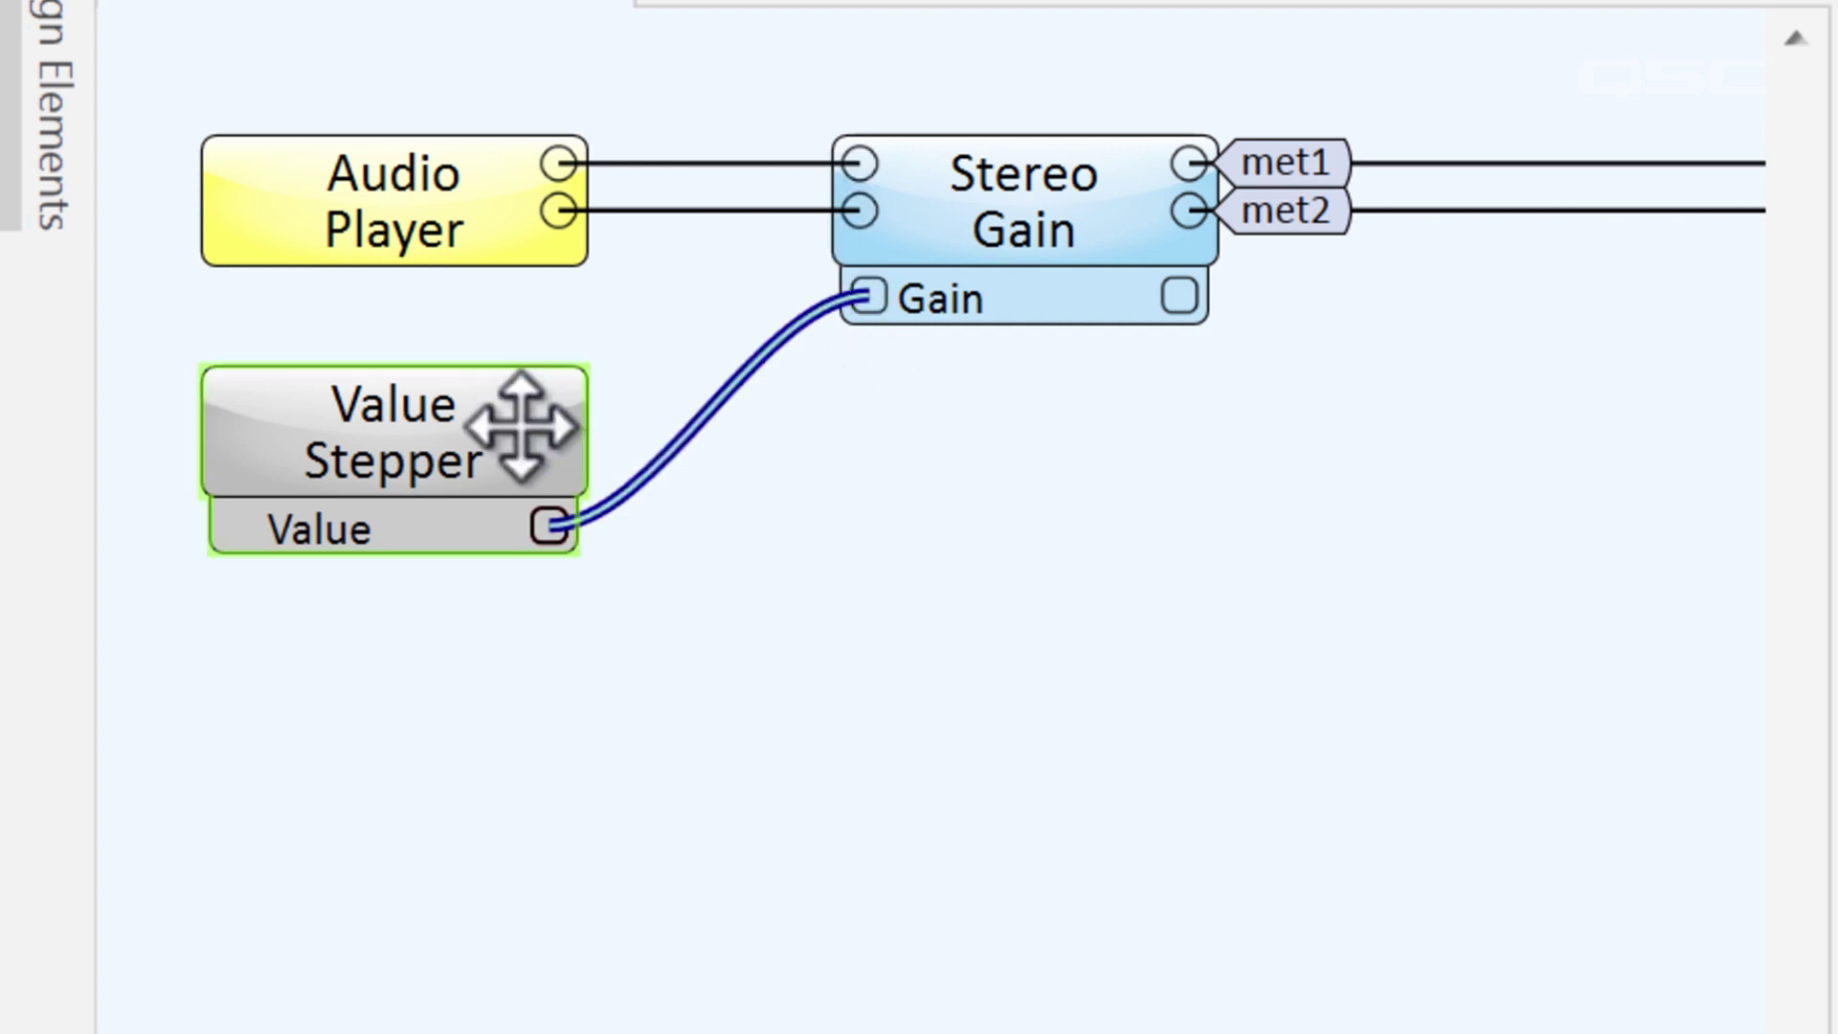
double_click(505, 431)
click(717, 800)
drag(725, 475, 1837, 105)
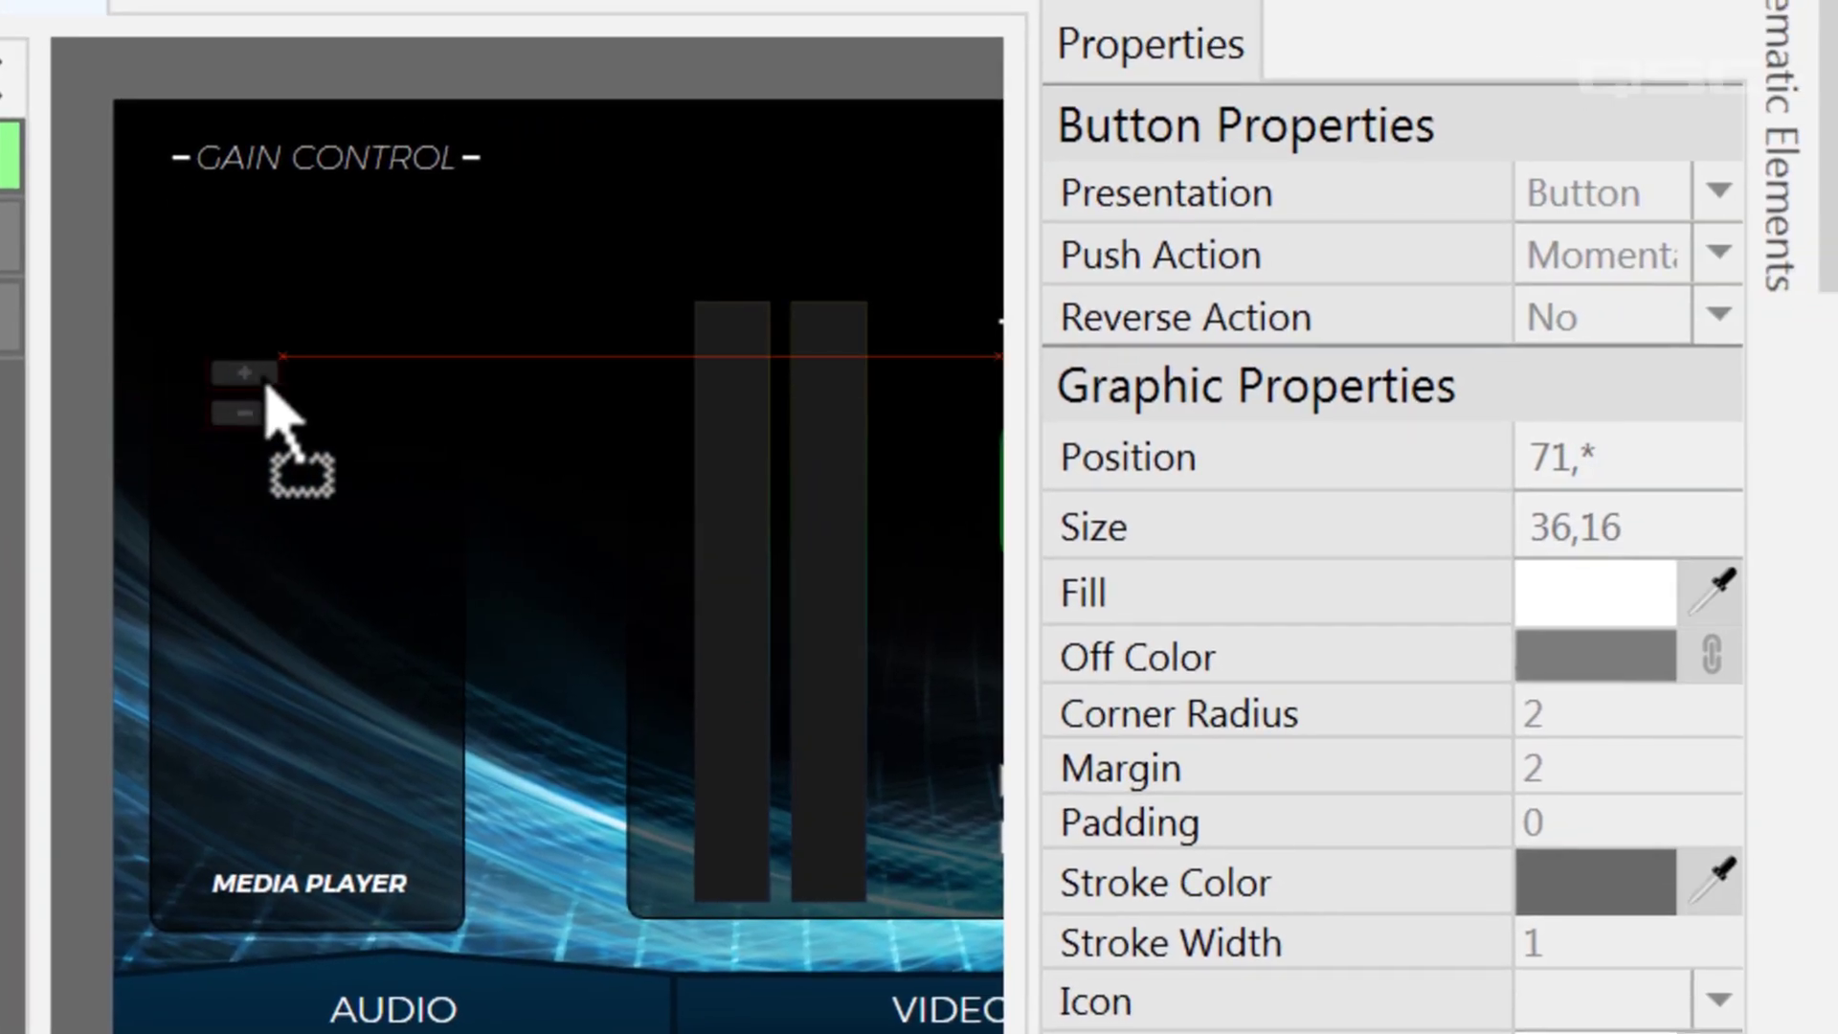
drag(266, 385, 398, 759)
drag(398, 759, 405, 773)
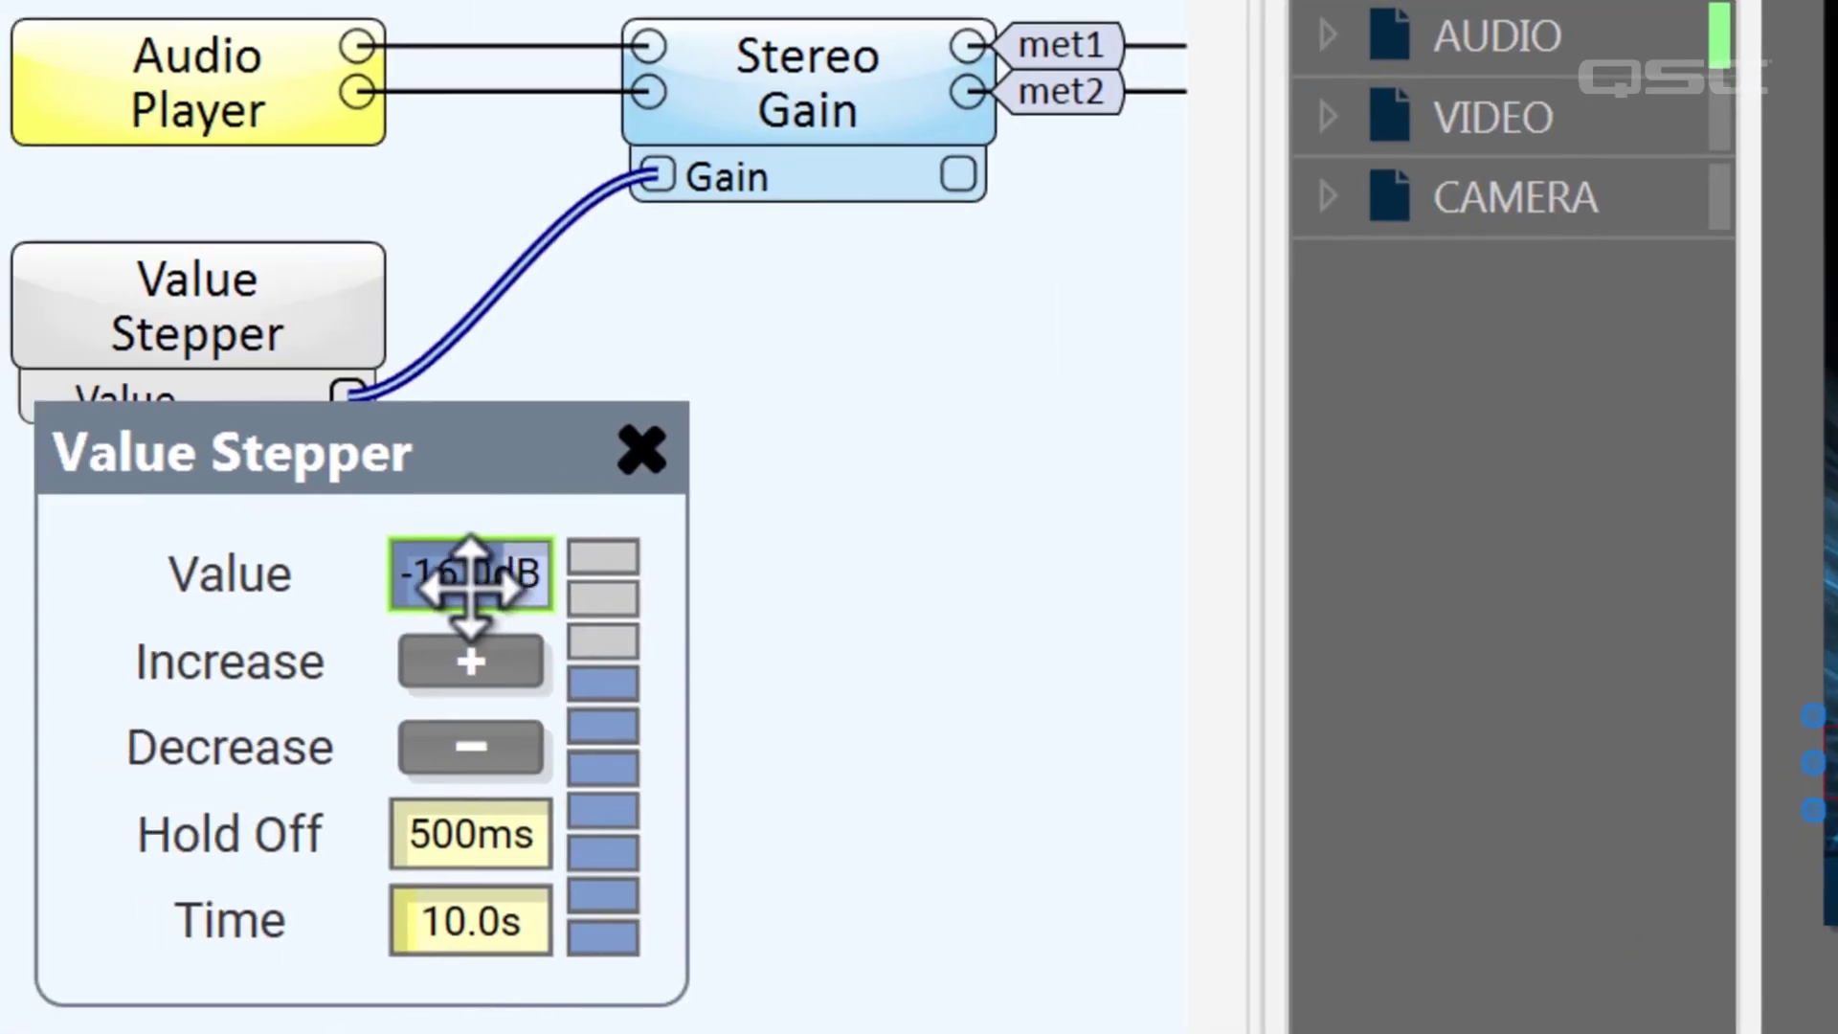
Place the Value control on the UCI as a Fader and stretch it taller.
drag(470, 584, 501, 469)
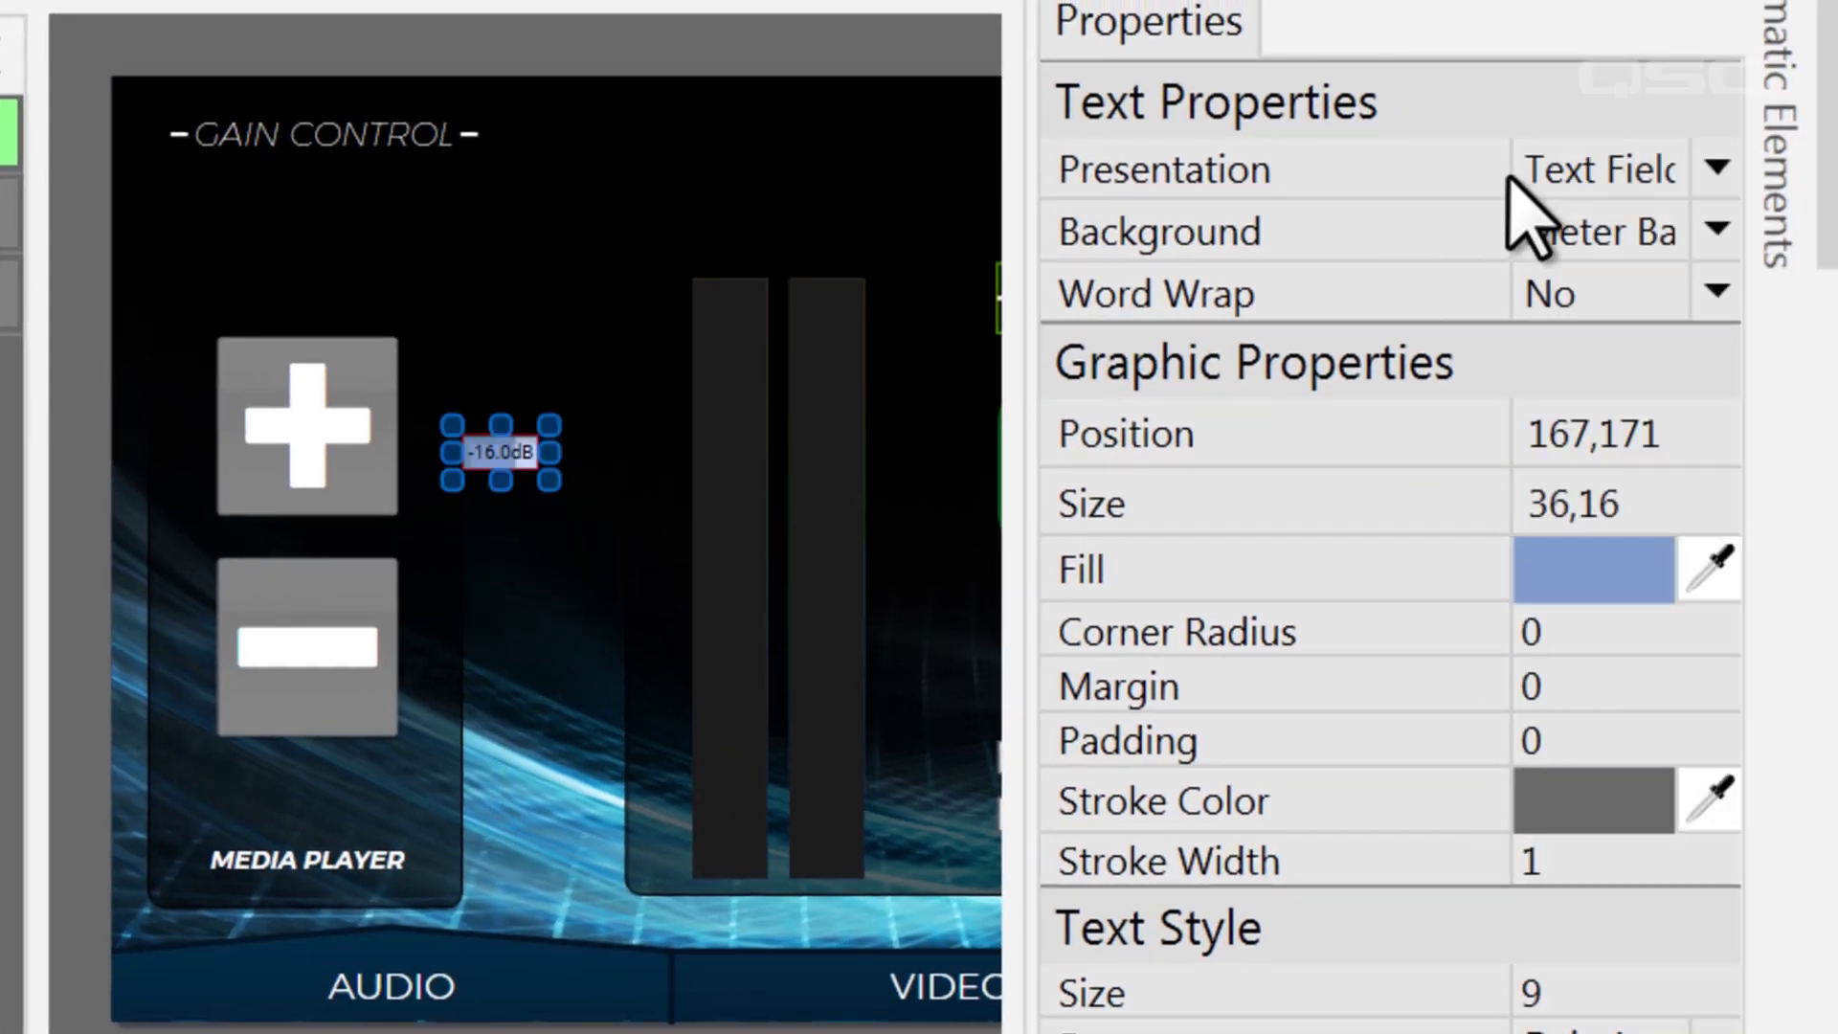
click(1579, 170)
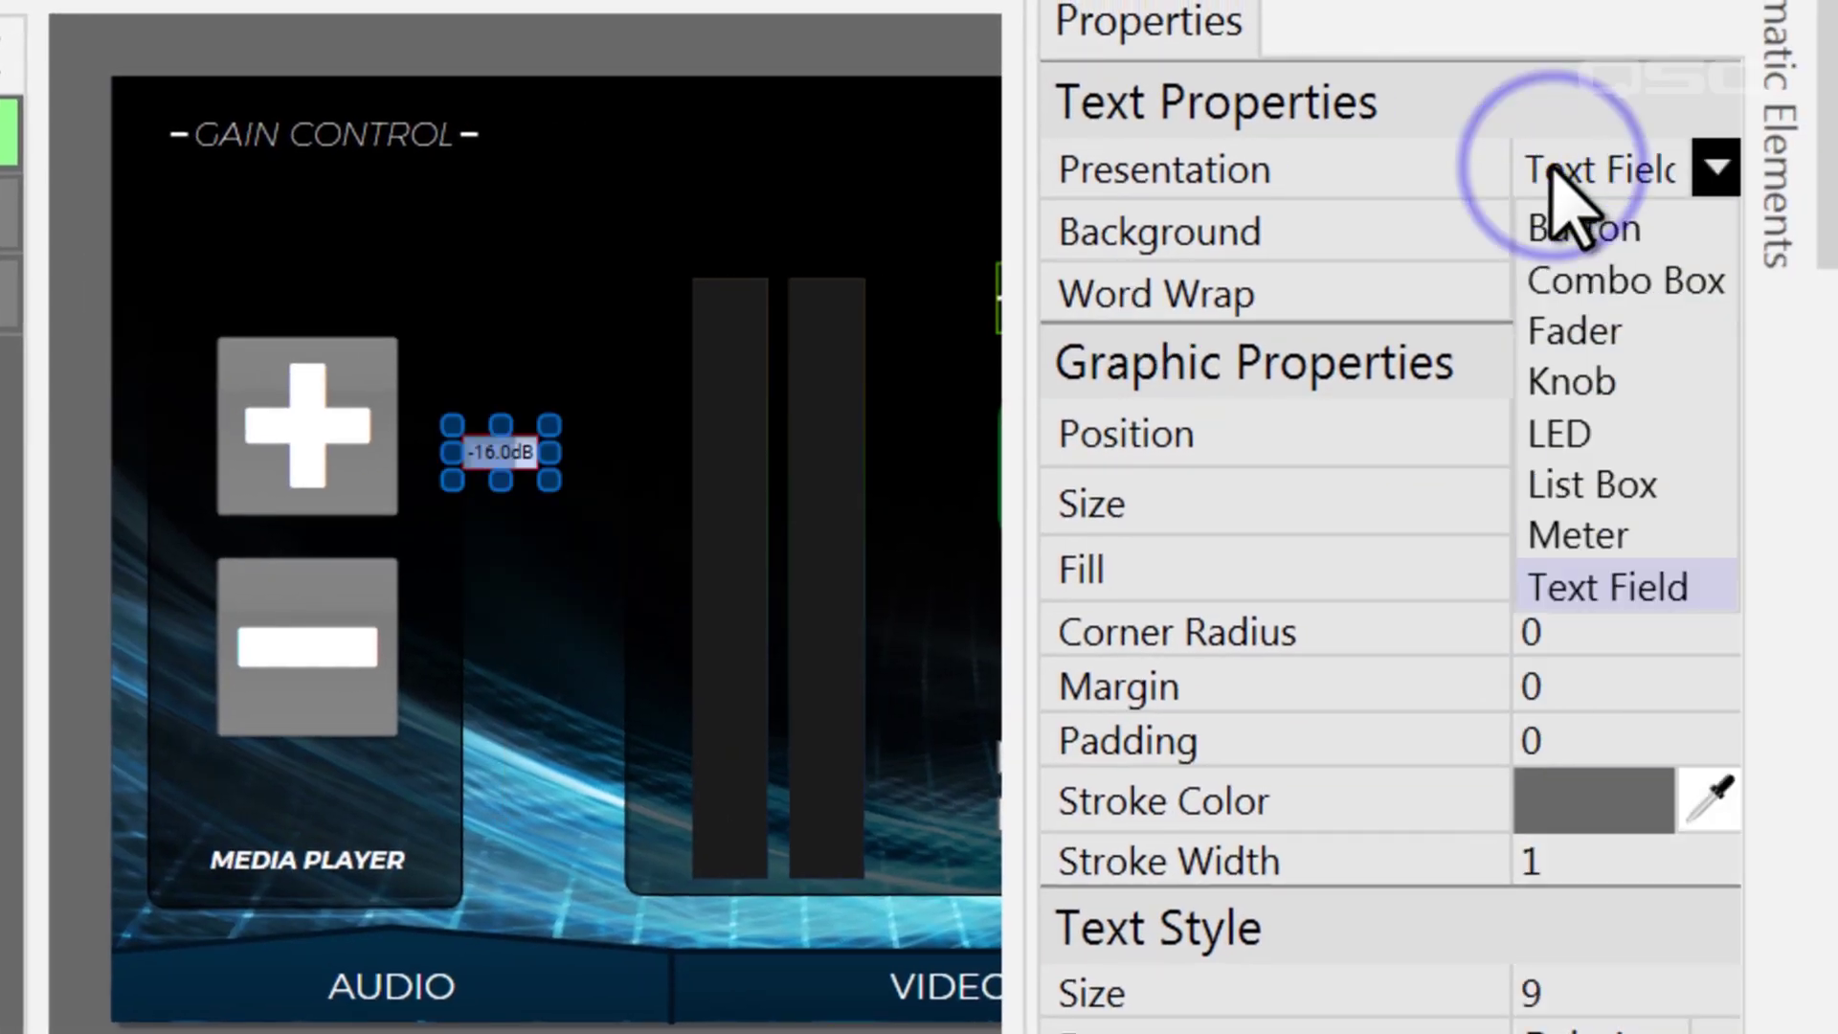
click(1609, 335)
drag(500, 715, 506, 818)
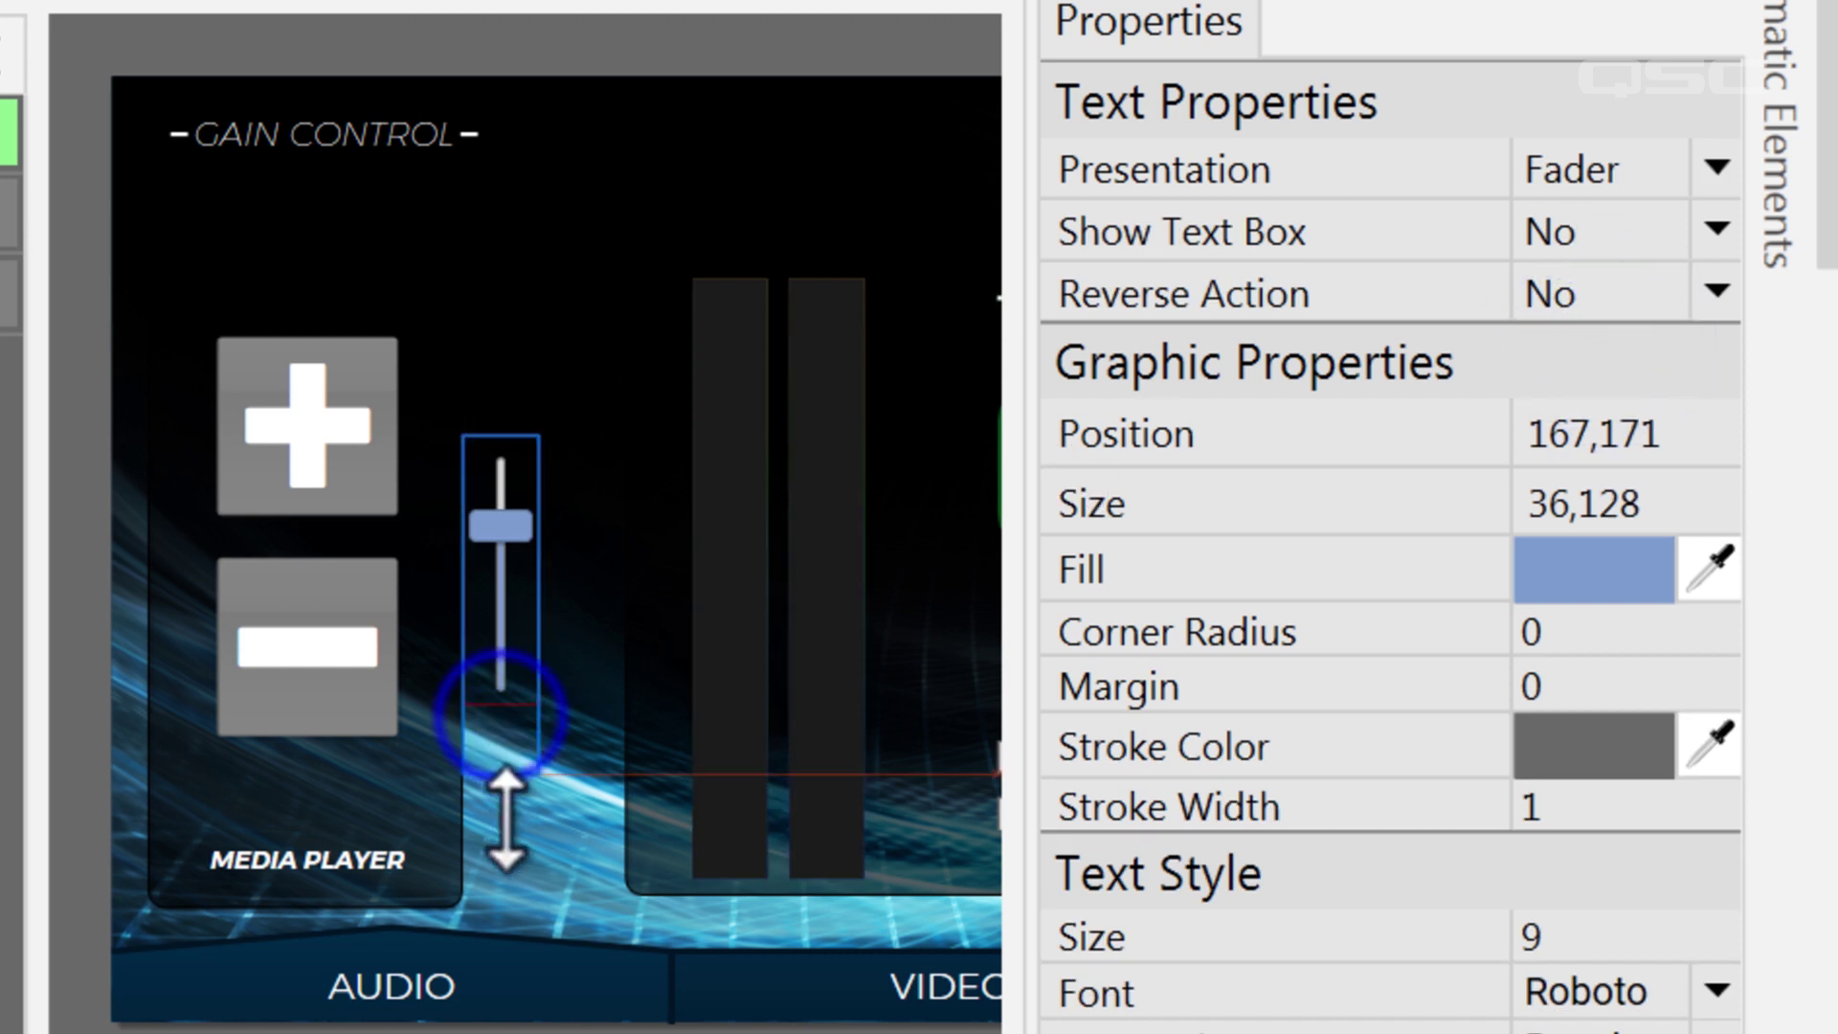
drag(505, 883, 501, 891)
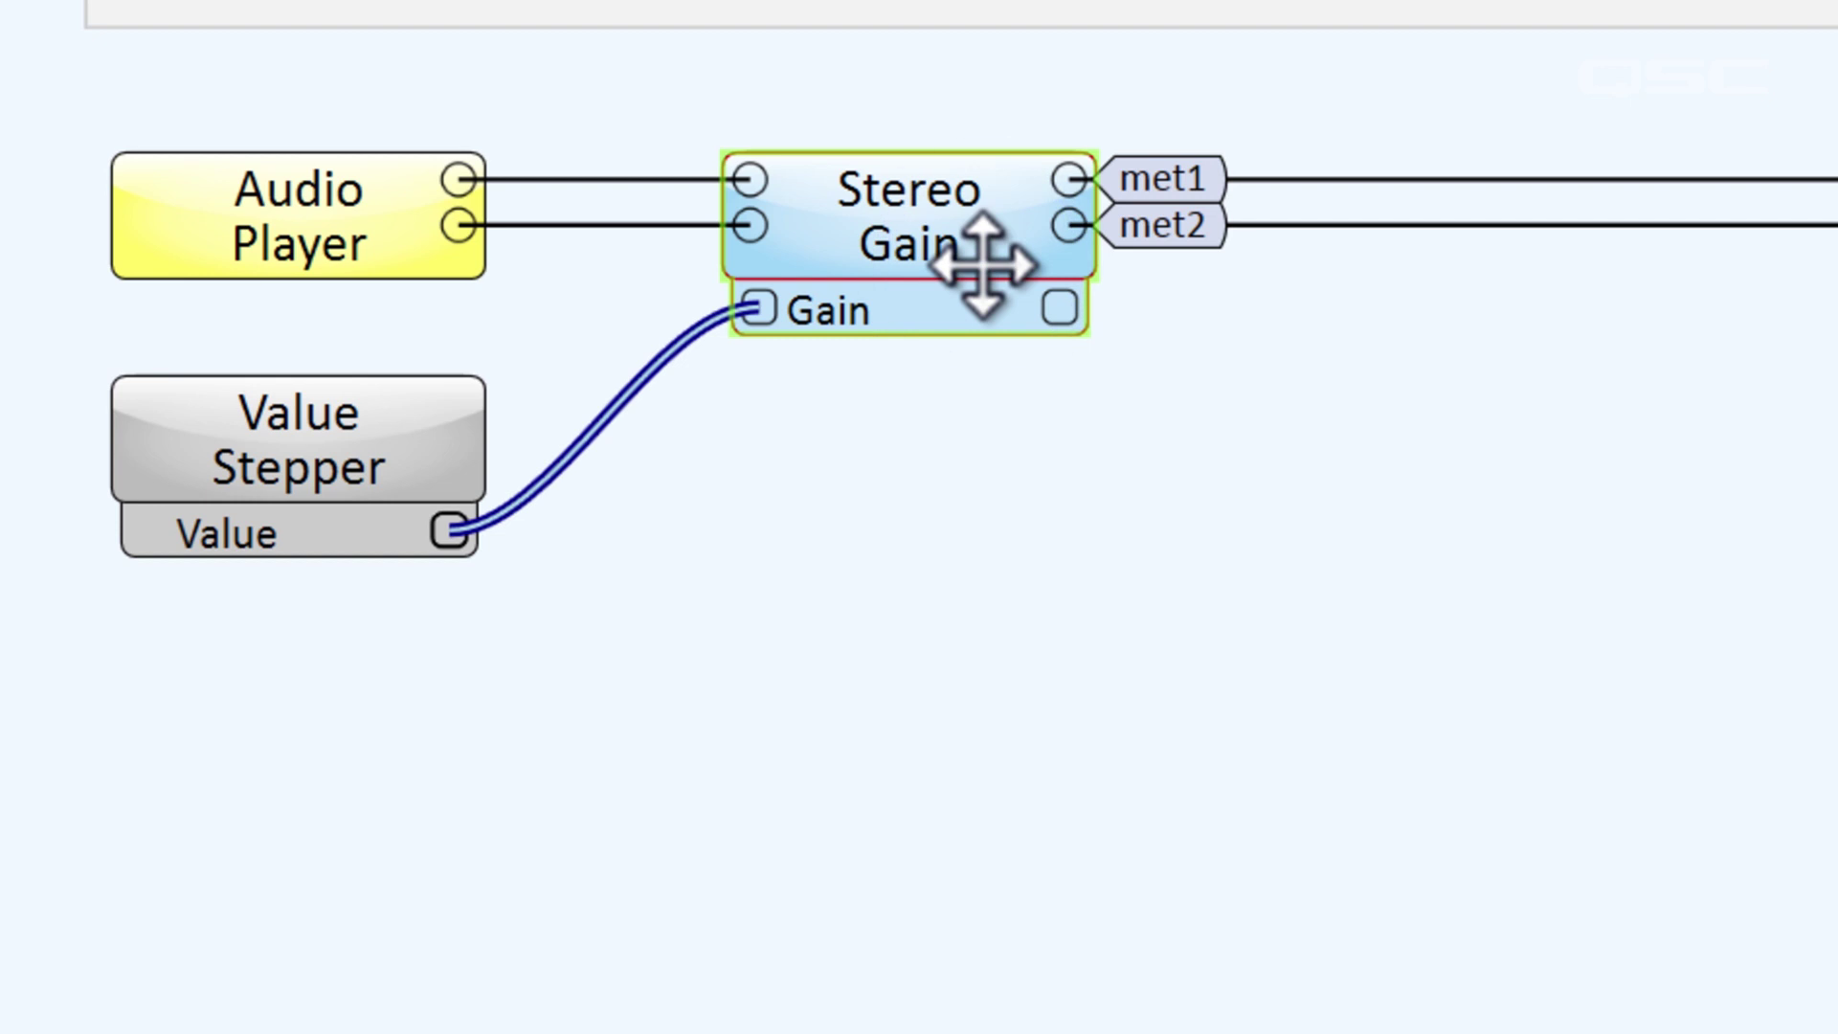
Set Stereo Gain's Enable Ramp Controls to Yes, Mode to Discrete, and Number of Steps to 20.
double_click(957, 257)
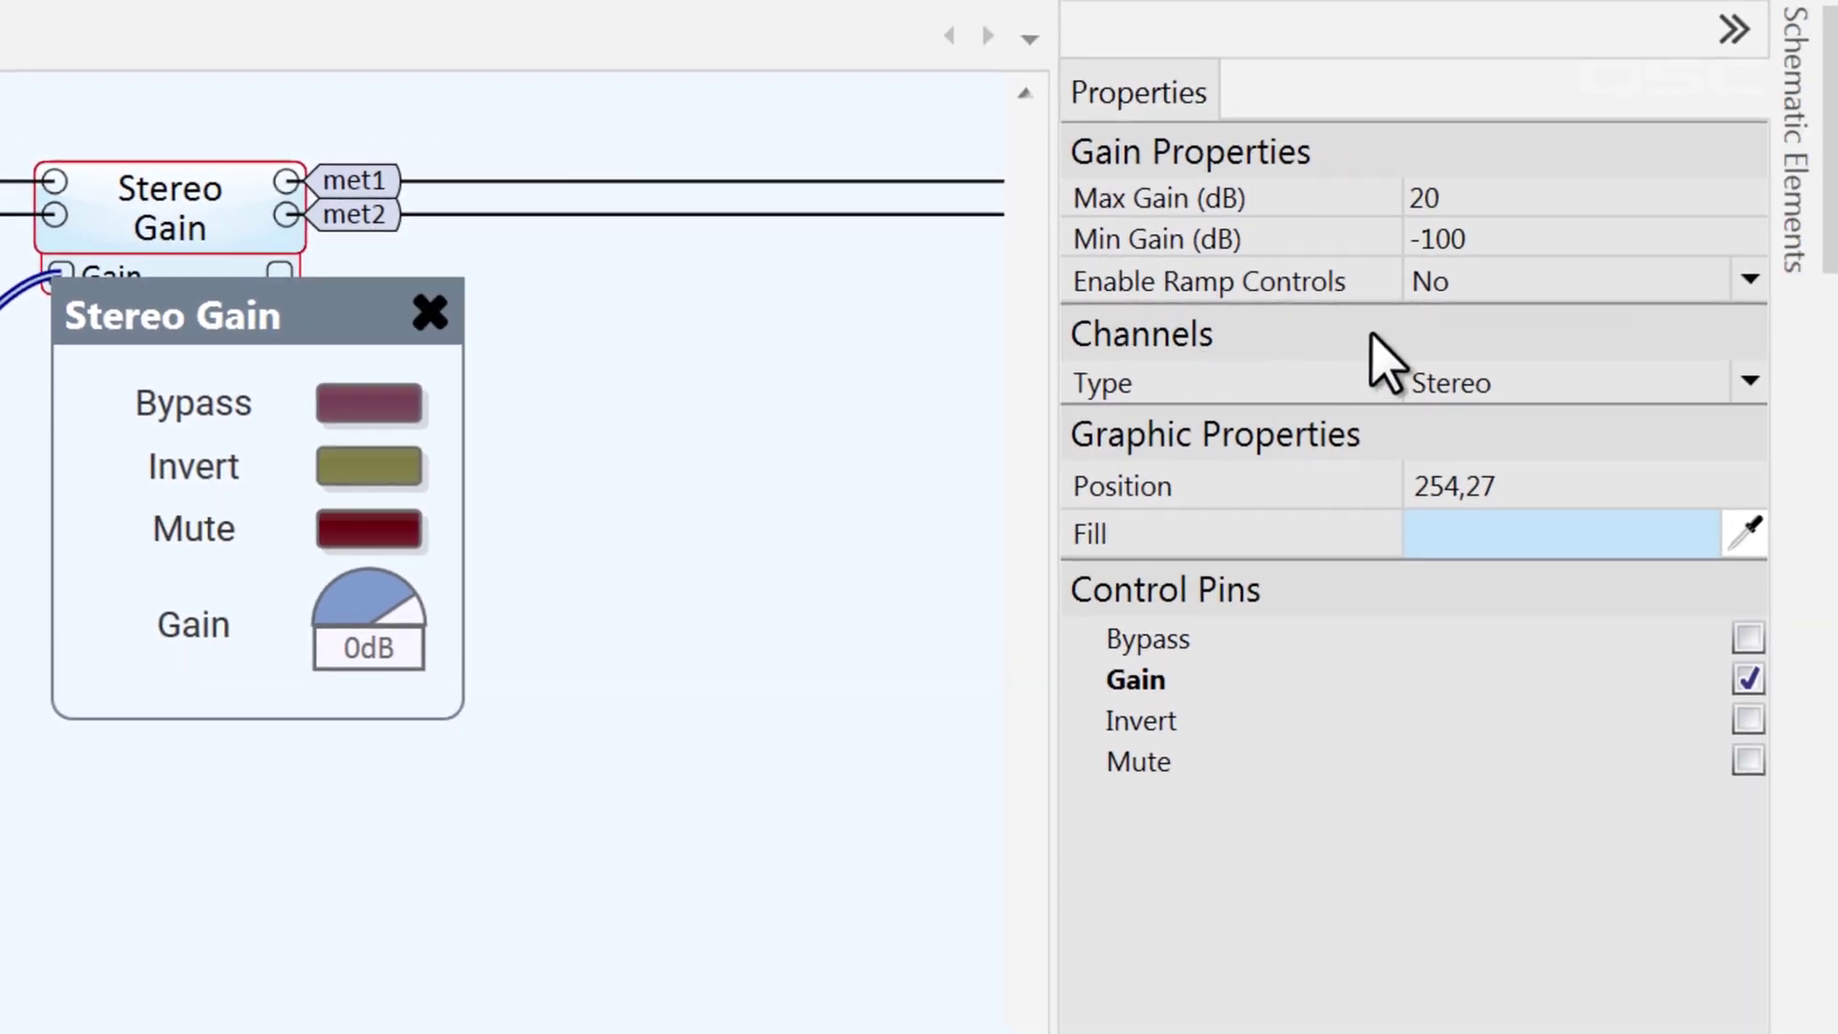
click(1551, 281)
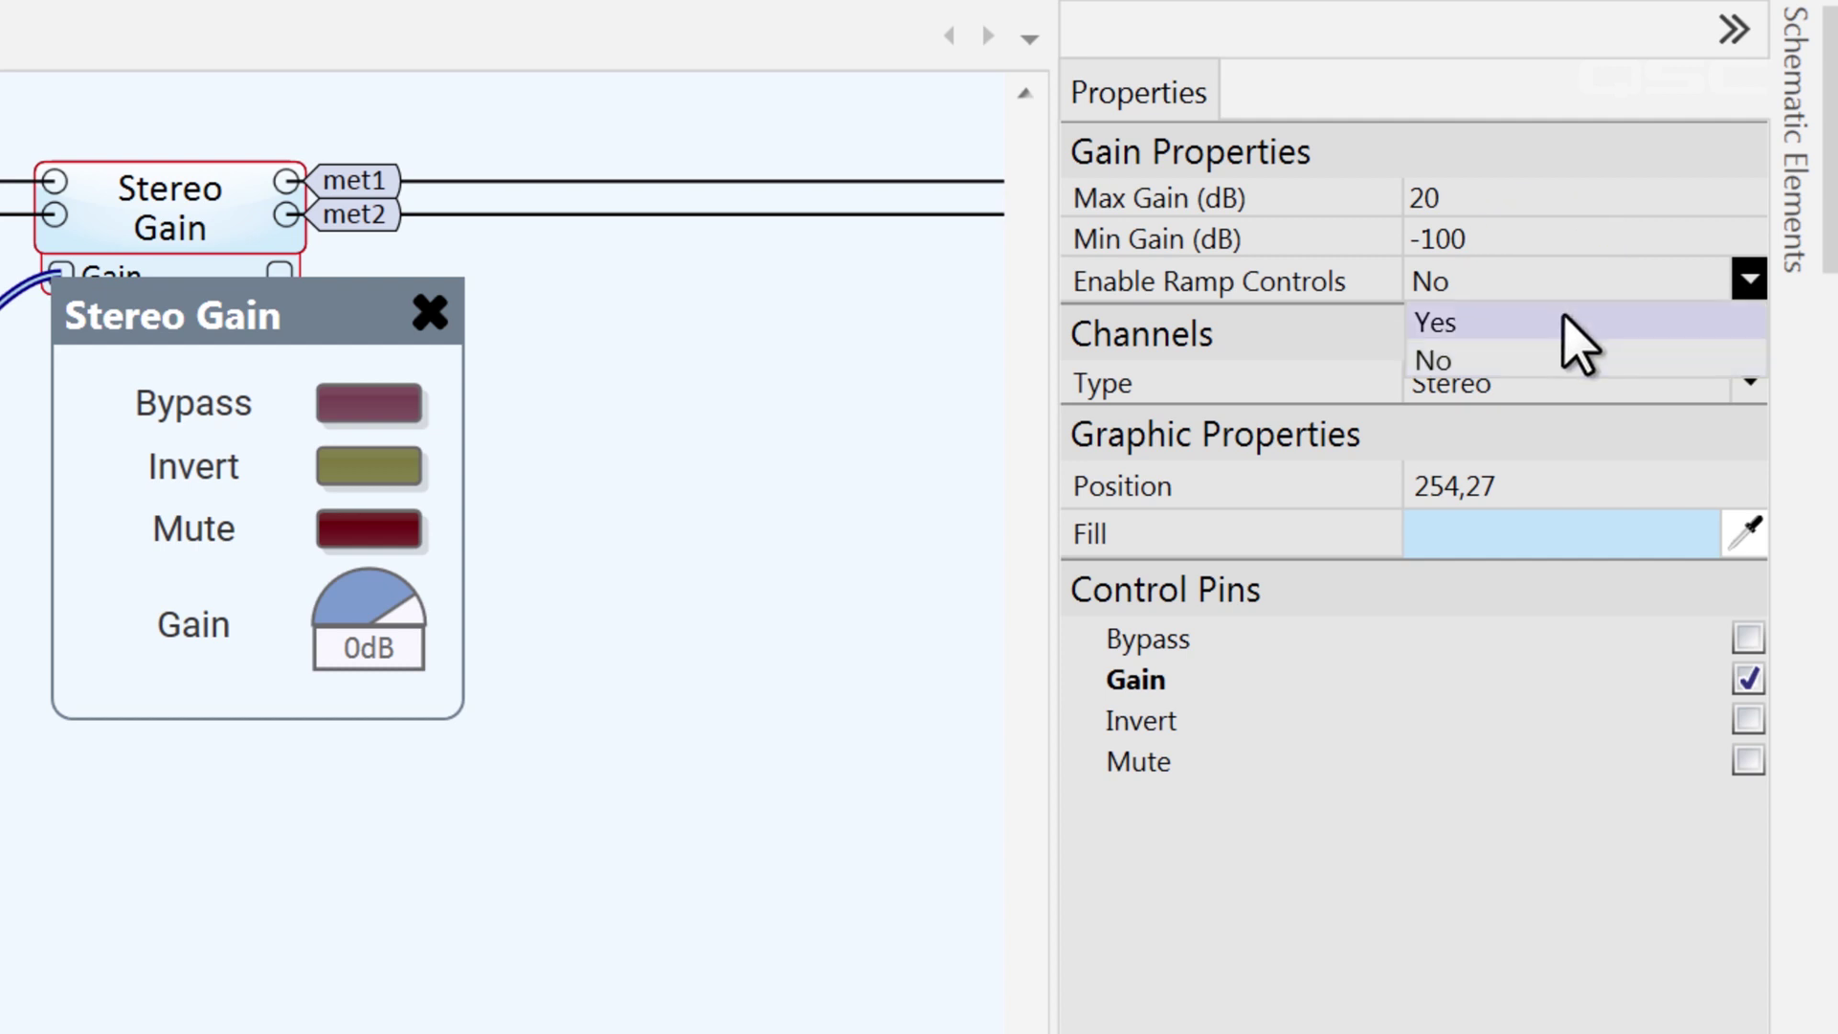
click(1567, 321)
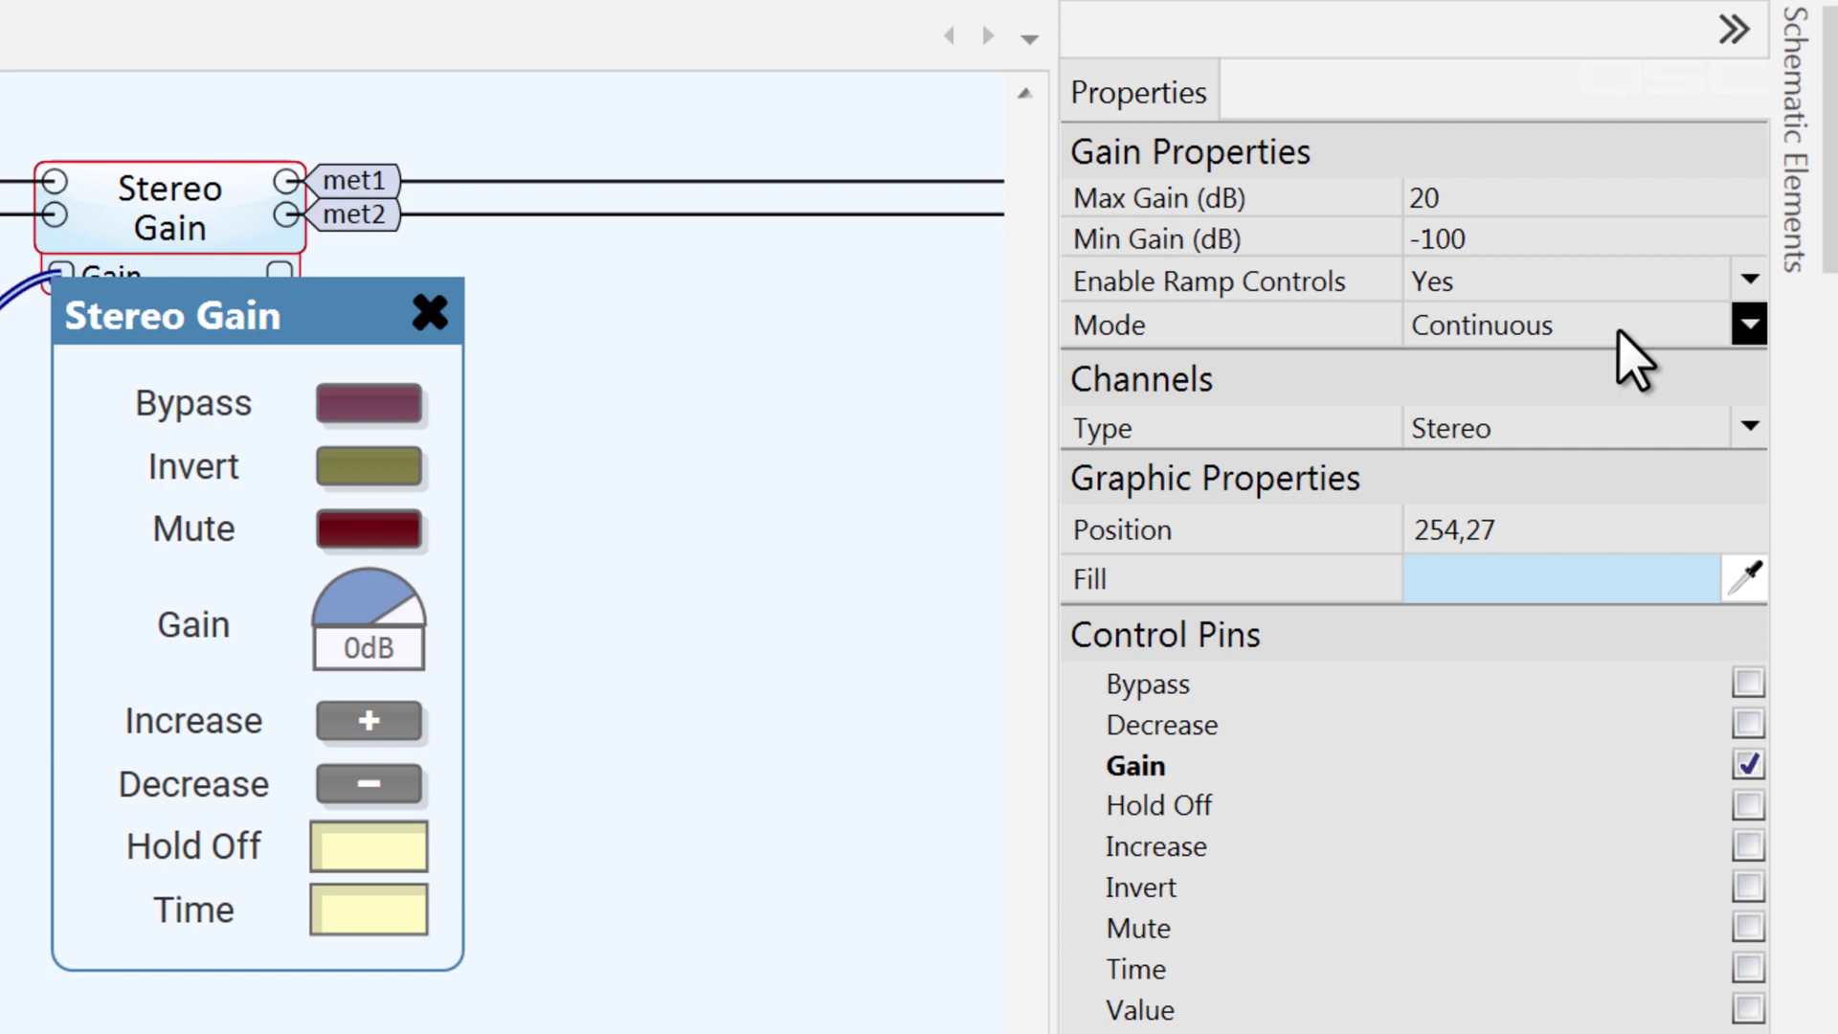
click(1618, 397)
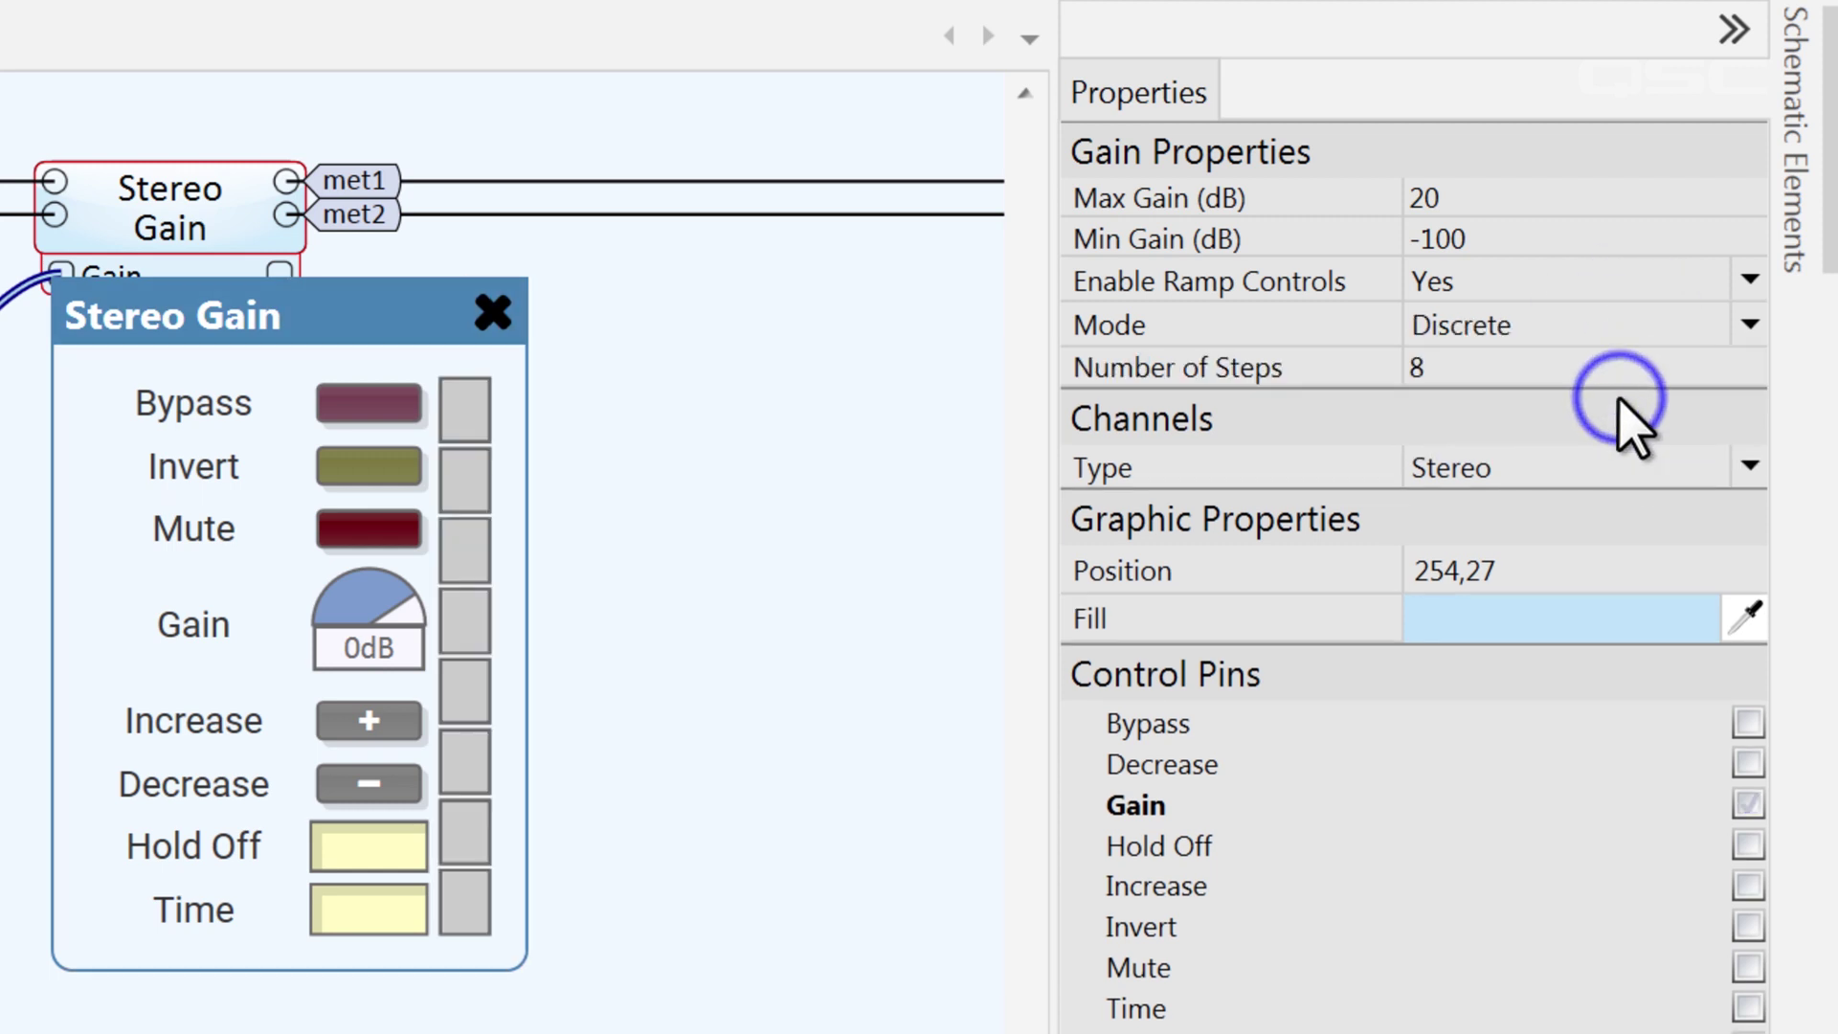
click(1560, 376)
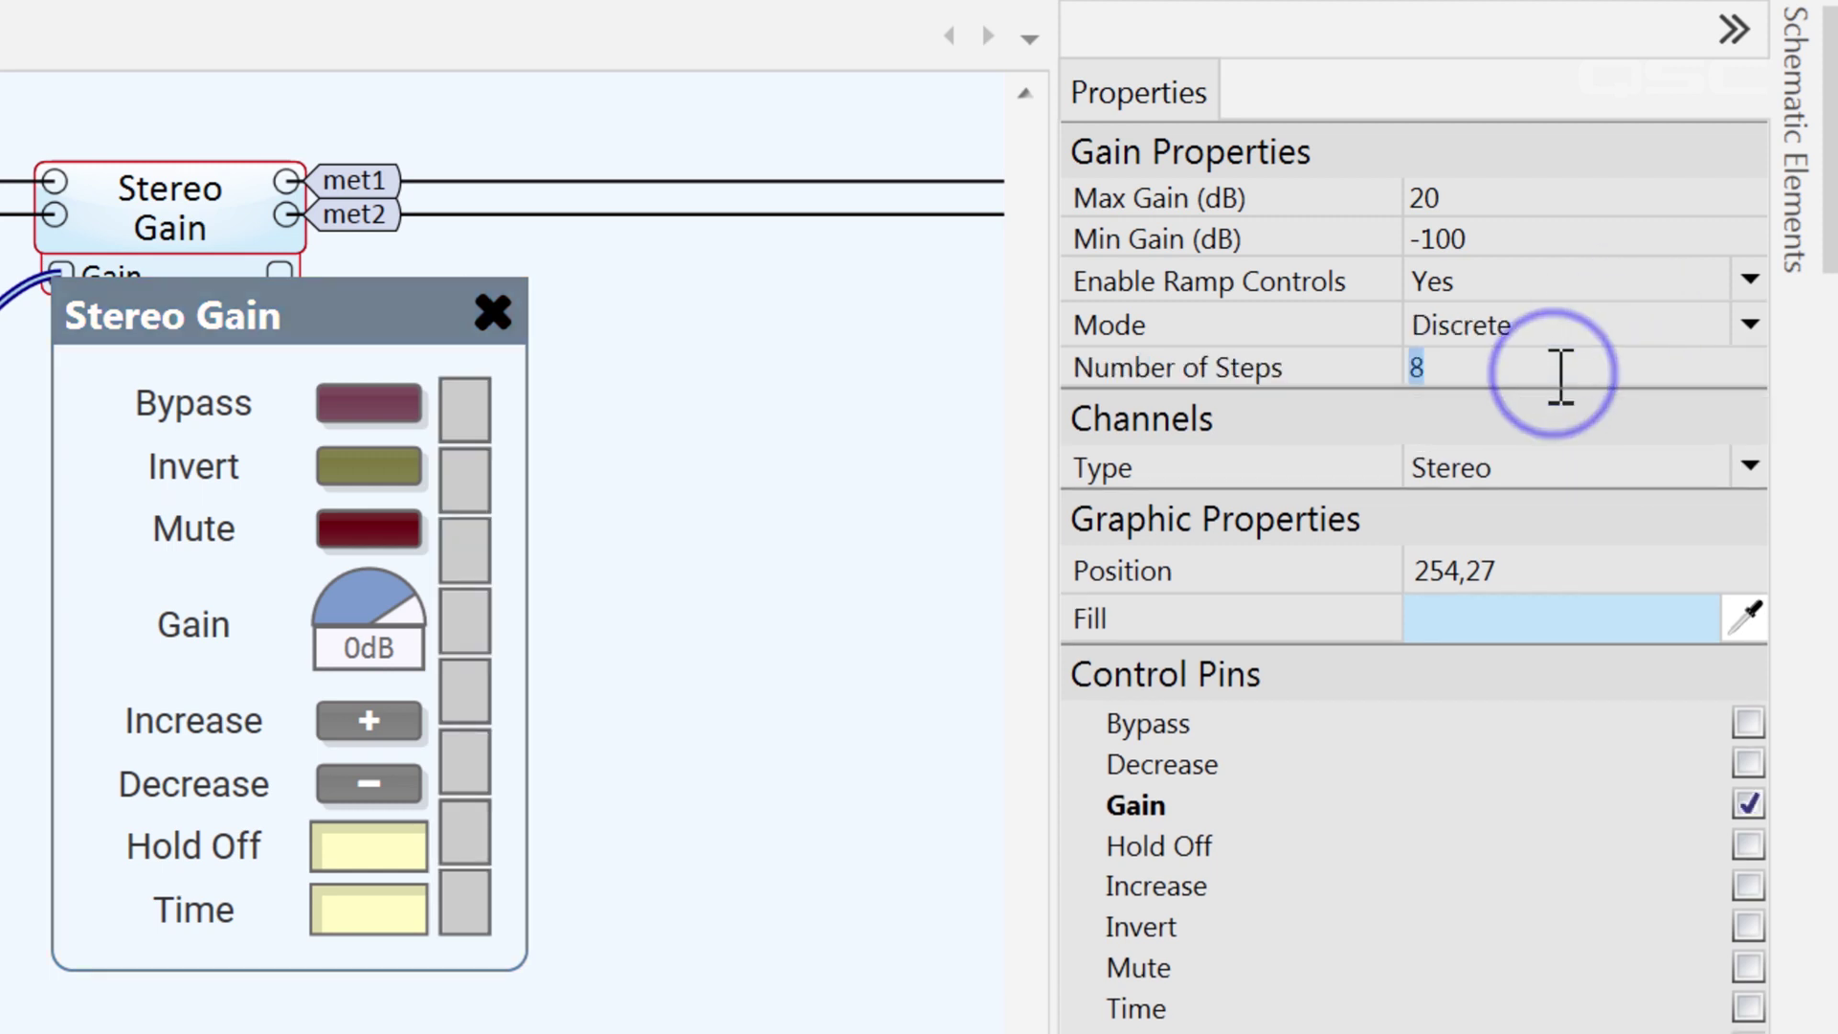
text(20)
key(Return)
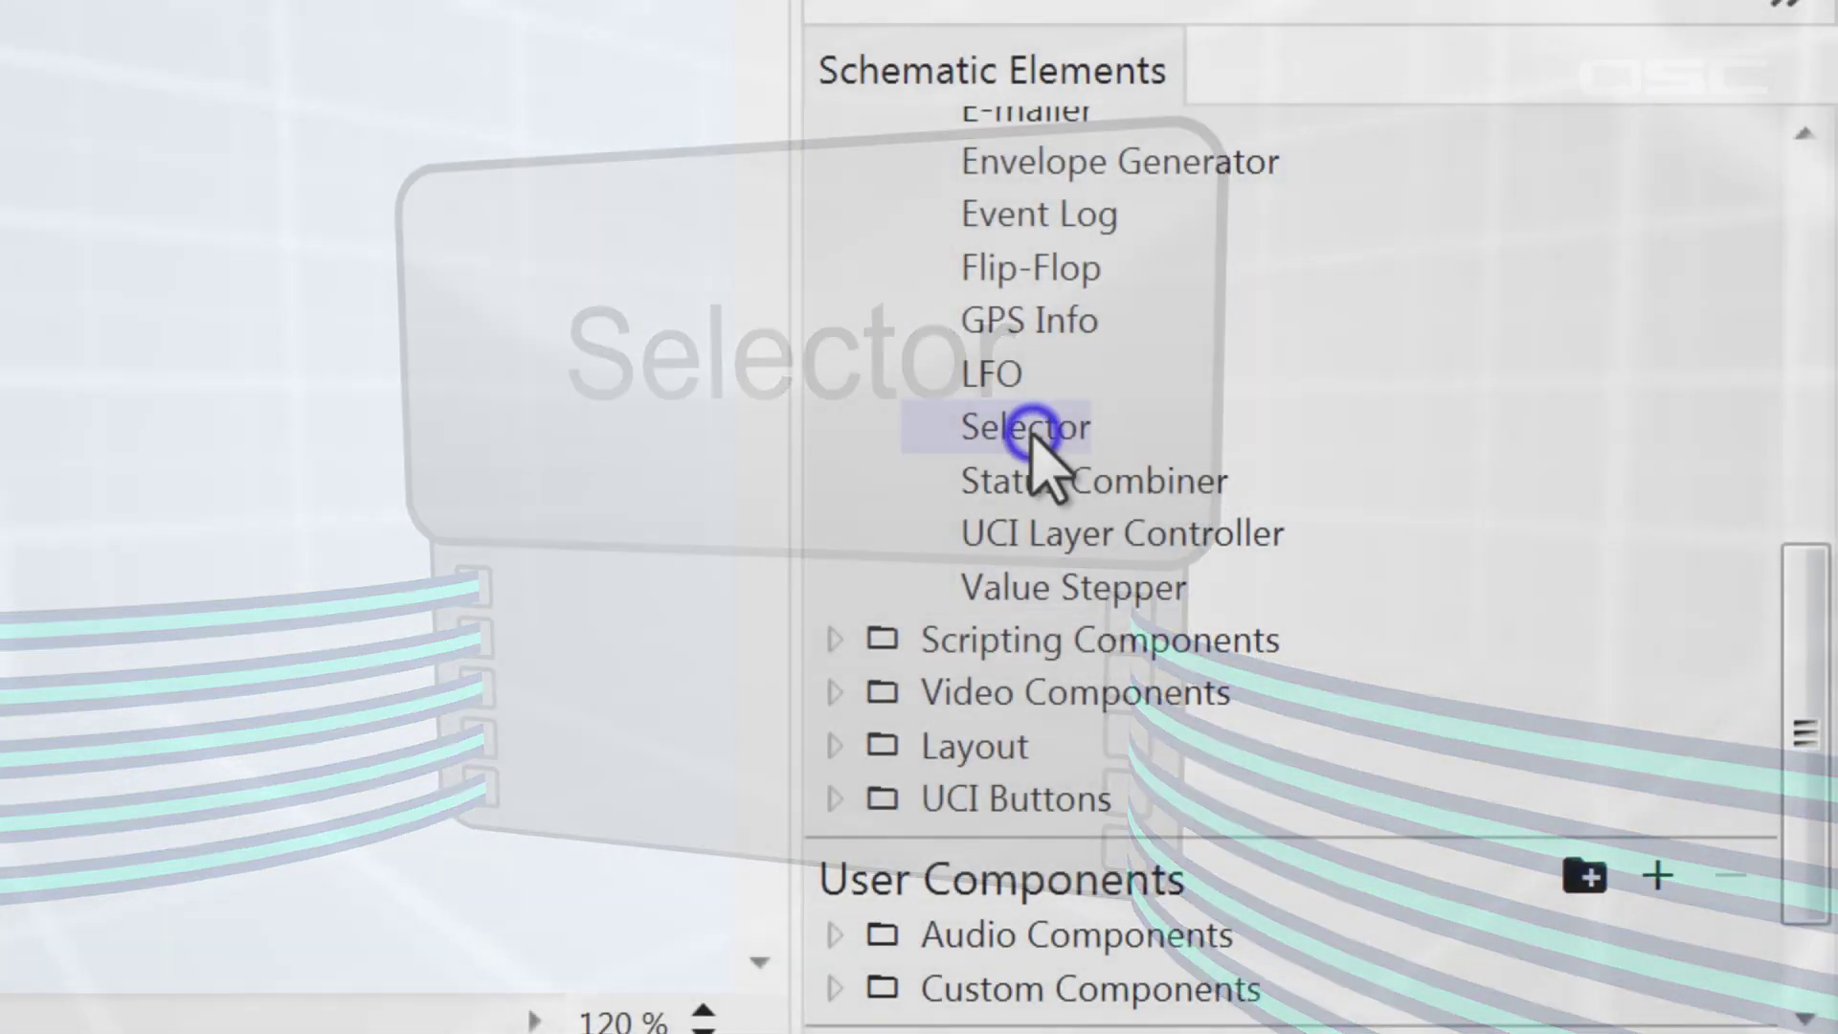
Place a Selector with Selection Count 4 on the schematic and open its control panel.
drag(1038, 444, 99, 170)
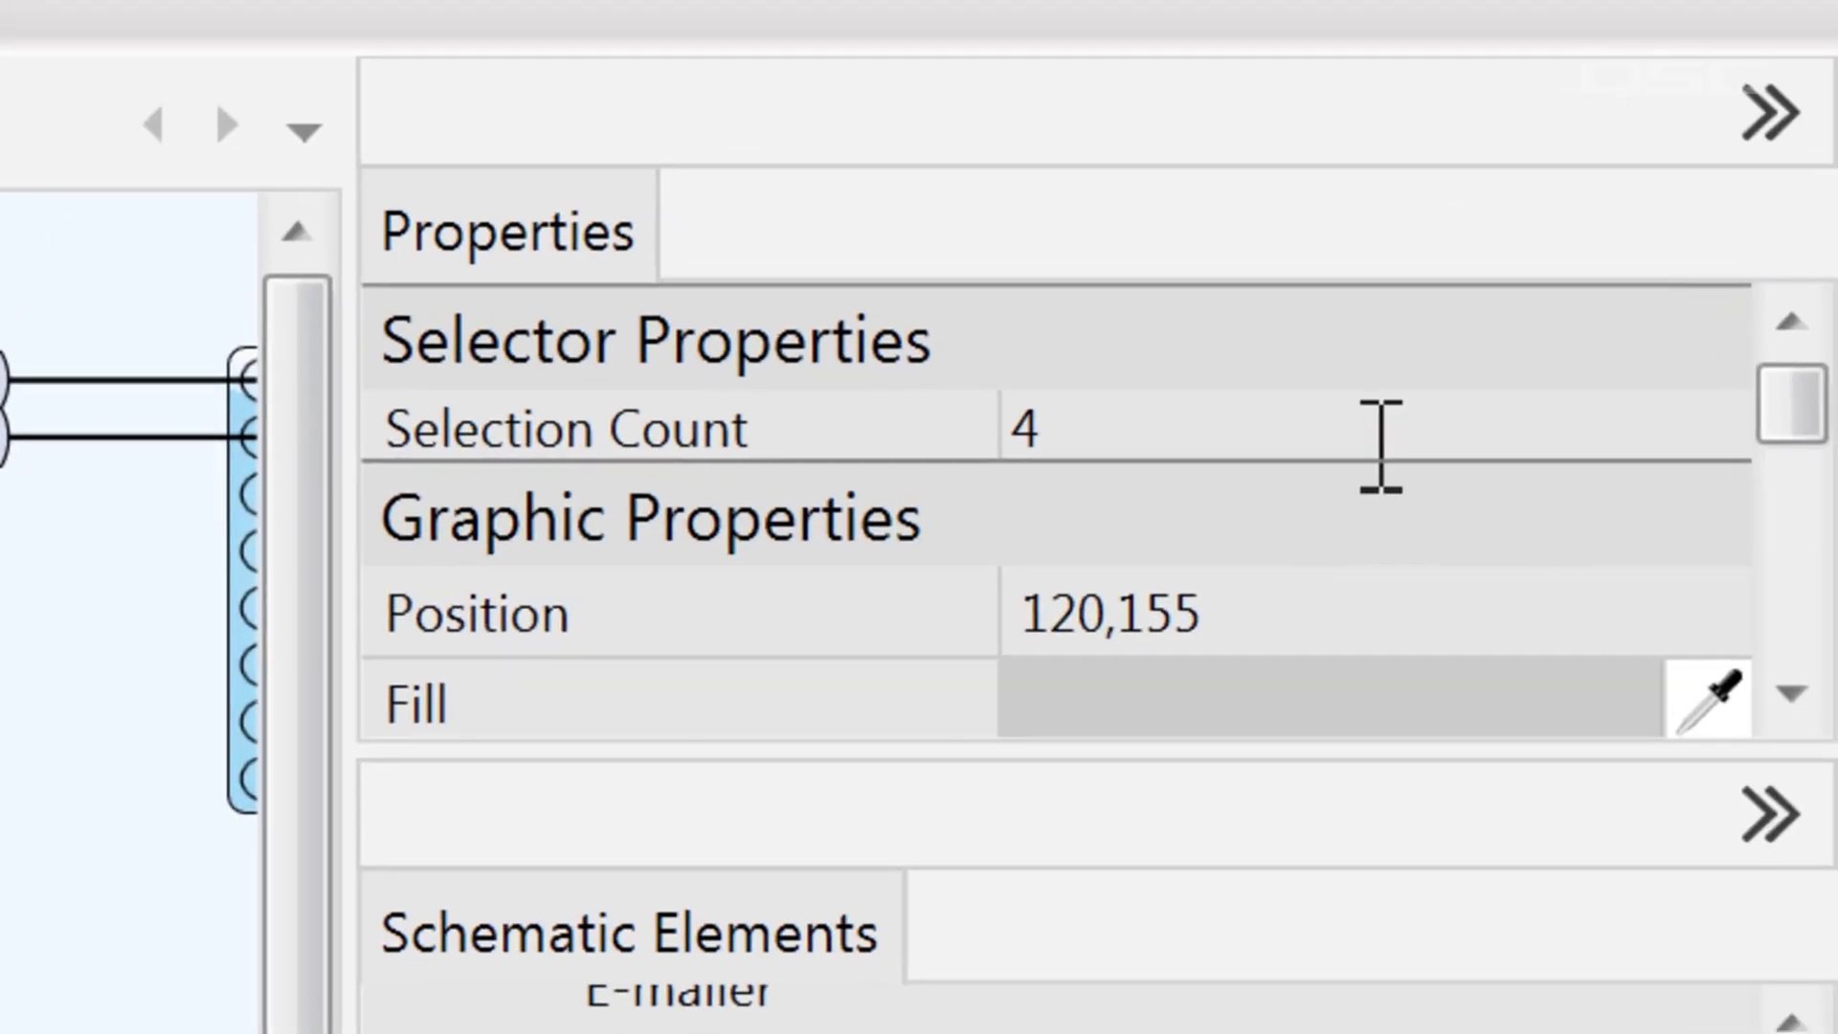
click(1381, 445)
click(1381, 445)
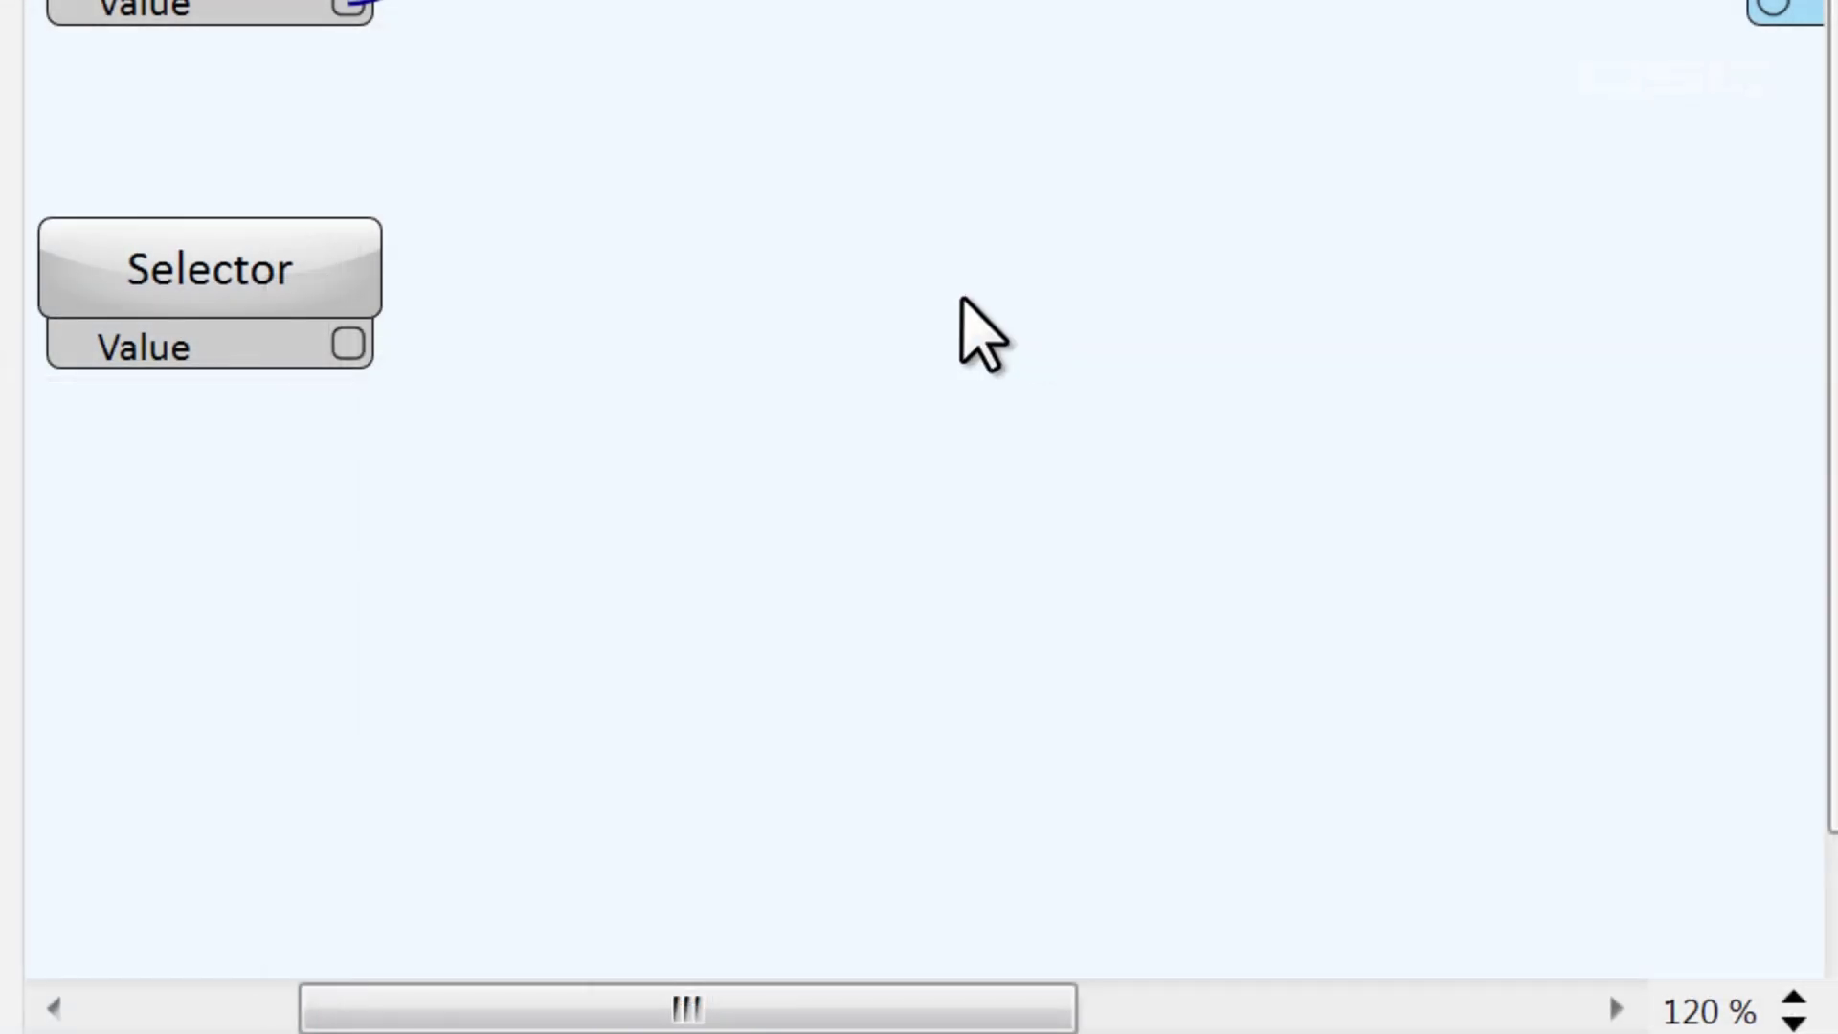
double_click(340, 280)
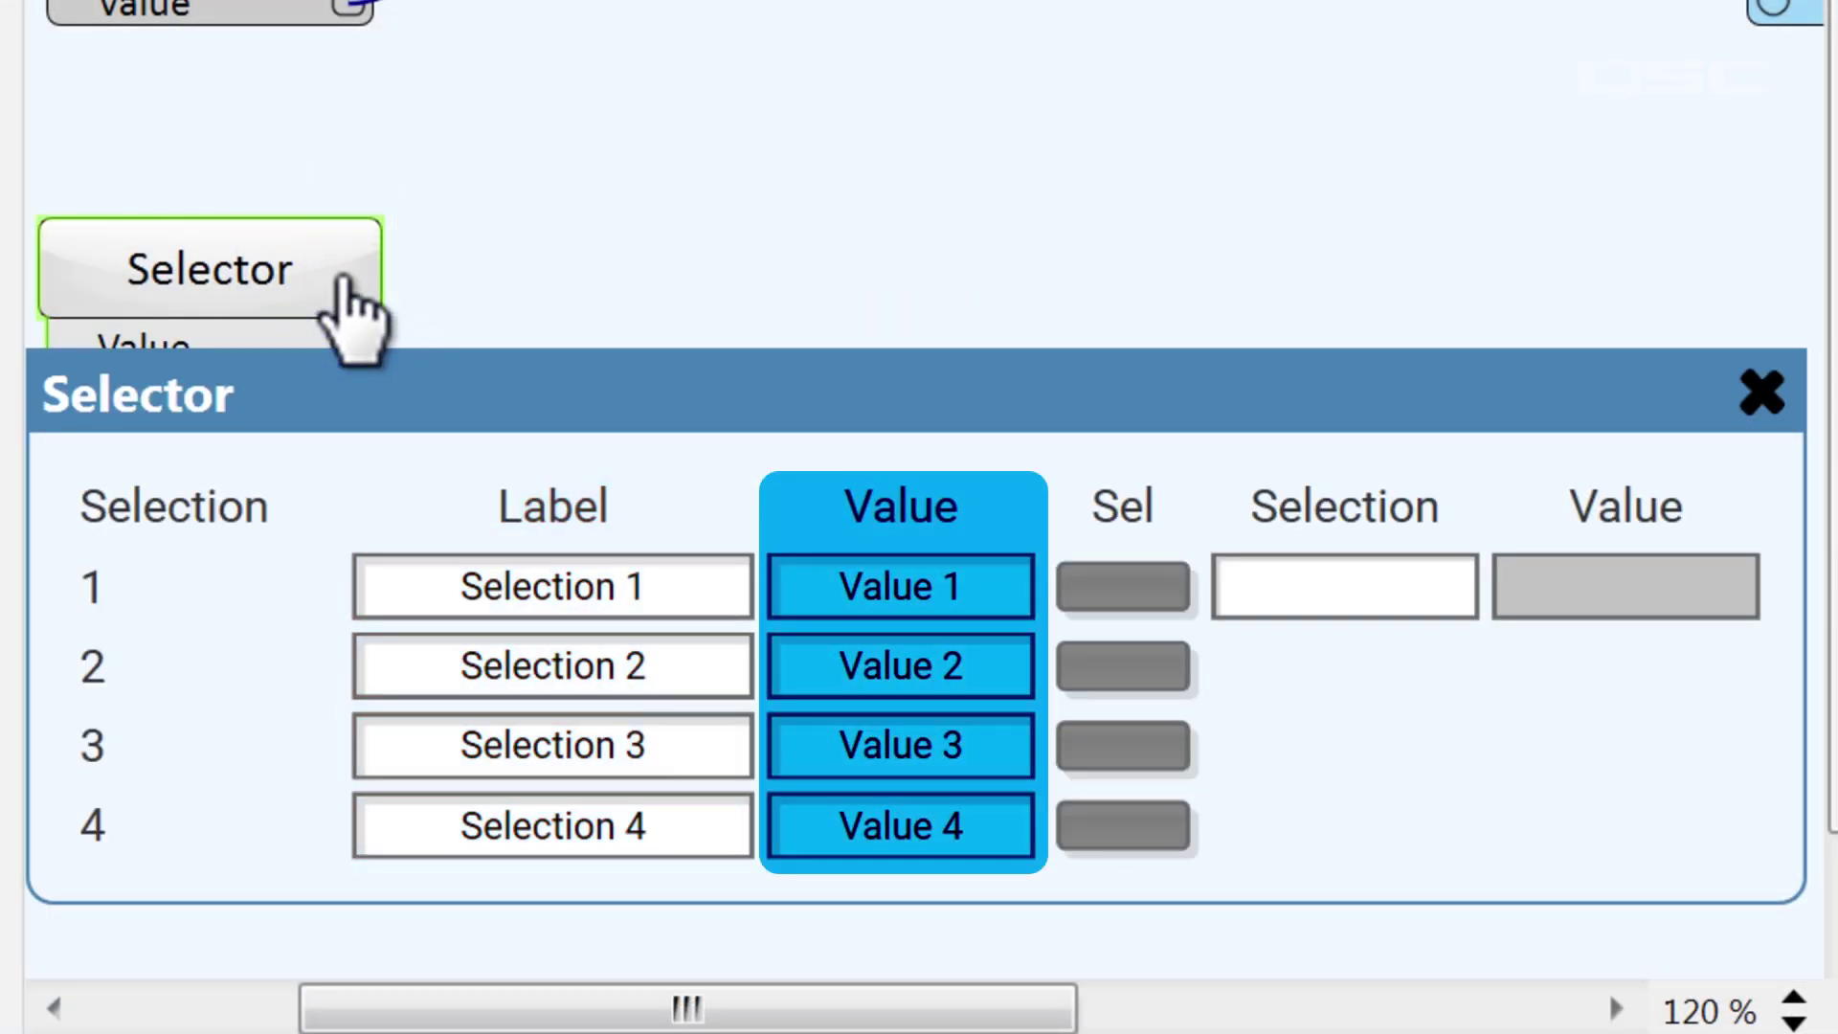
Give the first selection the label 'Anything' and the value 10.
click(706, 589)
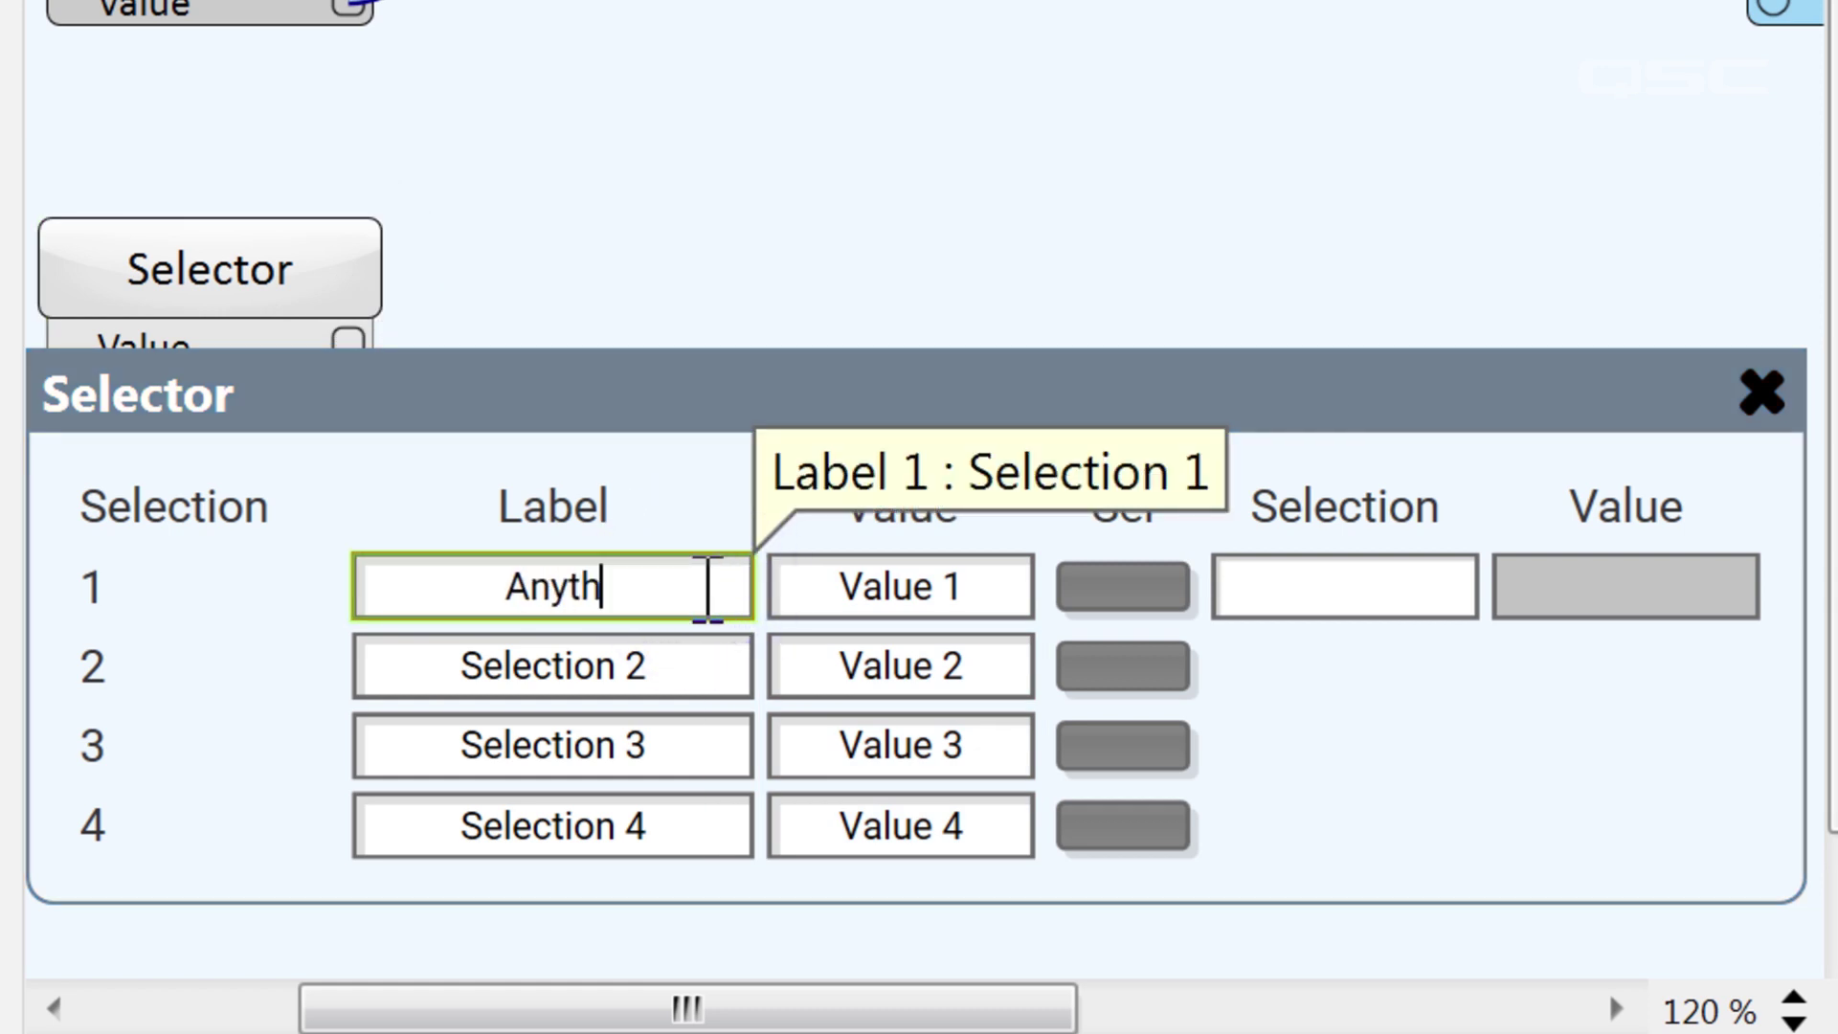
key(Return)
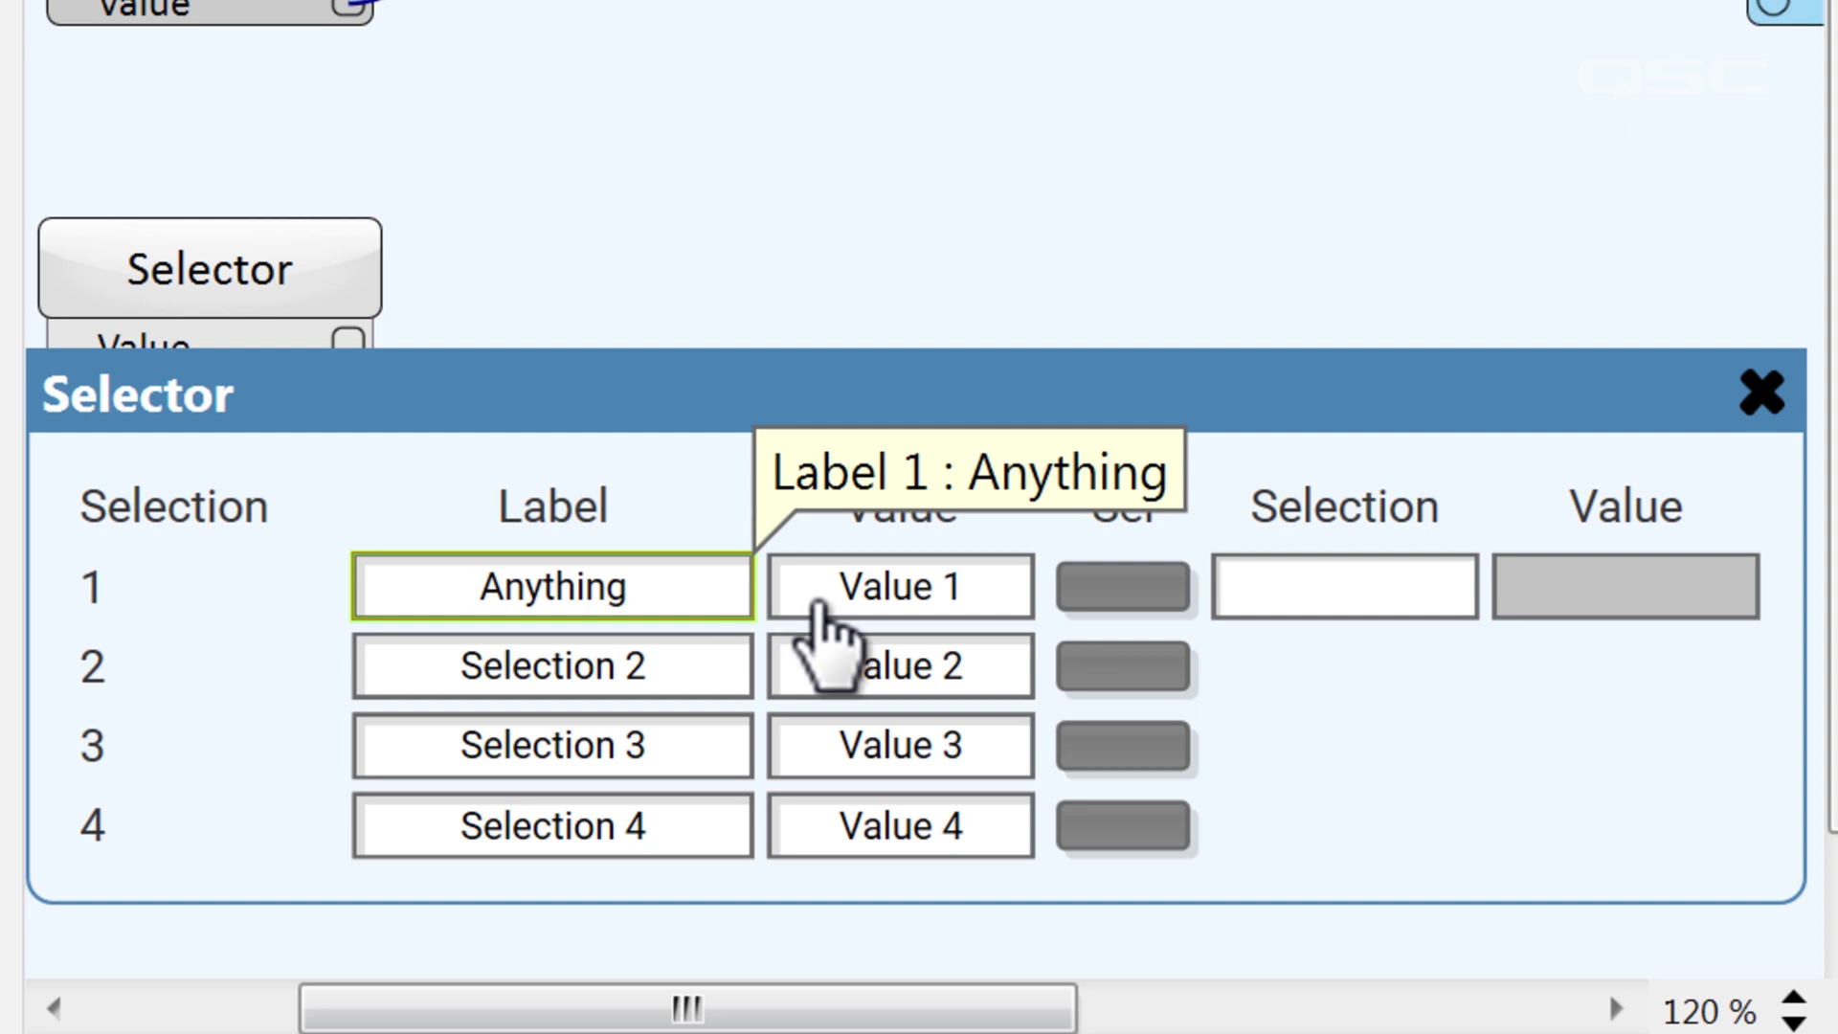
click(1001, 598)
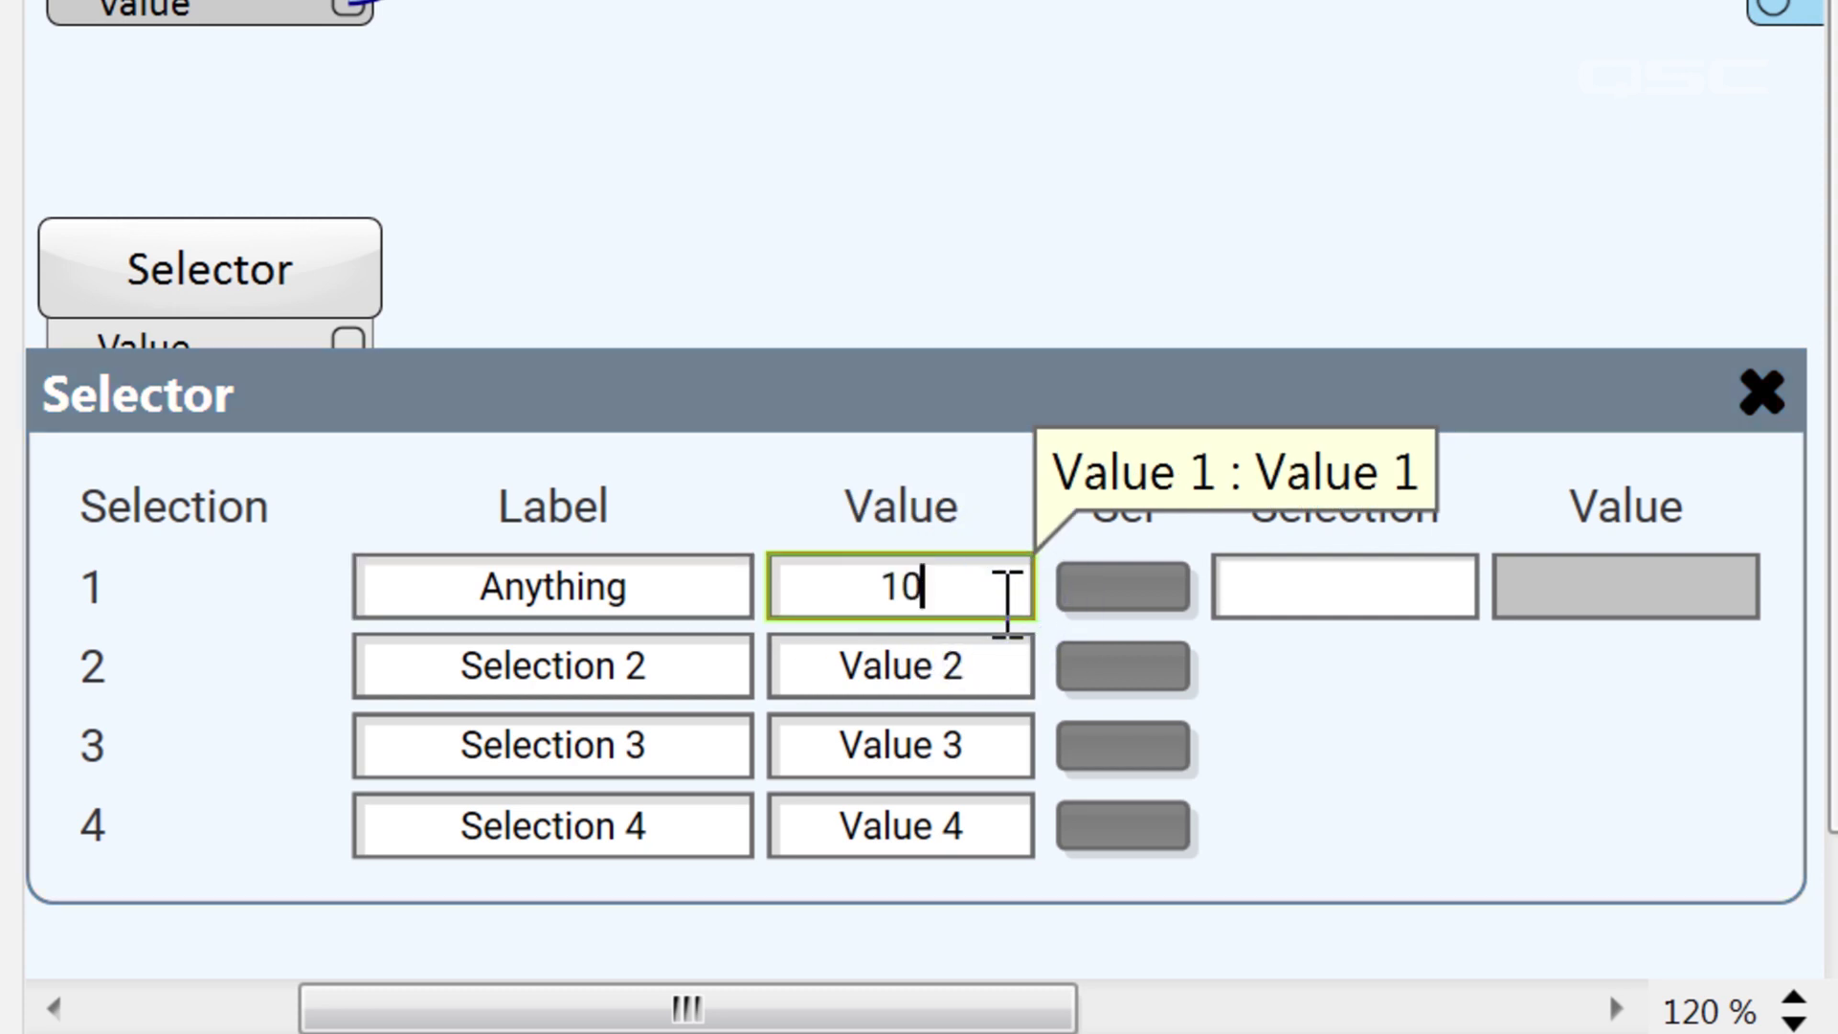
text(10)
key(Return)
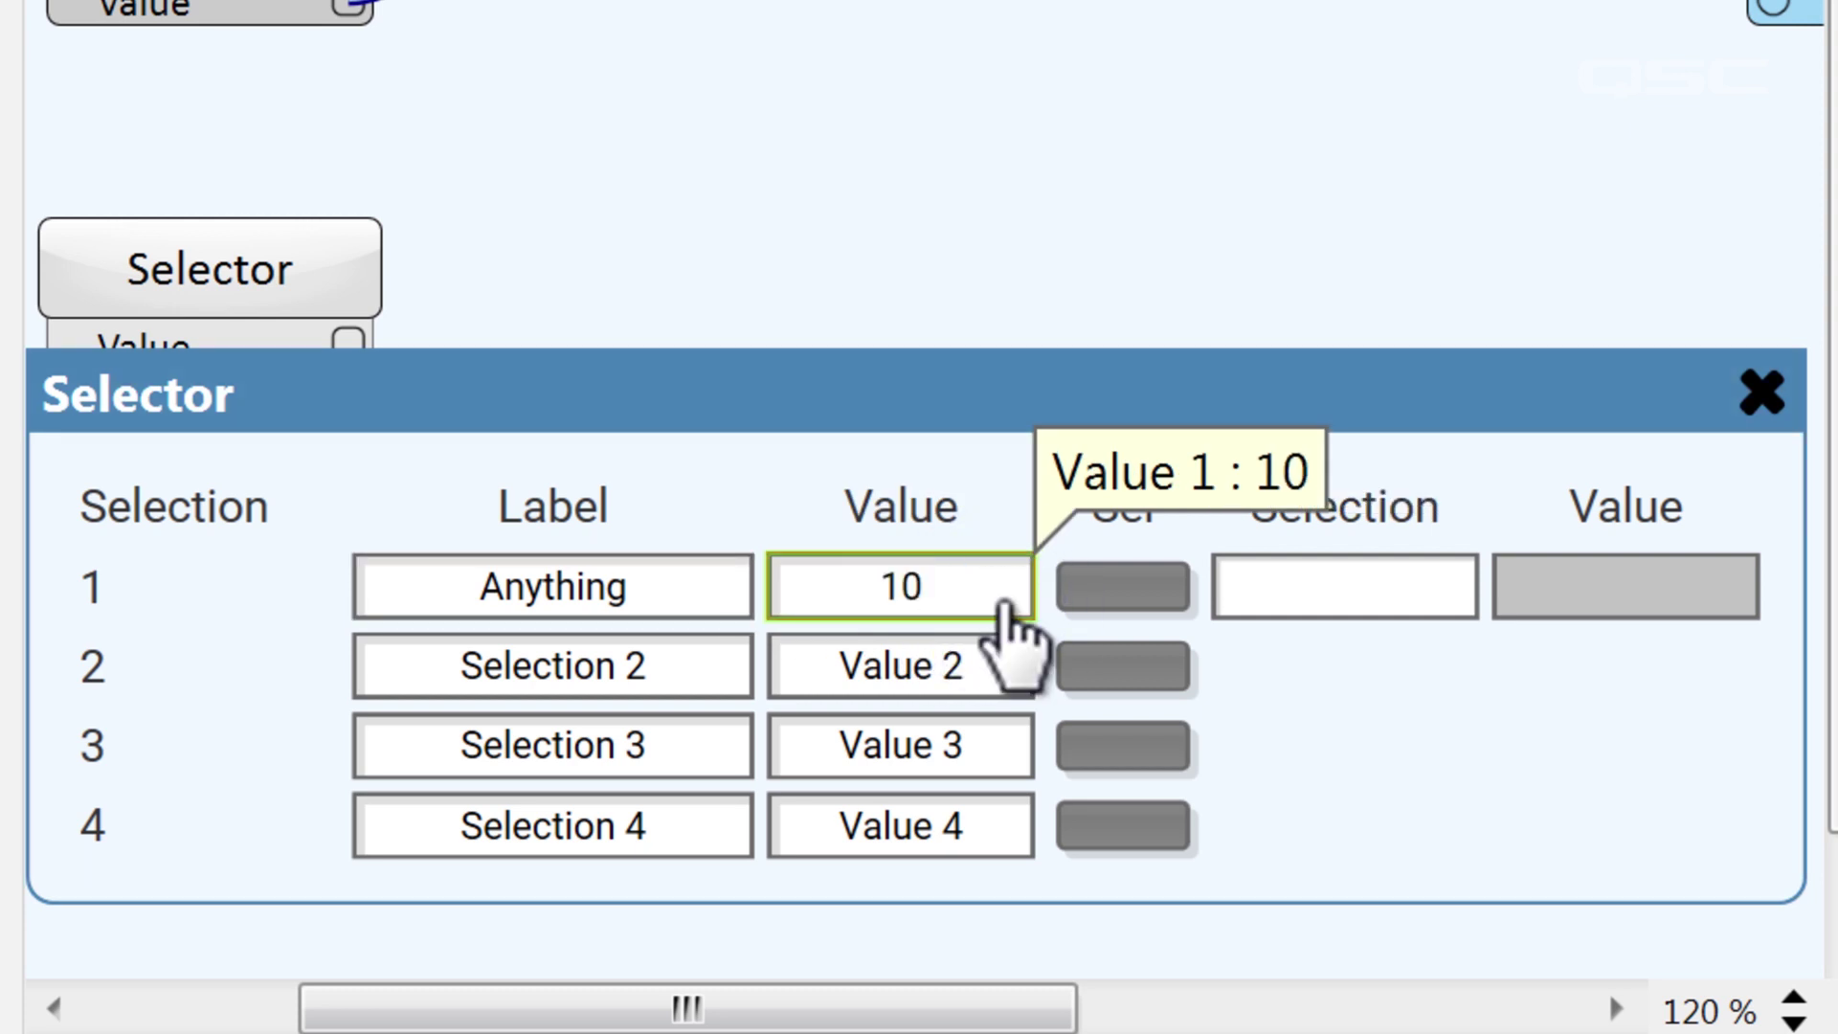
Delete the Value Stepper and its wire, then return to run mode.
key(F7)
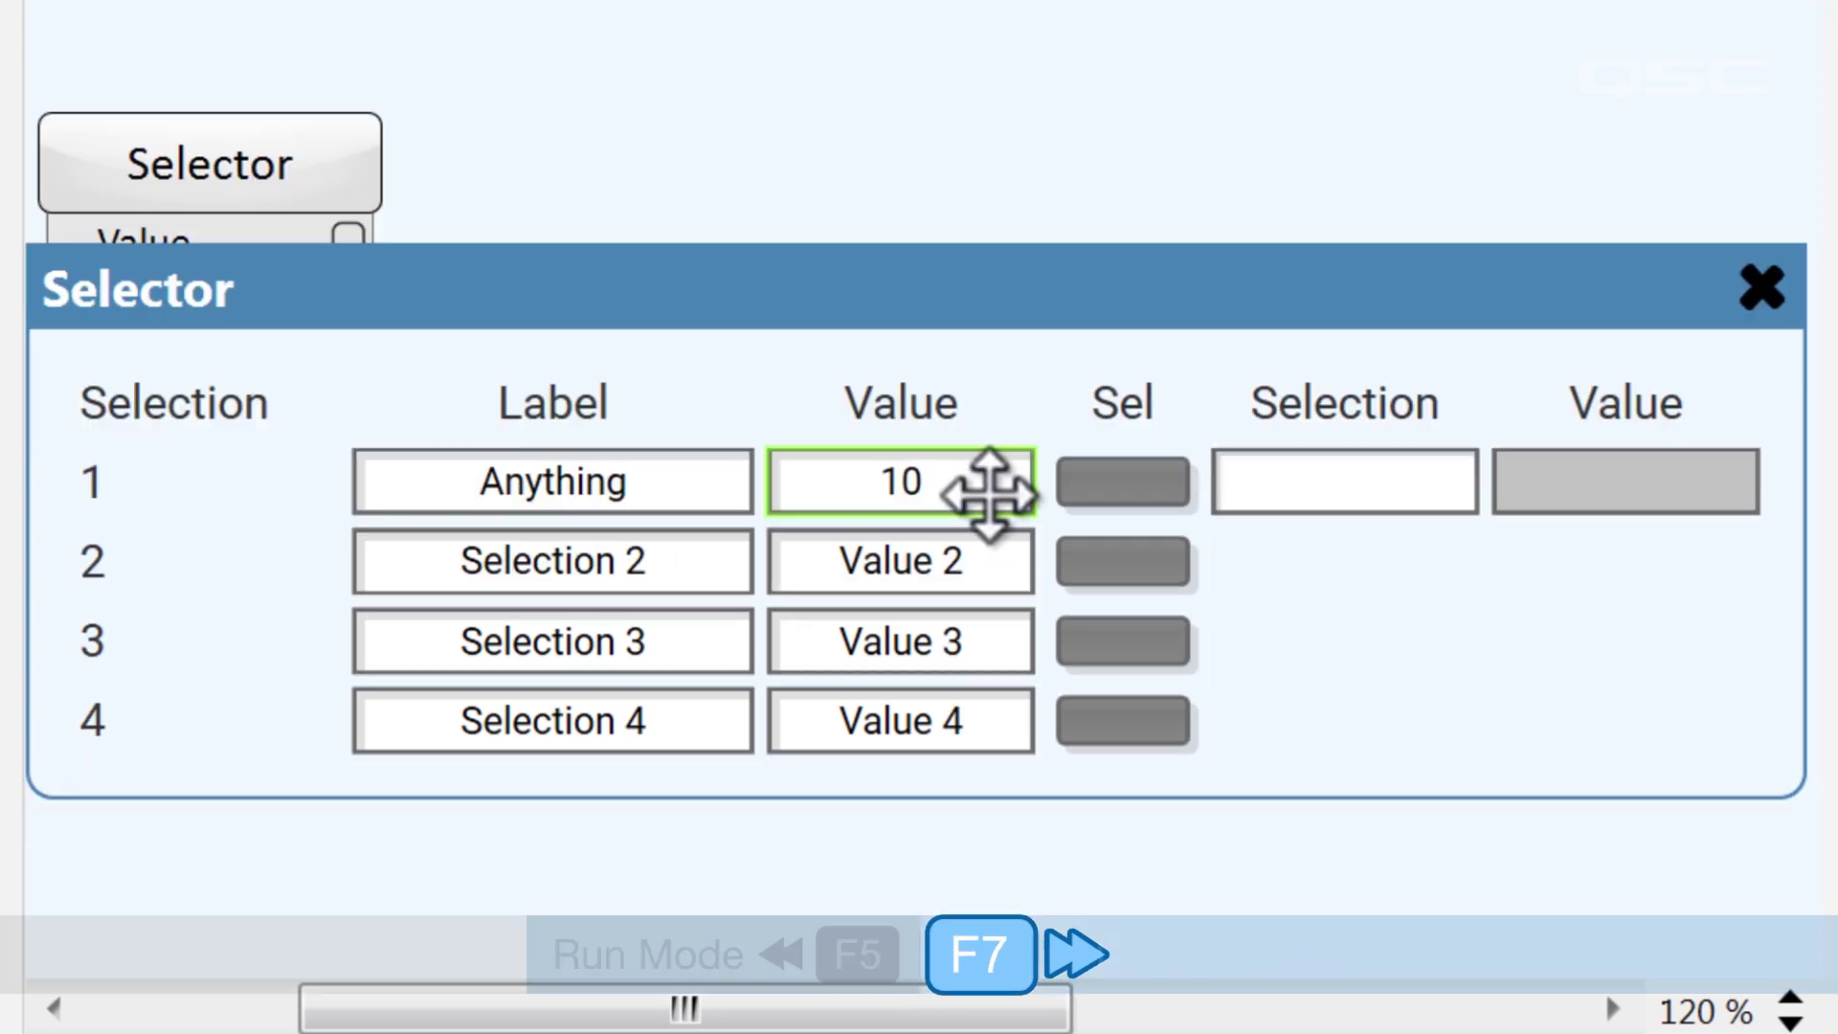
scroll(903, 382, up, 2)
click(320, 10)
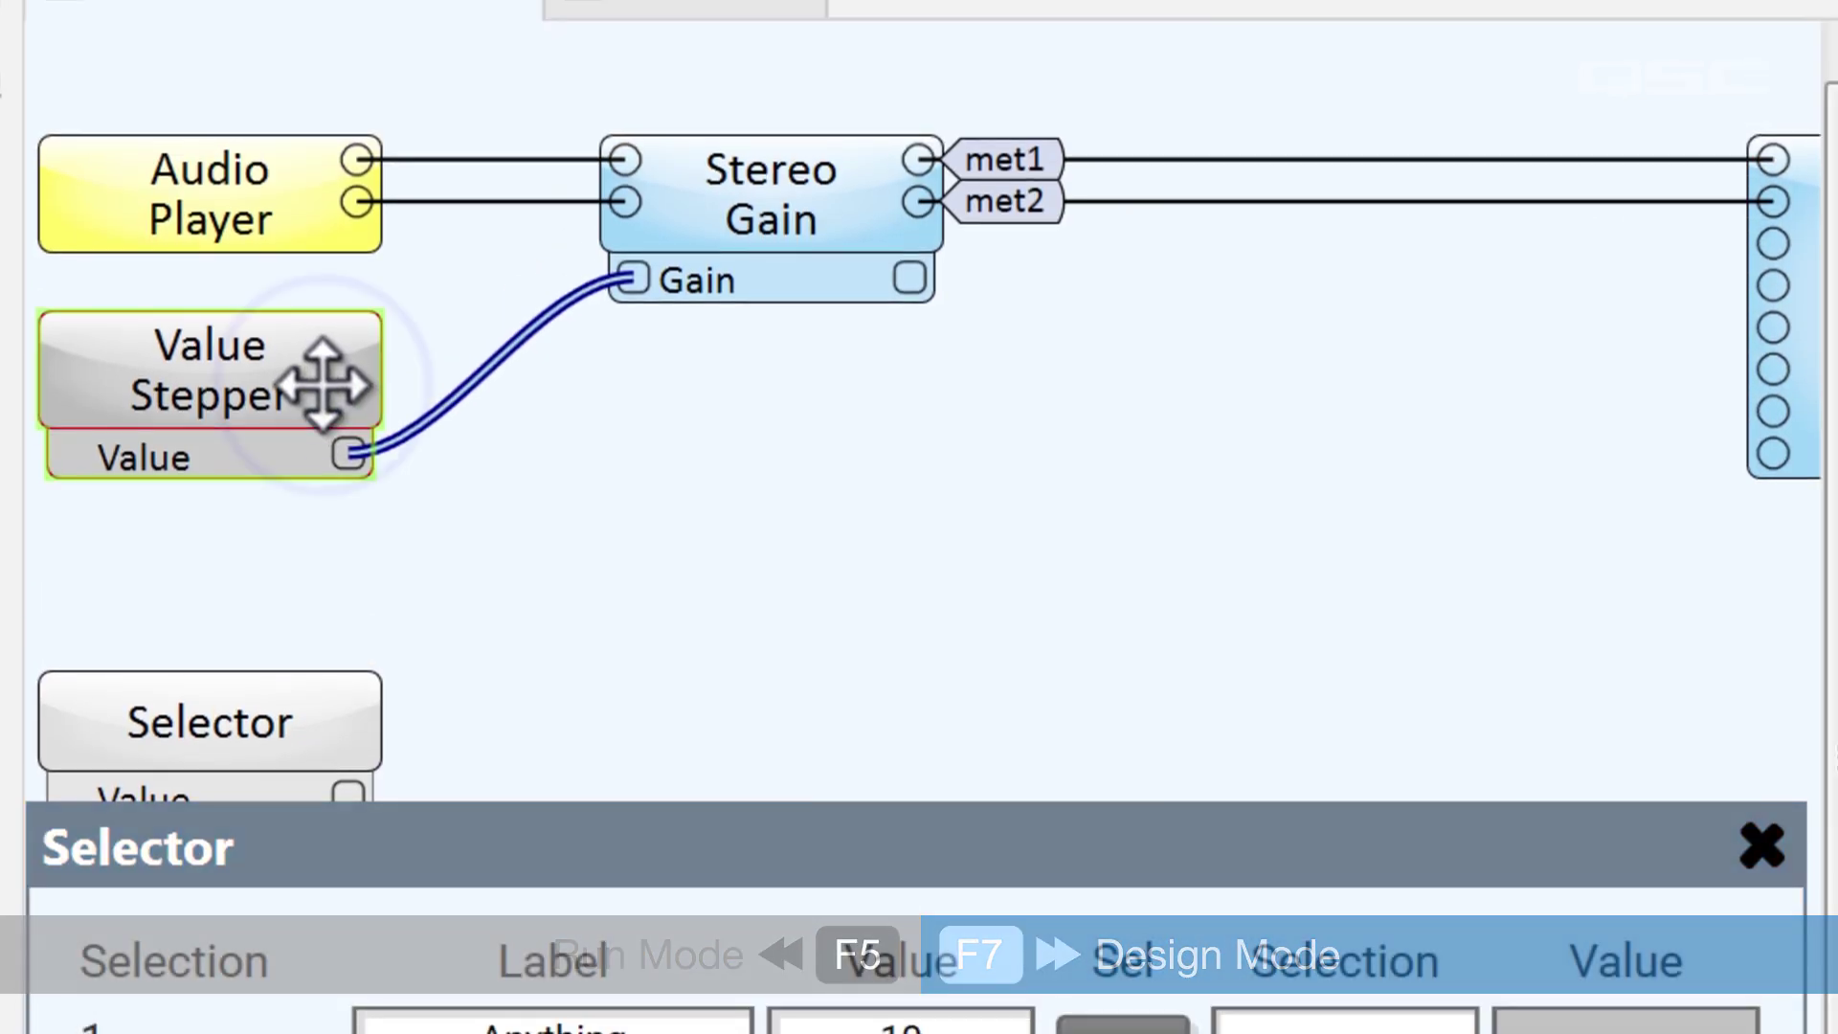
key(Delete)
key(F5)
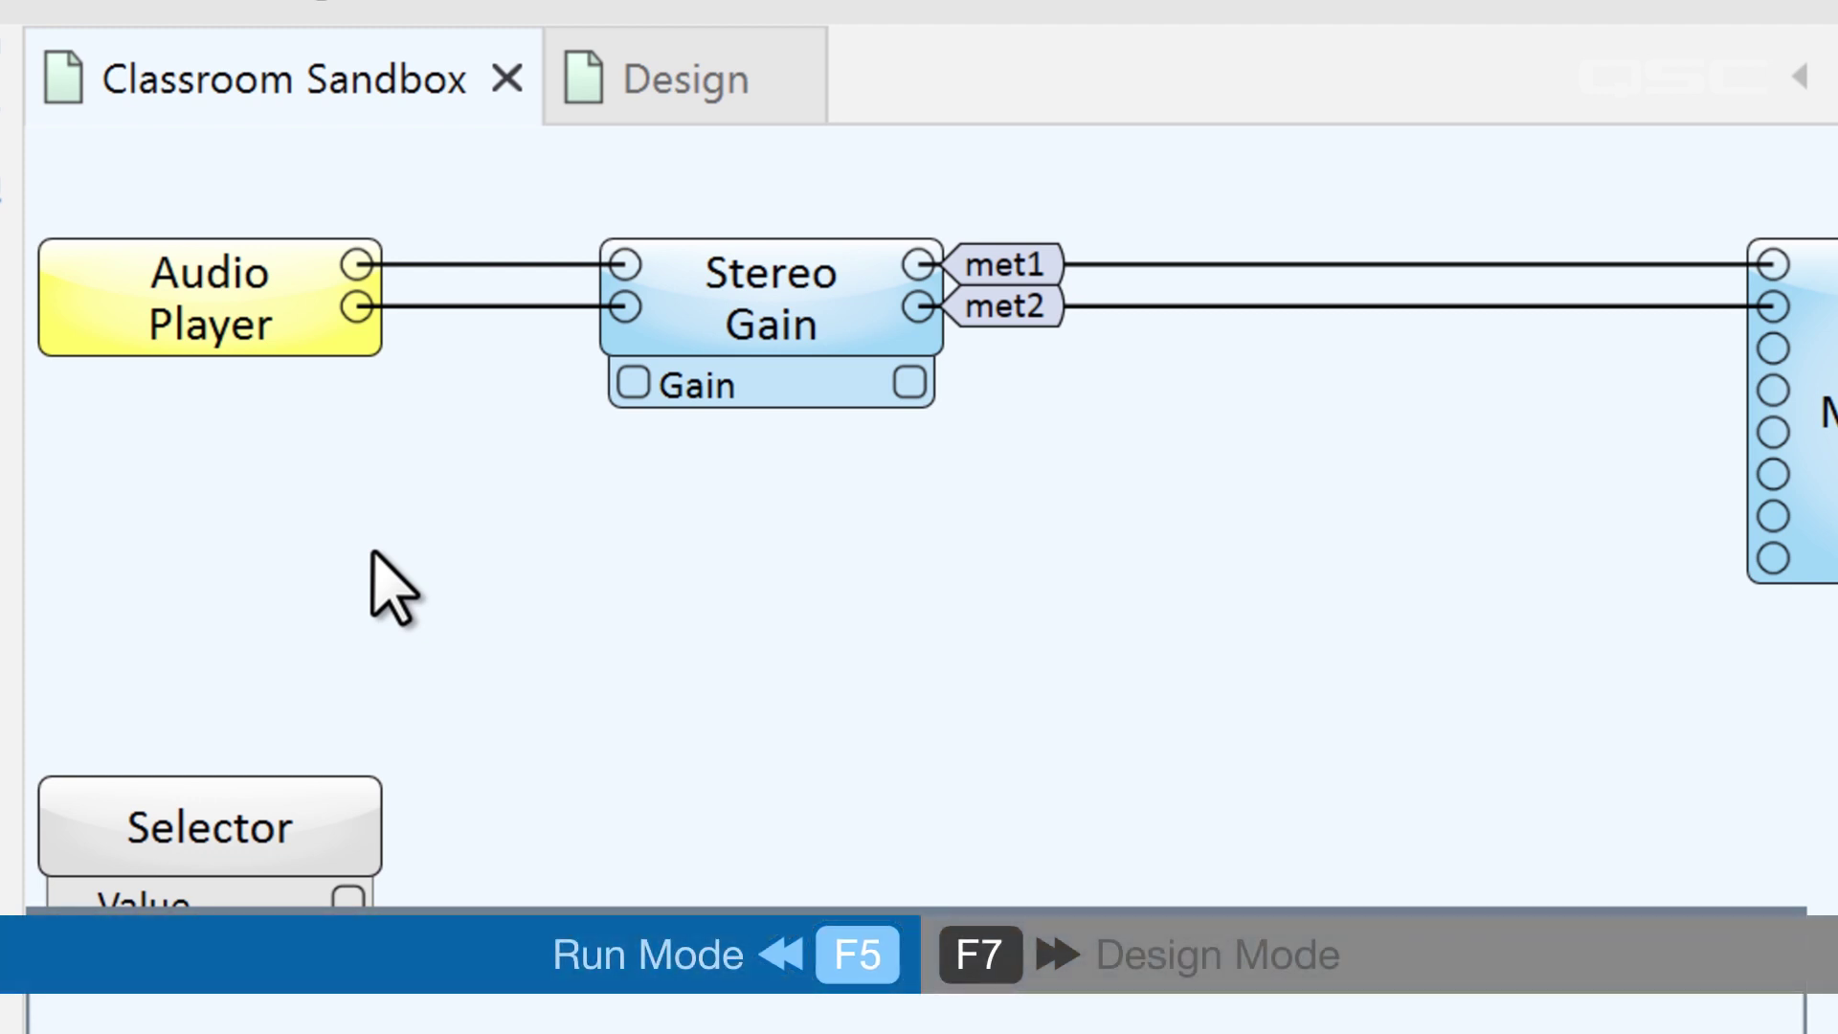
Relabel the four selections Soft, Normal, Loud and Really Loud.
click(698, 587)
text(Soft)
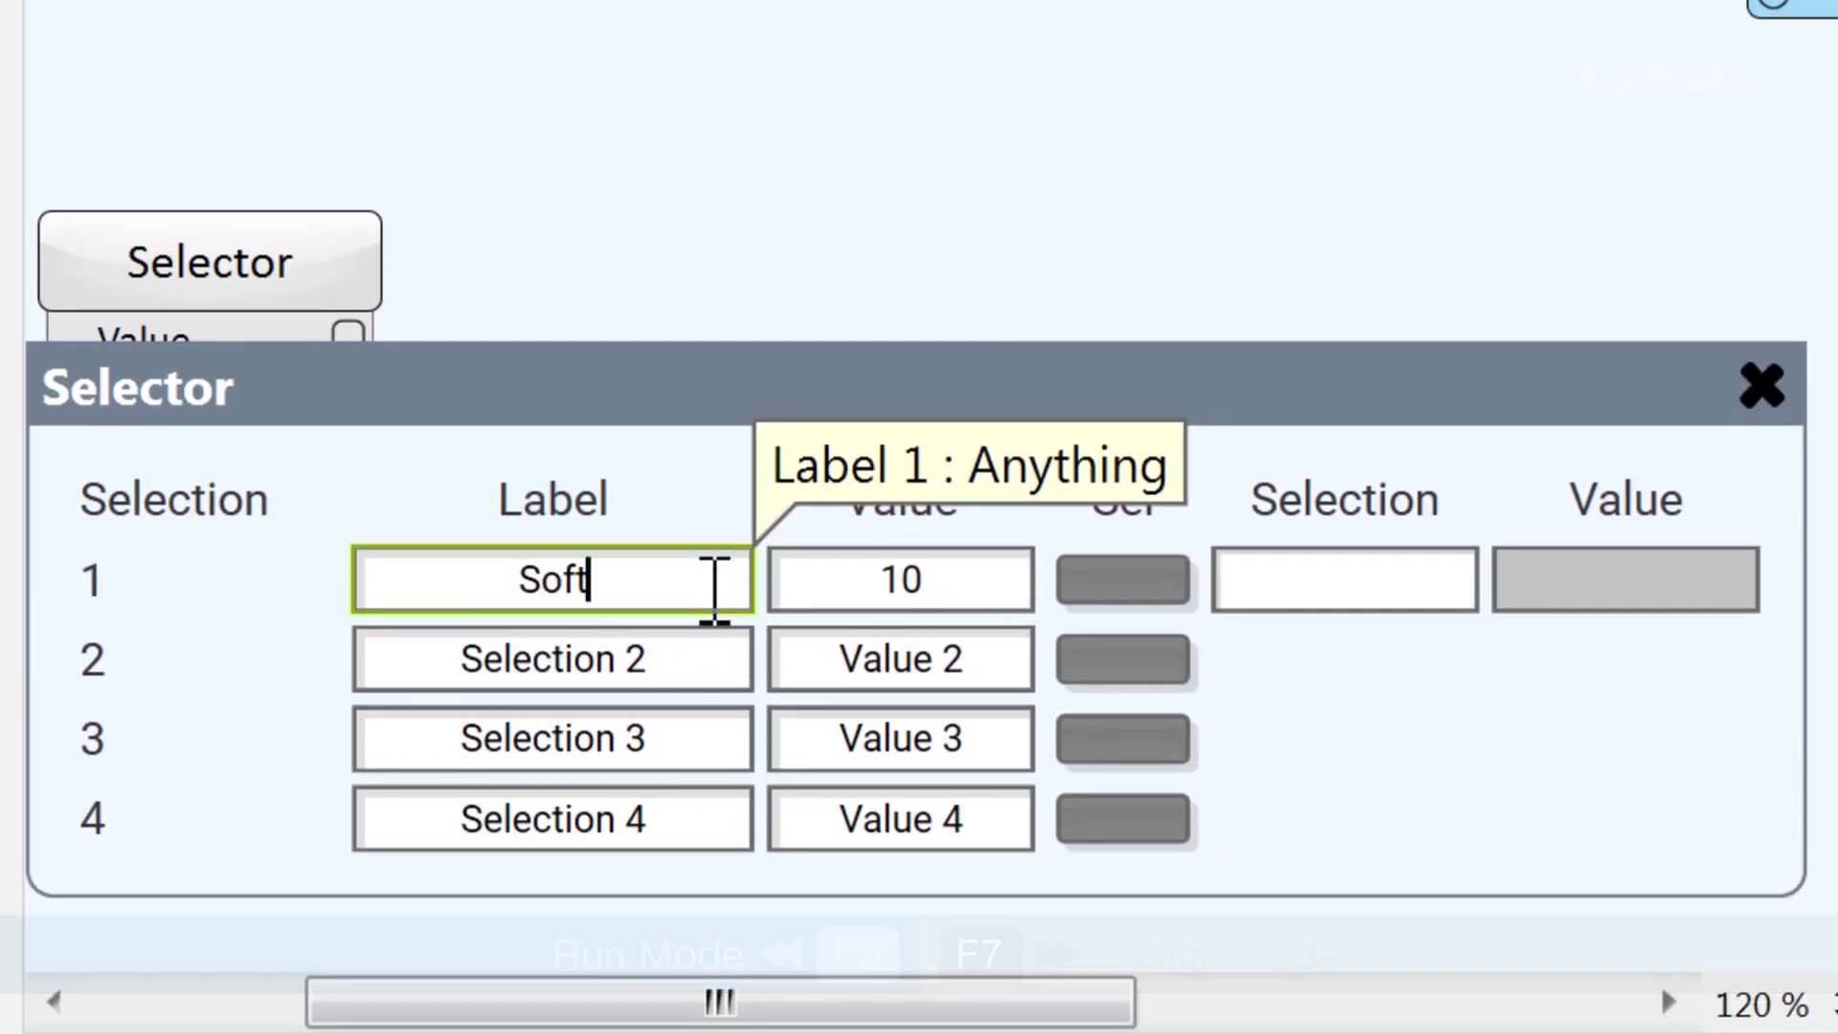
click(745, 670)
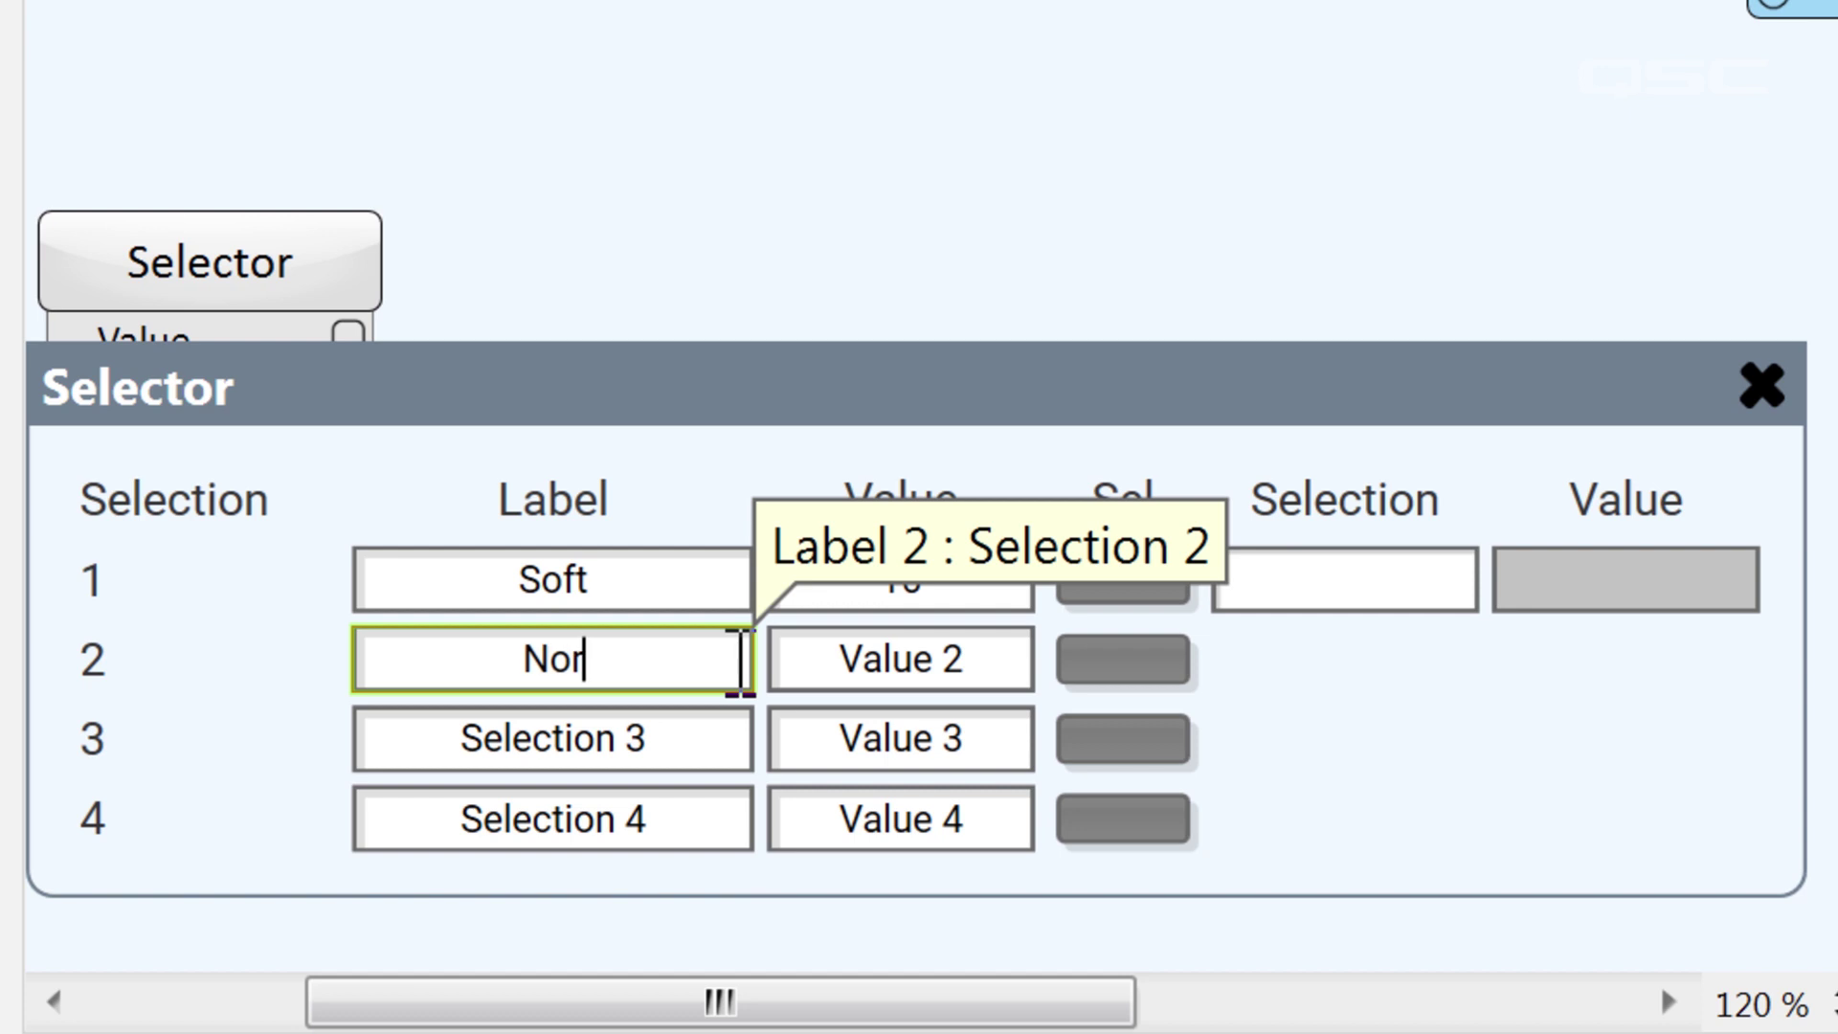
text(Normal)
click(720, 742)
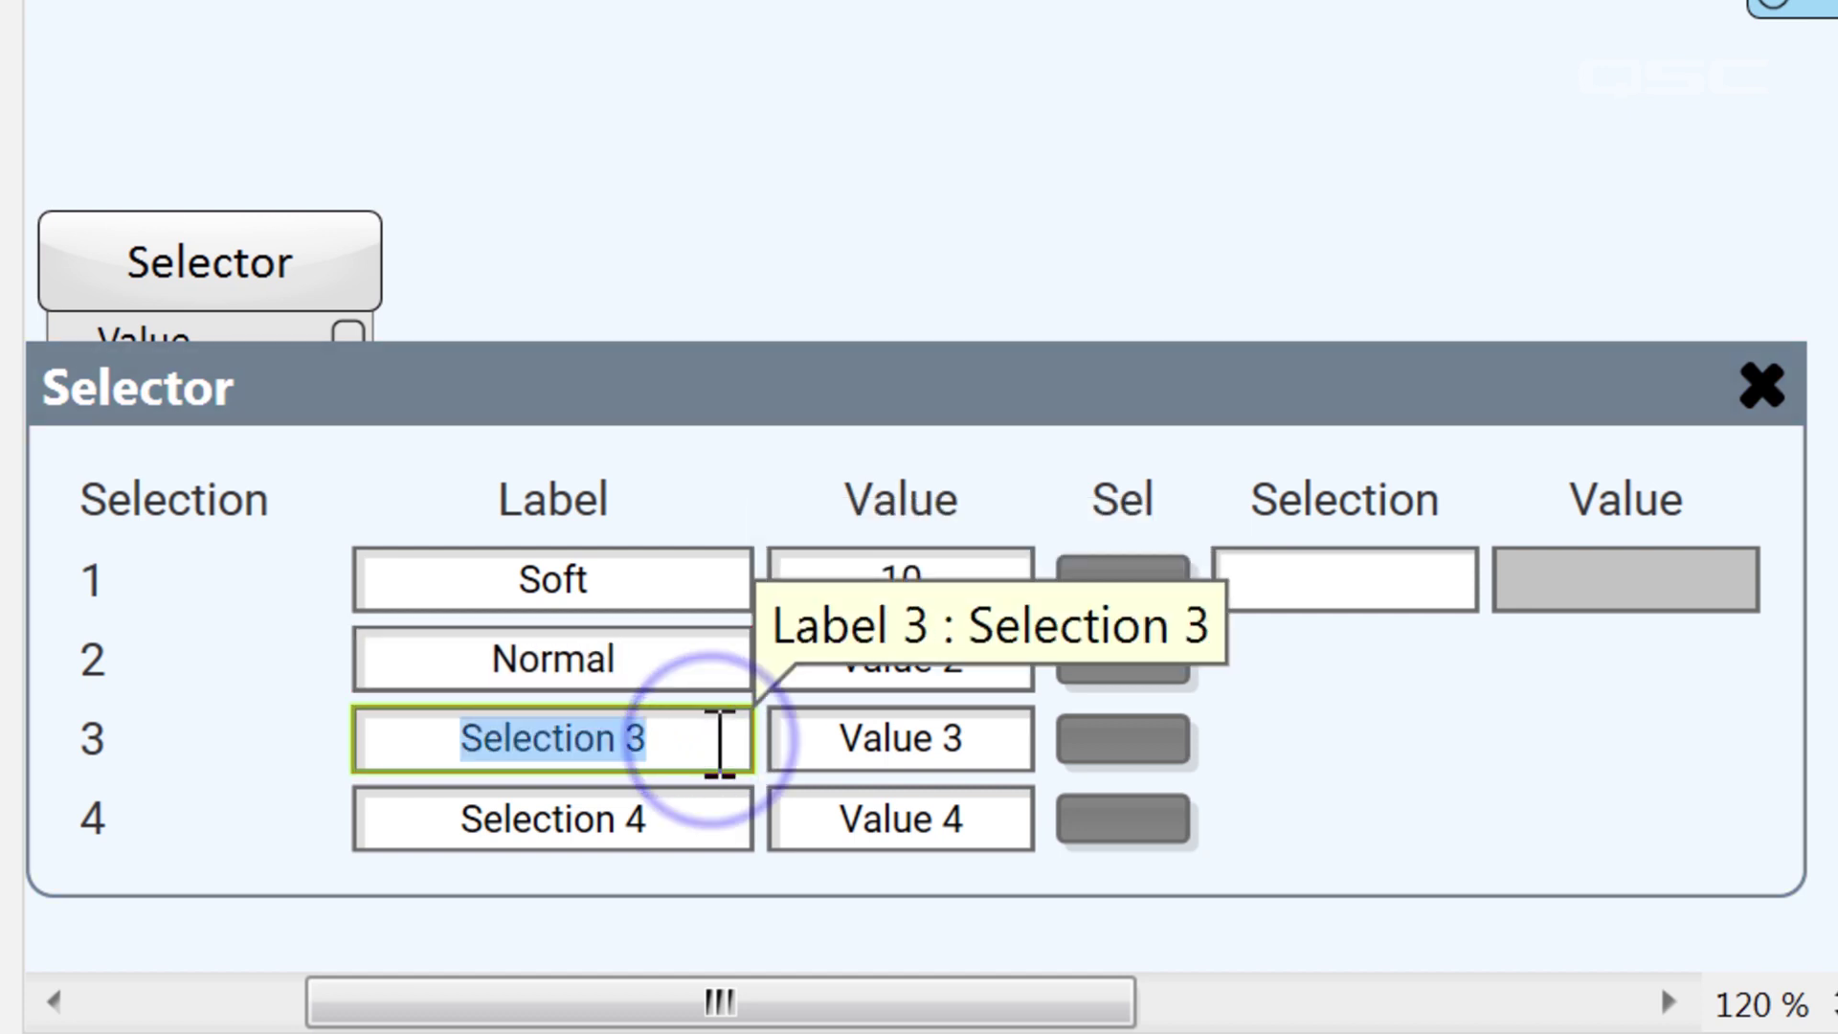
click(707, 810)
text(Really Loud)
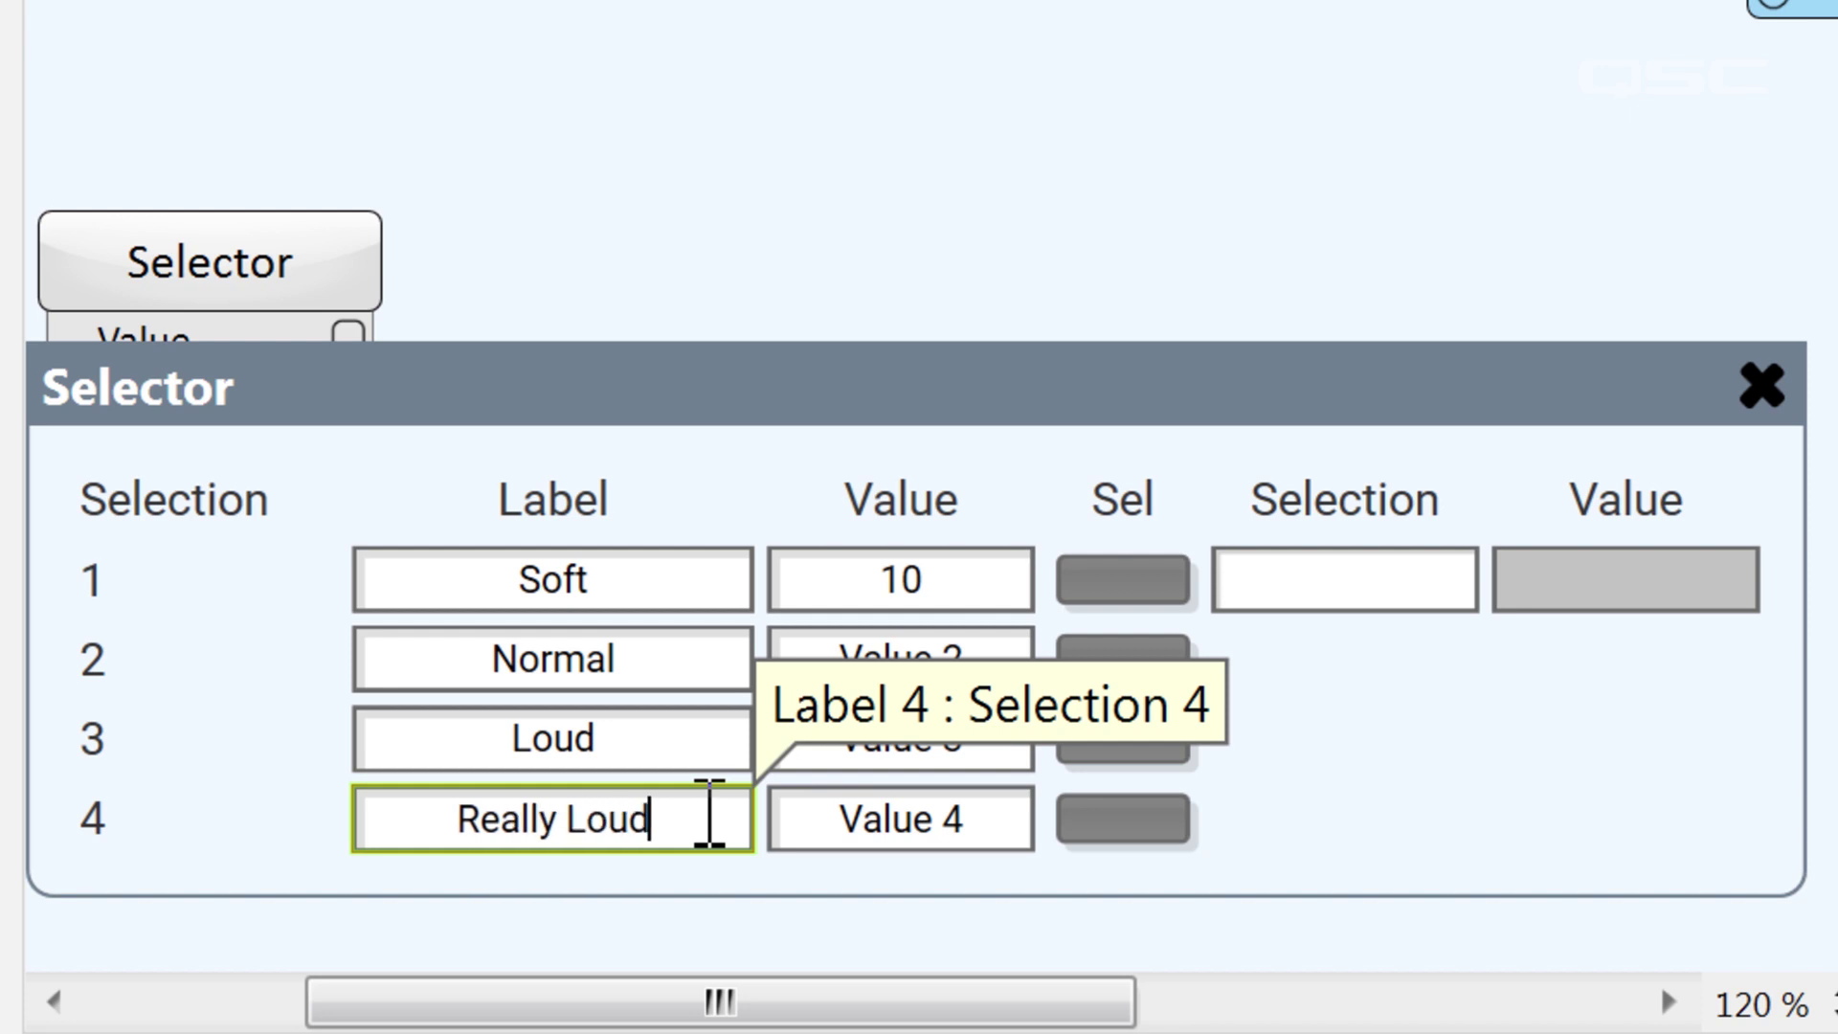
Set selection values to -50, -20, 0 and 20, and wire Selector Value to Stereo Gain's Gain.
click(969, 601)
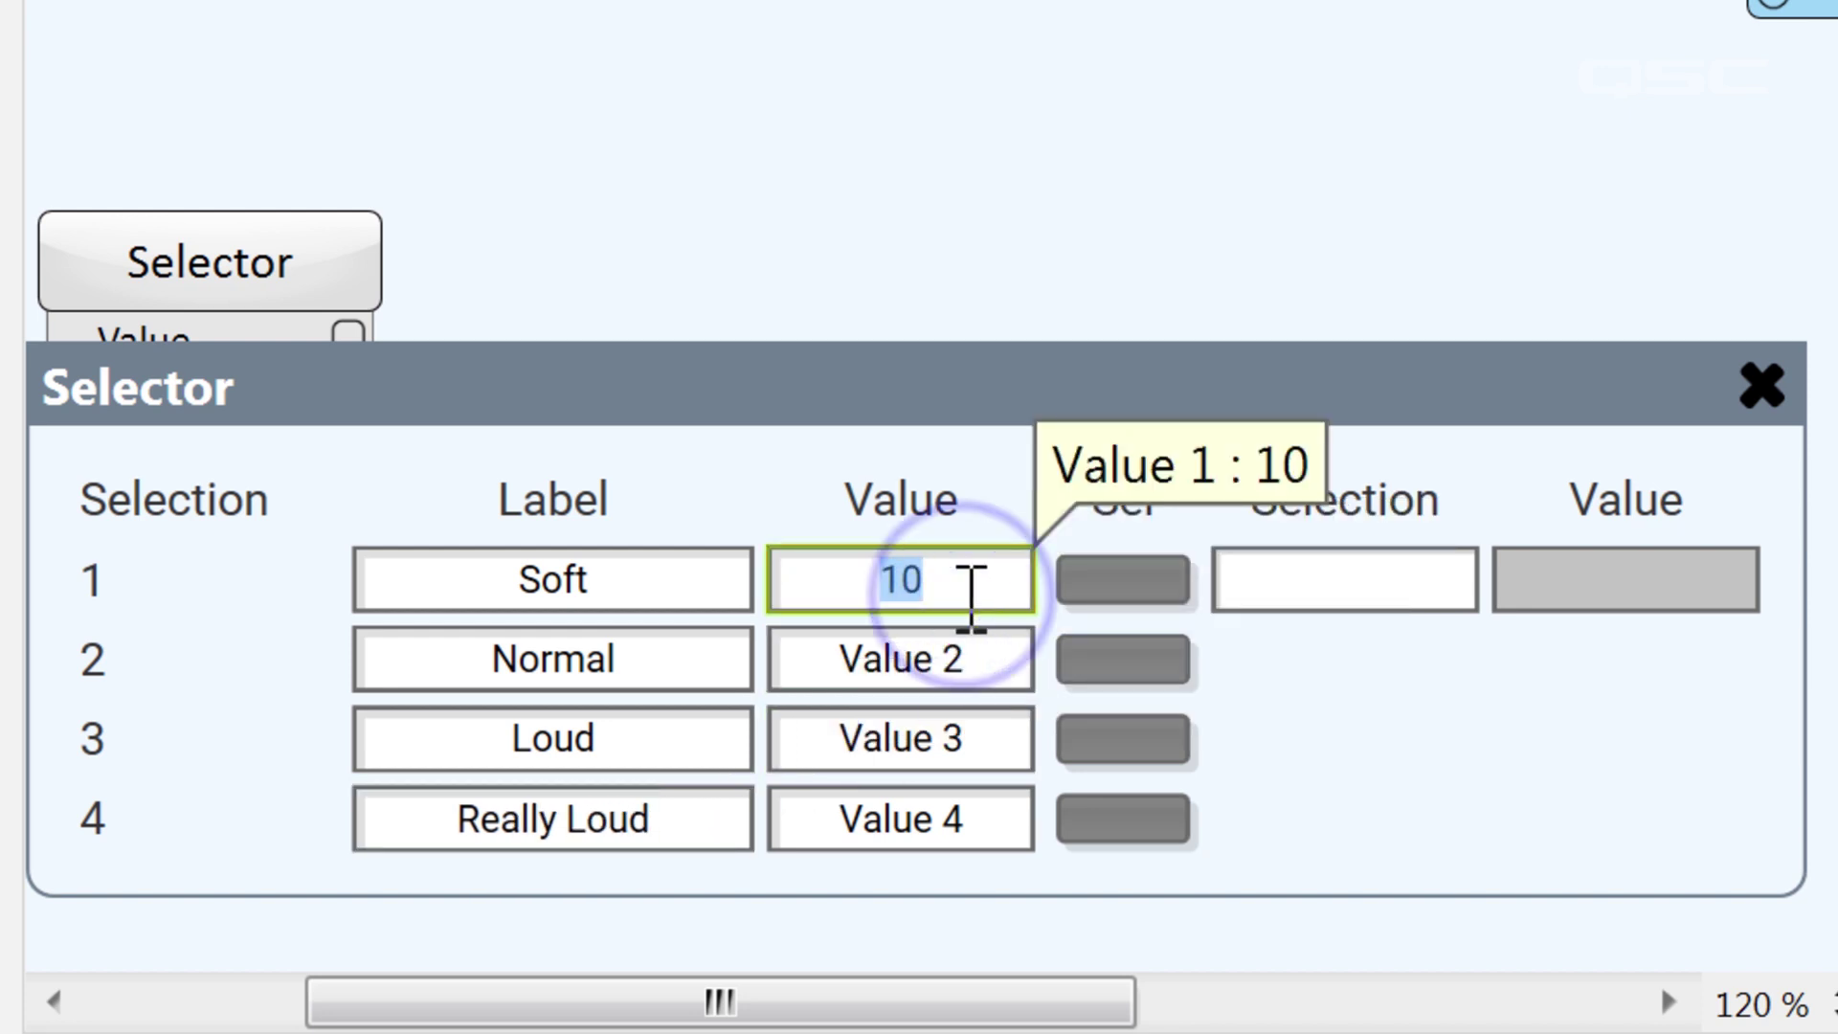
click(976, 657)
text(-)
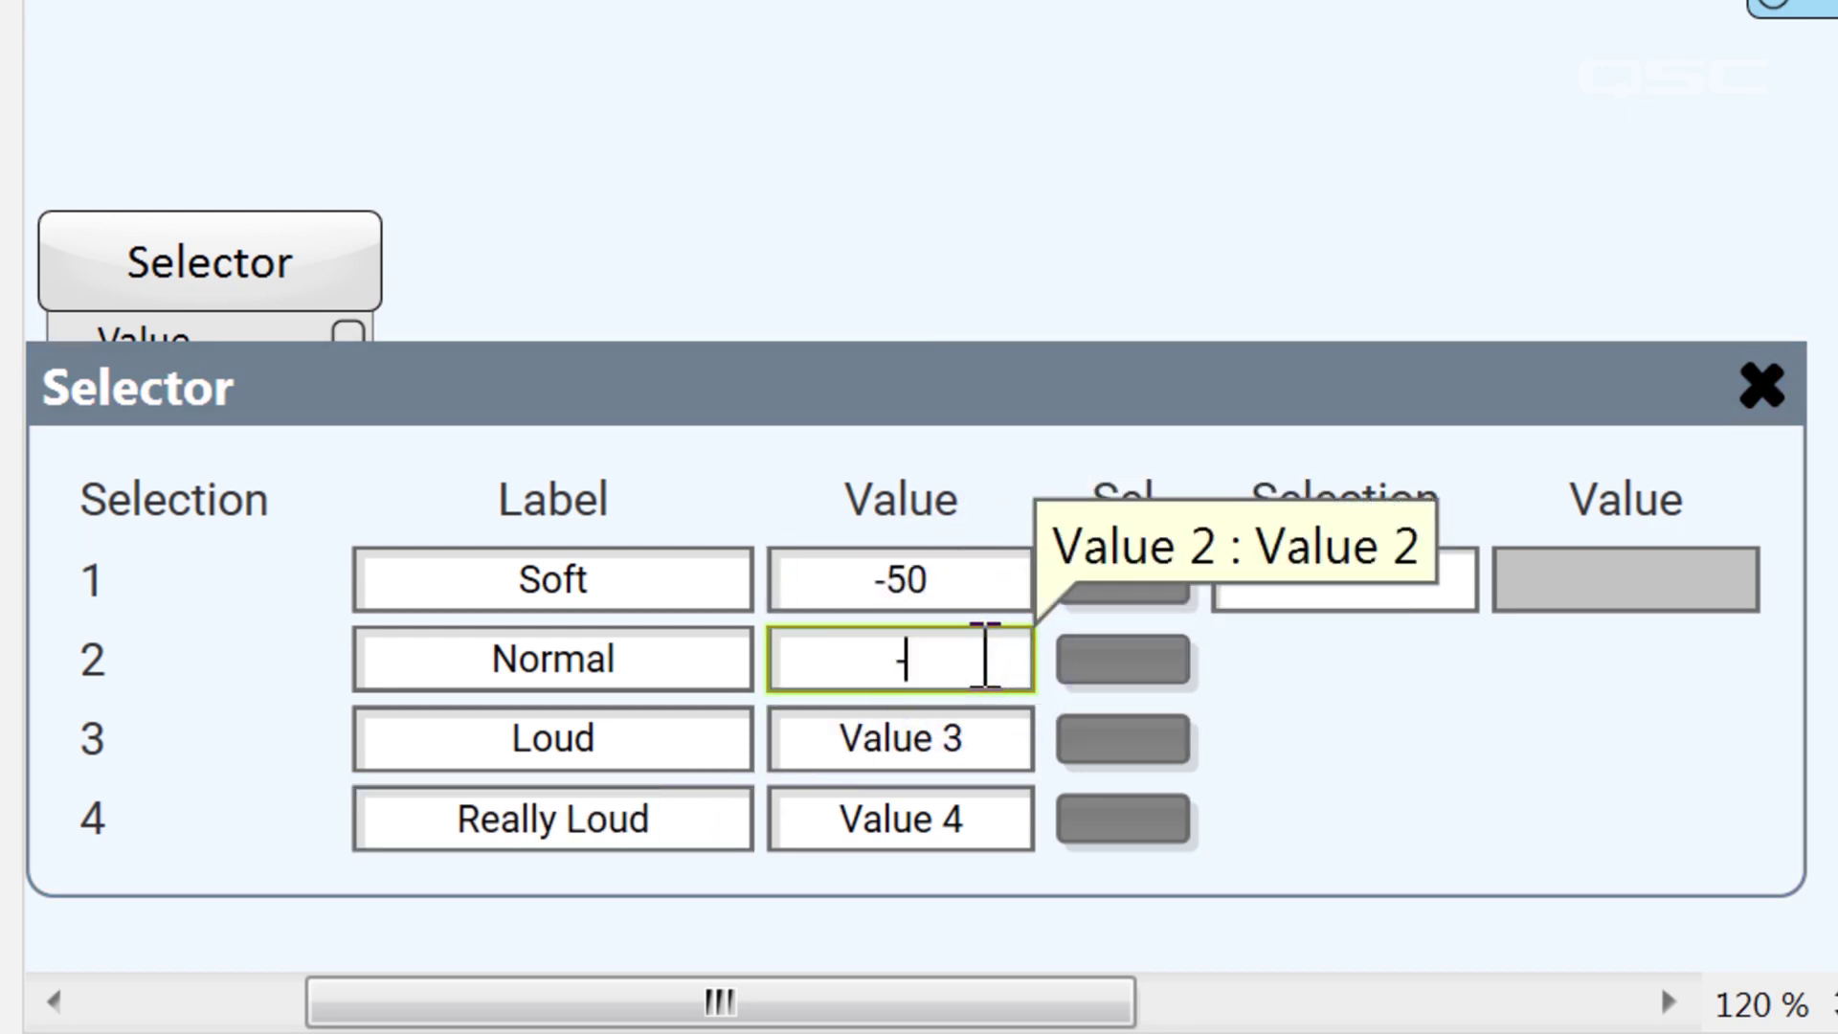
click(979, 736)
text(0)
click(983, 814)
text(20)
click(1053, 886)
key(F7)
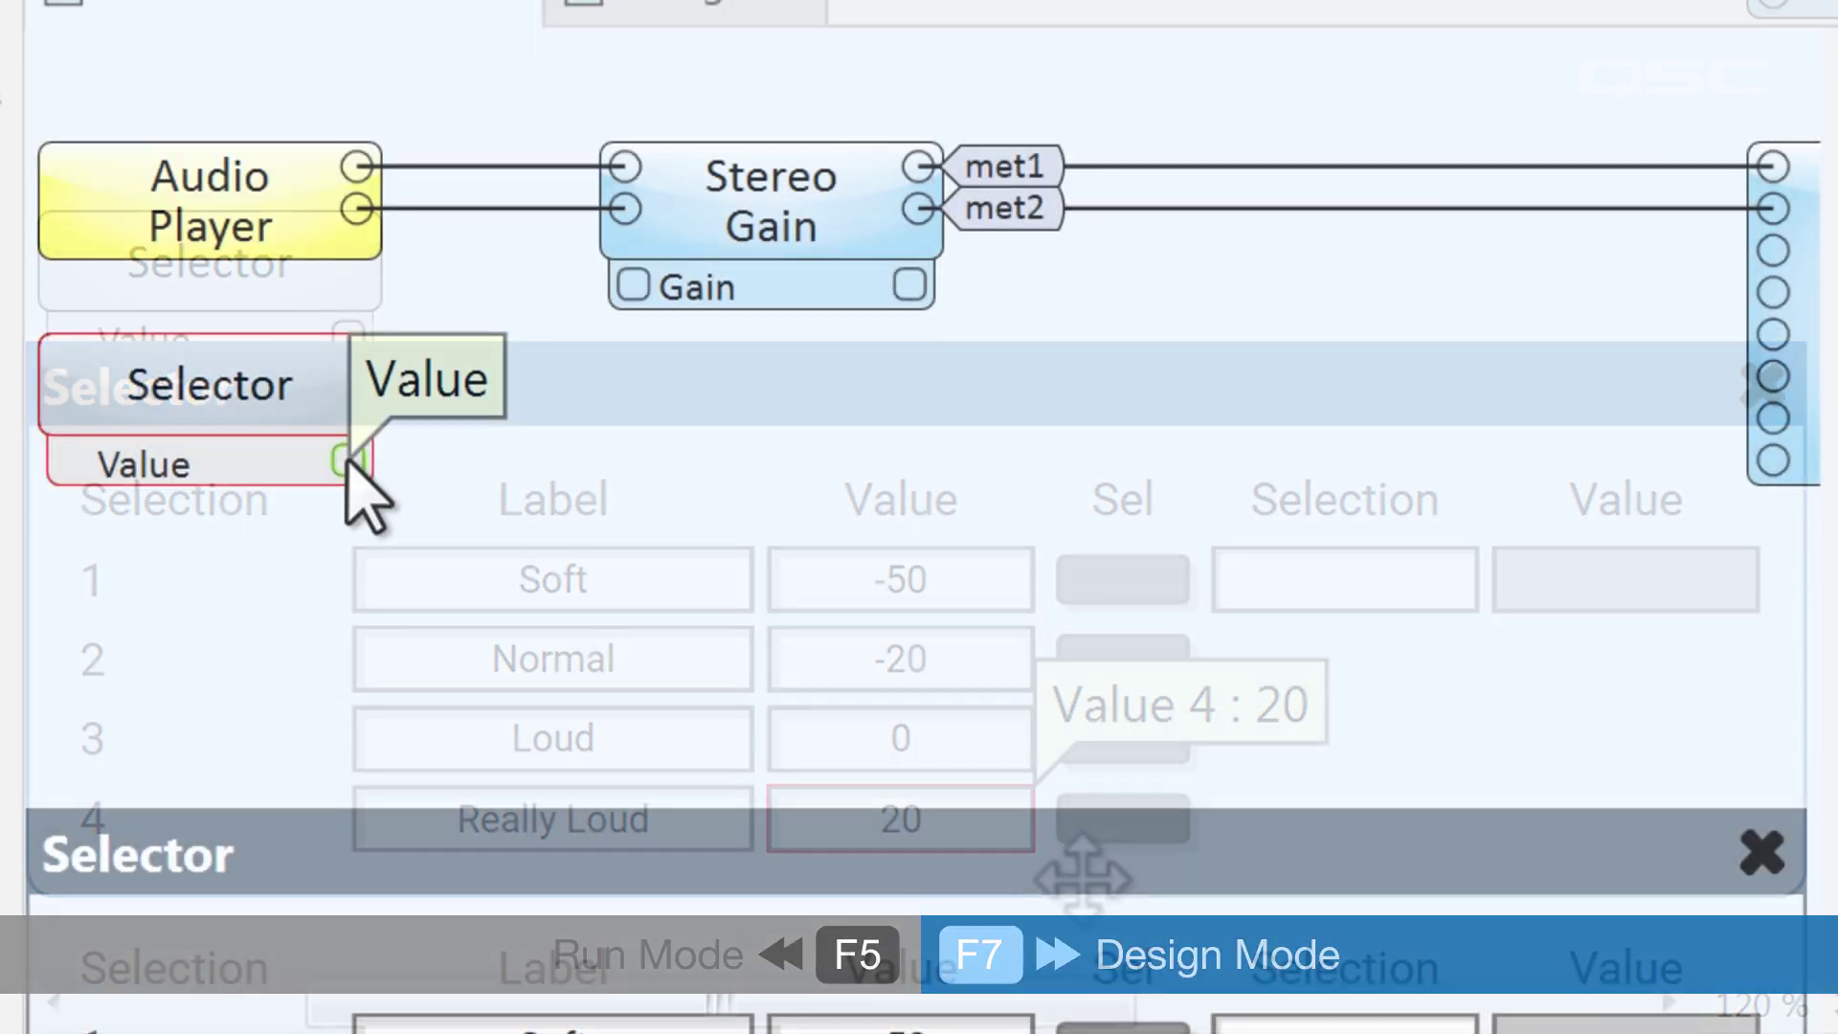
drag(348, 459, 624, 292)
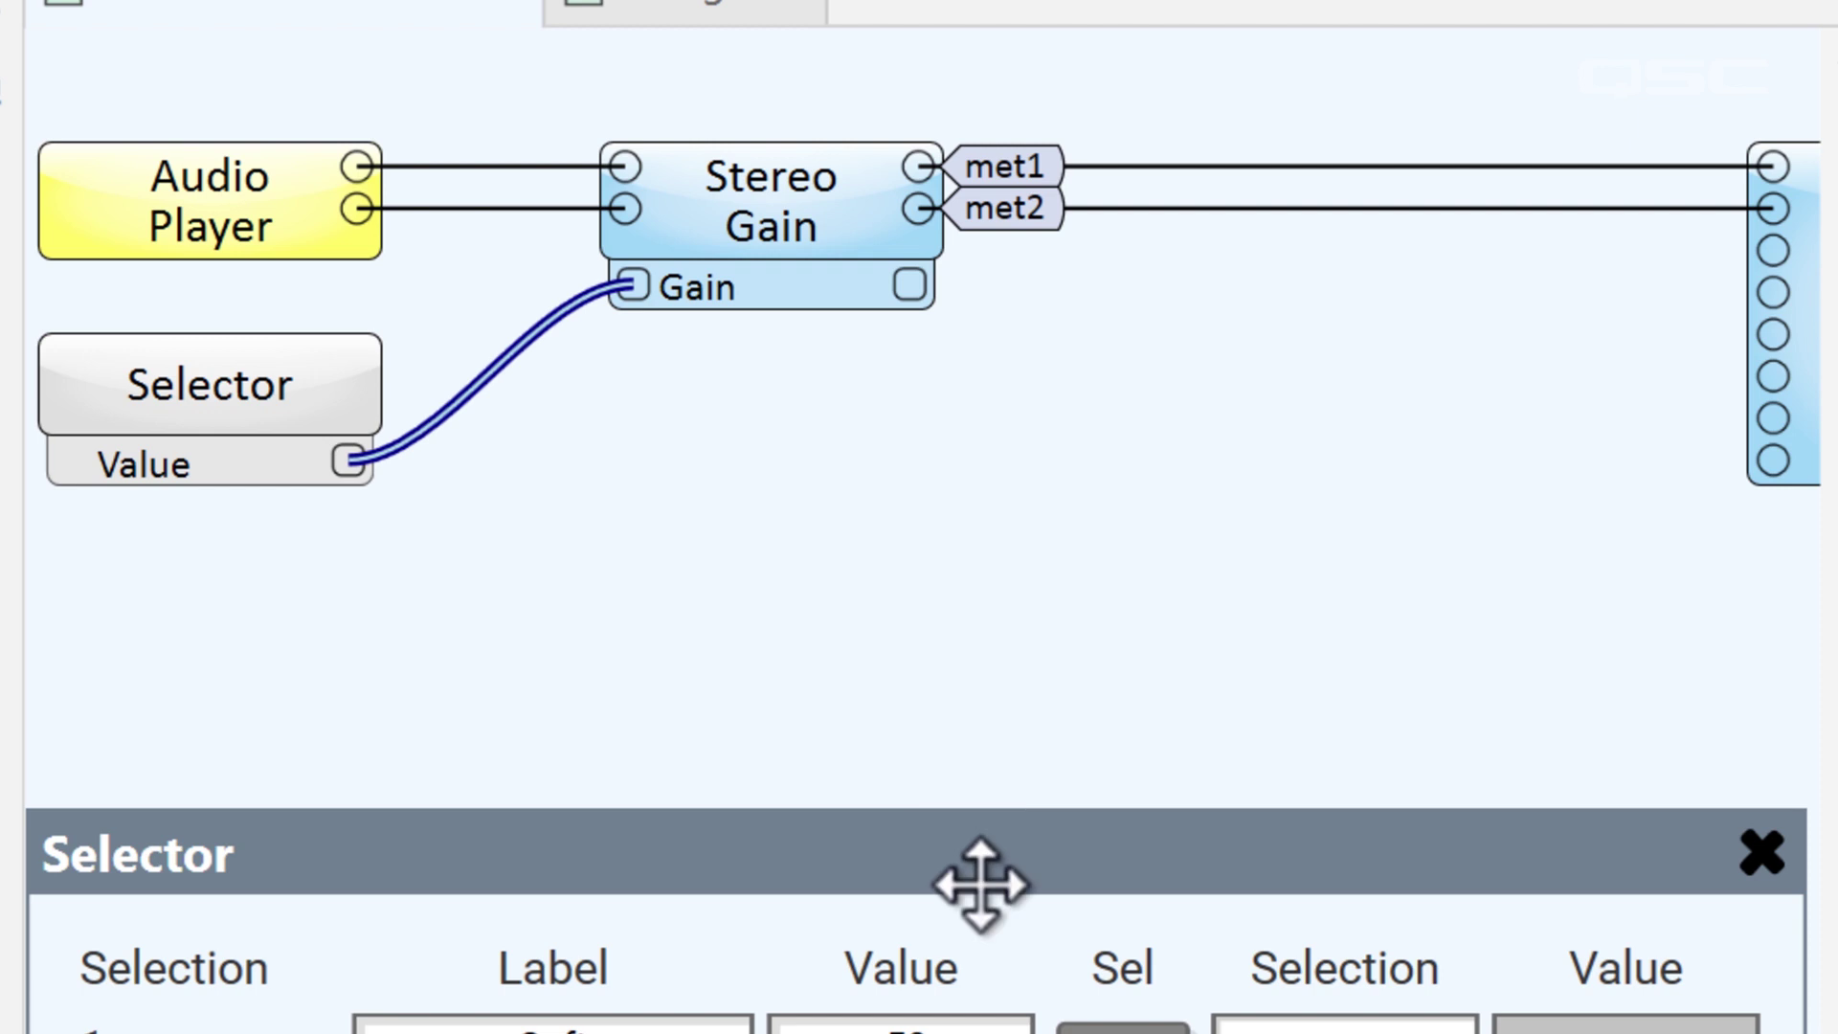
Move the four Selector buttons onto the UCI's Media Player panel and enlarge them into a vertical stack.
click(1122, 1033)
ctrl+click(1122, 1033)
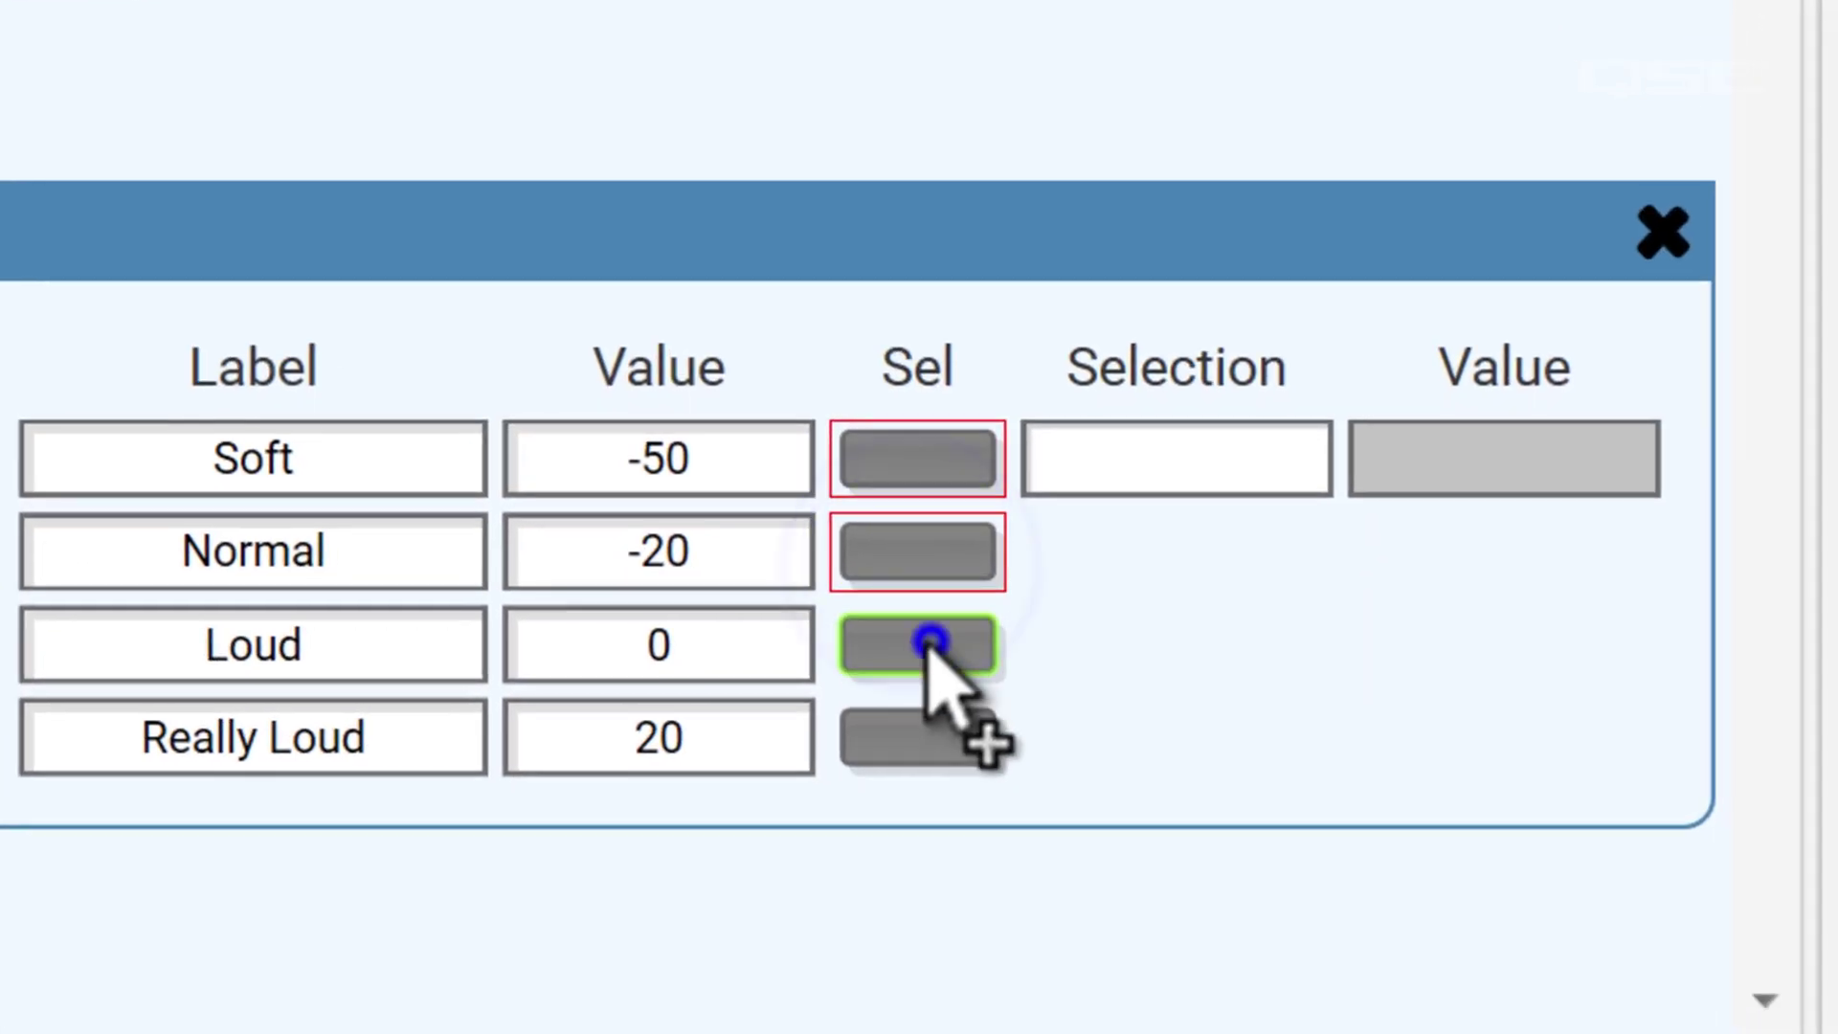
ctrl+click(928, 644)
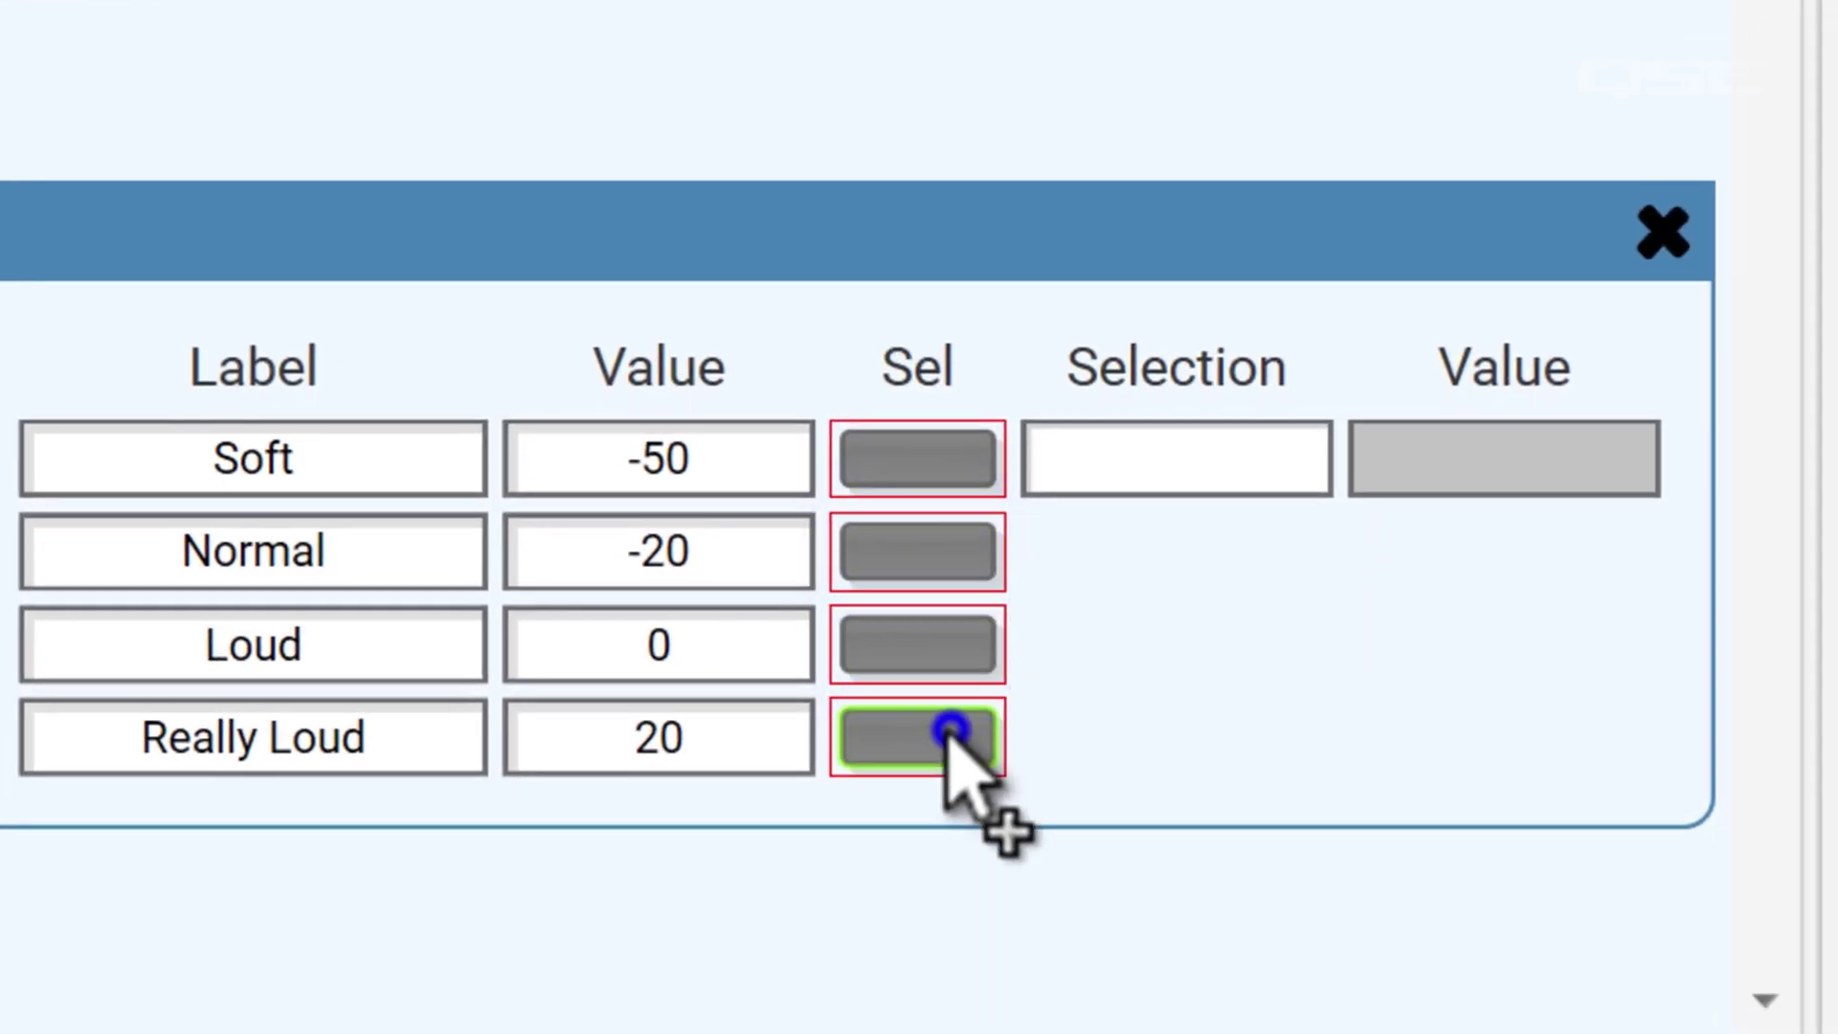
ctrl+click(949, 739)
drag(944, 447, 1837, 0)
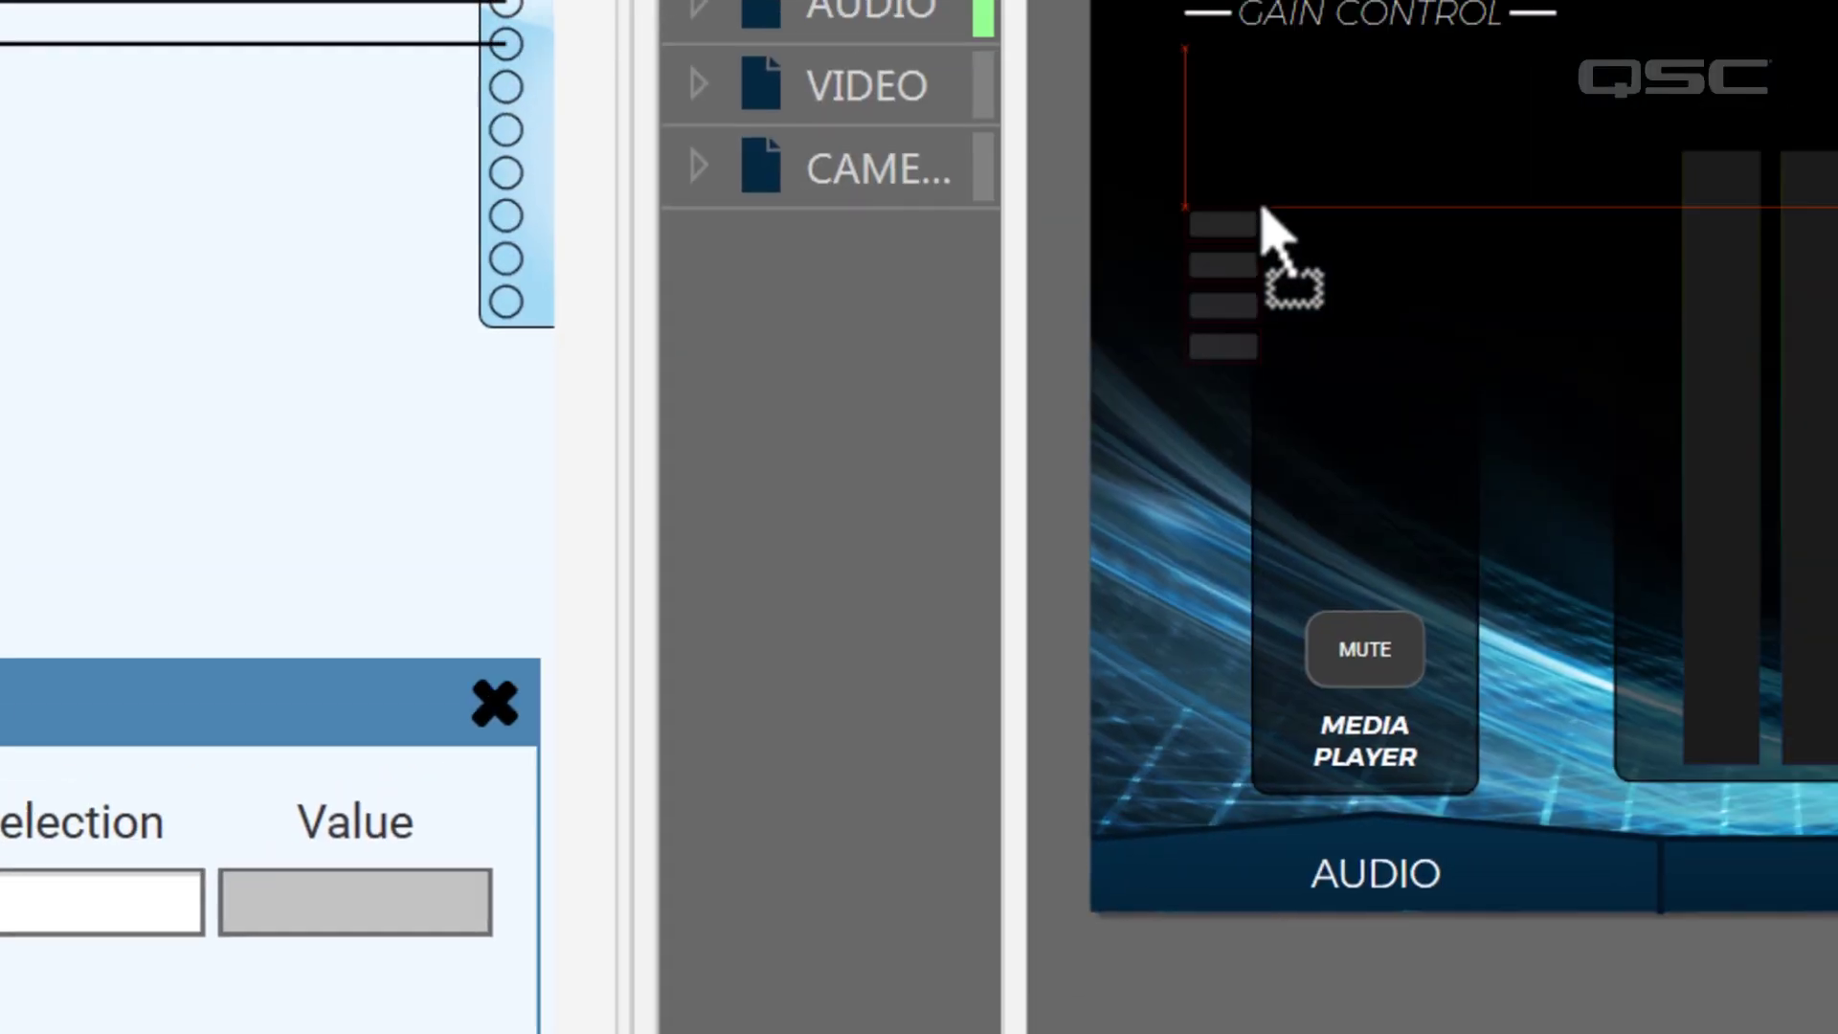
drag(1262, 210, 1322, 137)
drag(1199, 346, 1294, 634)
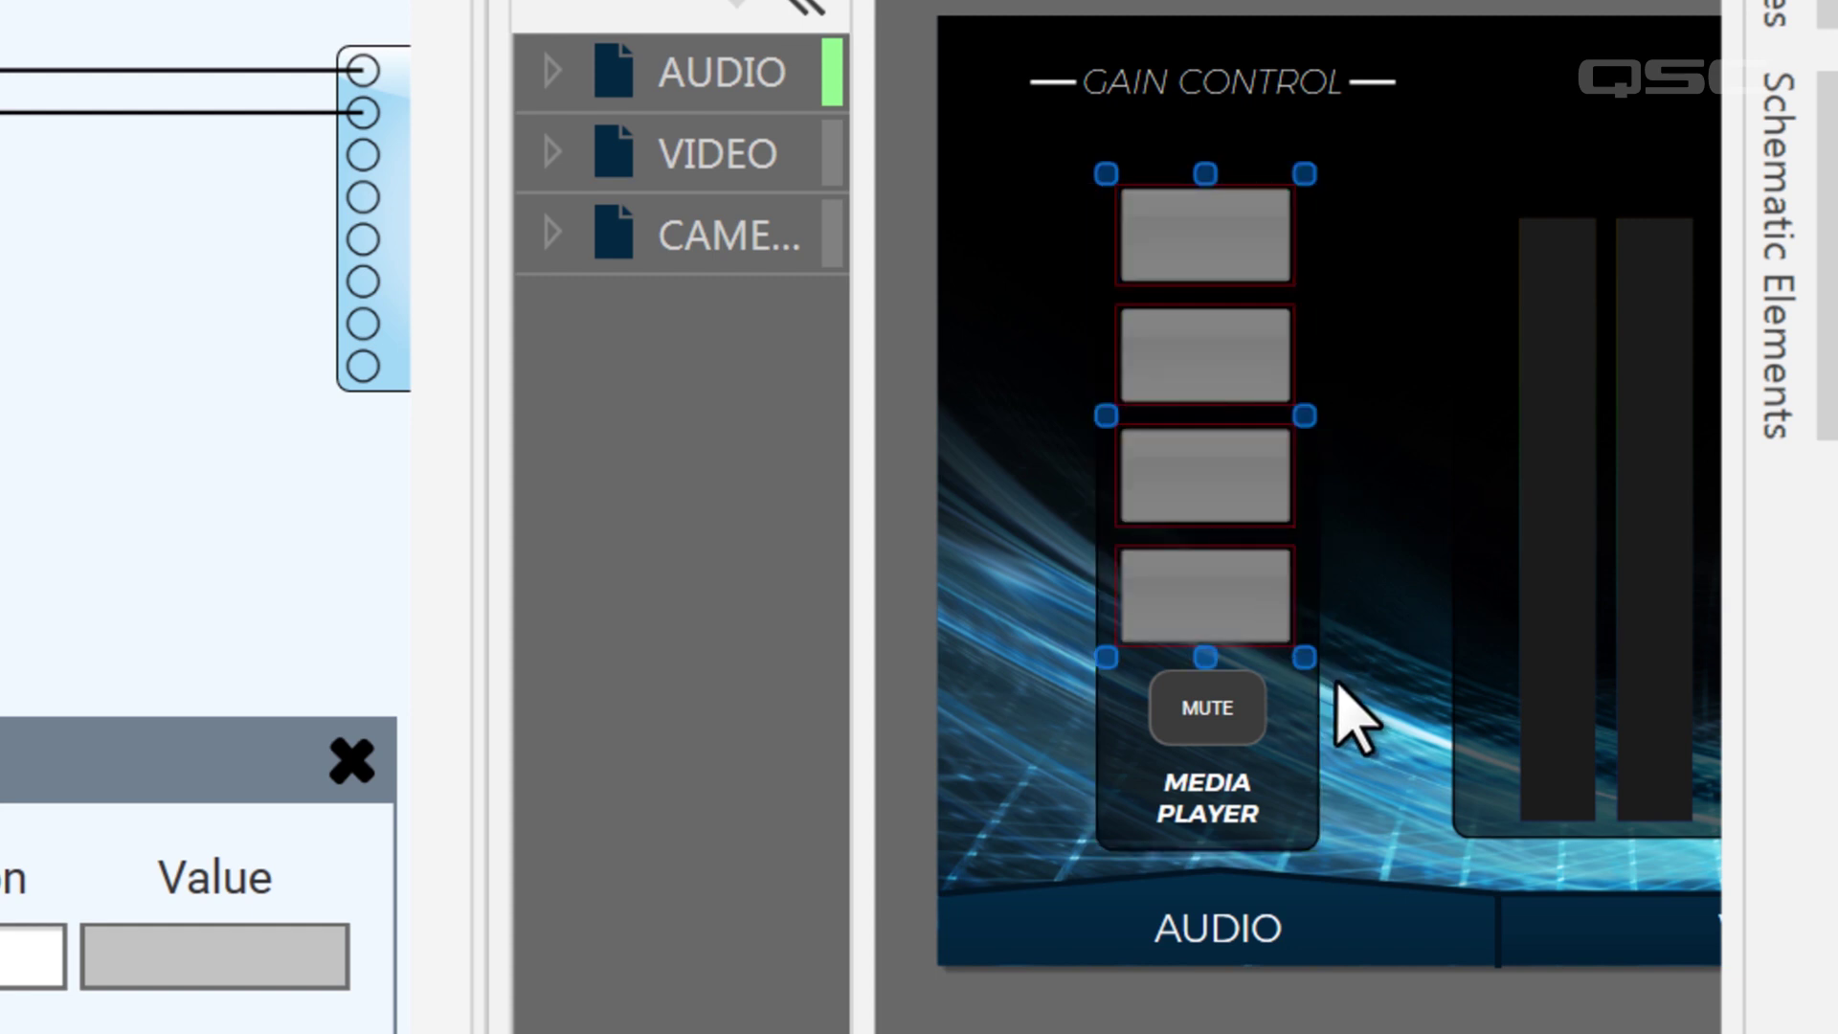
click(1336, 684)
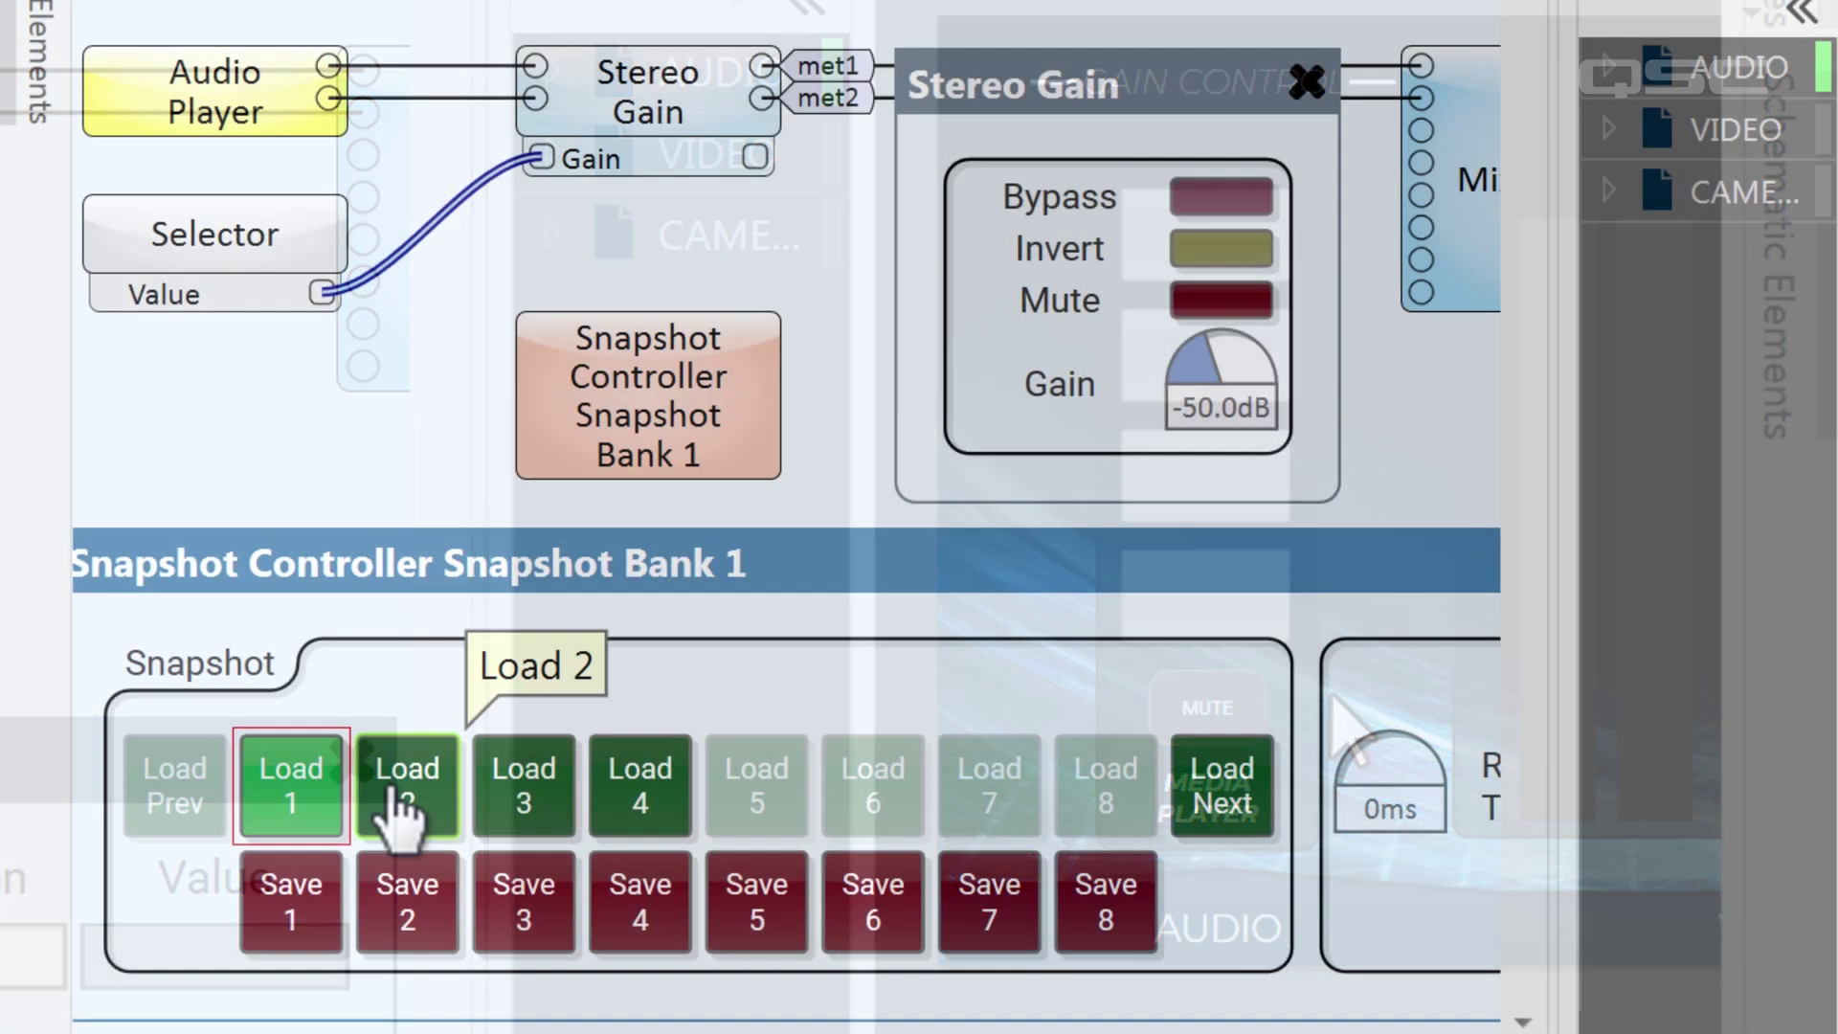
Recall snapshots 2, 3 and 4, then relabel the first selection Mute with value -100.
click(436, 777)
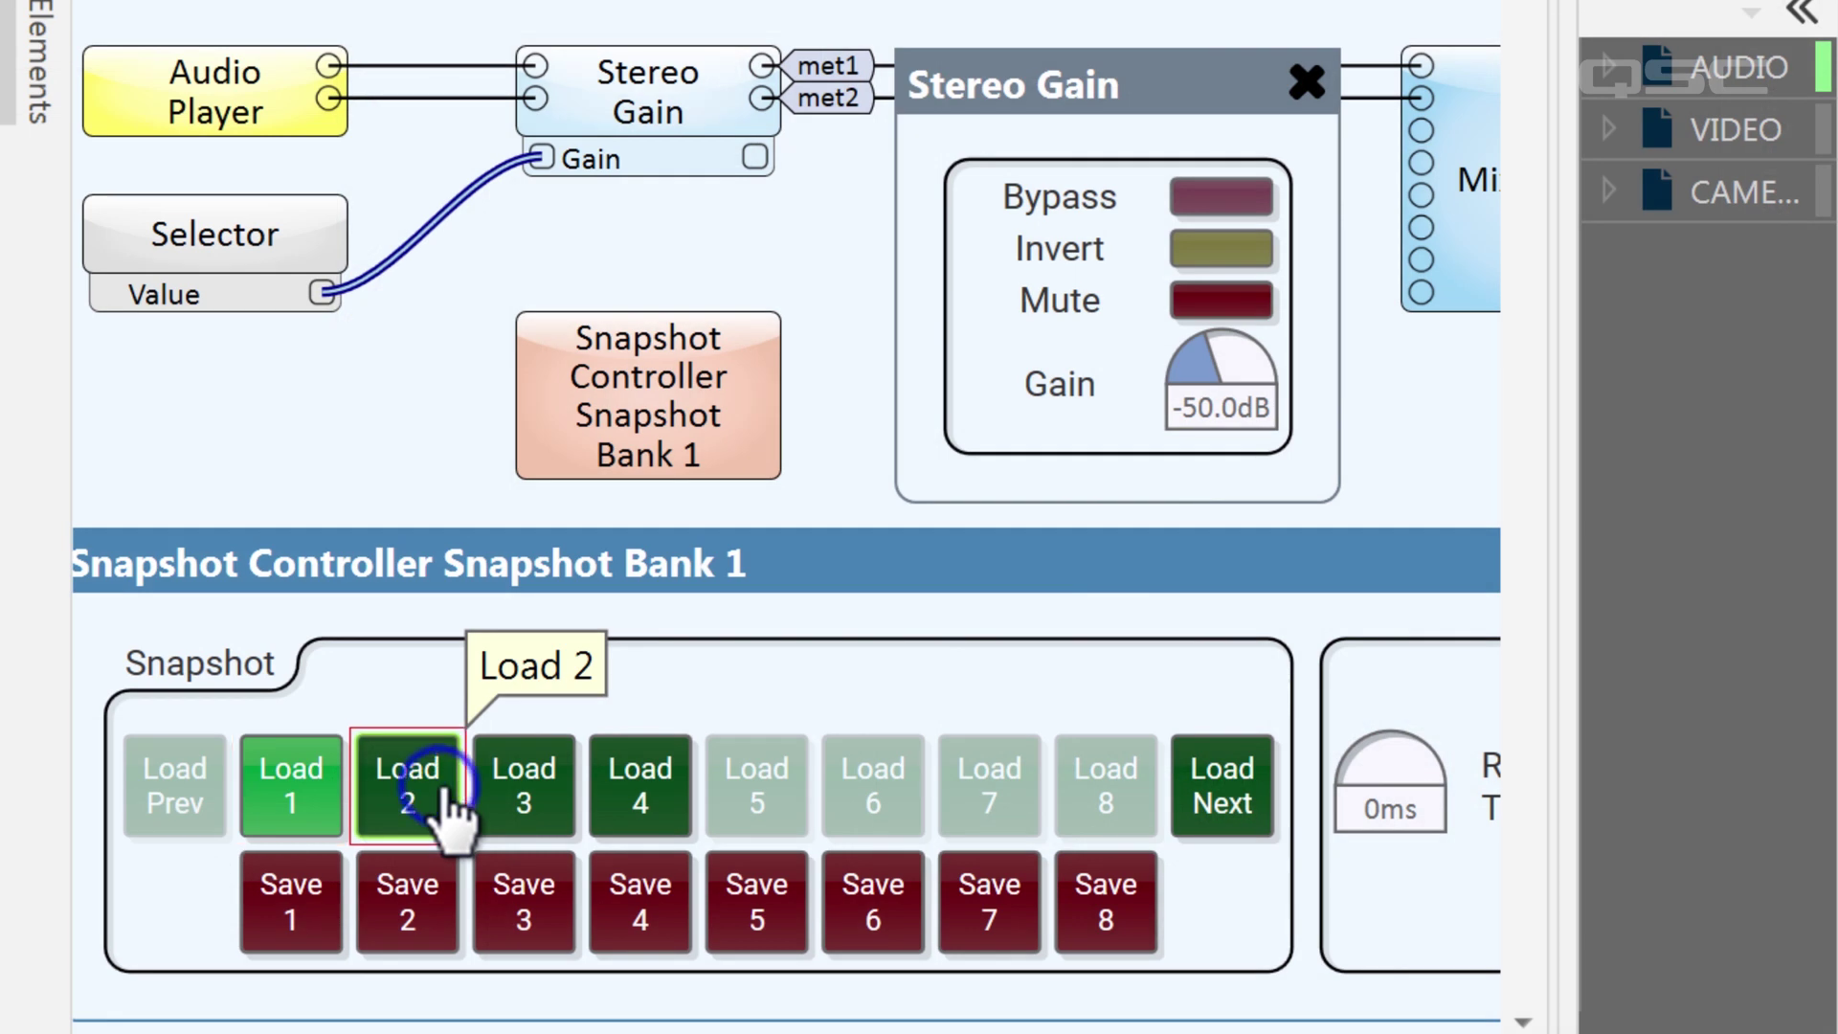
click(526, 800)
click(643, 804)
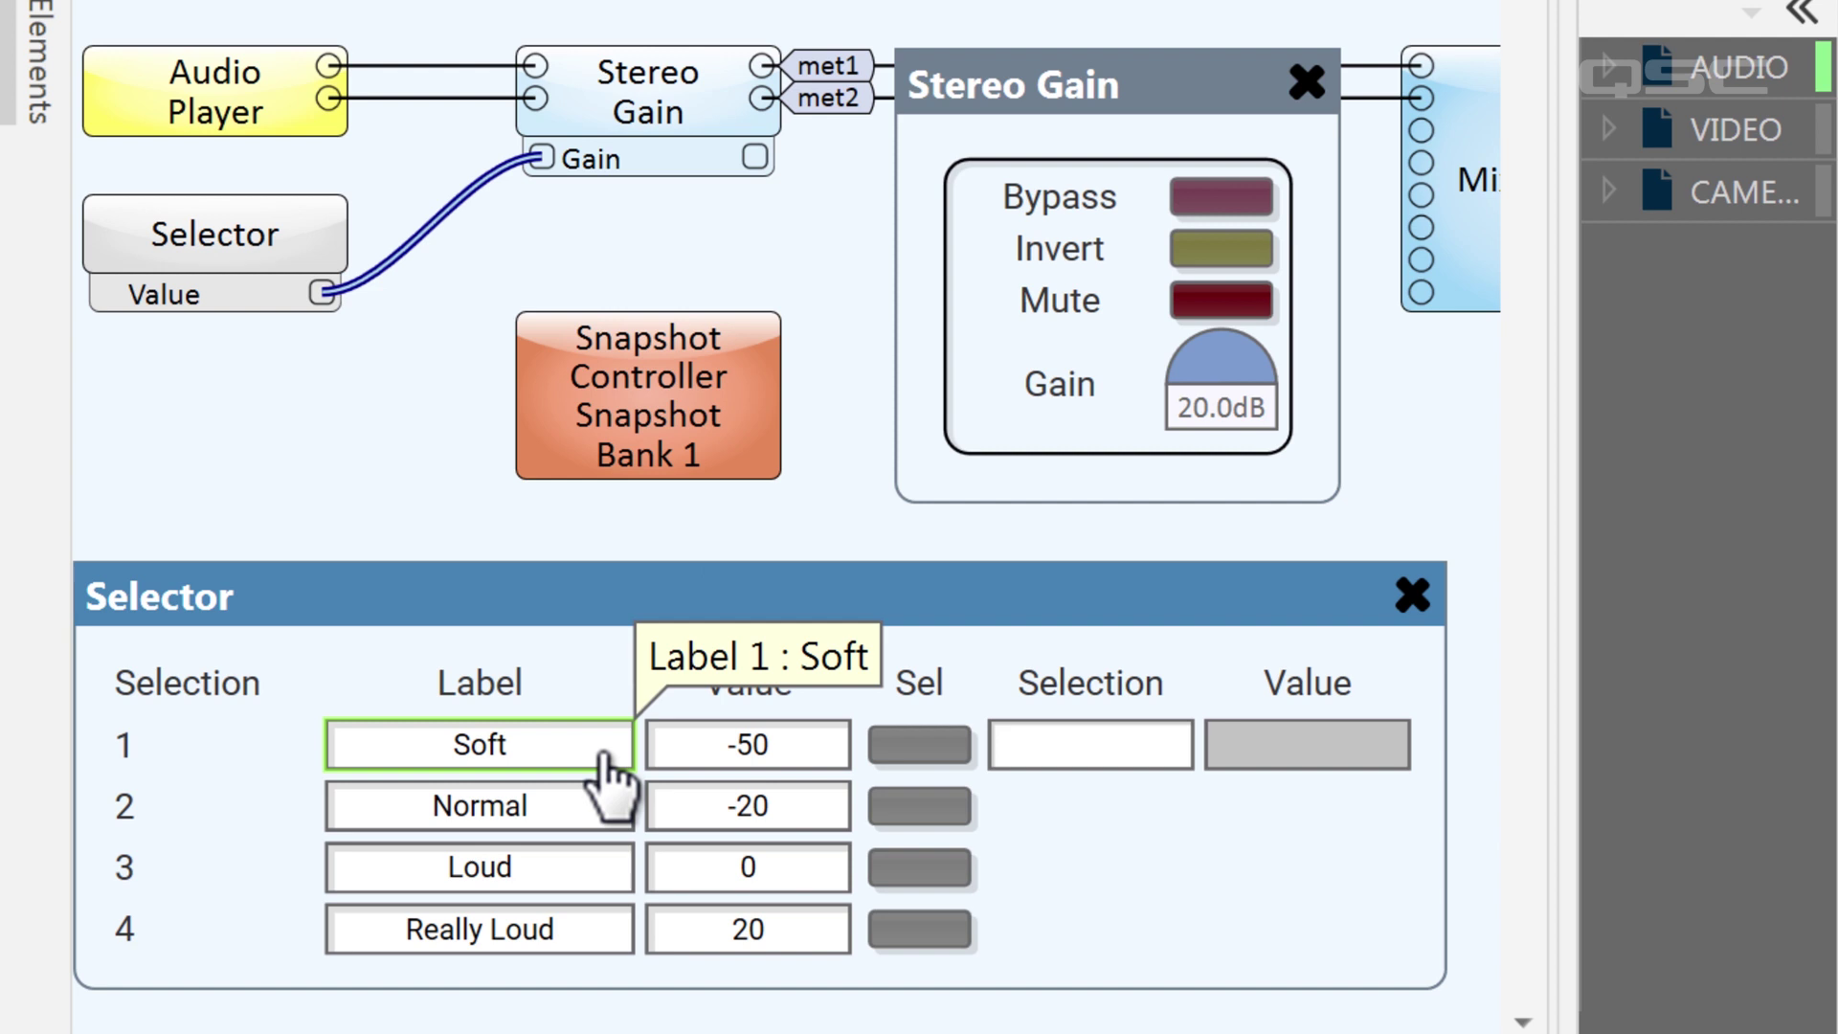
key(Return)
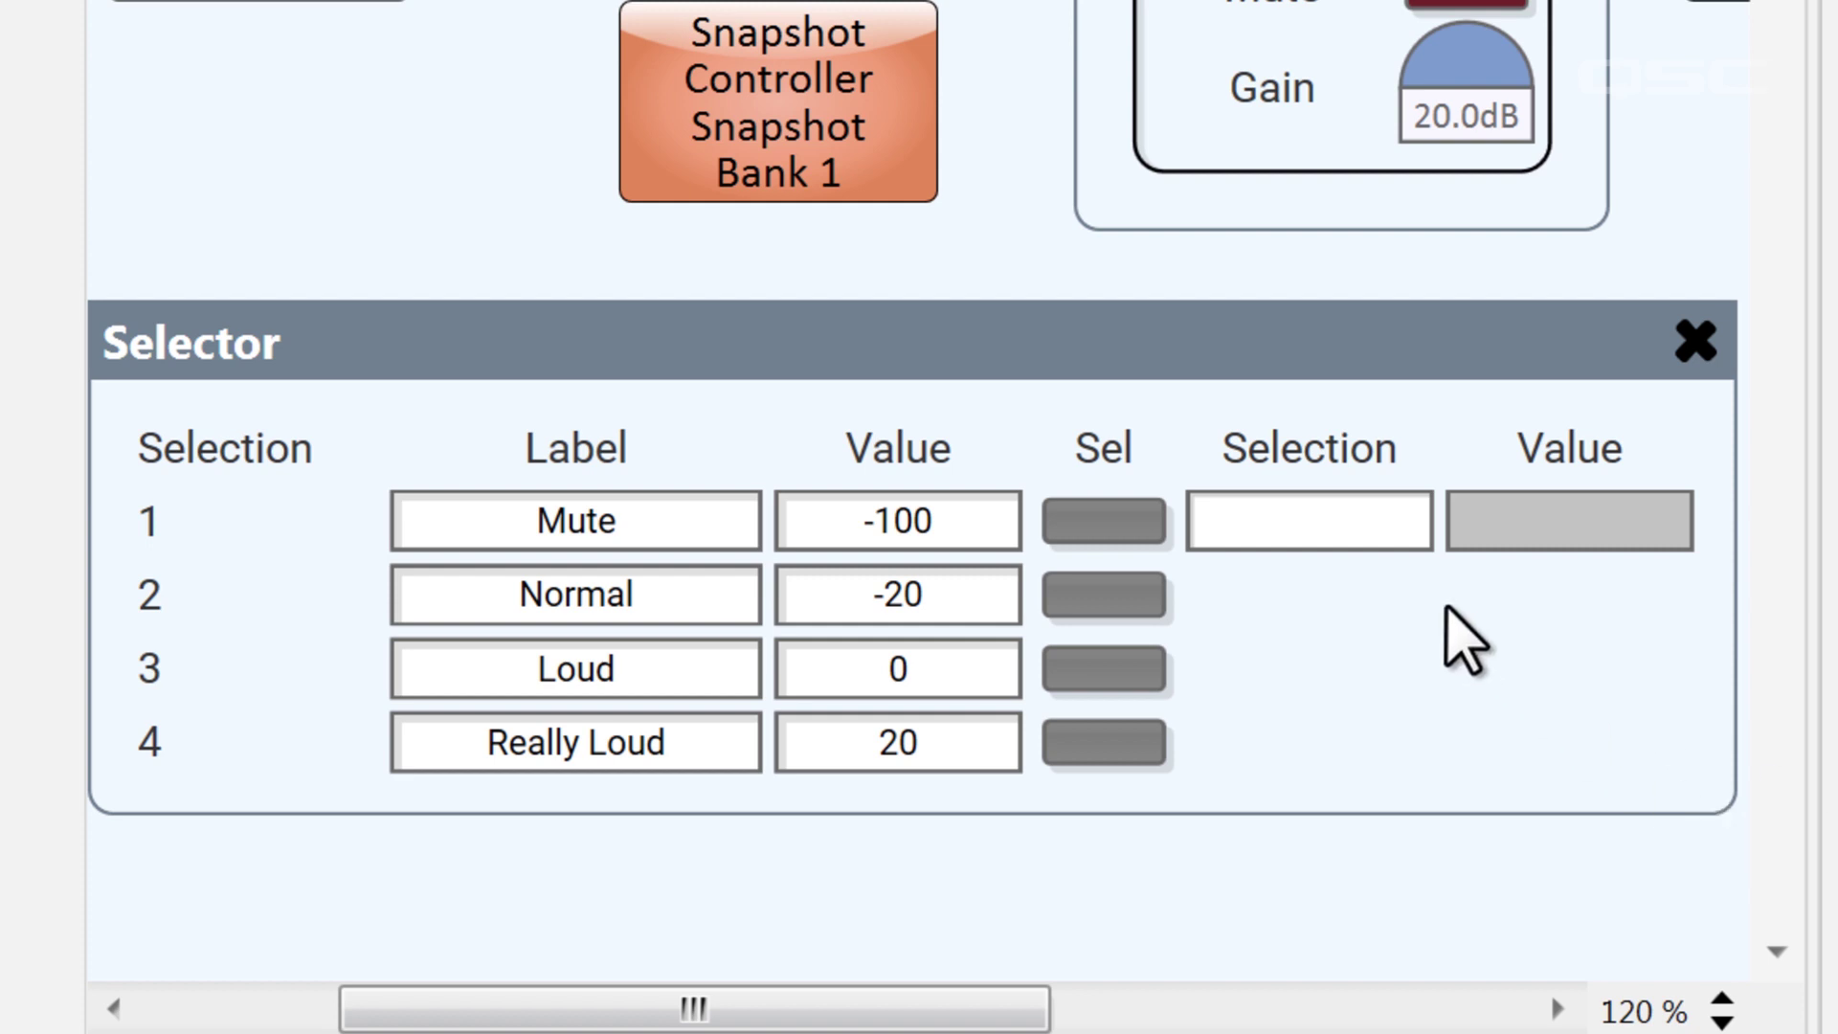
Place the Selector's Selection combo box in the Media Player panel, sized to fill the outline.
drag(1383, 535, 1837, 321)
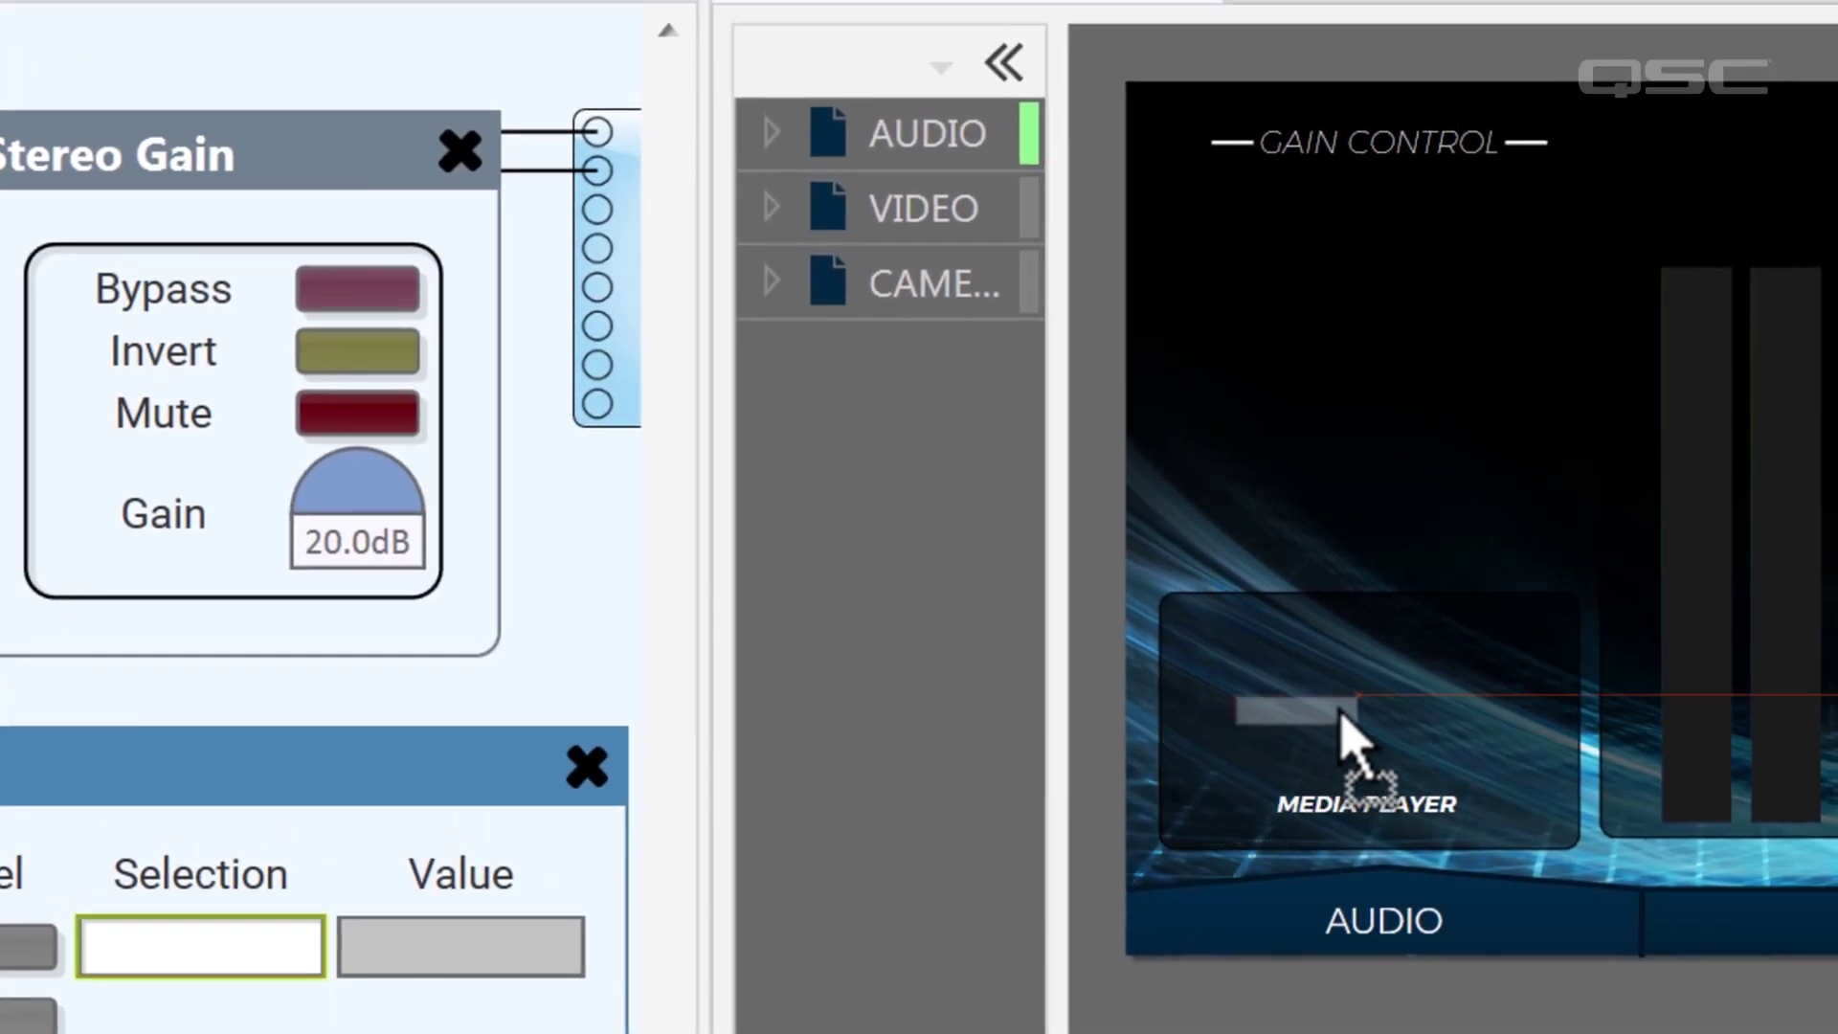
drag(1339, 711, 1290, 678)
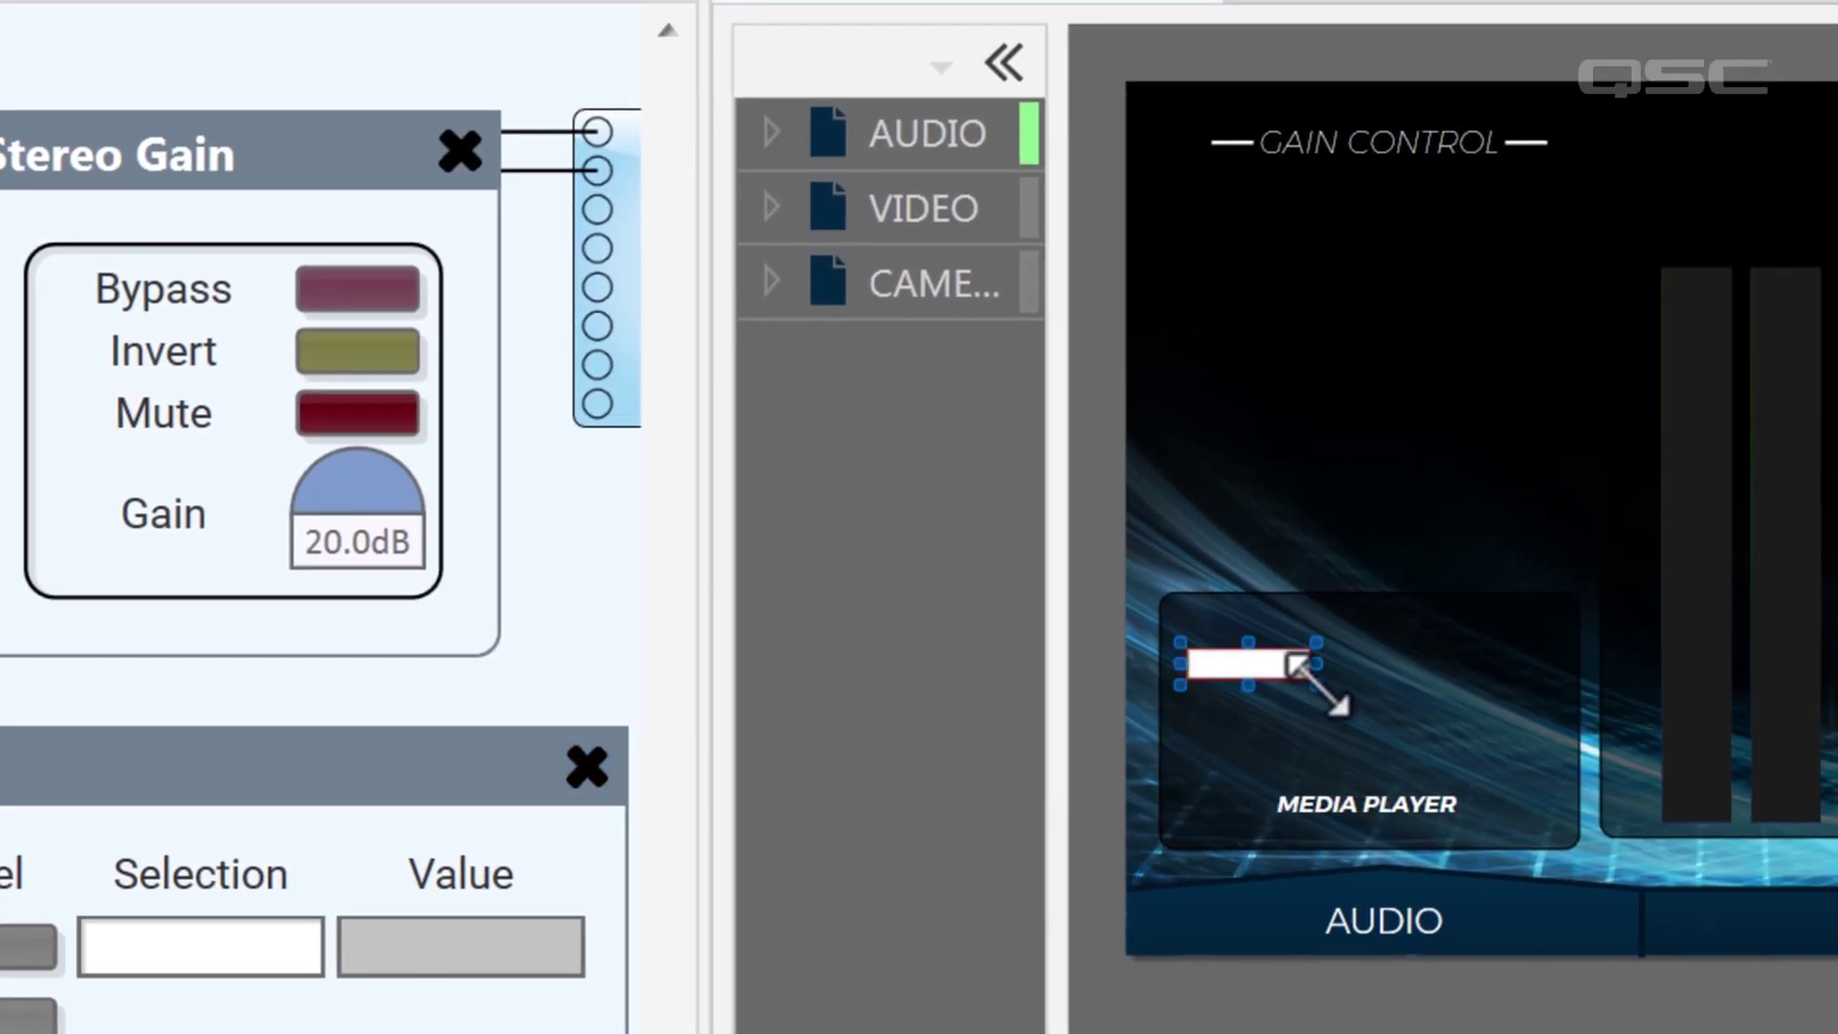
drag(1531, 733, 1534, 739)
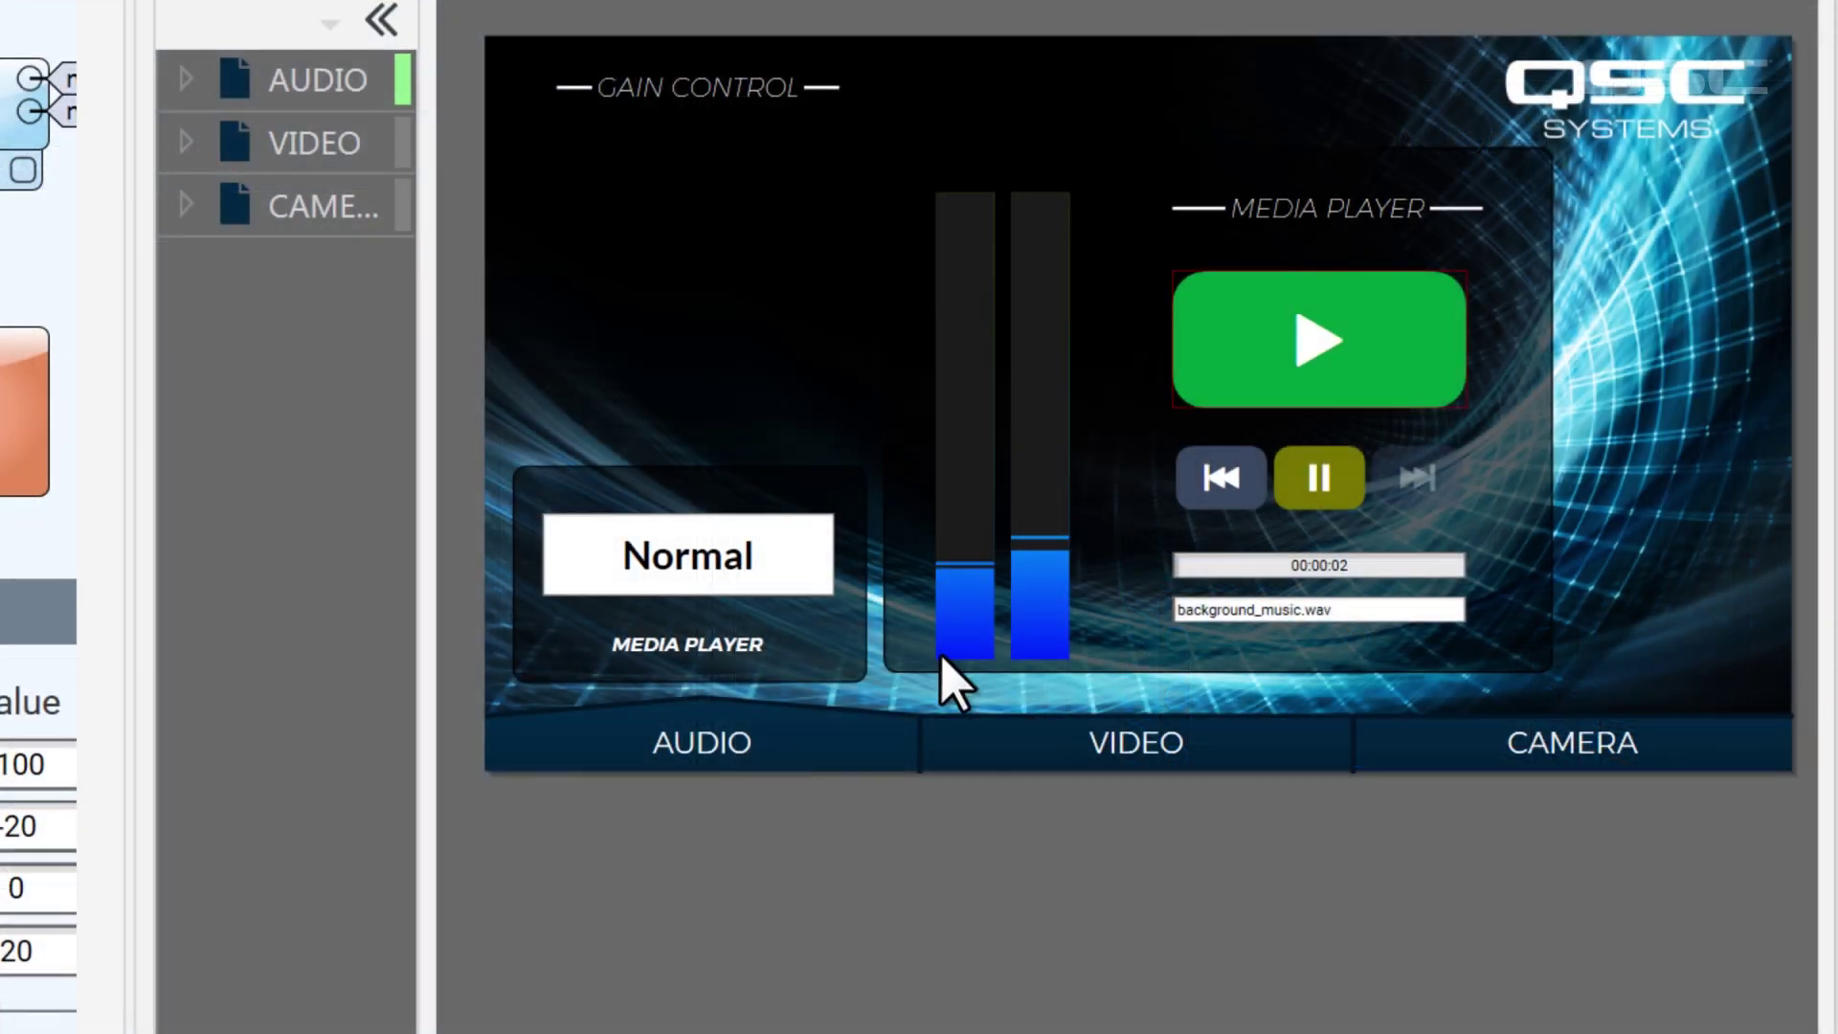
Pick Loud, Really Loud, Mute, then Normal from the combo box to check the levels.
click(804, 579)
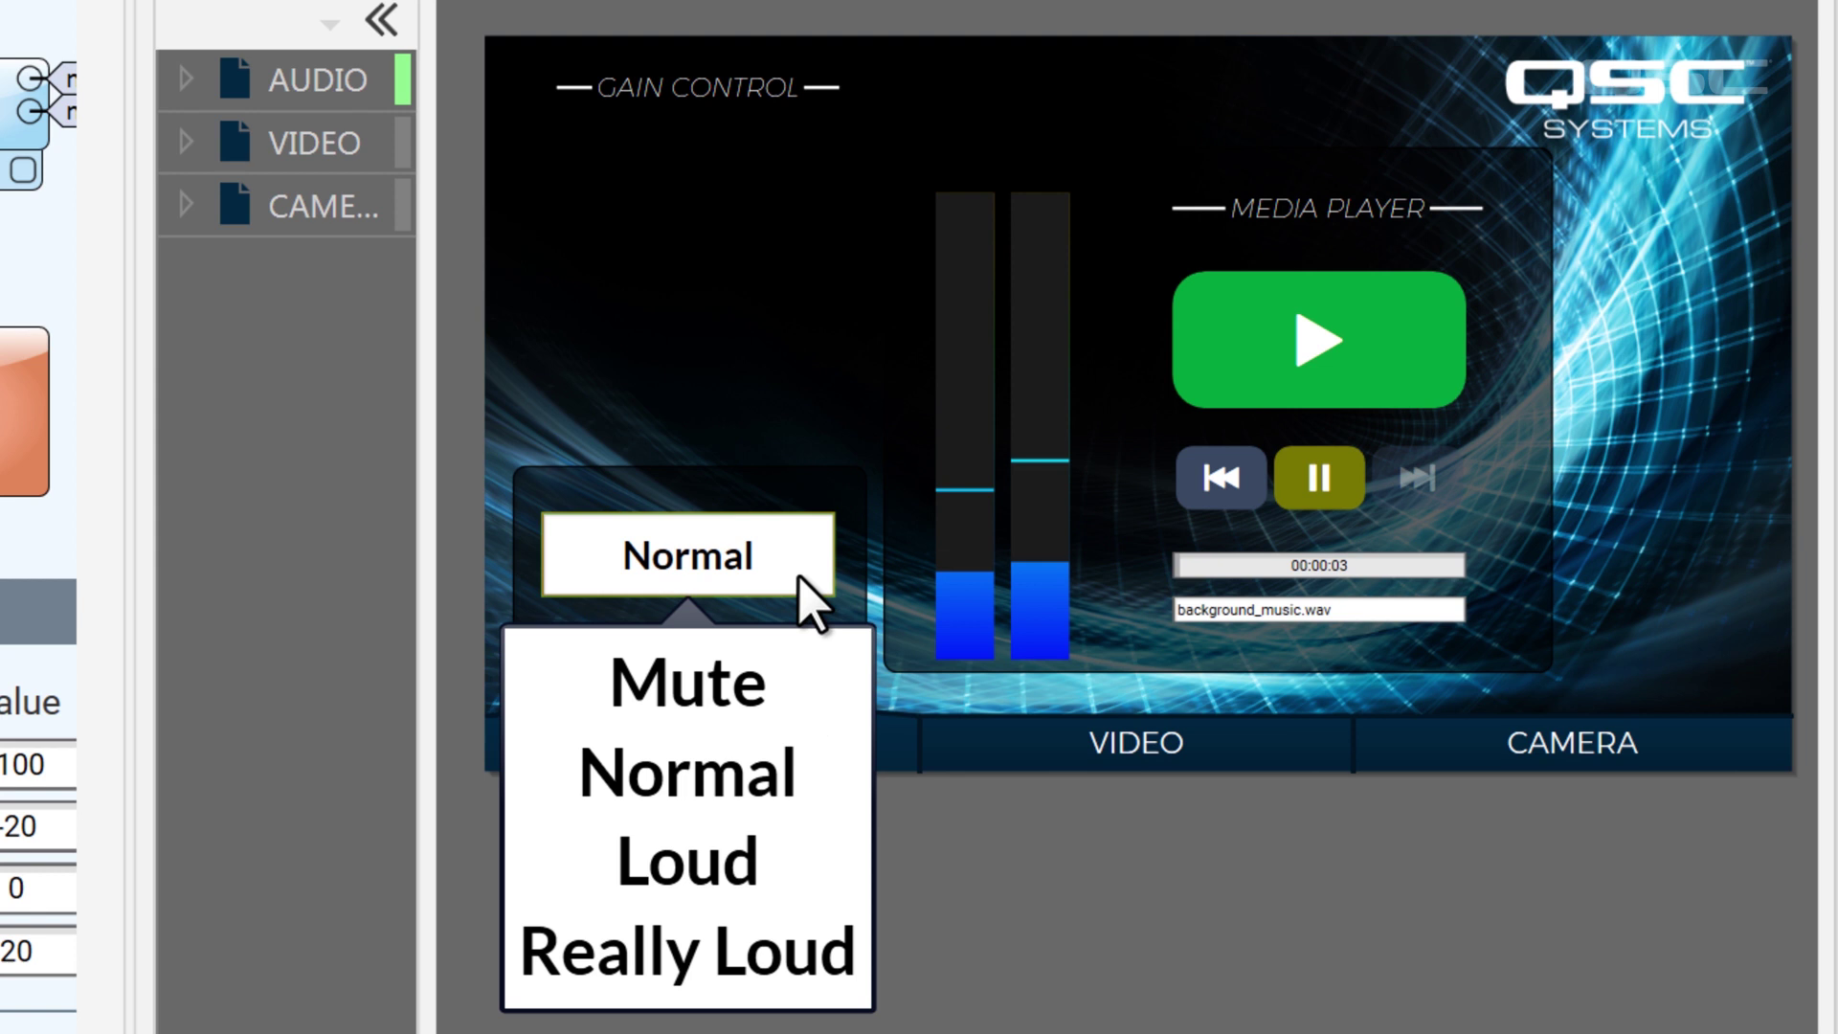
click(687, 860)
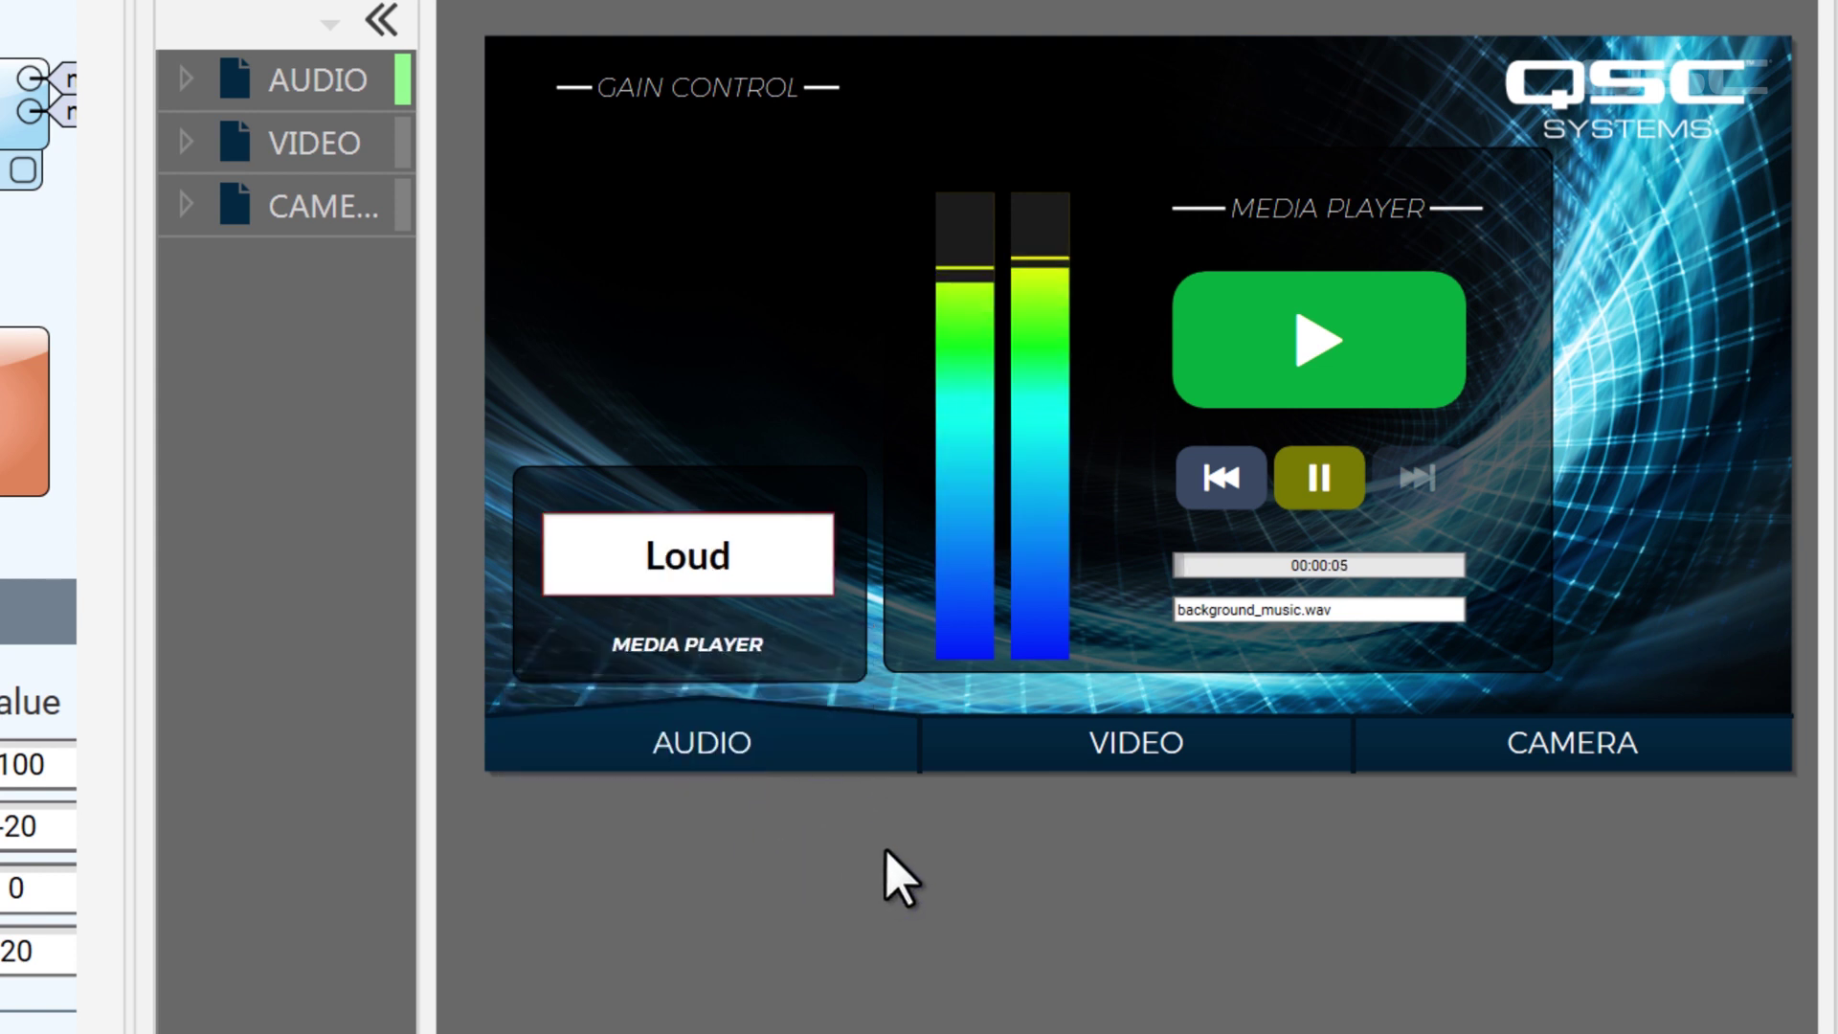
click(804, 592)
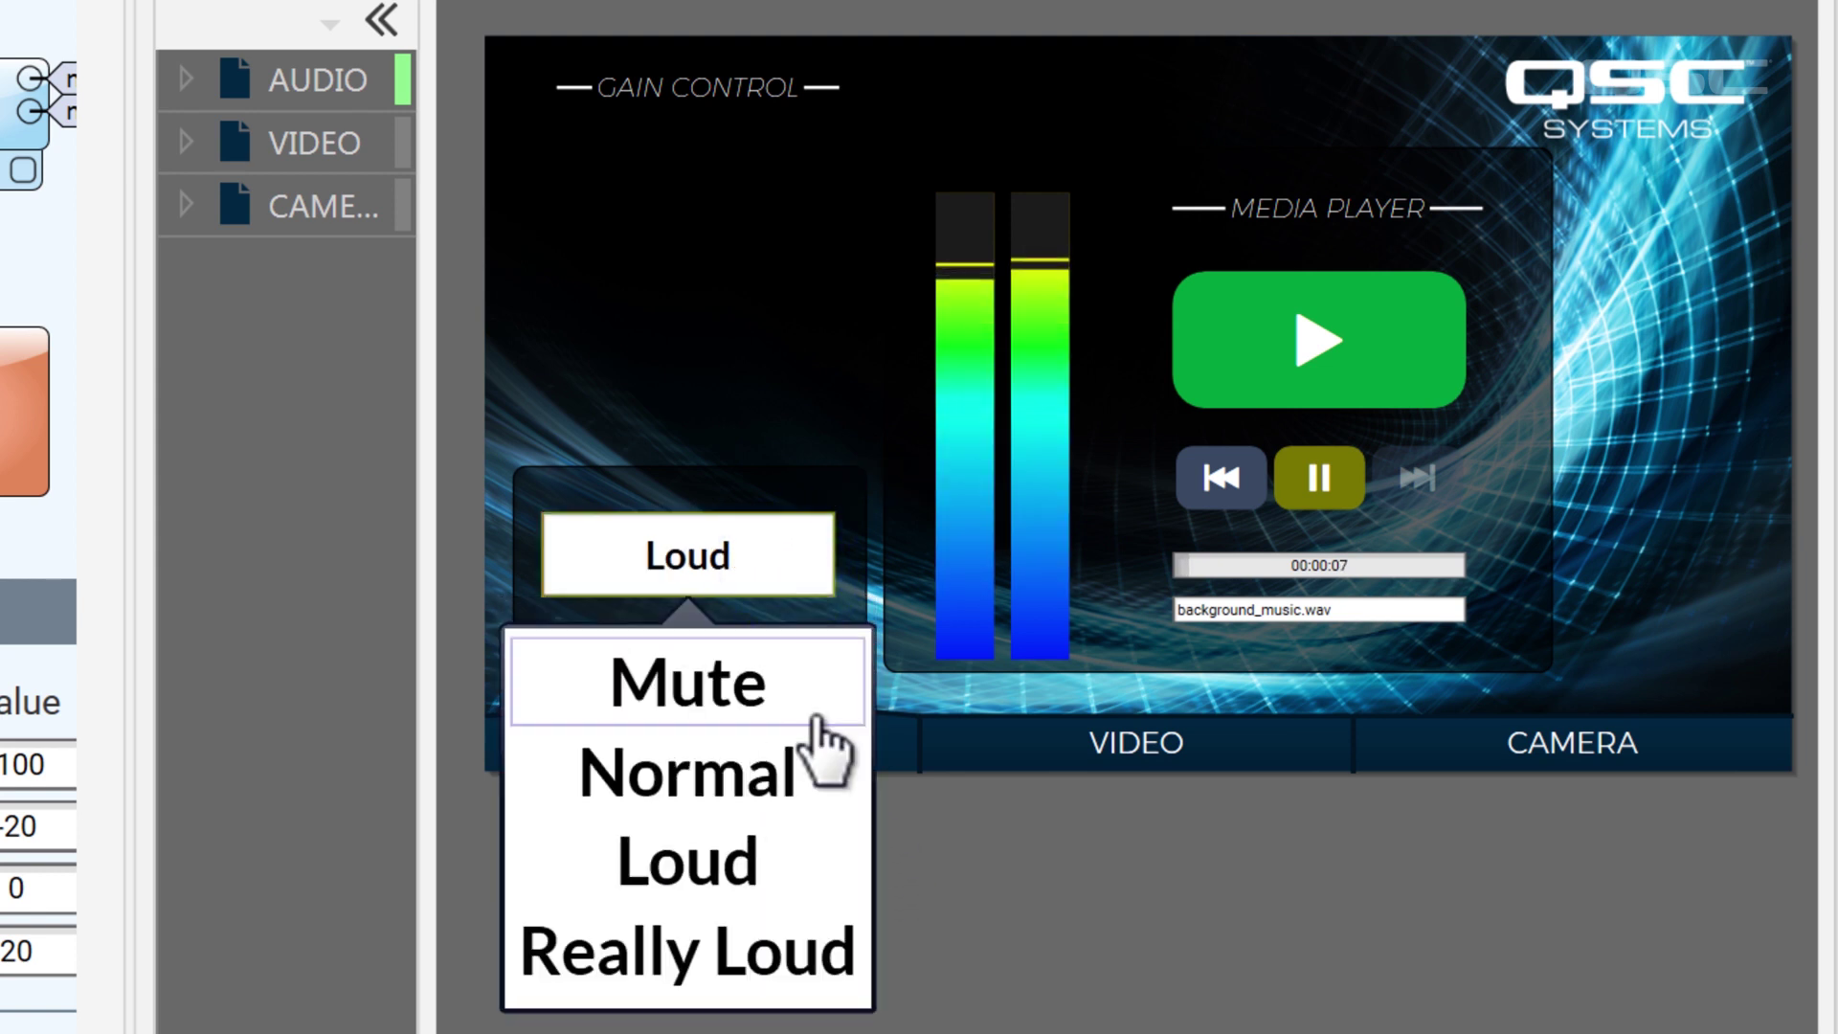
click(829, 957)
click(800, 548)
click(829, 713)
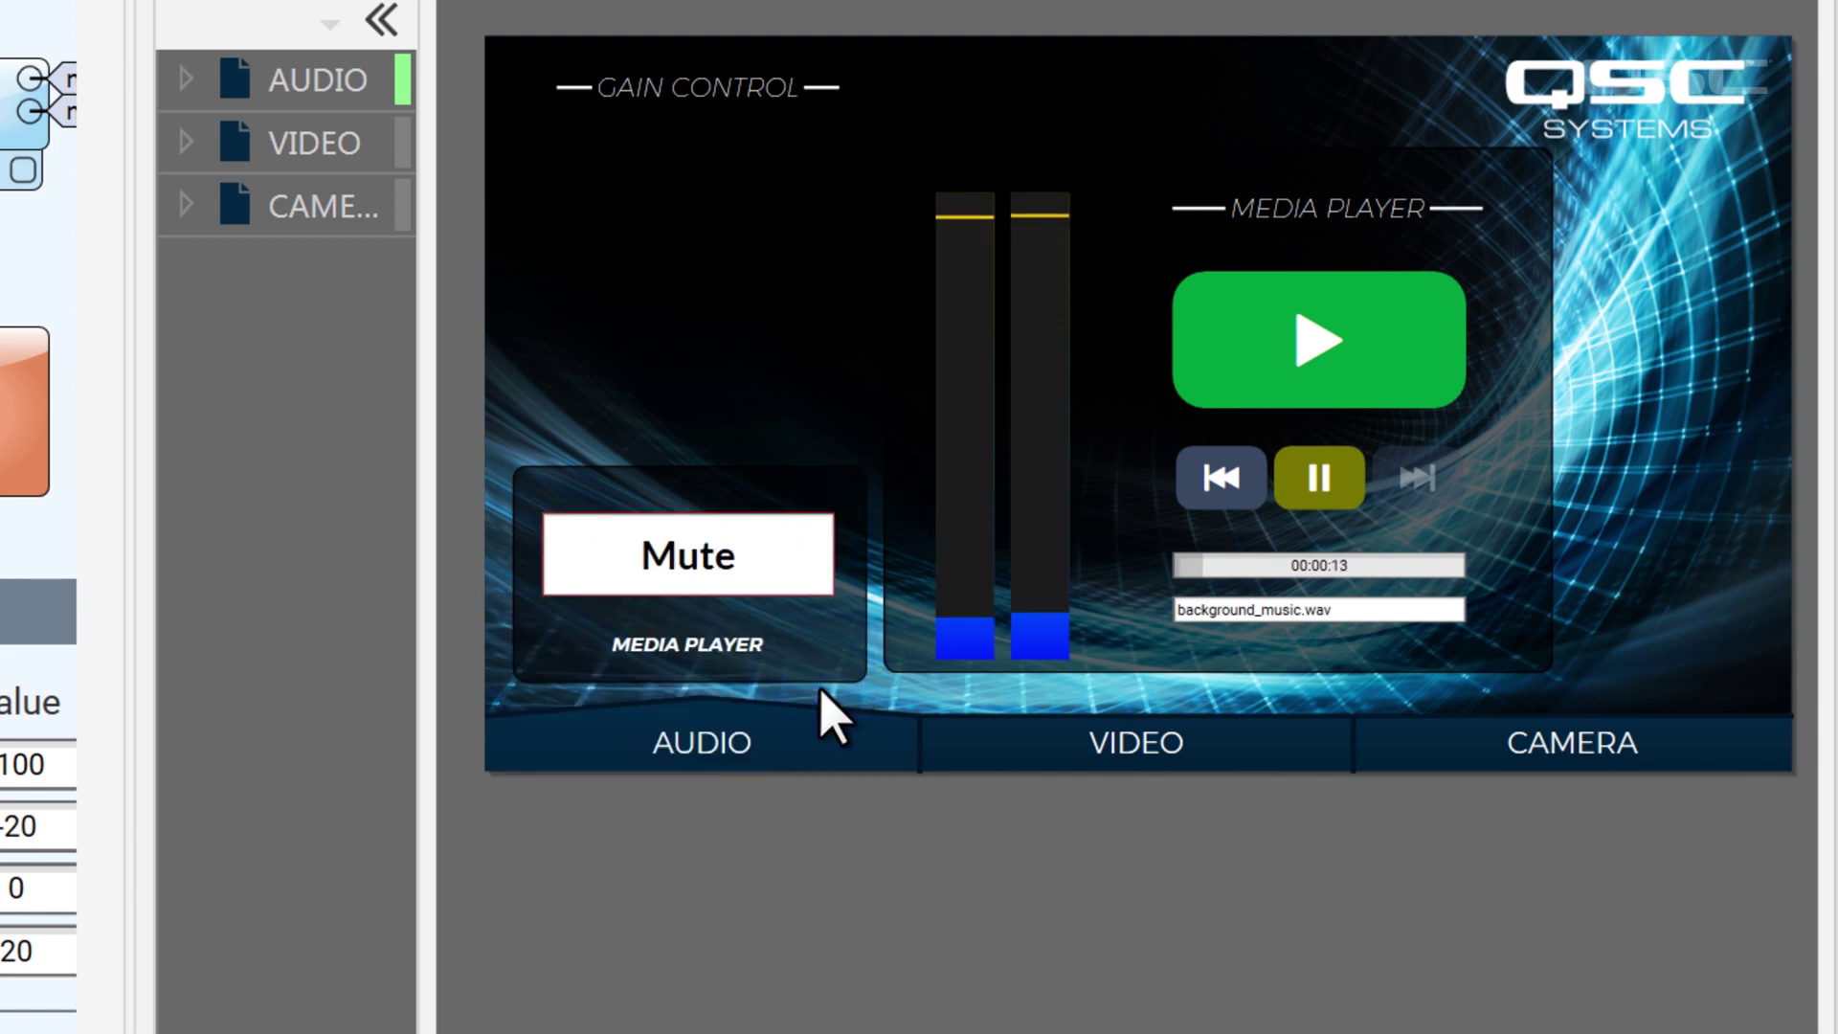
click(802, 559)
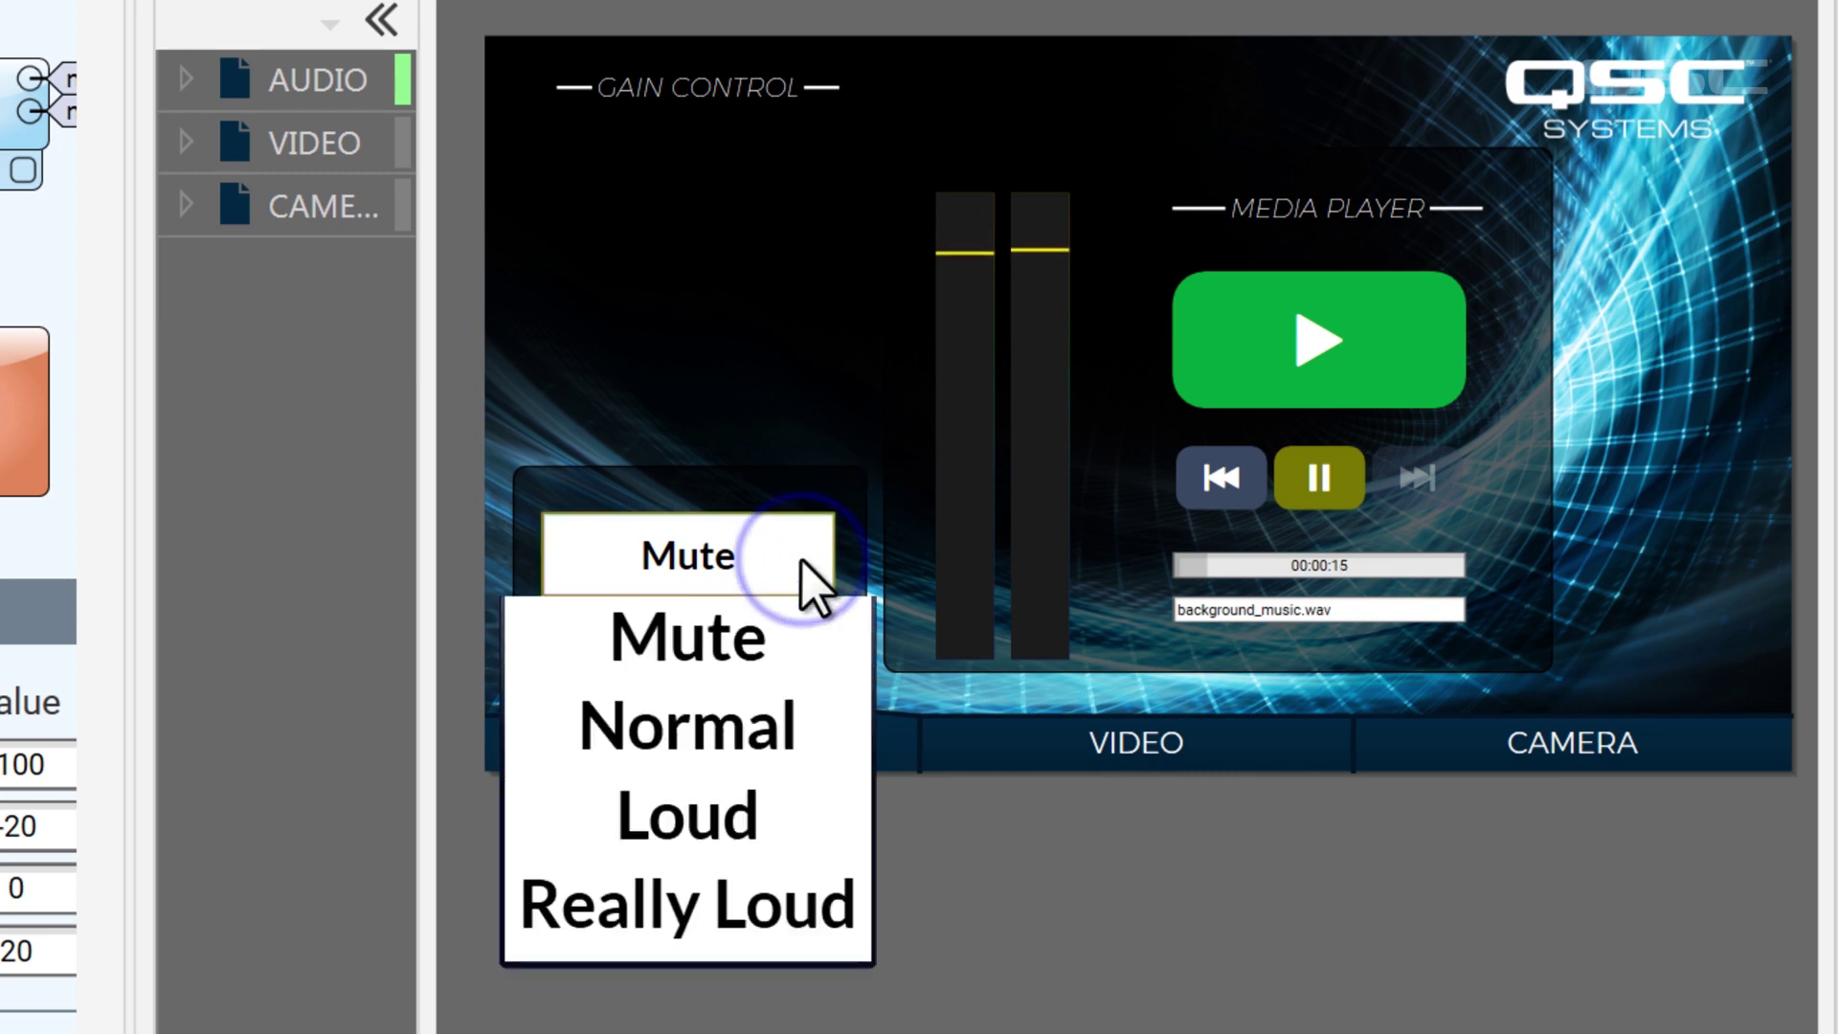
click(839, 795)
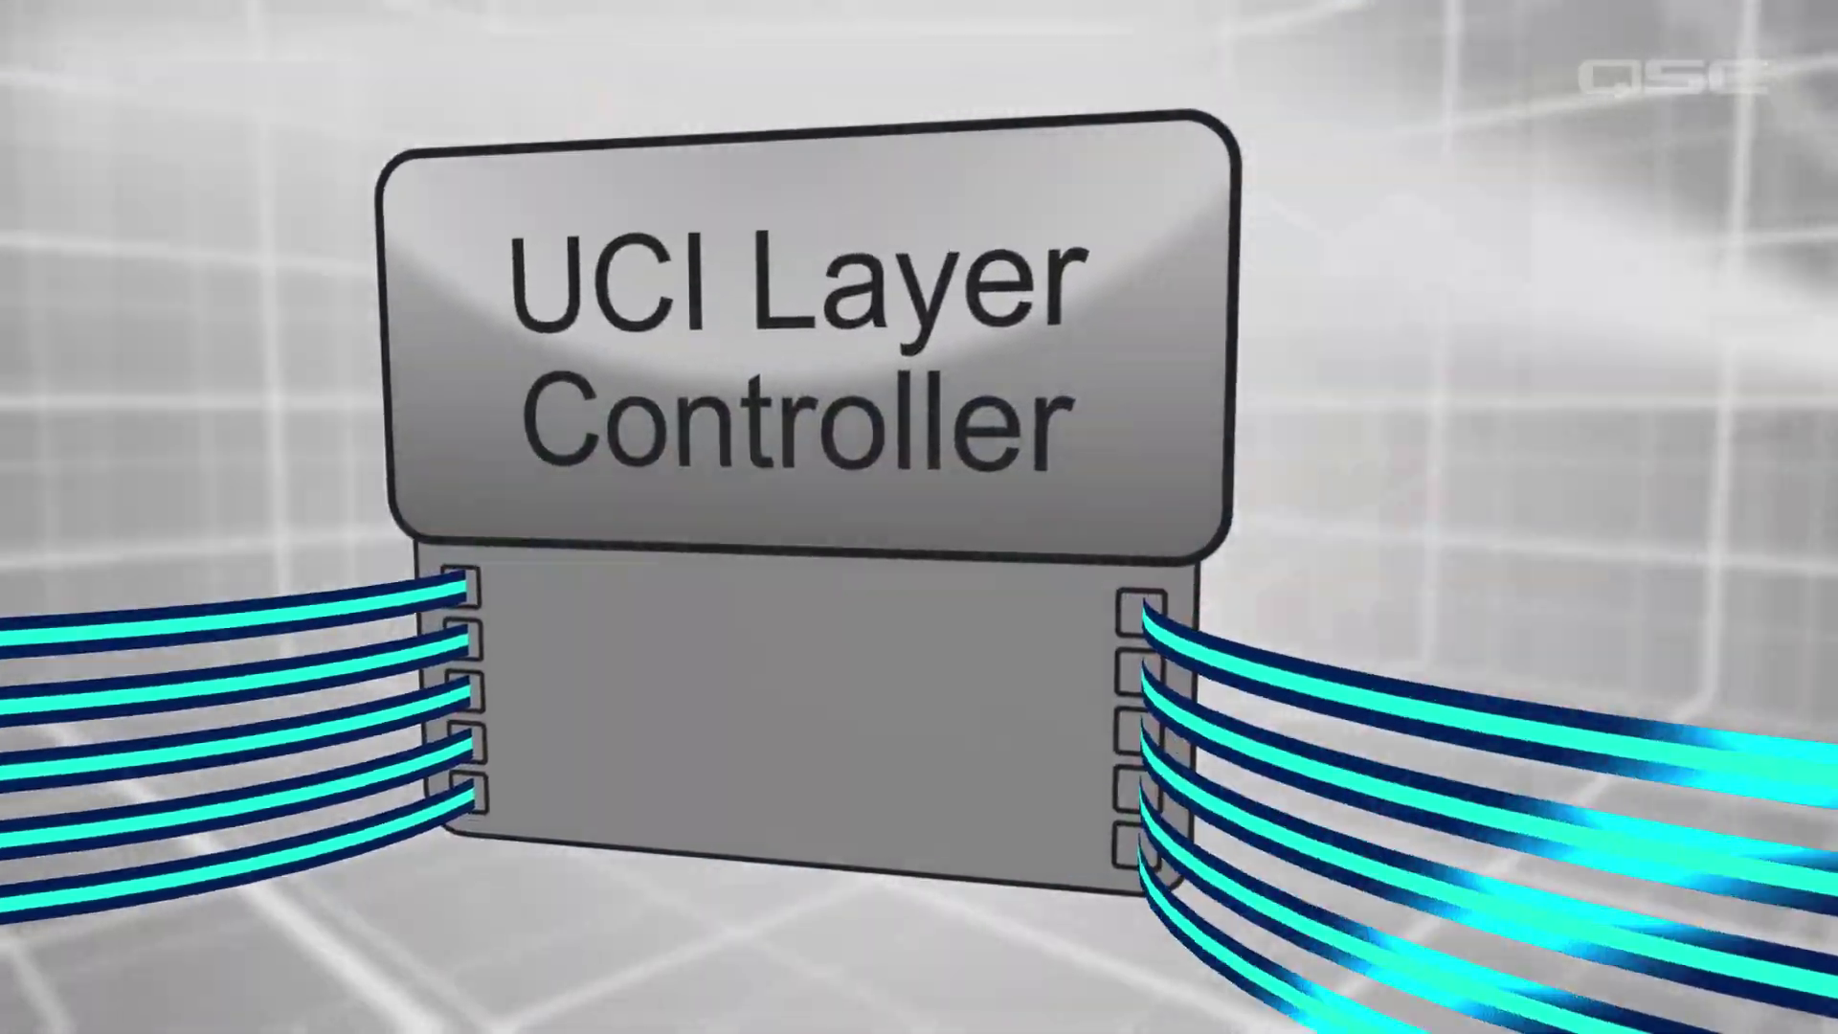
Place the PAGING button at the lower left of the Grills layout and open the Zone Paging Menu.
drag(1000, 790, 785, 668)
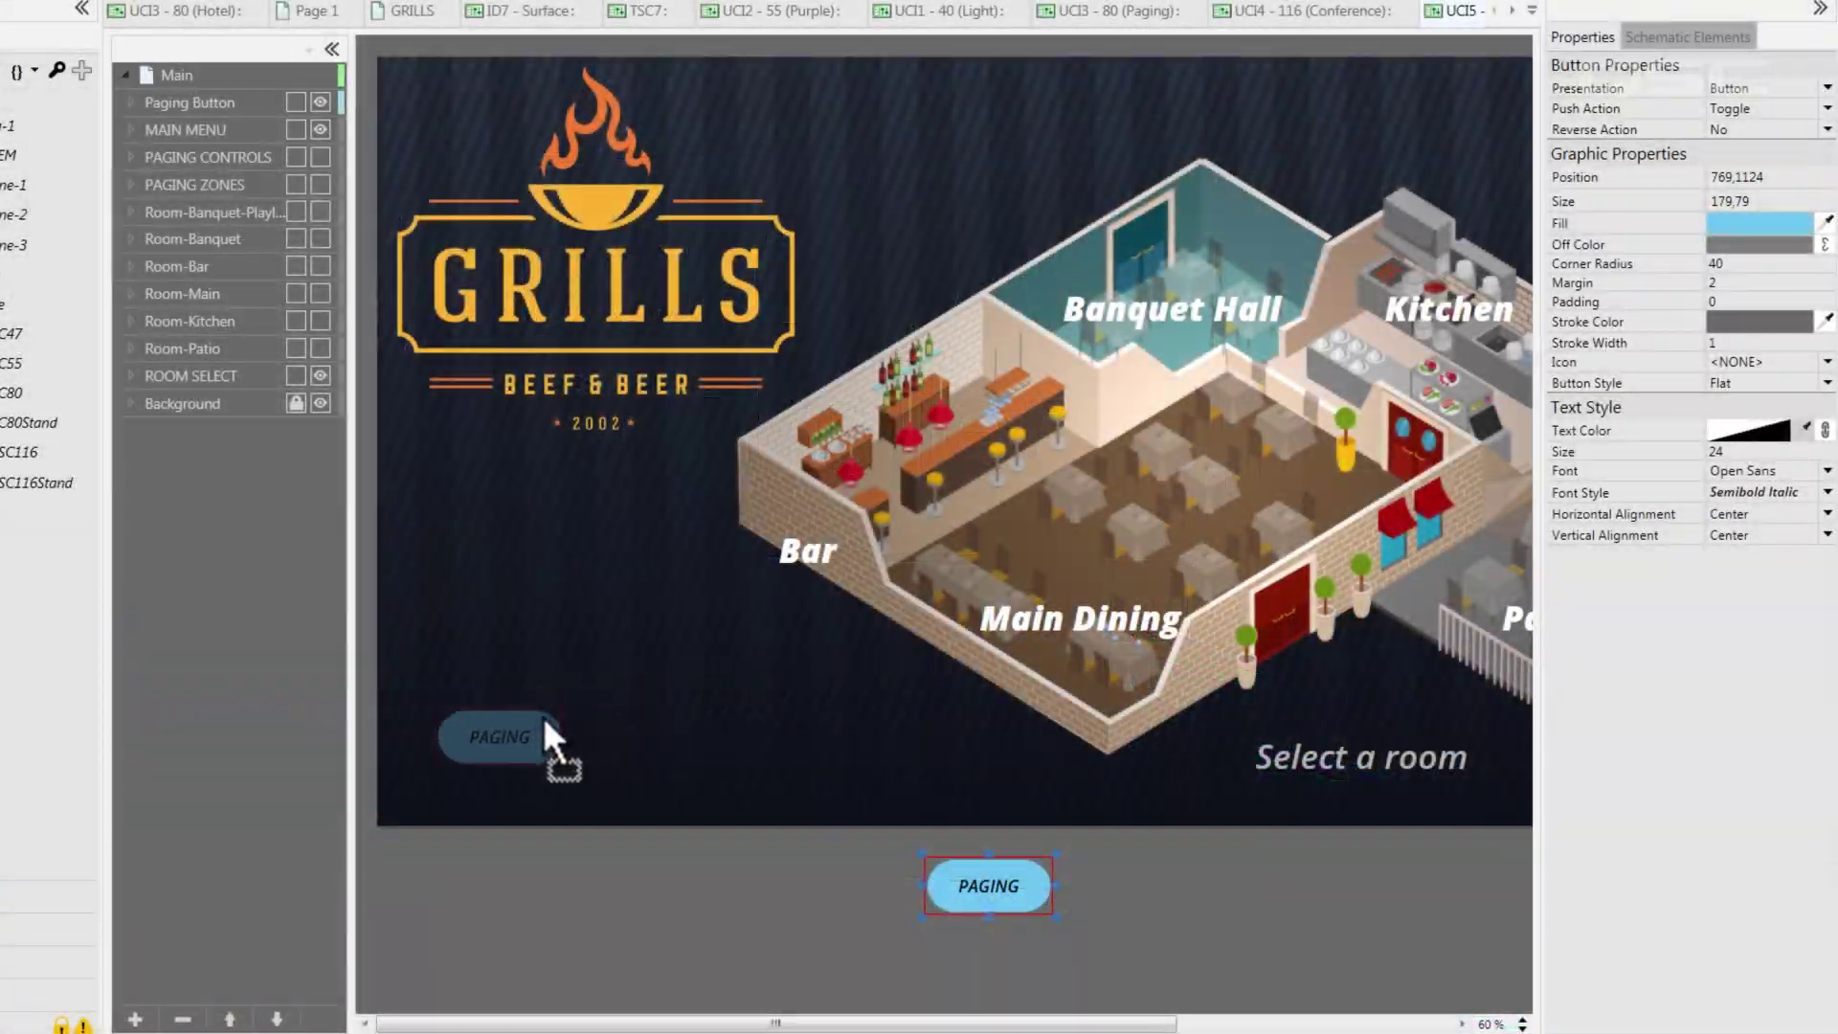
drag(519, 738, 520, 738)
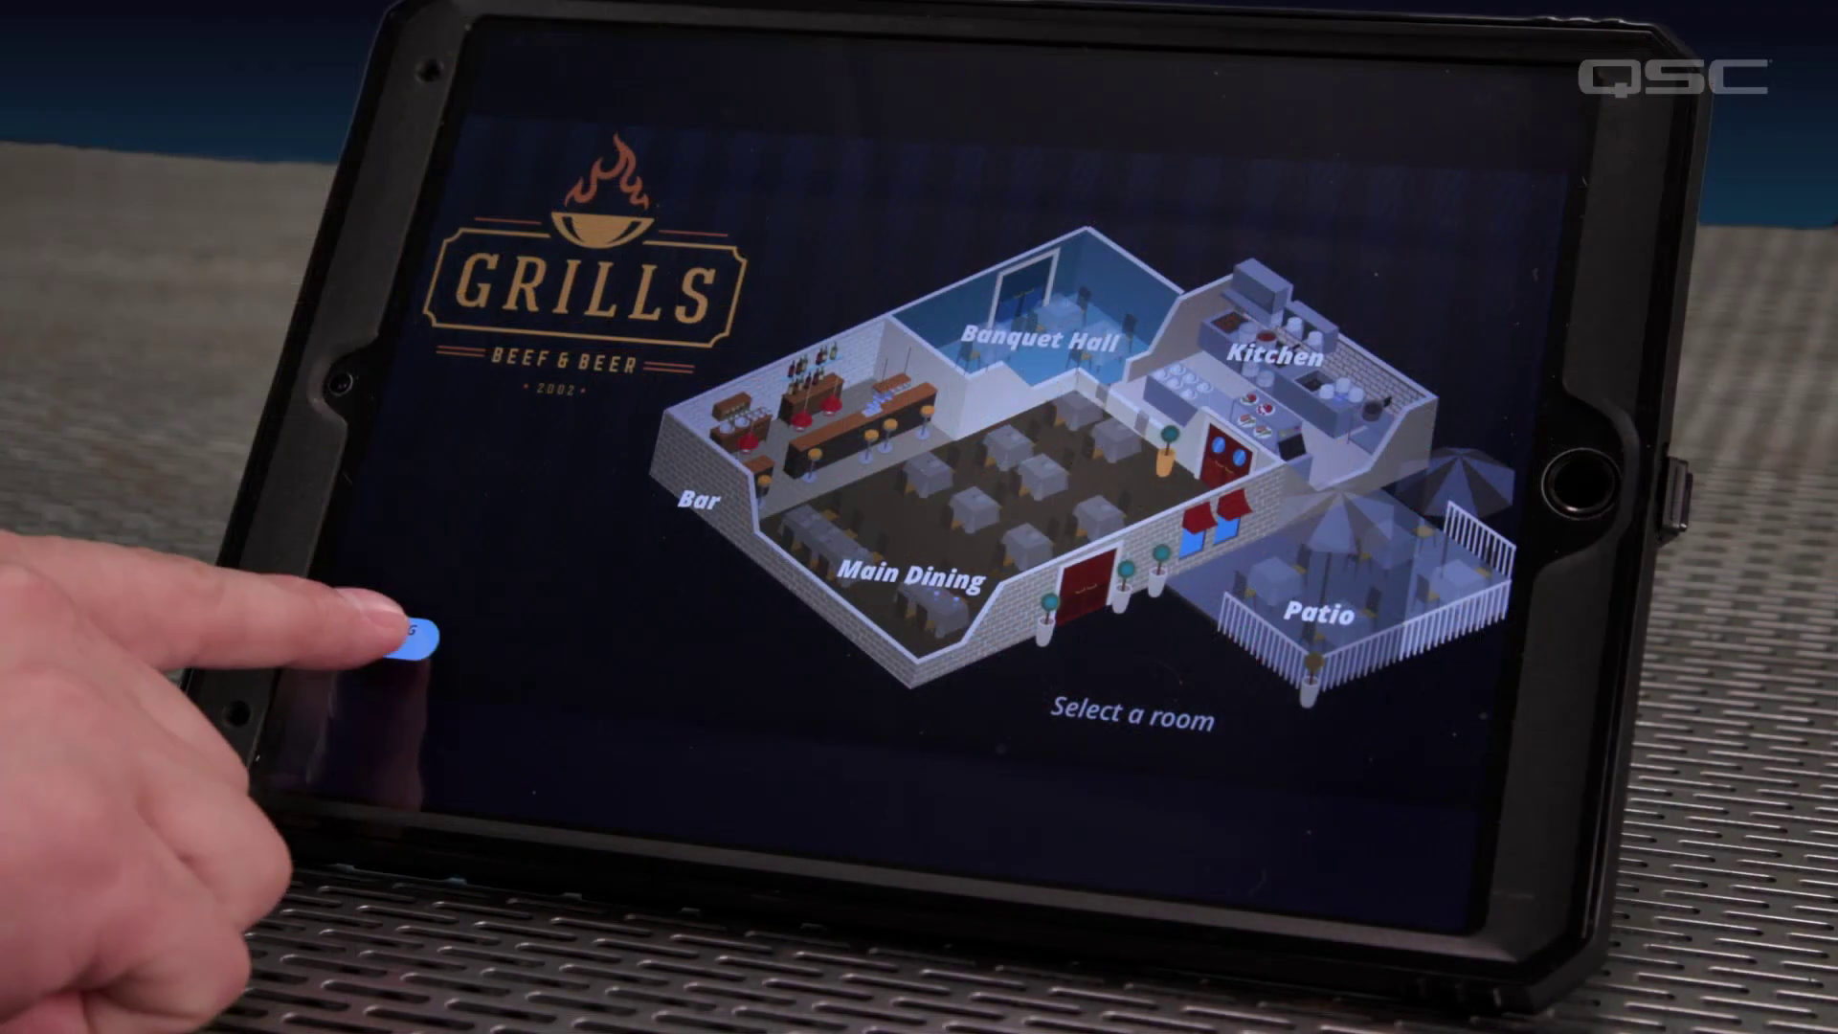
click(391, 647)
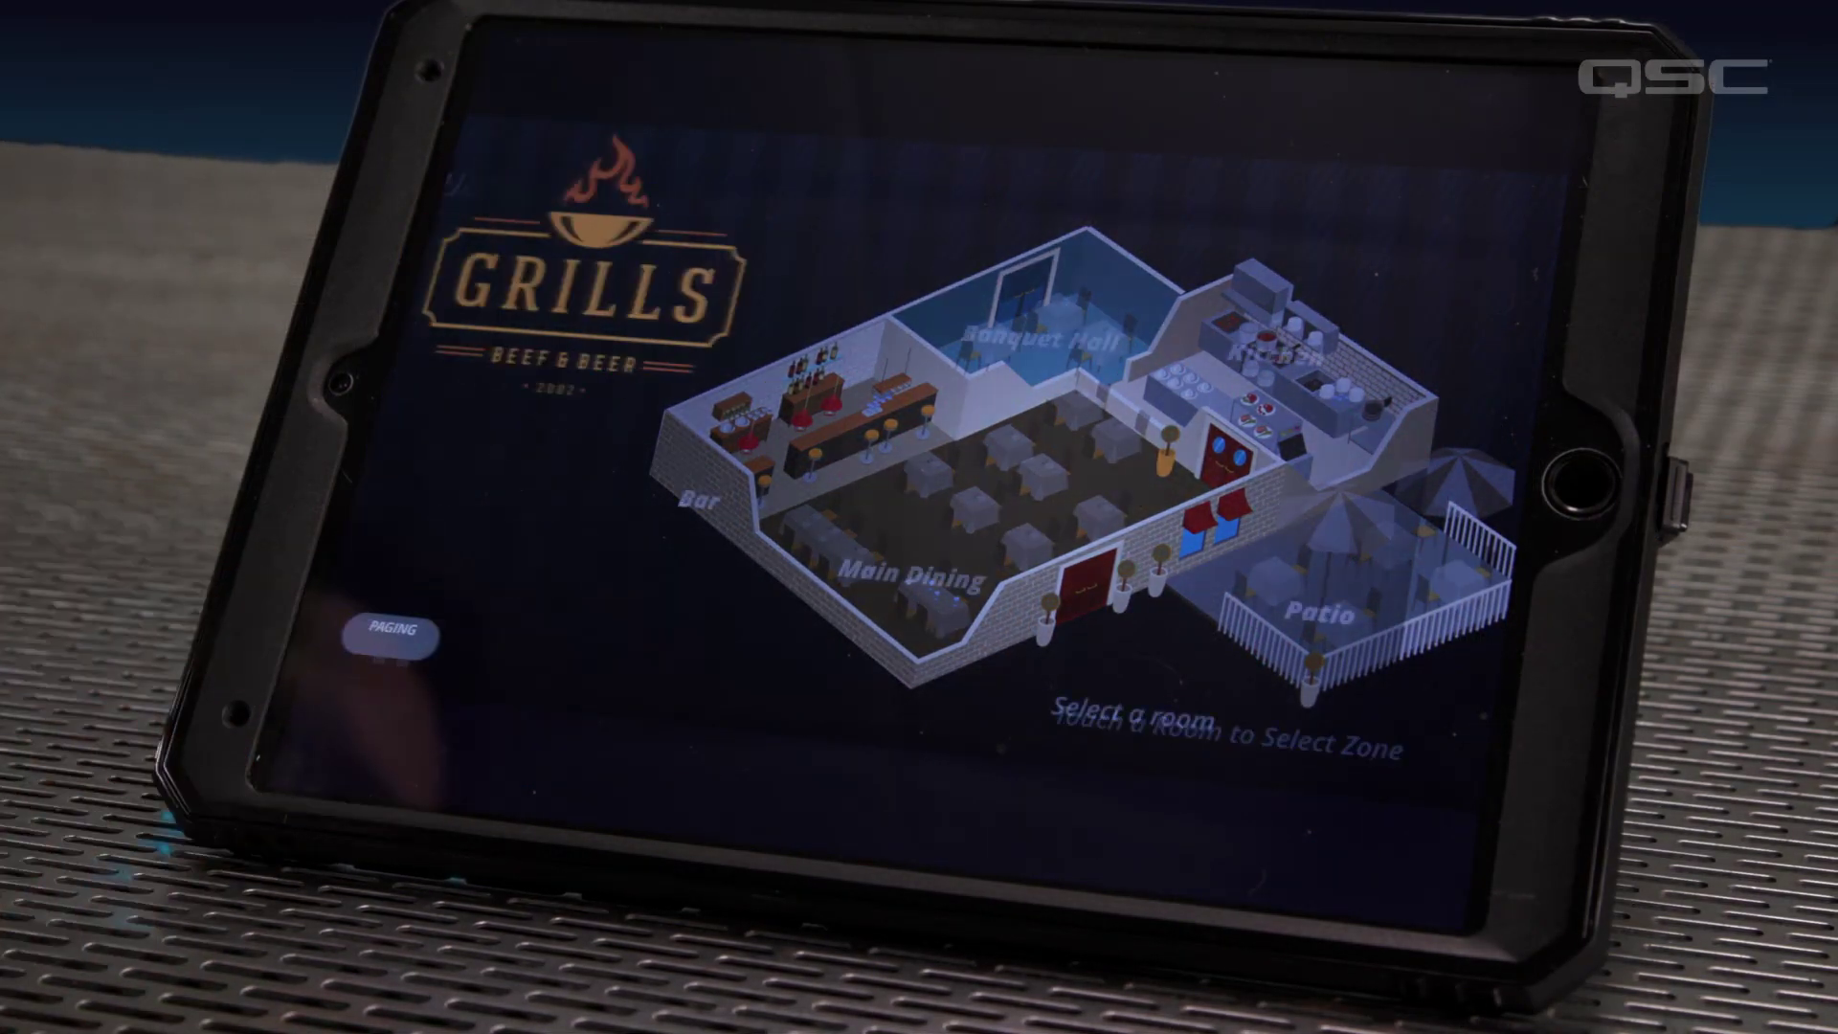
click(390, 635)
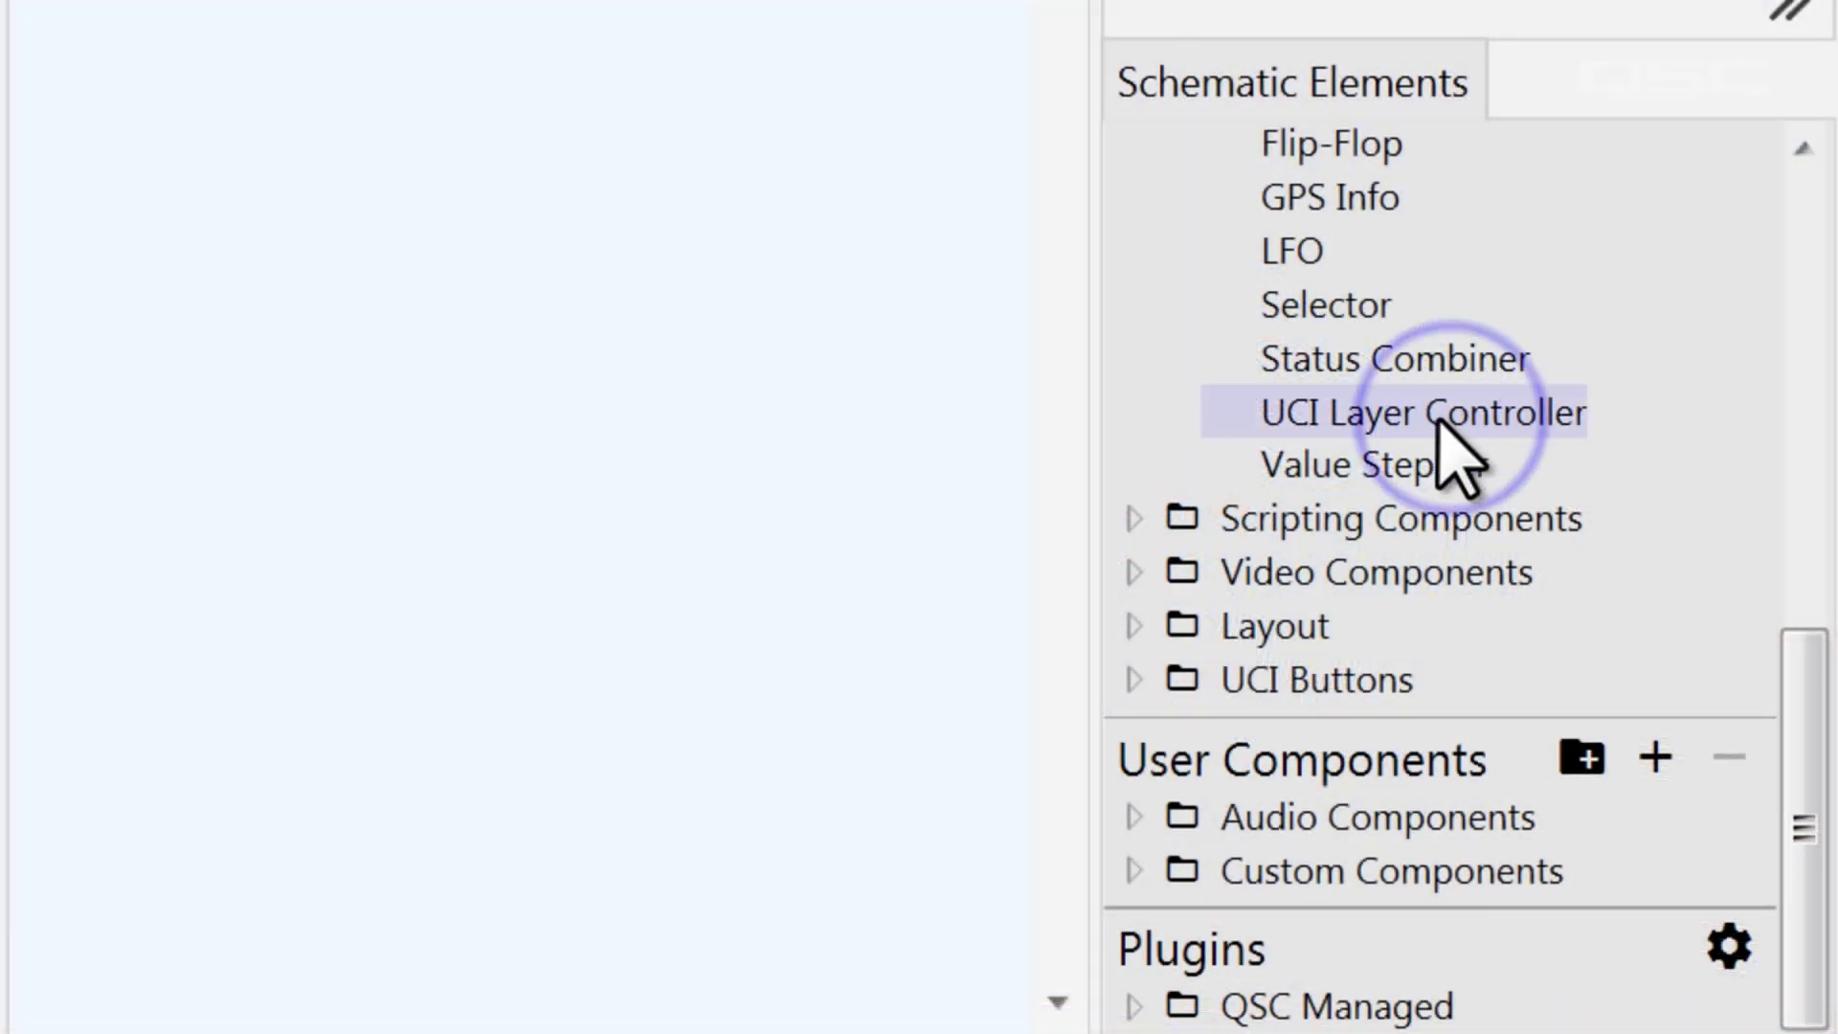
Add a UCI Layer Controller below the Selector and toggle the Volume layer off and on.
drag(1439, 421, 52, 0)
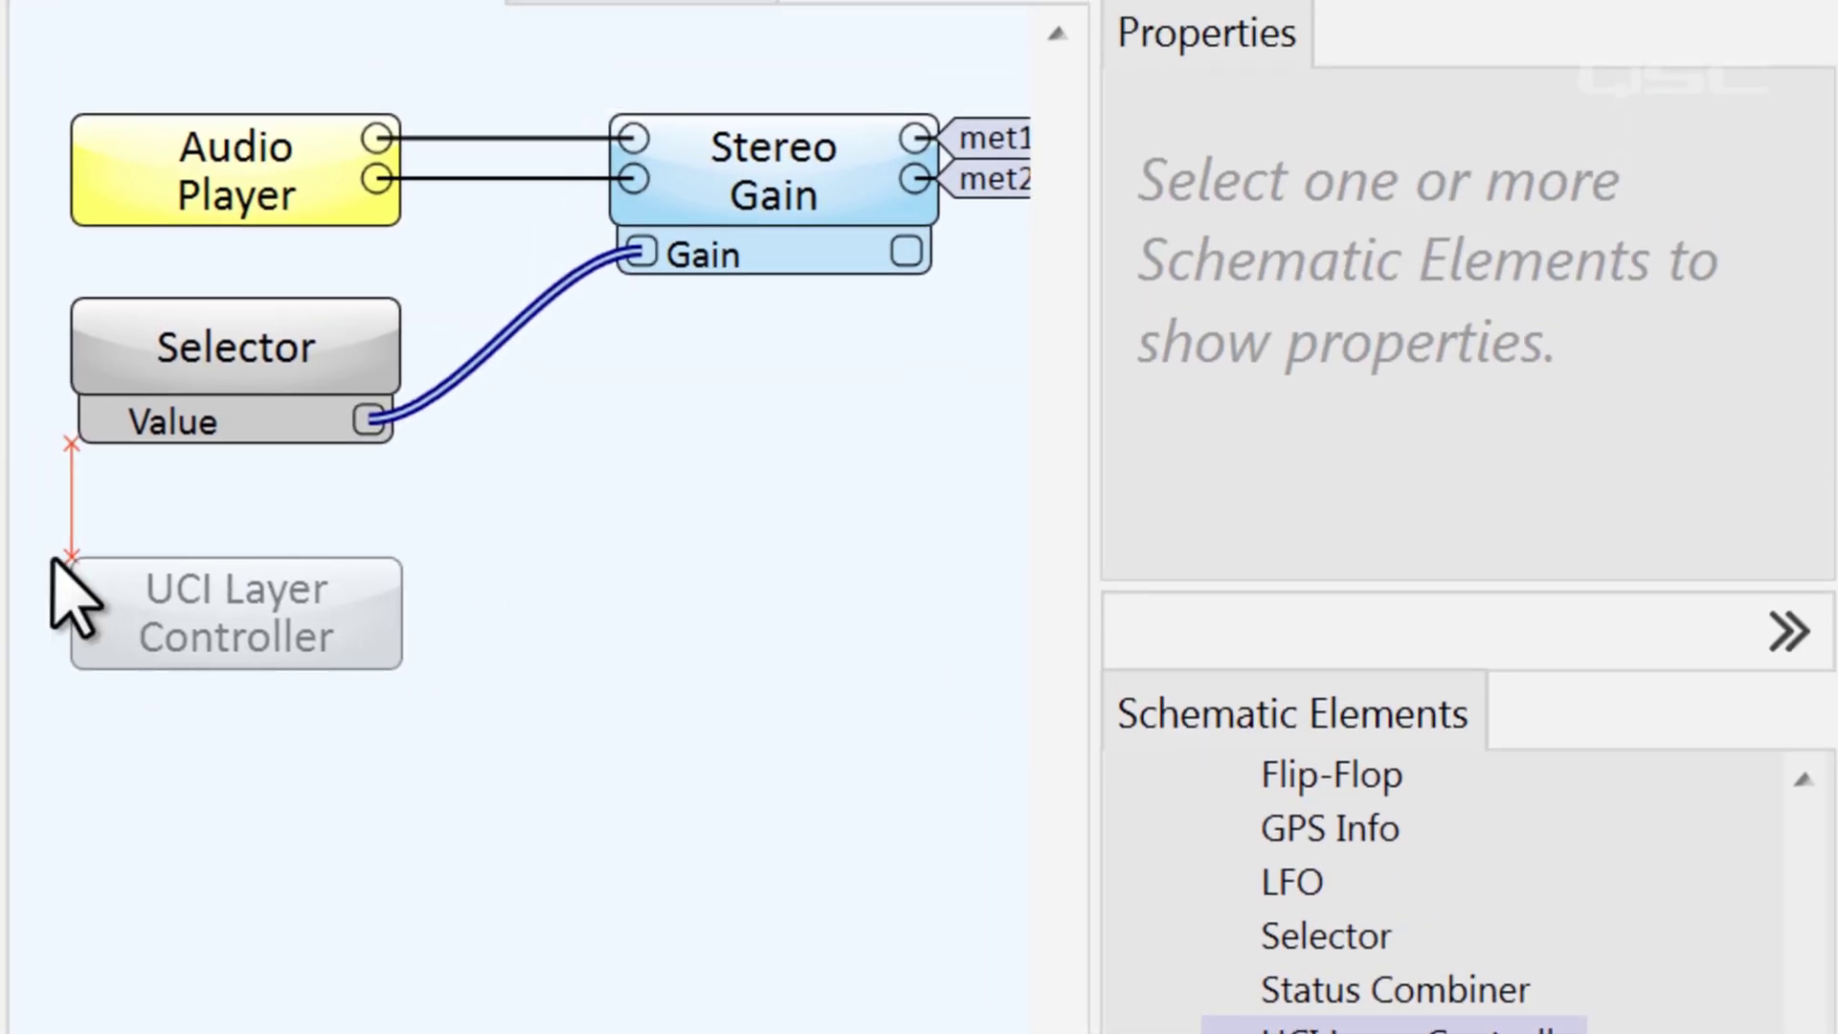
drag(53, 563, 54, 565)
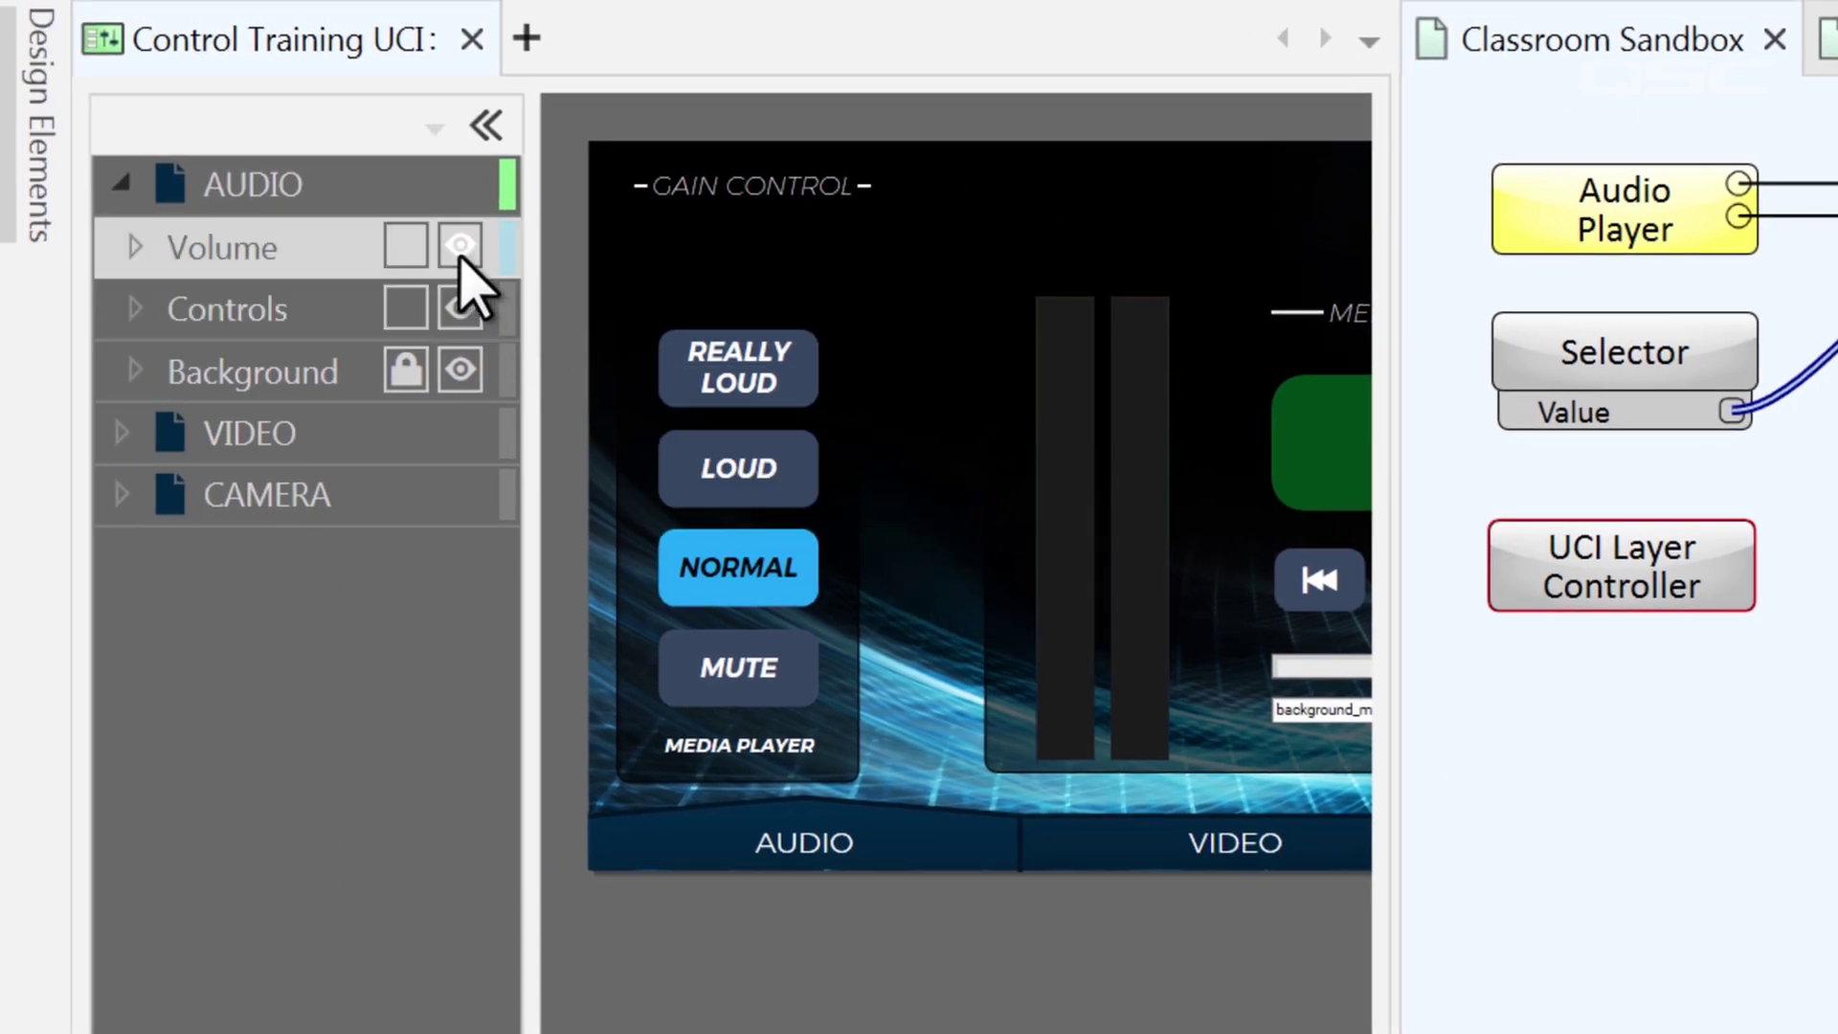
click(461, 251)
click(460, 251)
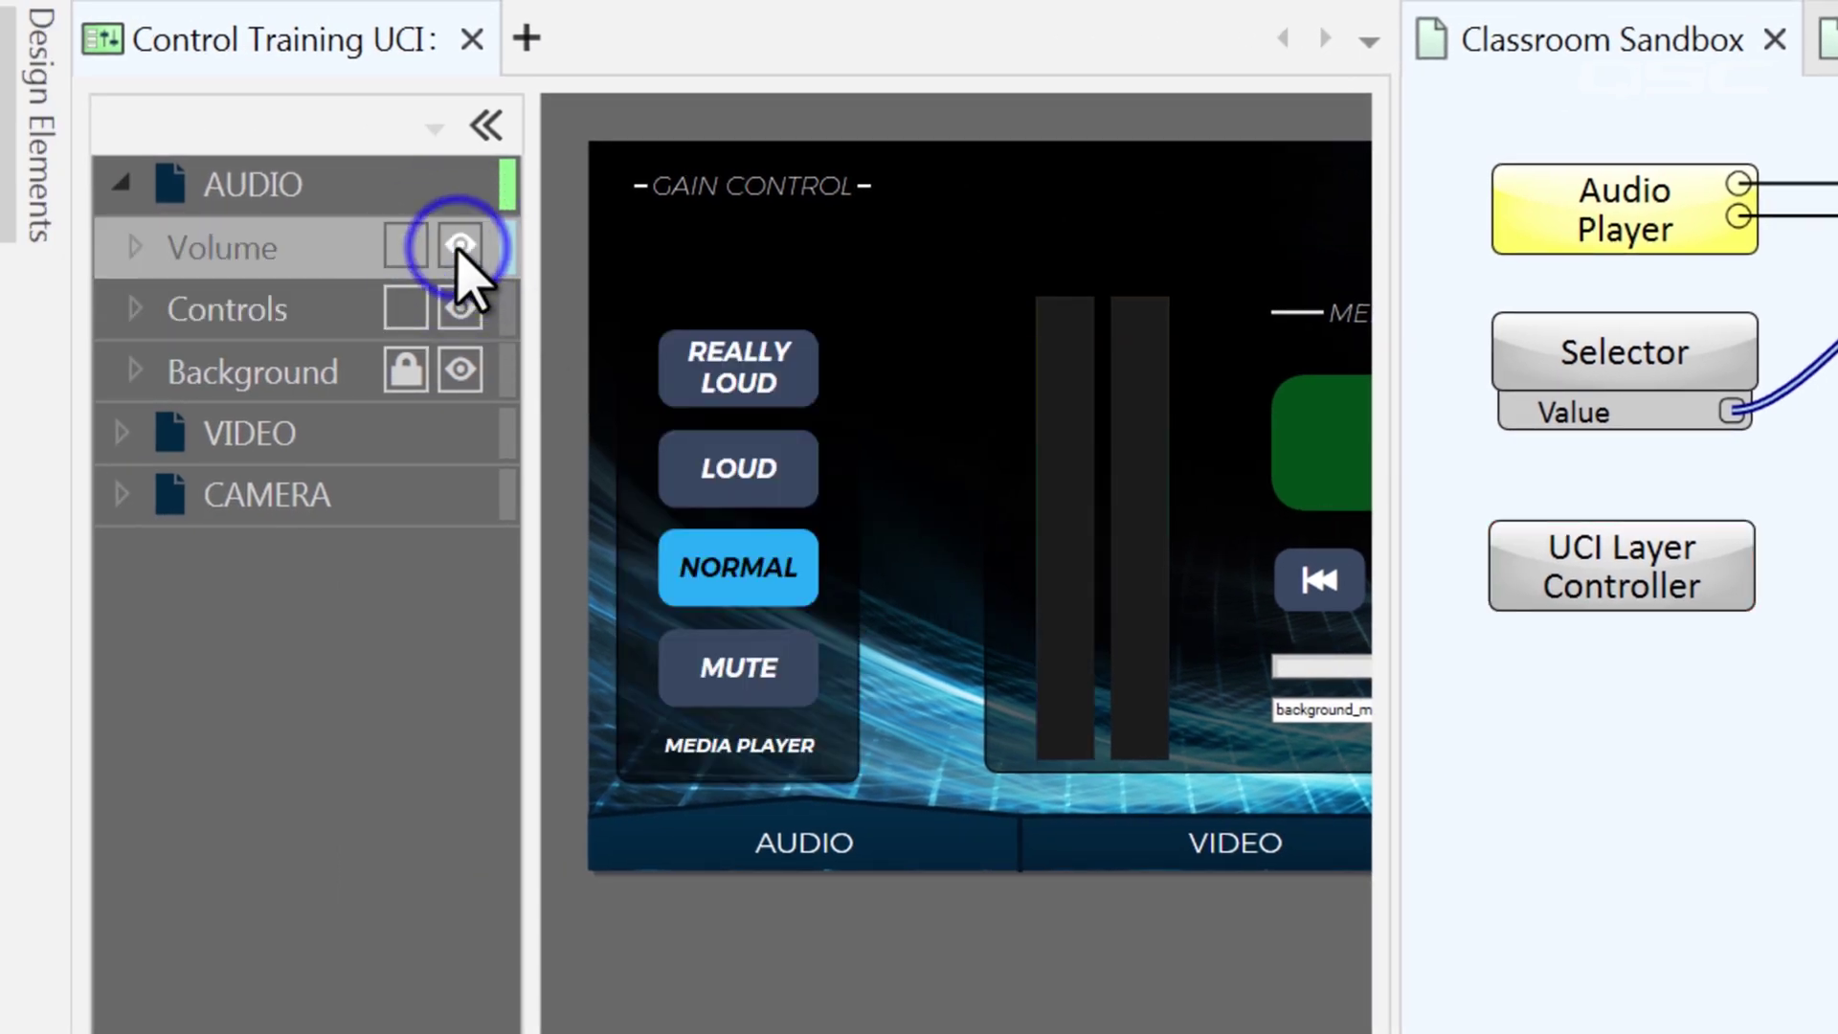
Set the controller's UCI to Control Training UCI and Page to AUDIO, then open its panel.
click(1714, 573)
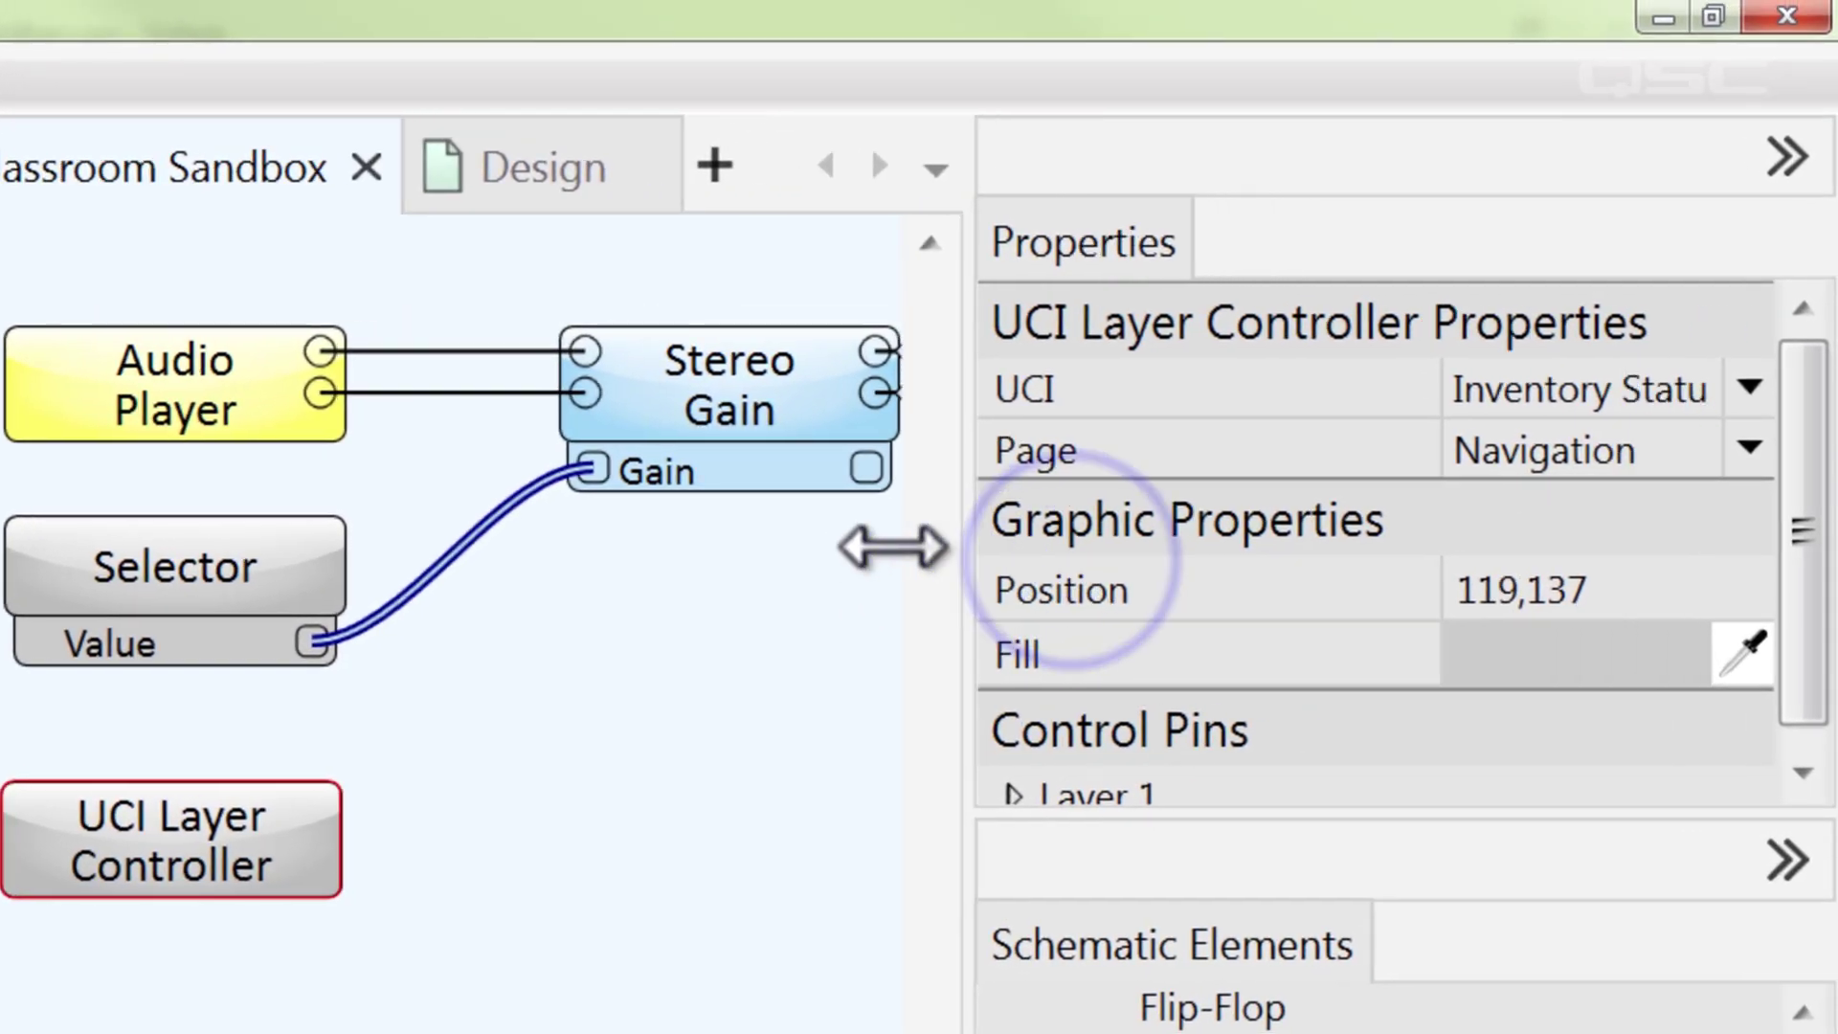
drag(893, 548, 859, 544)
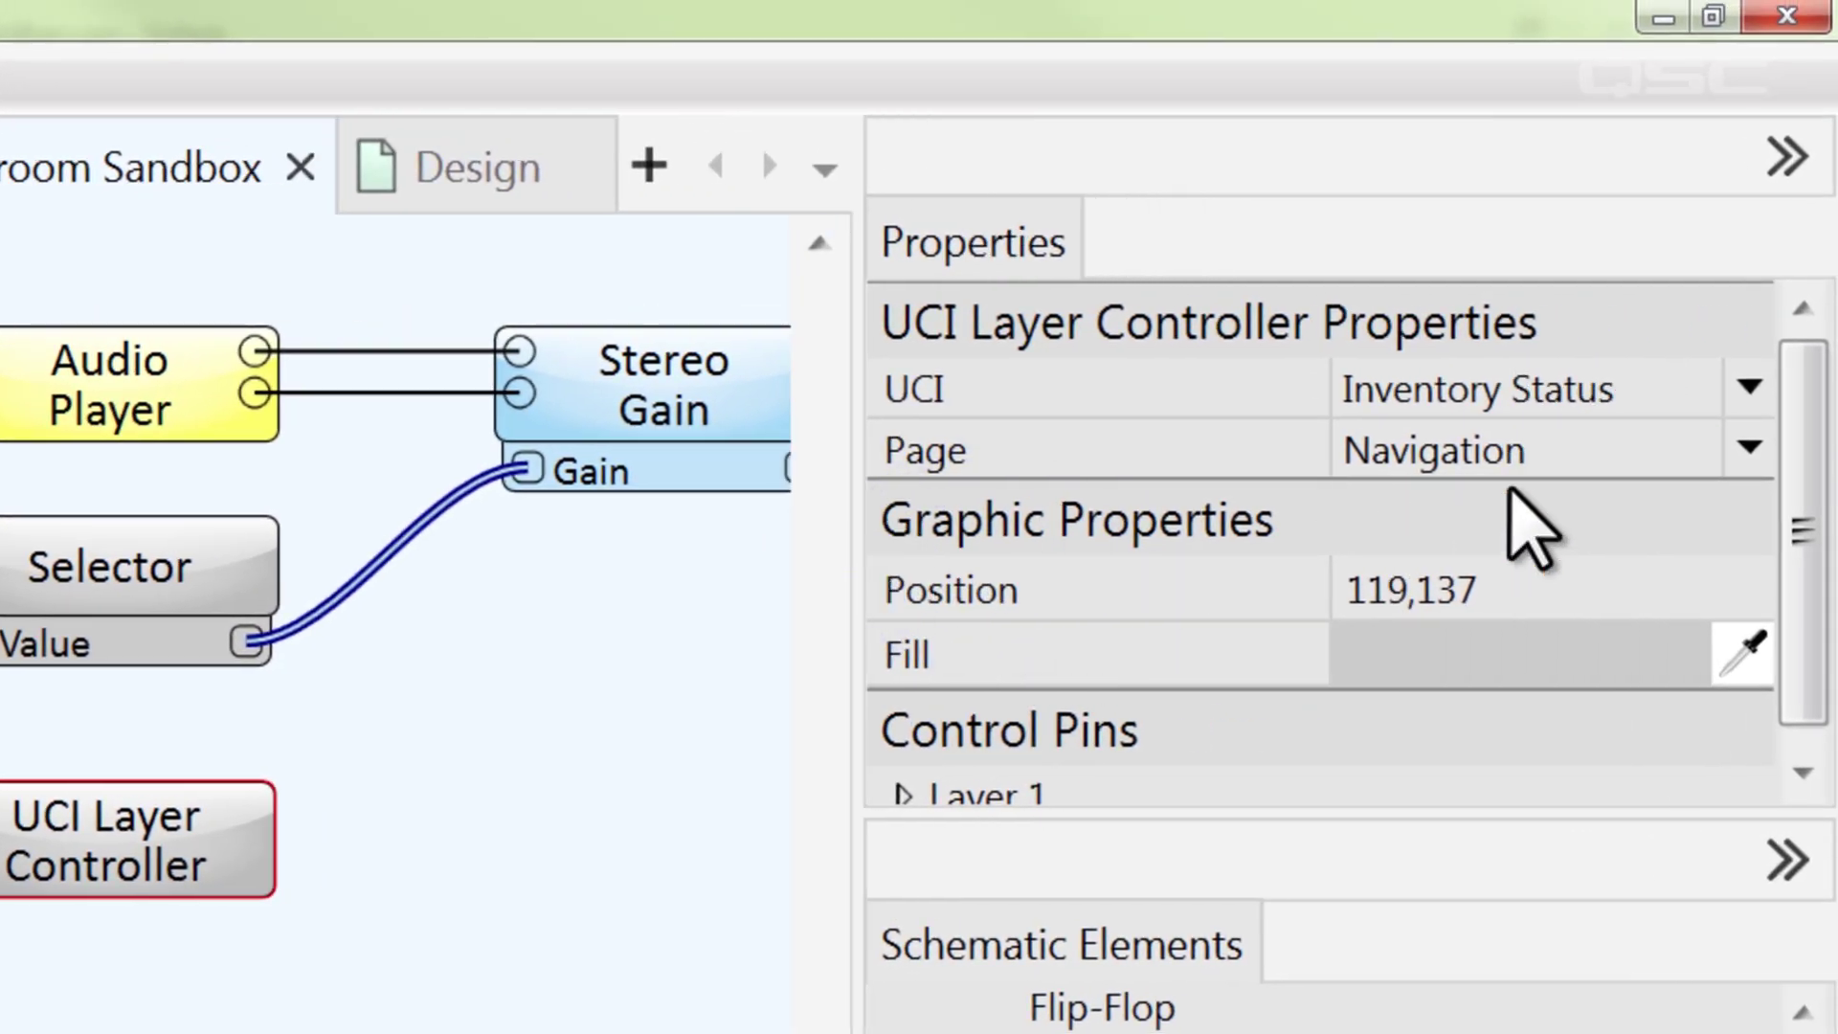
click(1750, 387)
click(1718, 445)
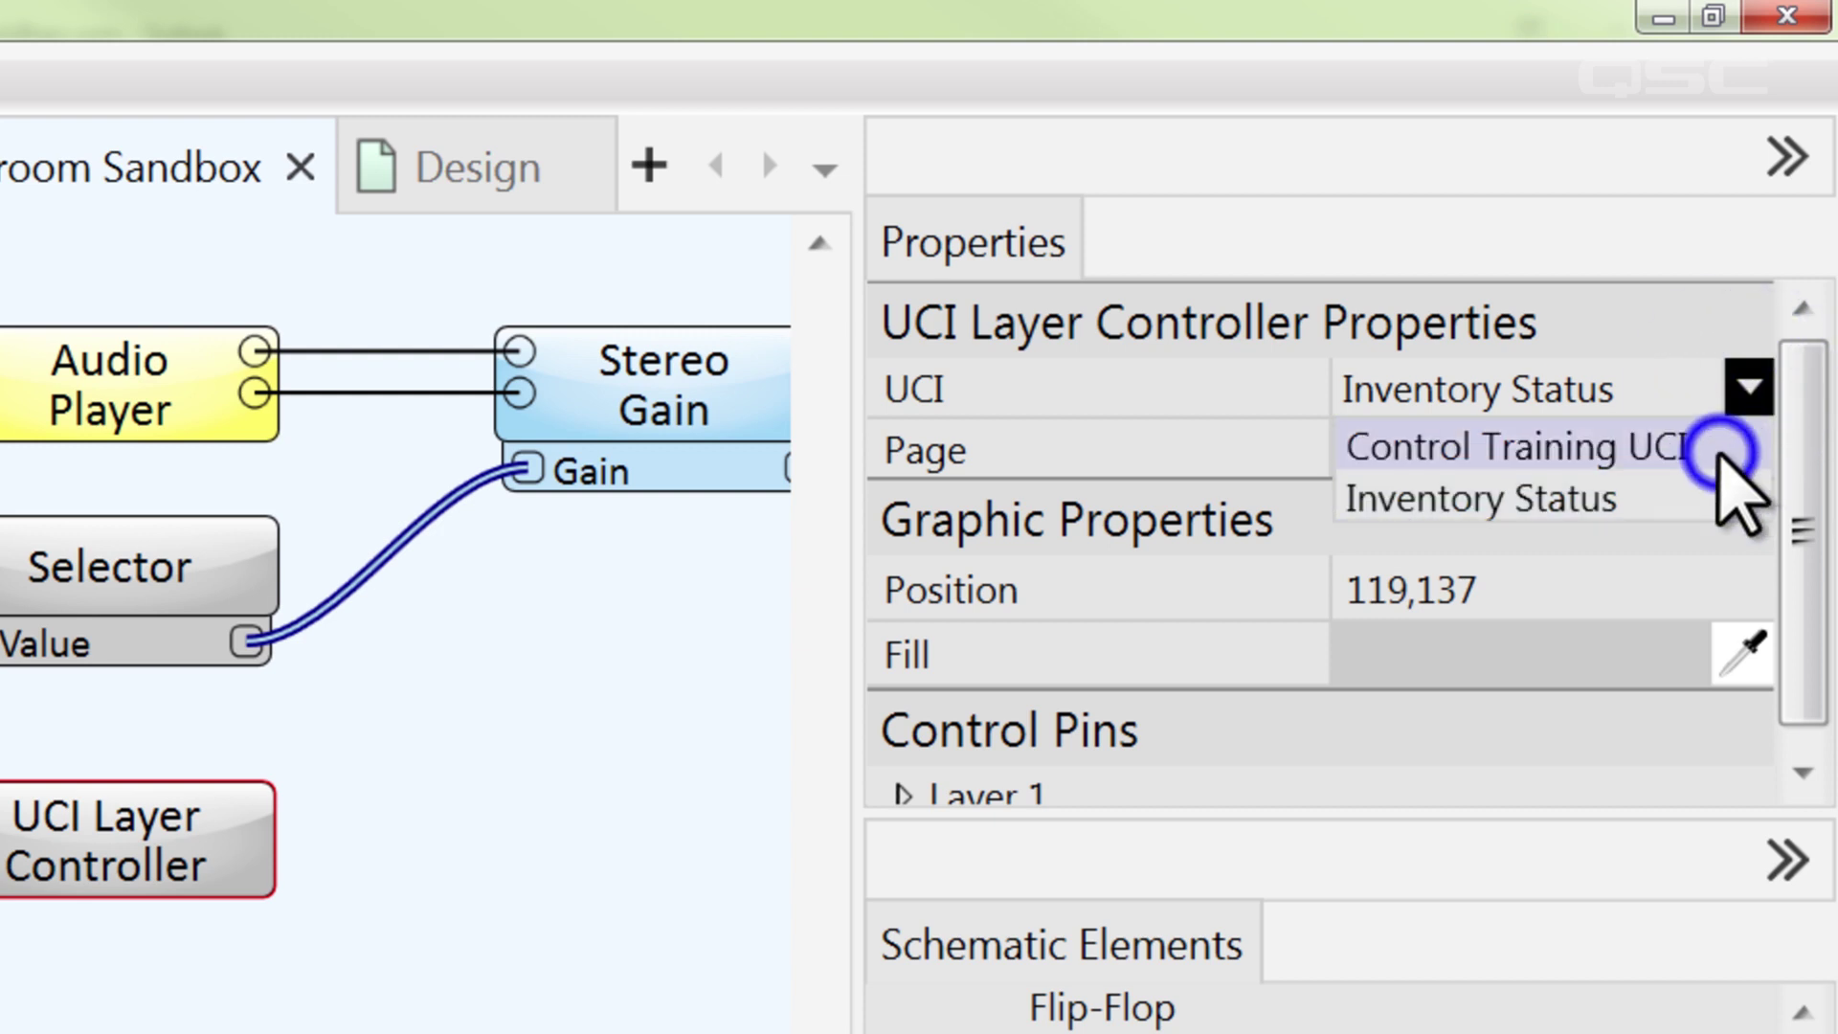
click(1747, 451)
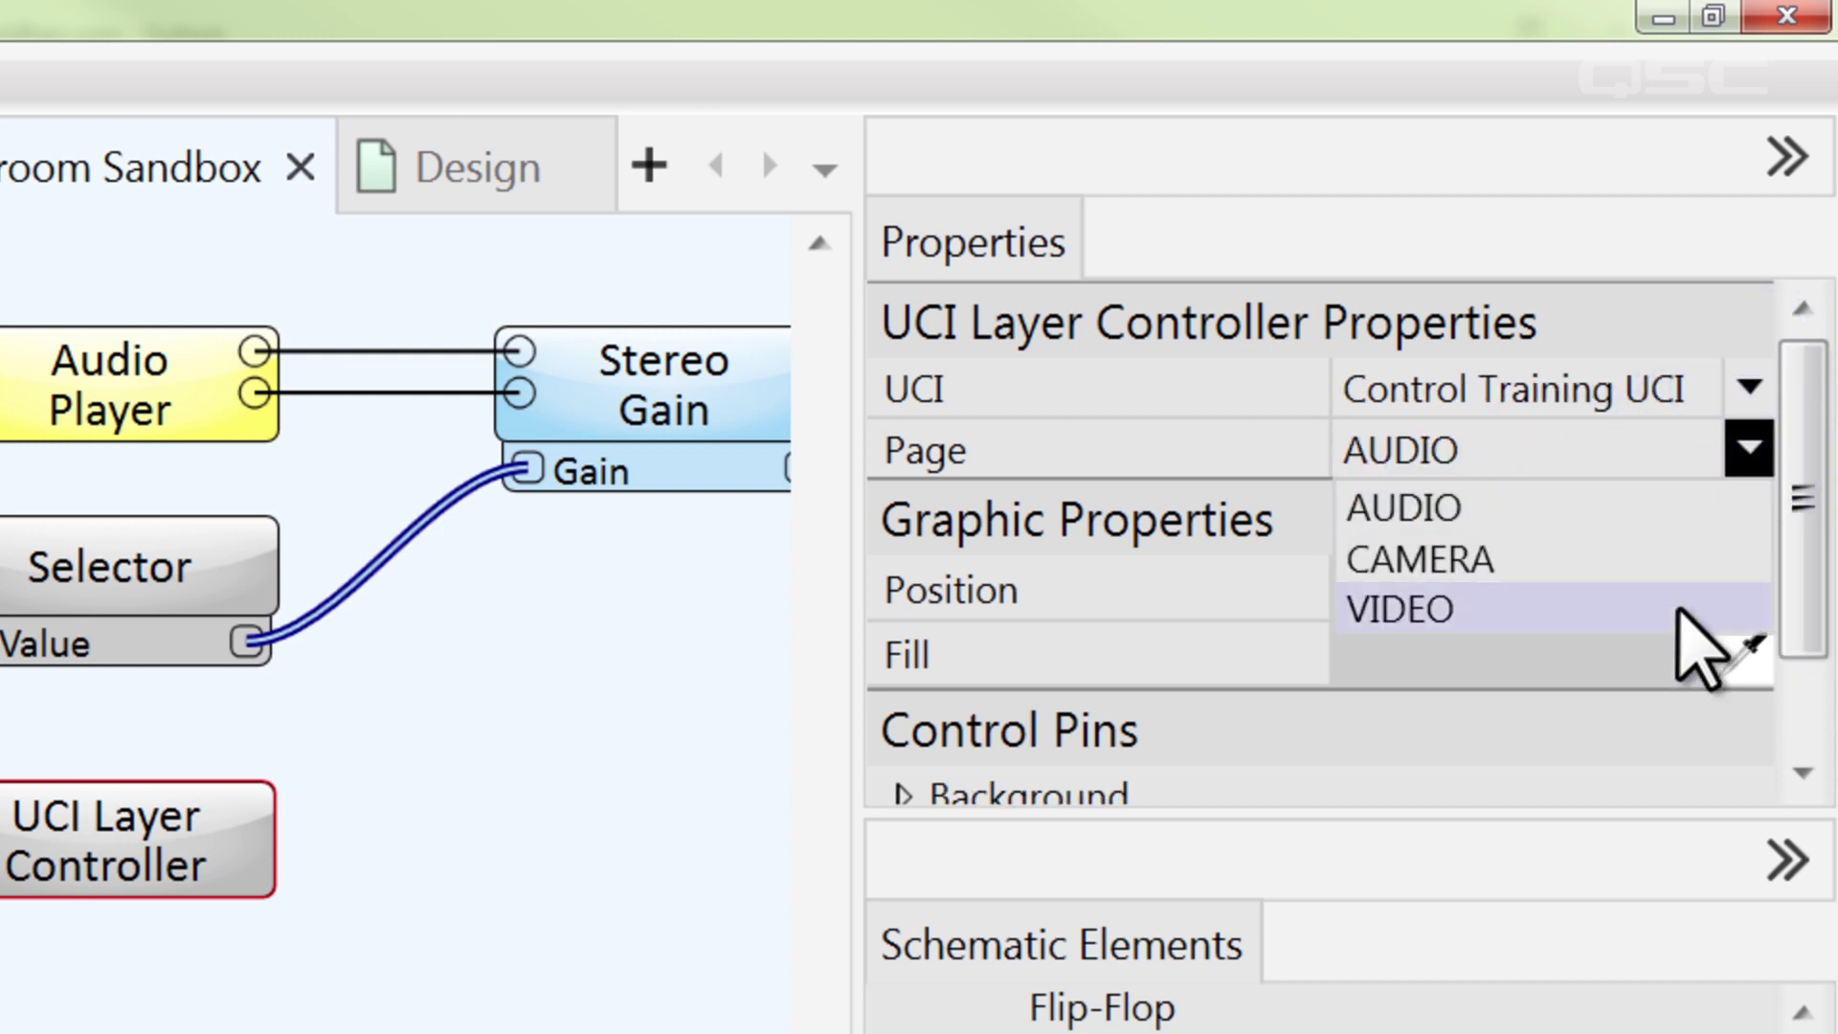
click(1665, 512)
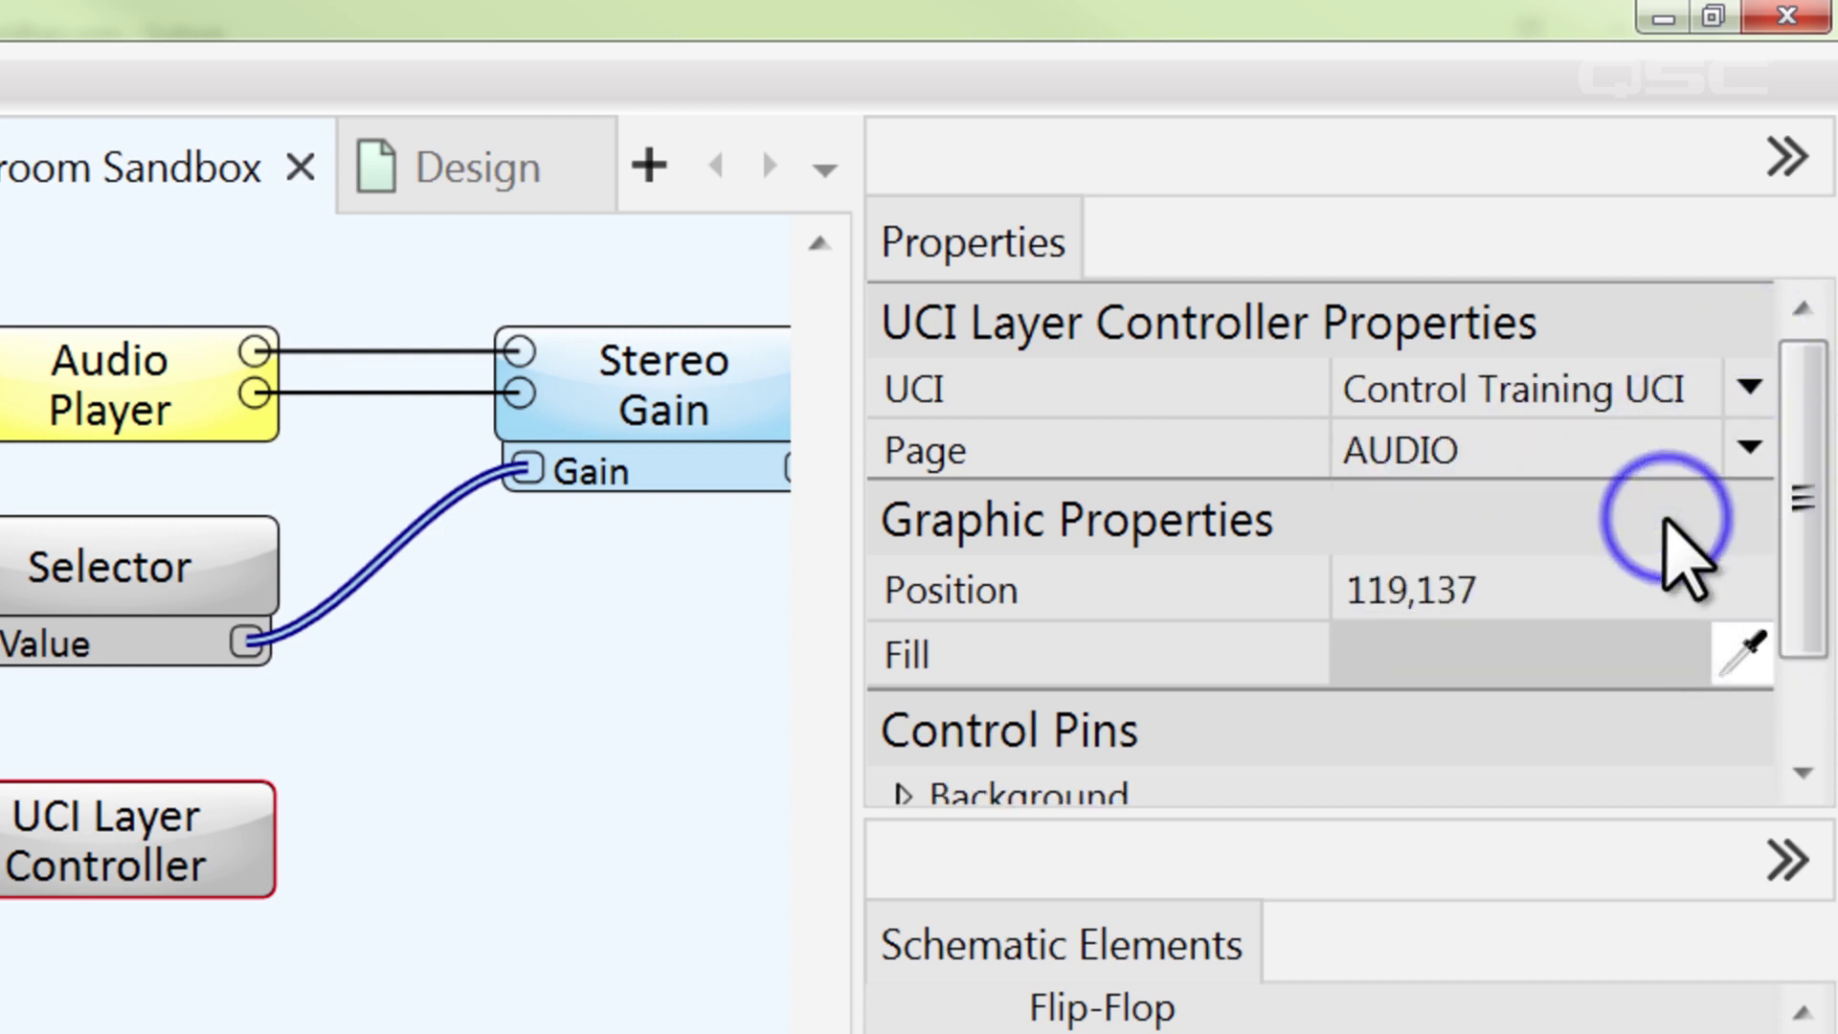
double_click(202, 842)
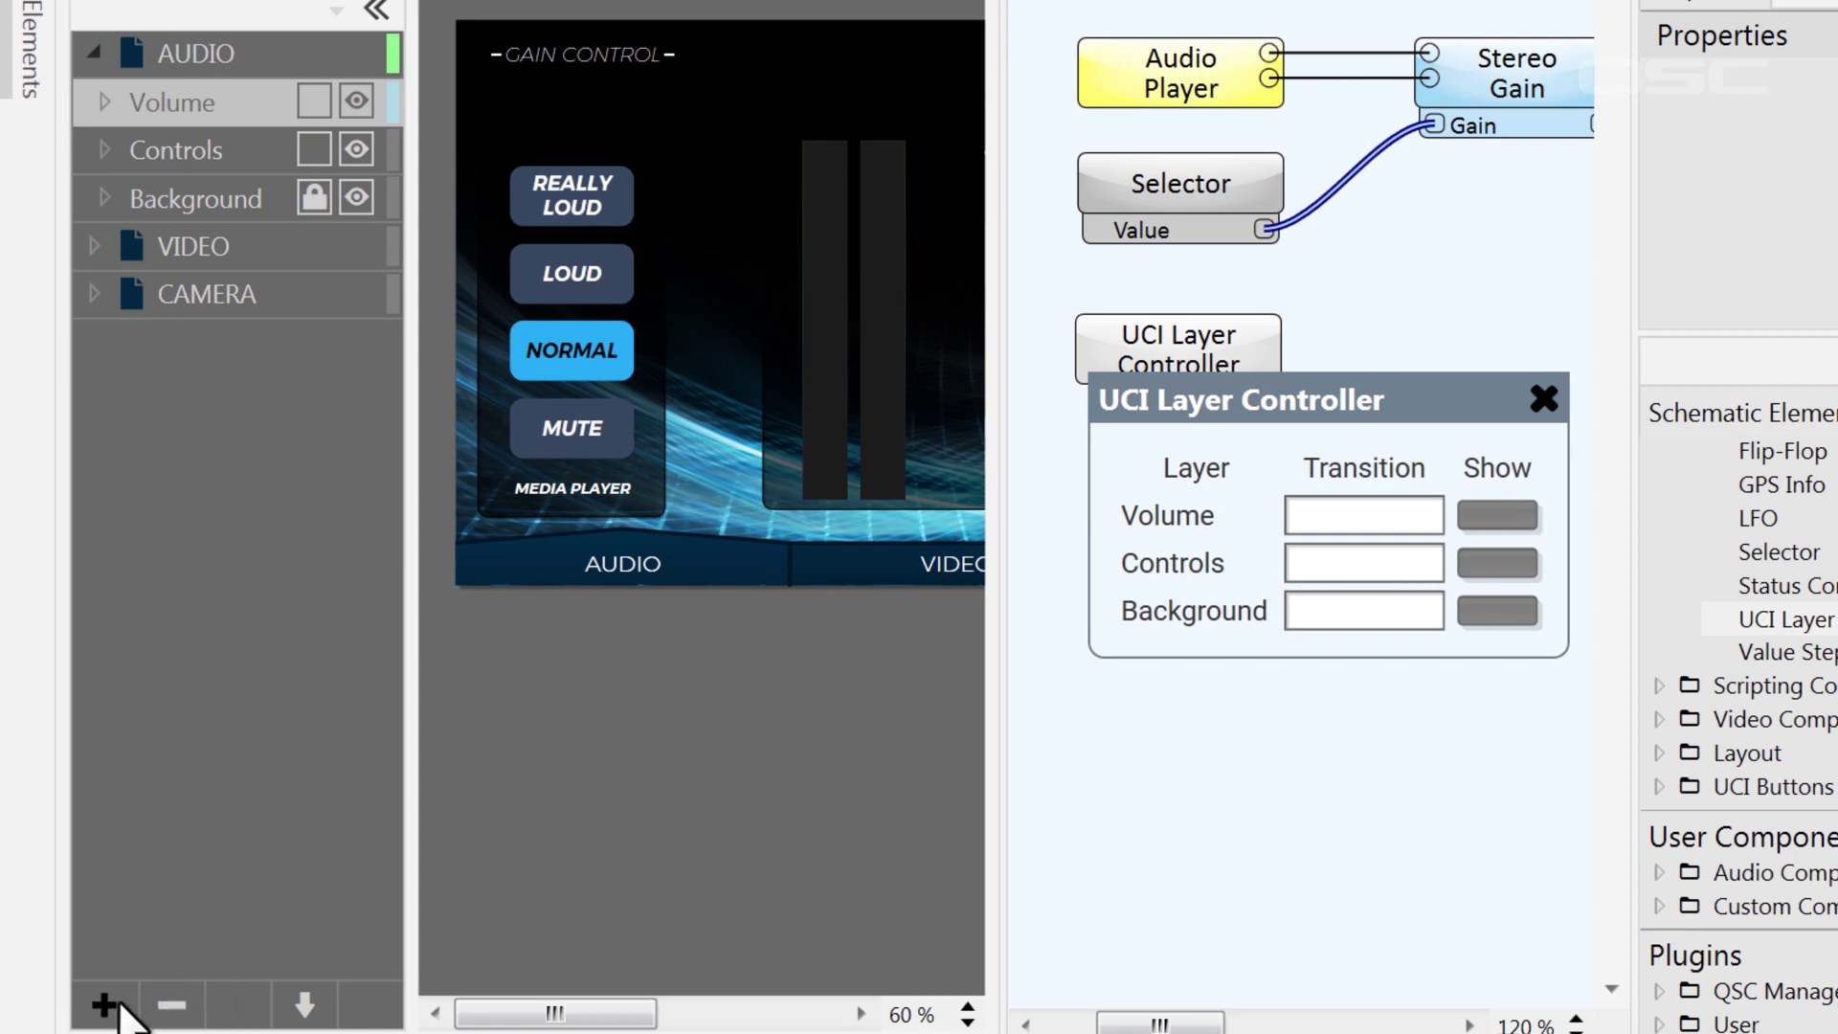
Add Layer 1 to the AUDIO page and switch to run mode.
click(123, 1003)
click(143, 956)
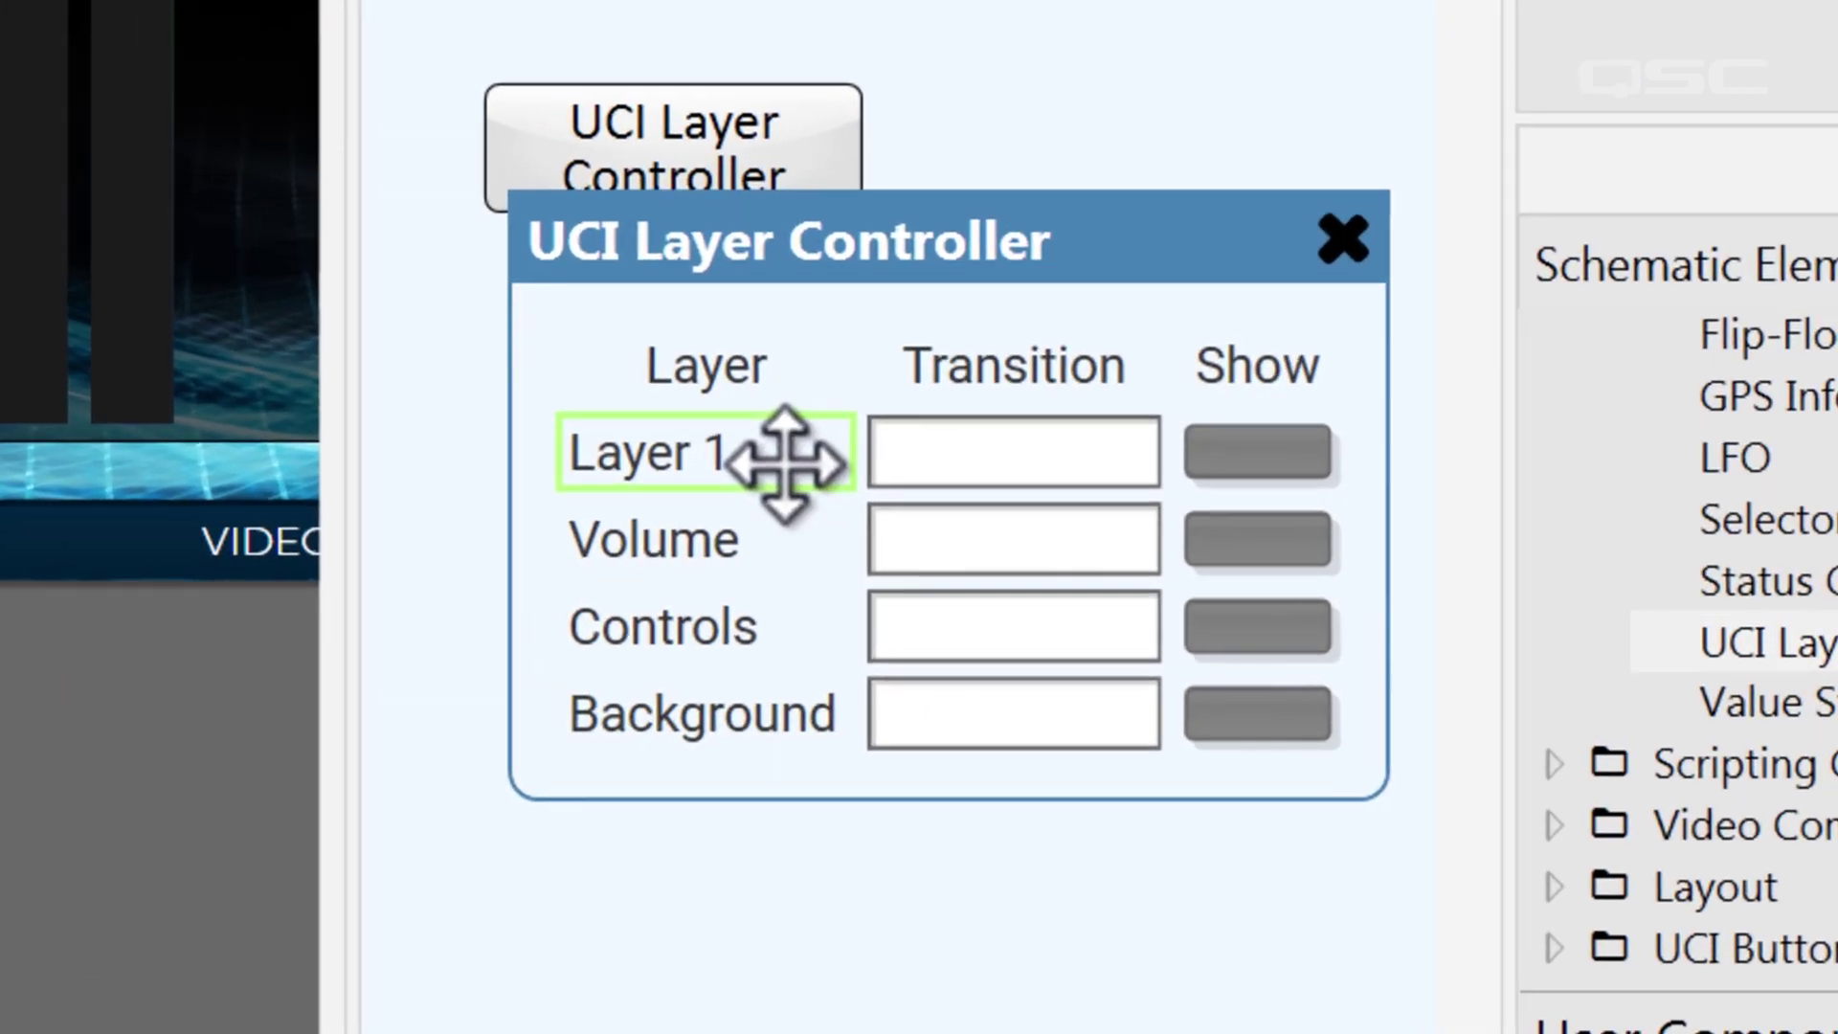
key(F5)
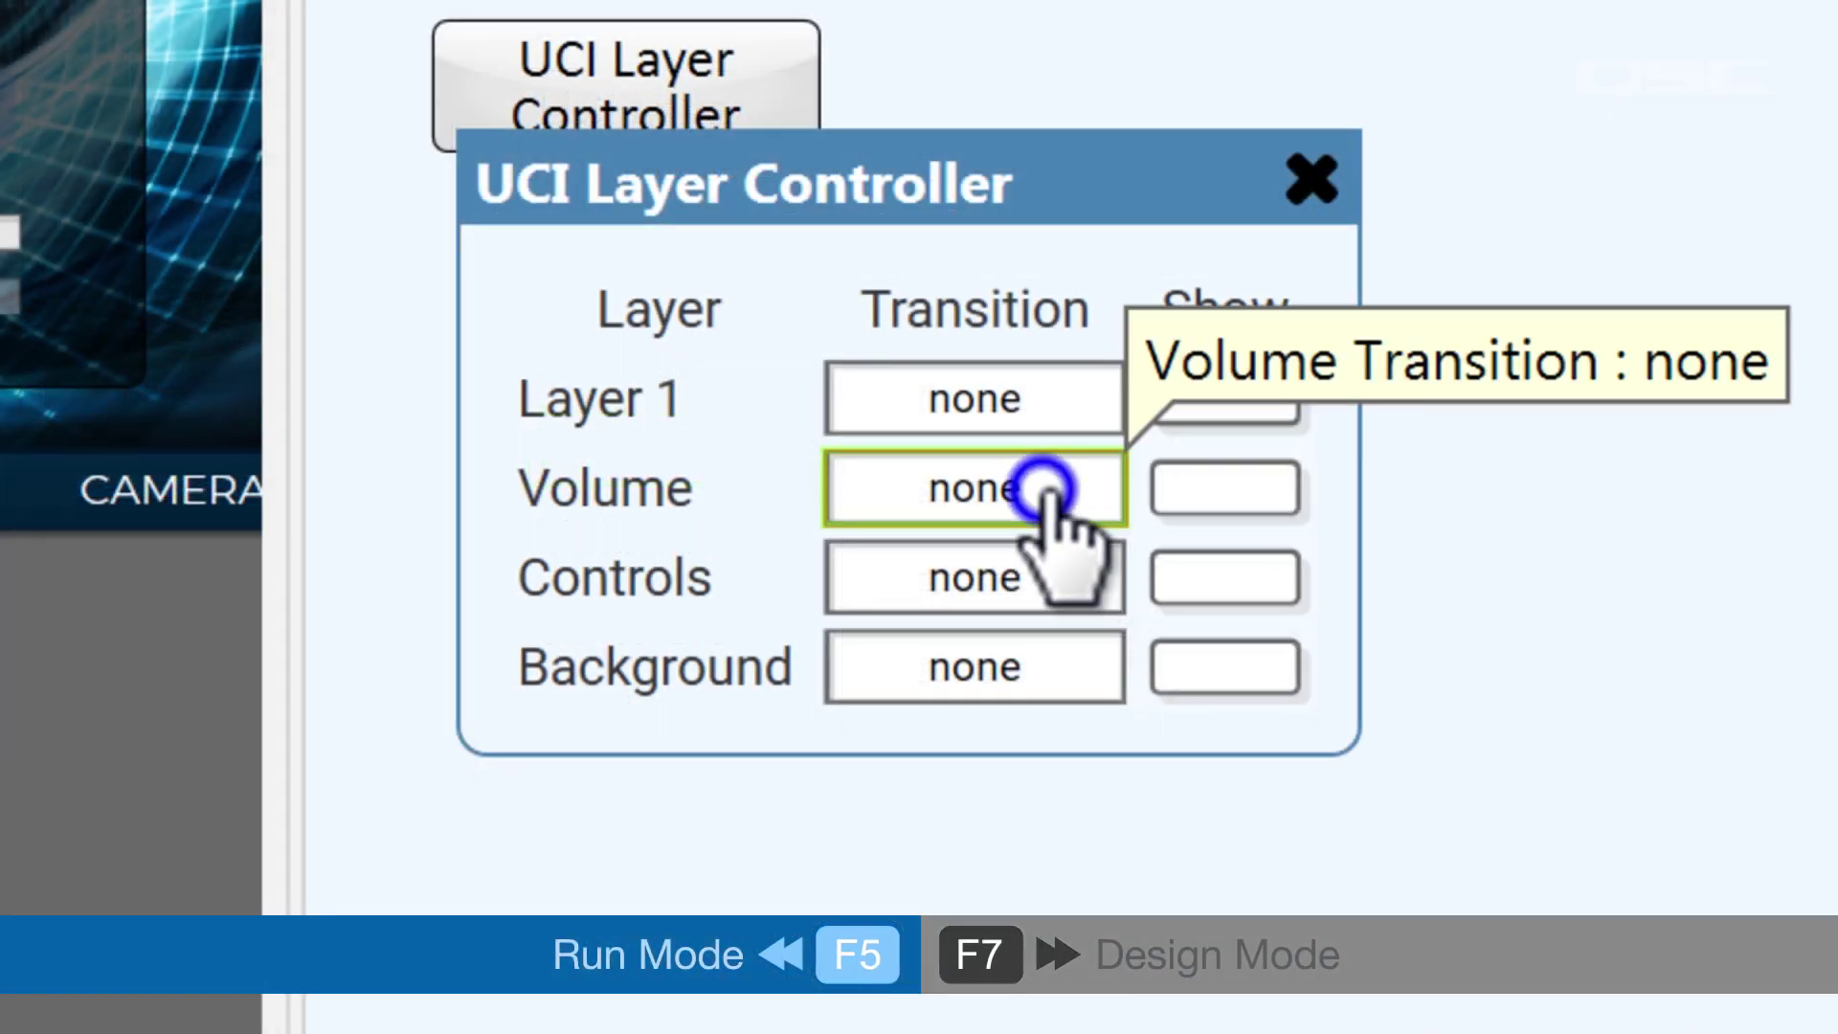
Set the Volume layer's transition to left and show it.
click(1044, 488)
click(1034, 622)
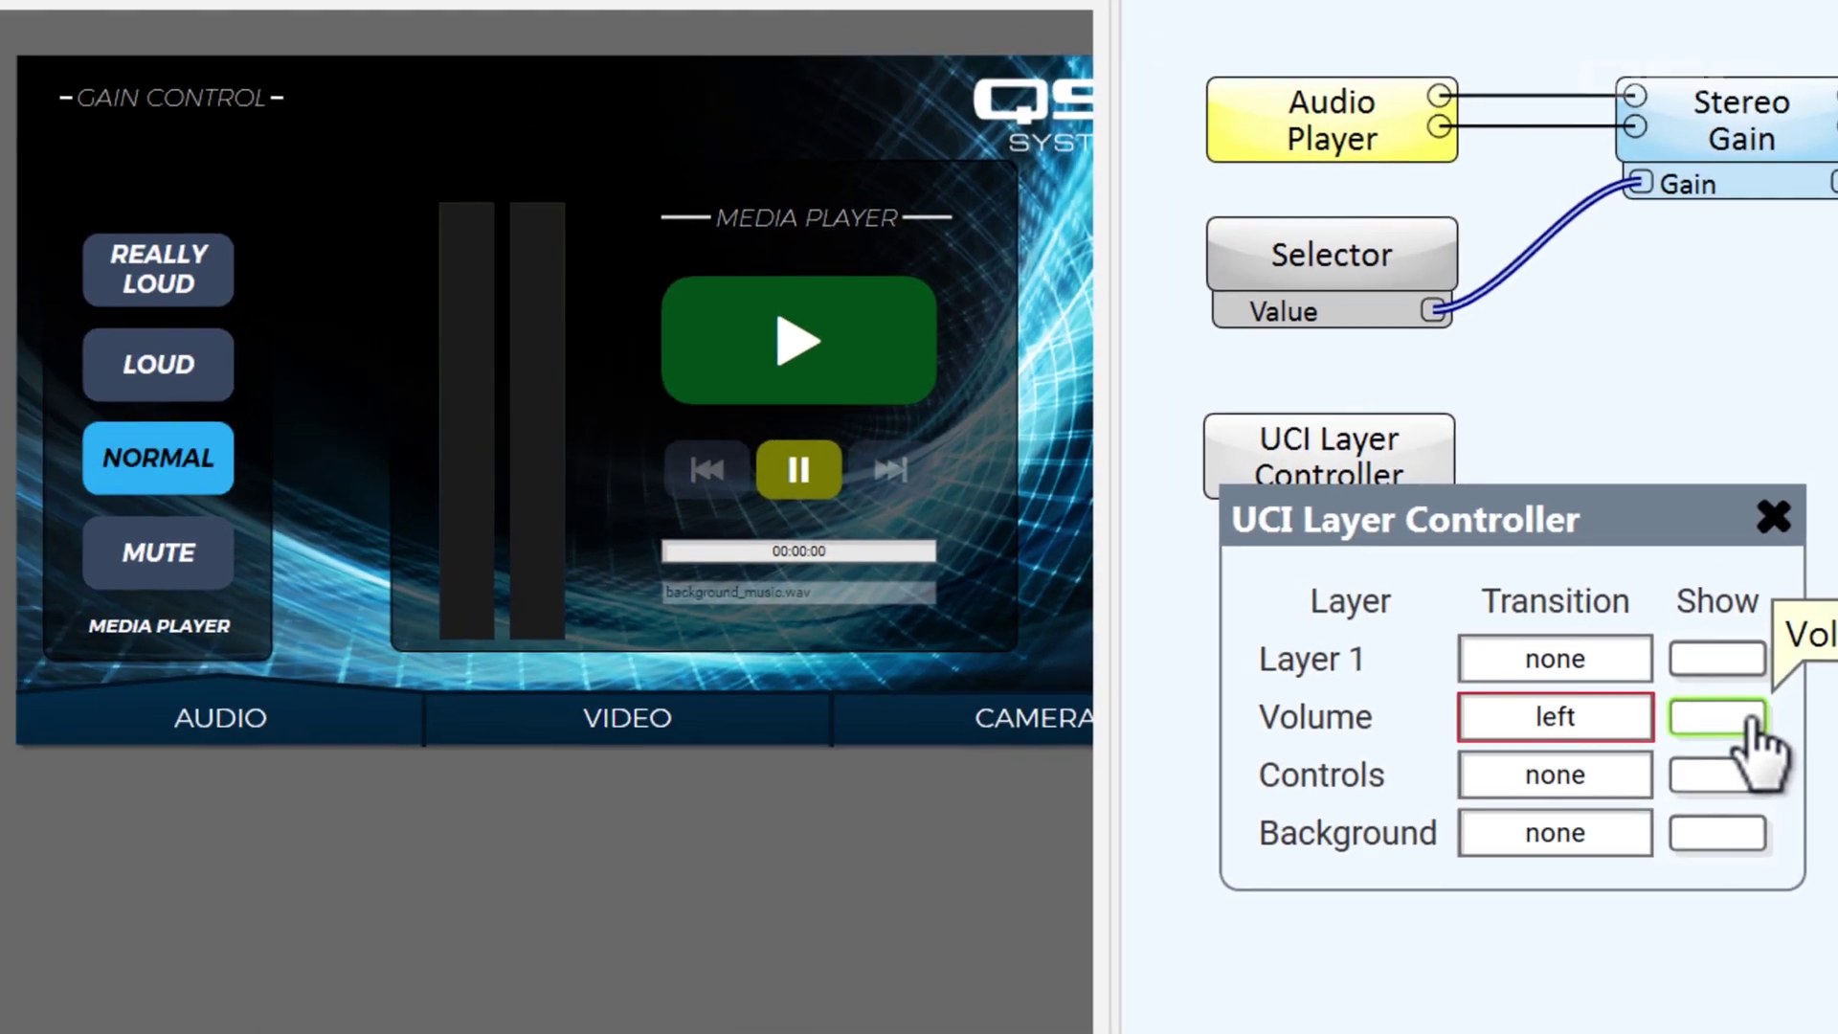
click(1264, 490)
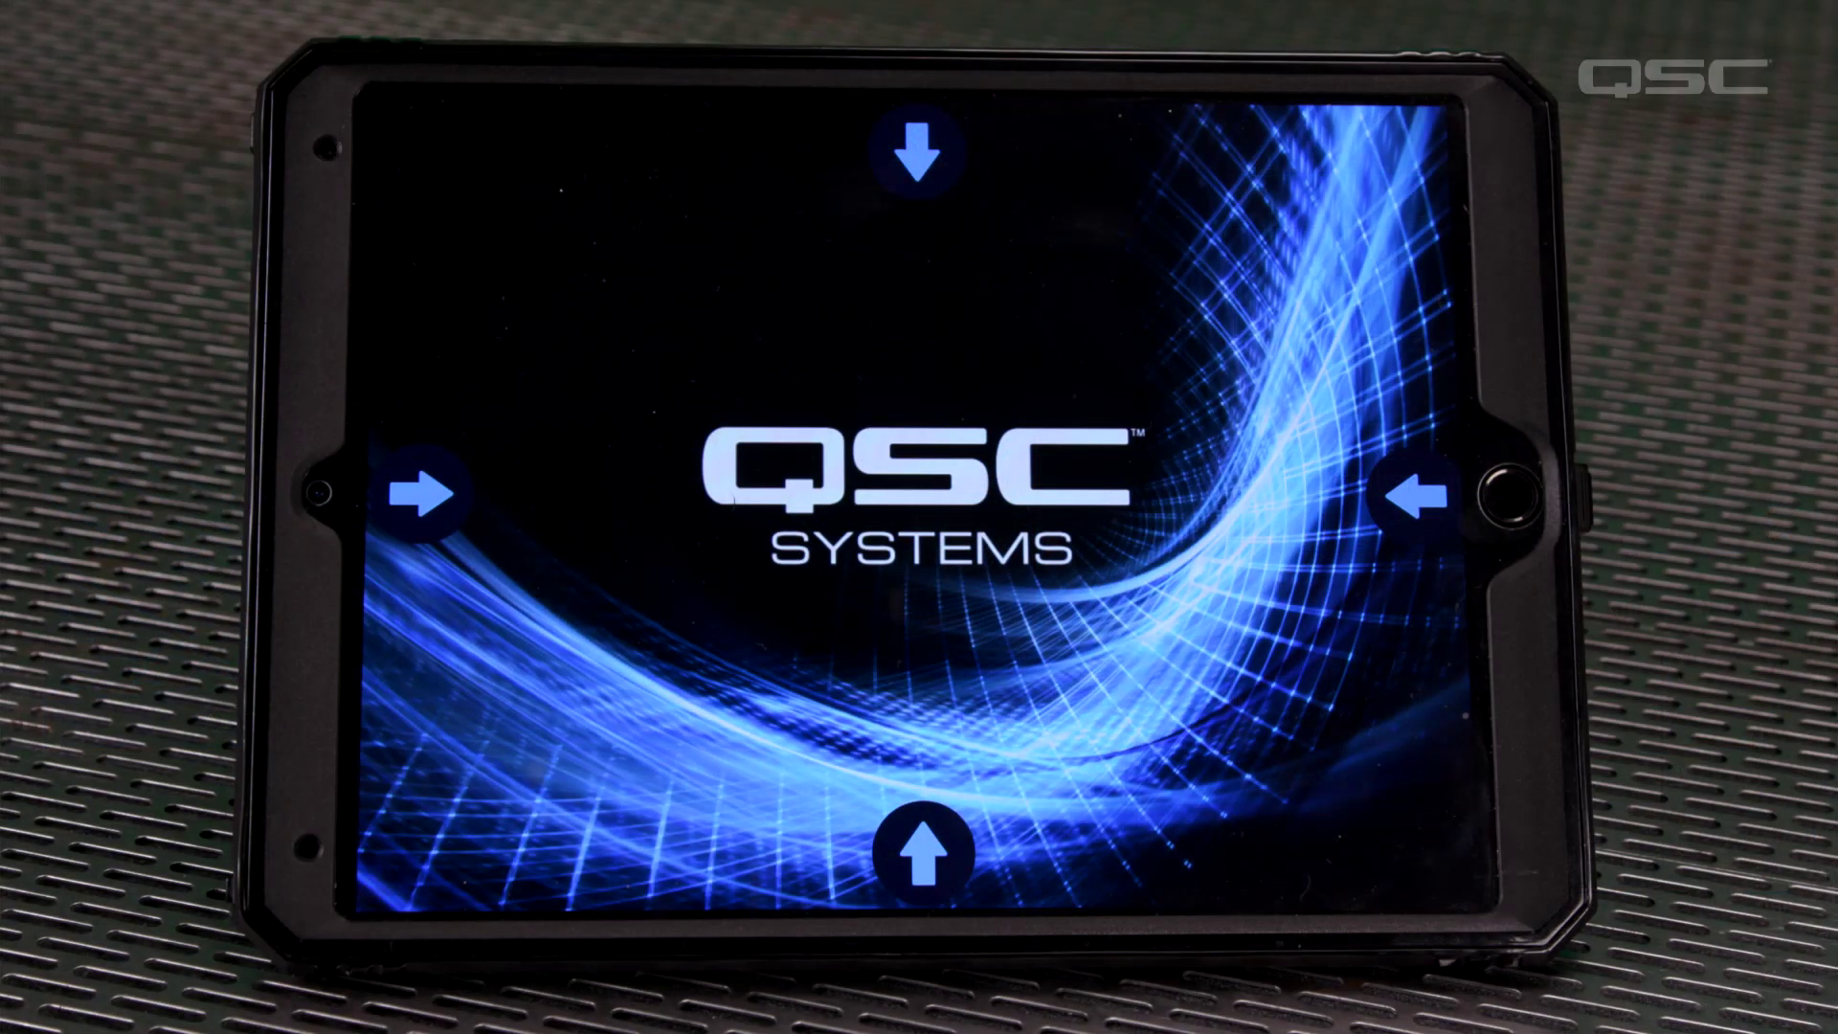
Slide in hazard panels from top, bottom, left and right, then clear them via the CLEAR panel.
click(917, 152)
click(940, 857)
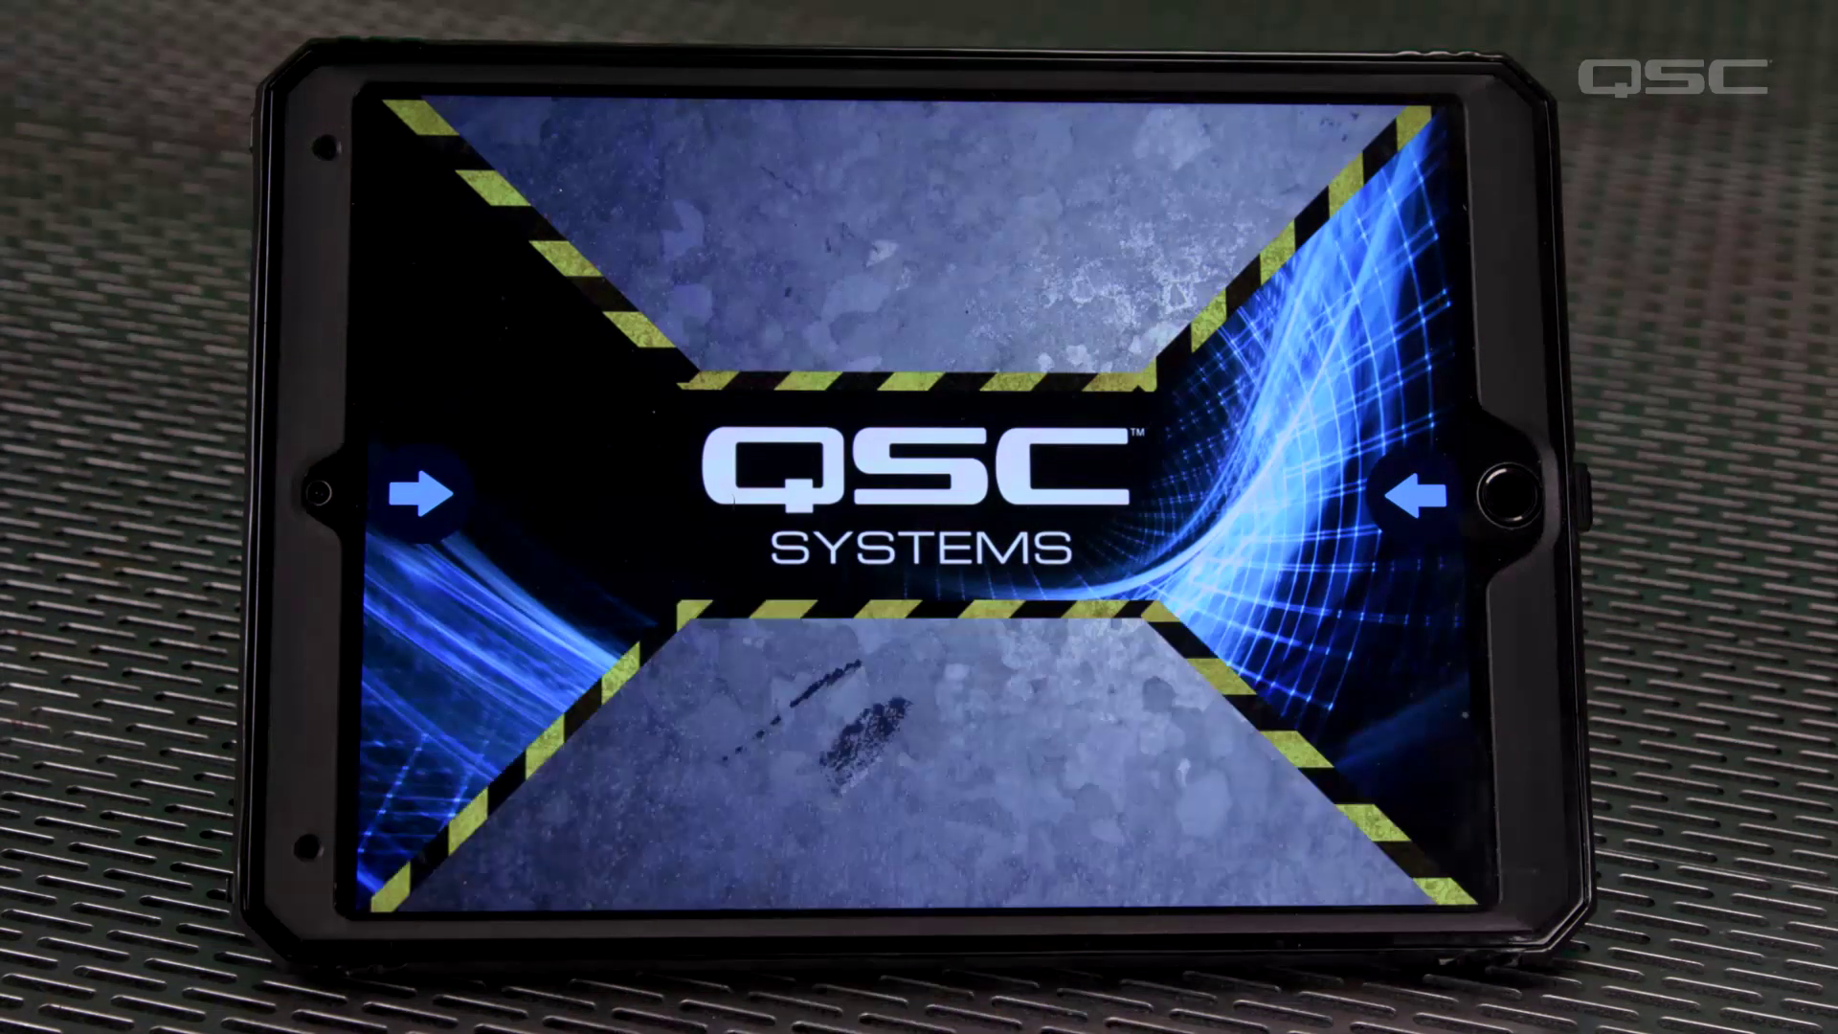
click(421, 494)
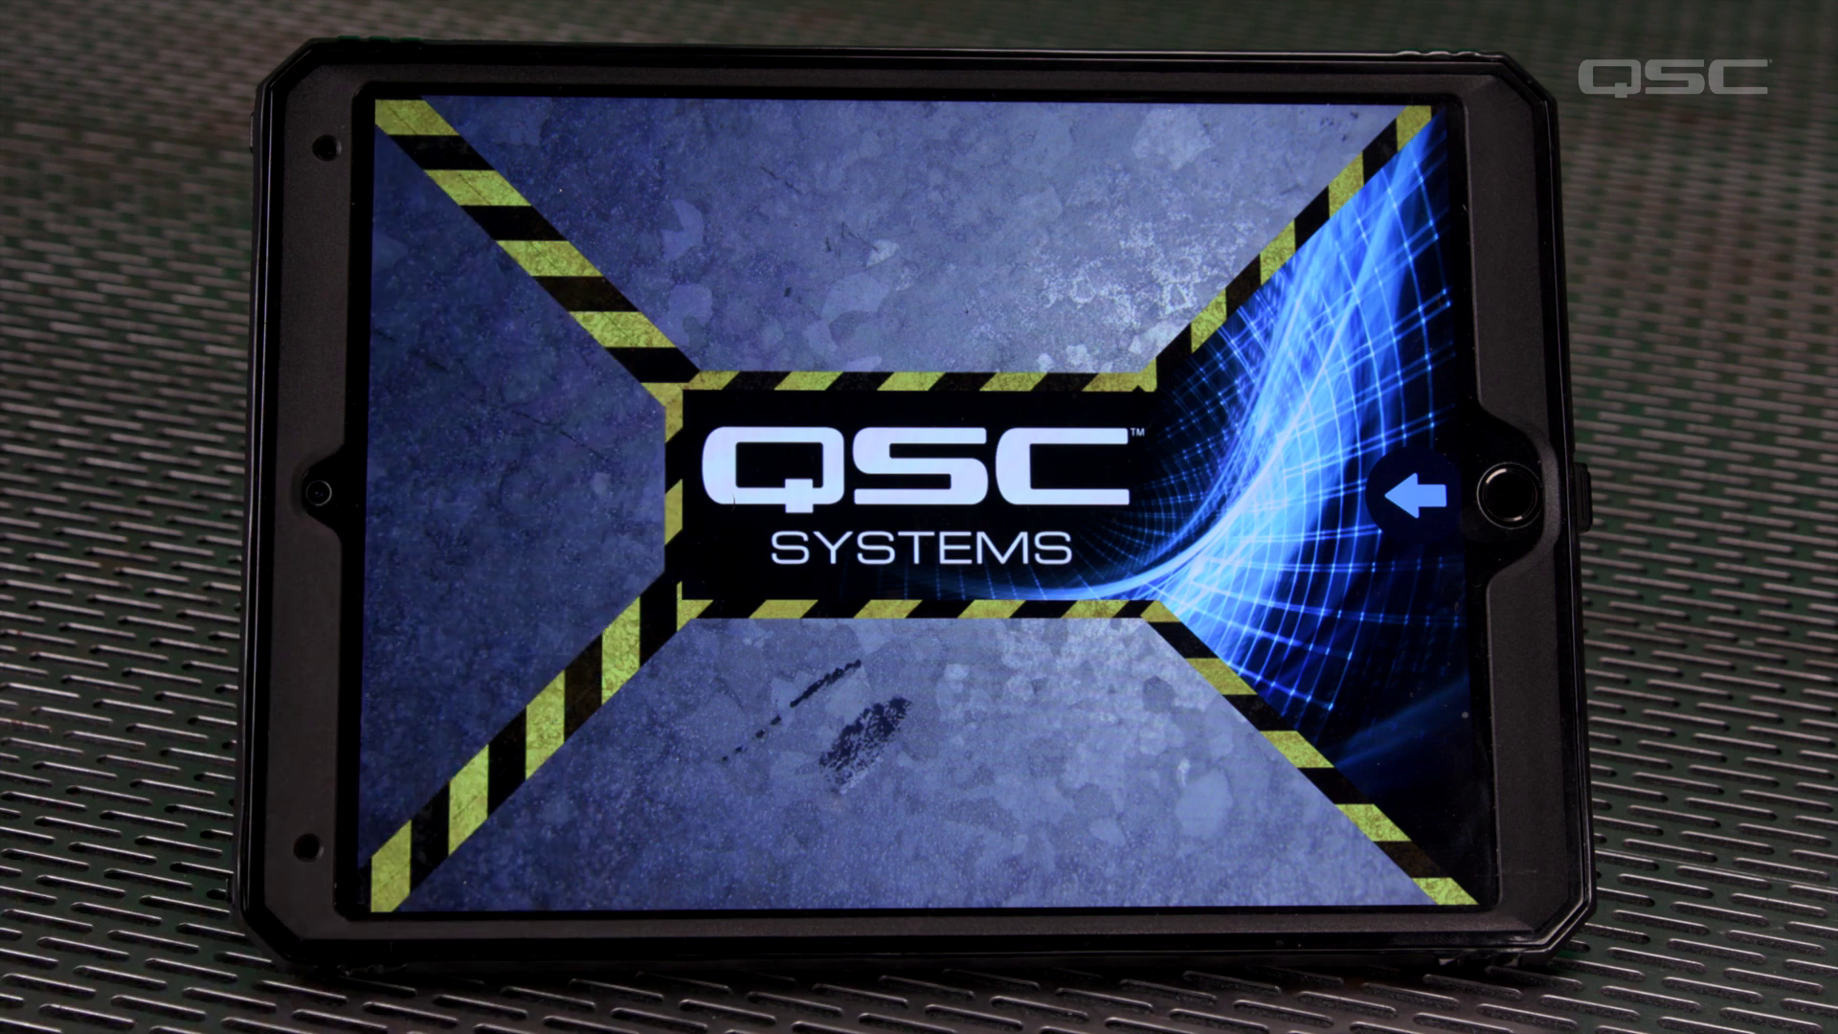
click(1415, 494)
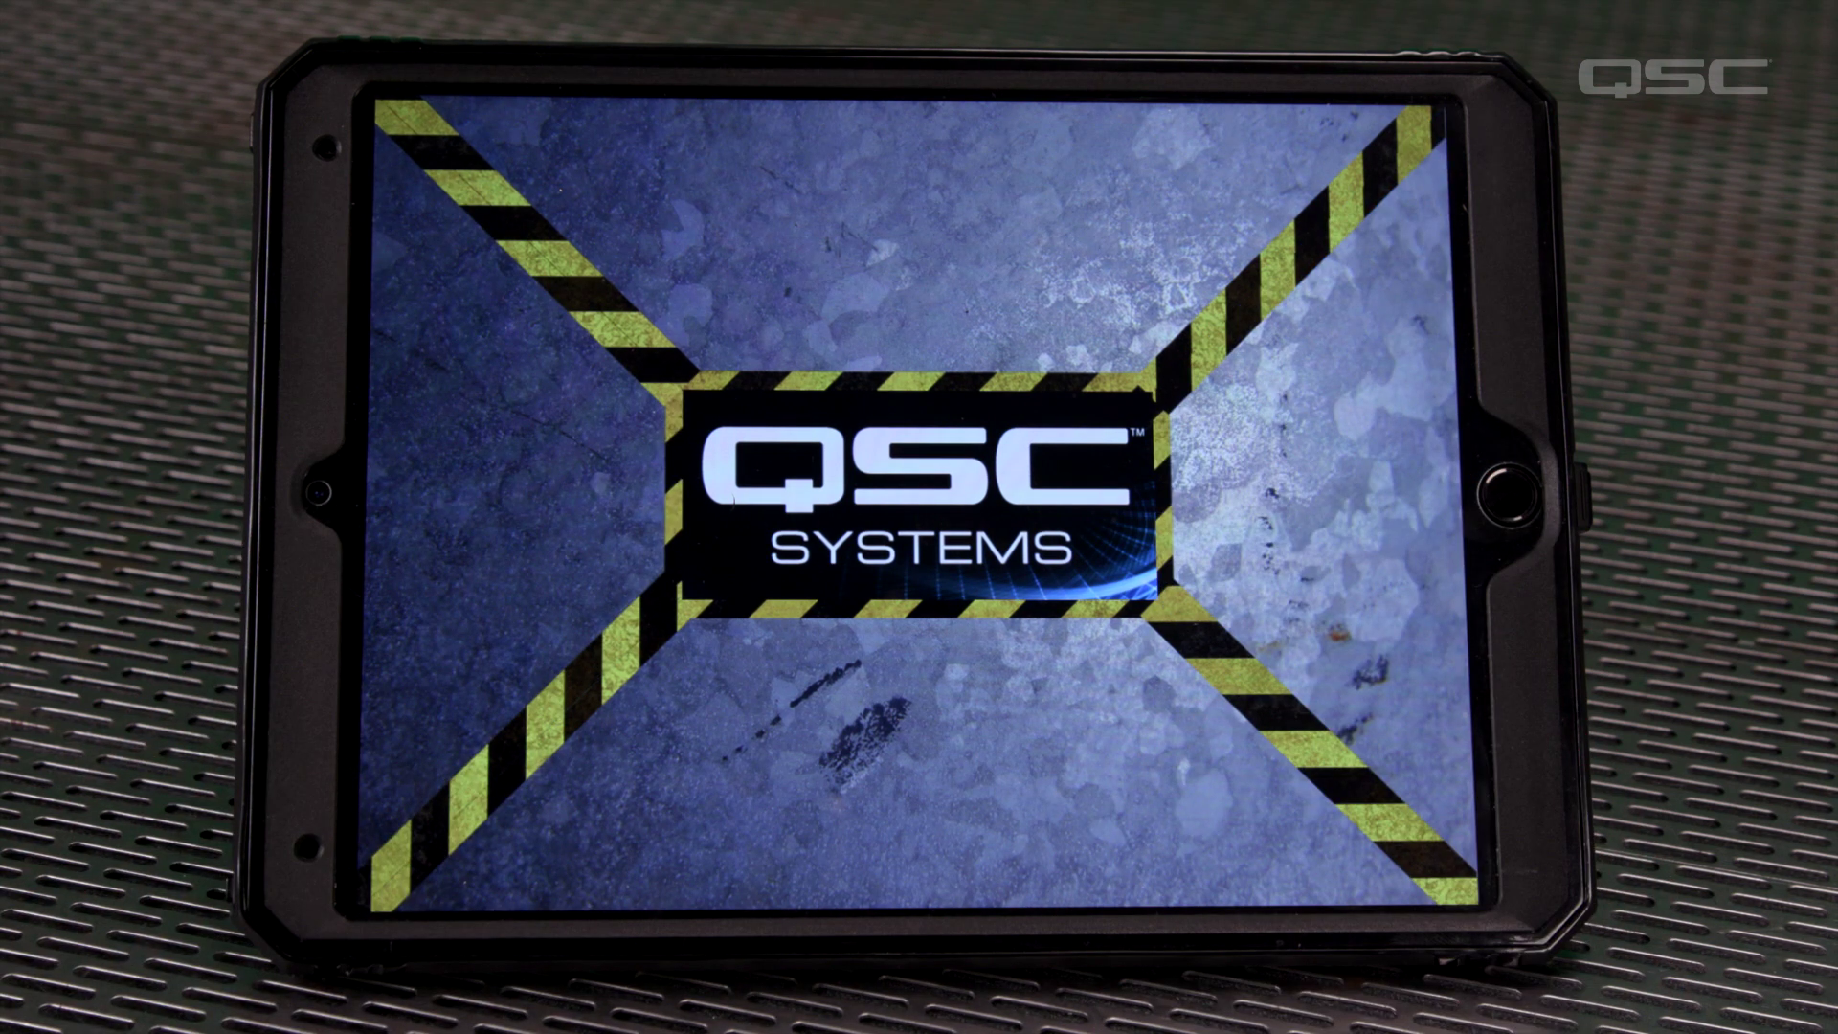
click(848, 570)
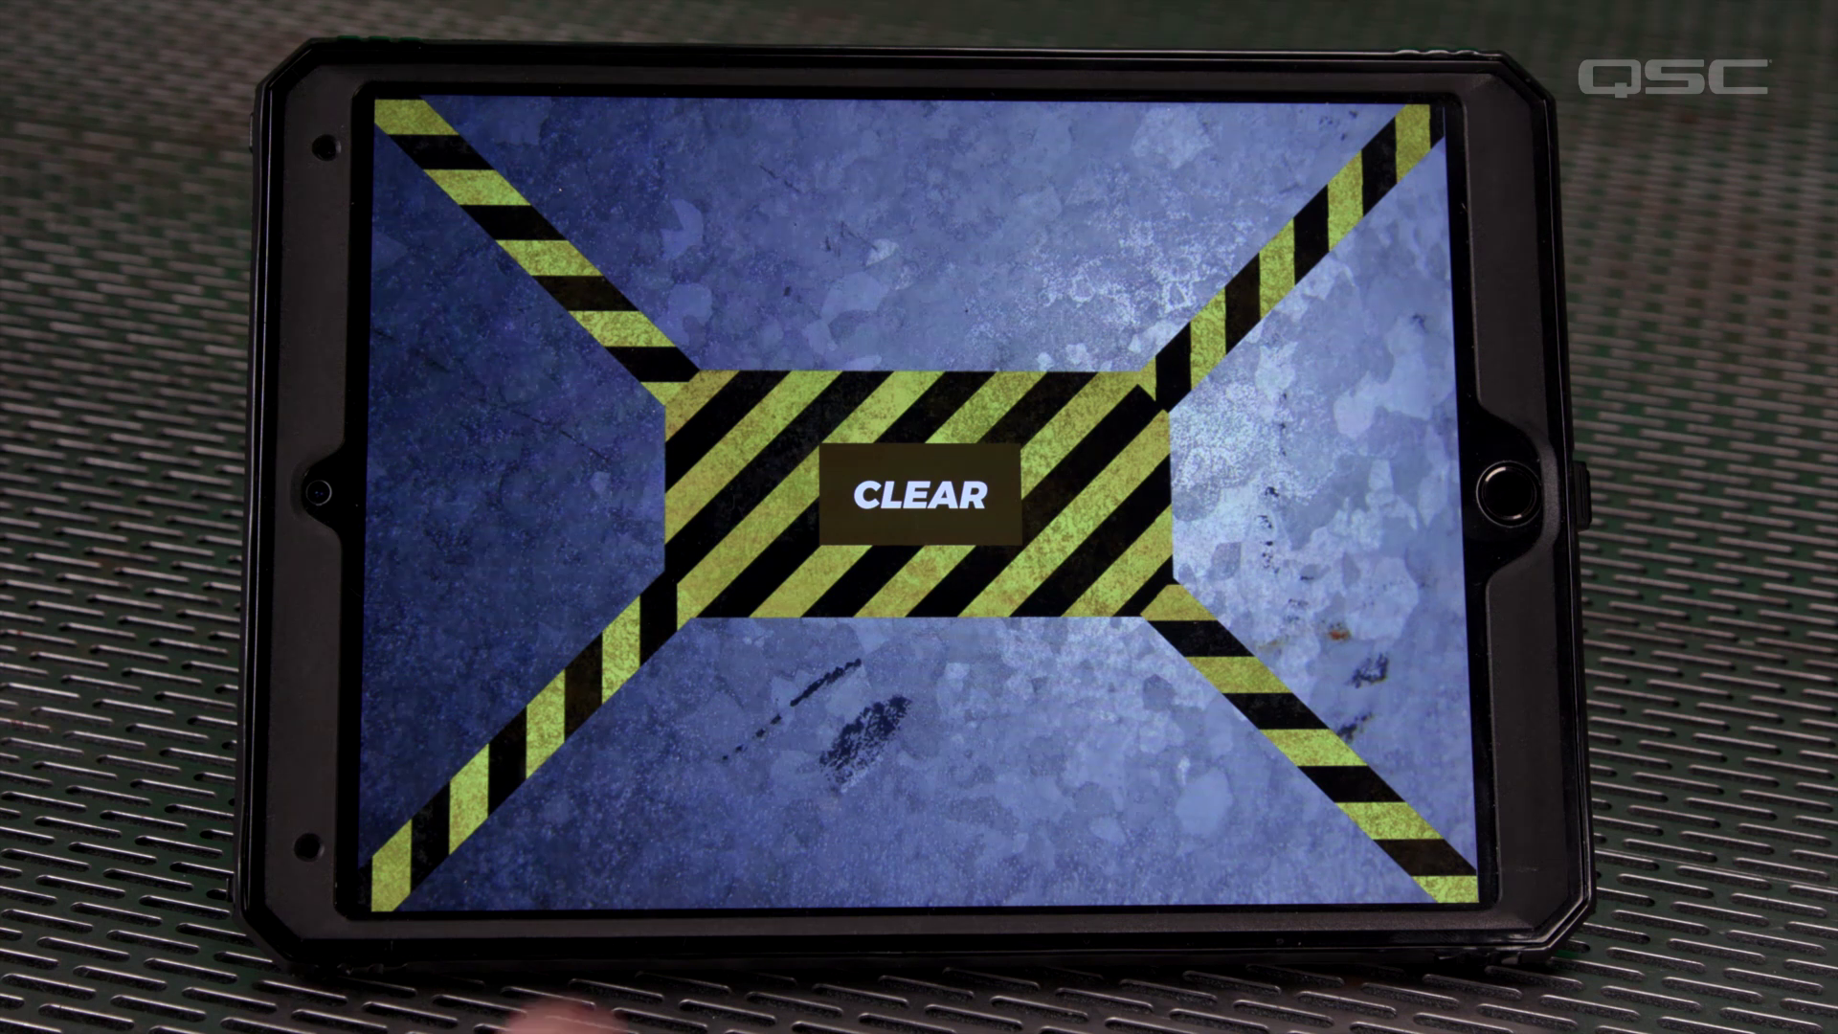
click(895, 494)
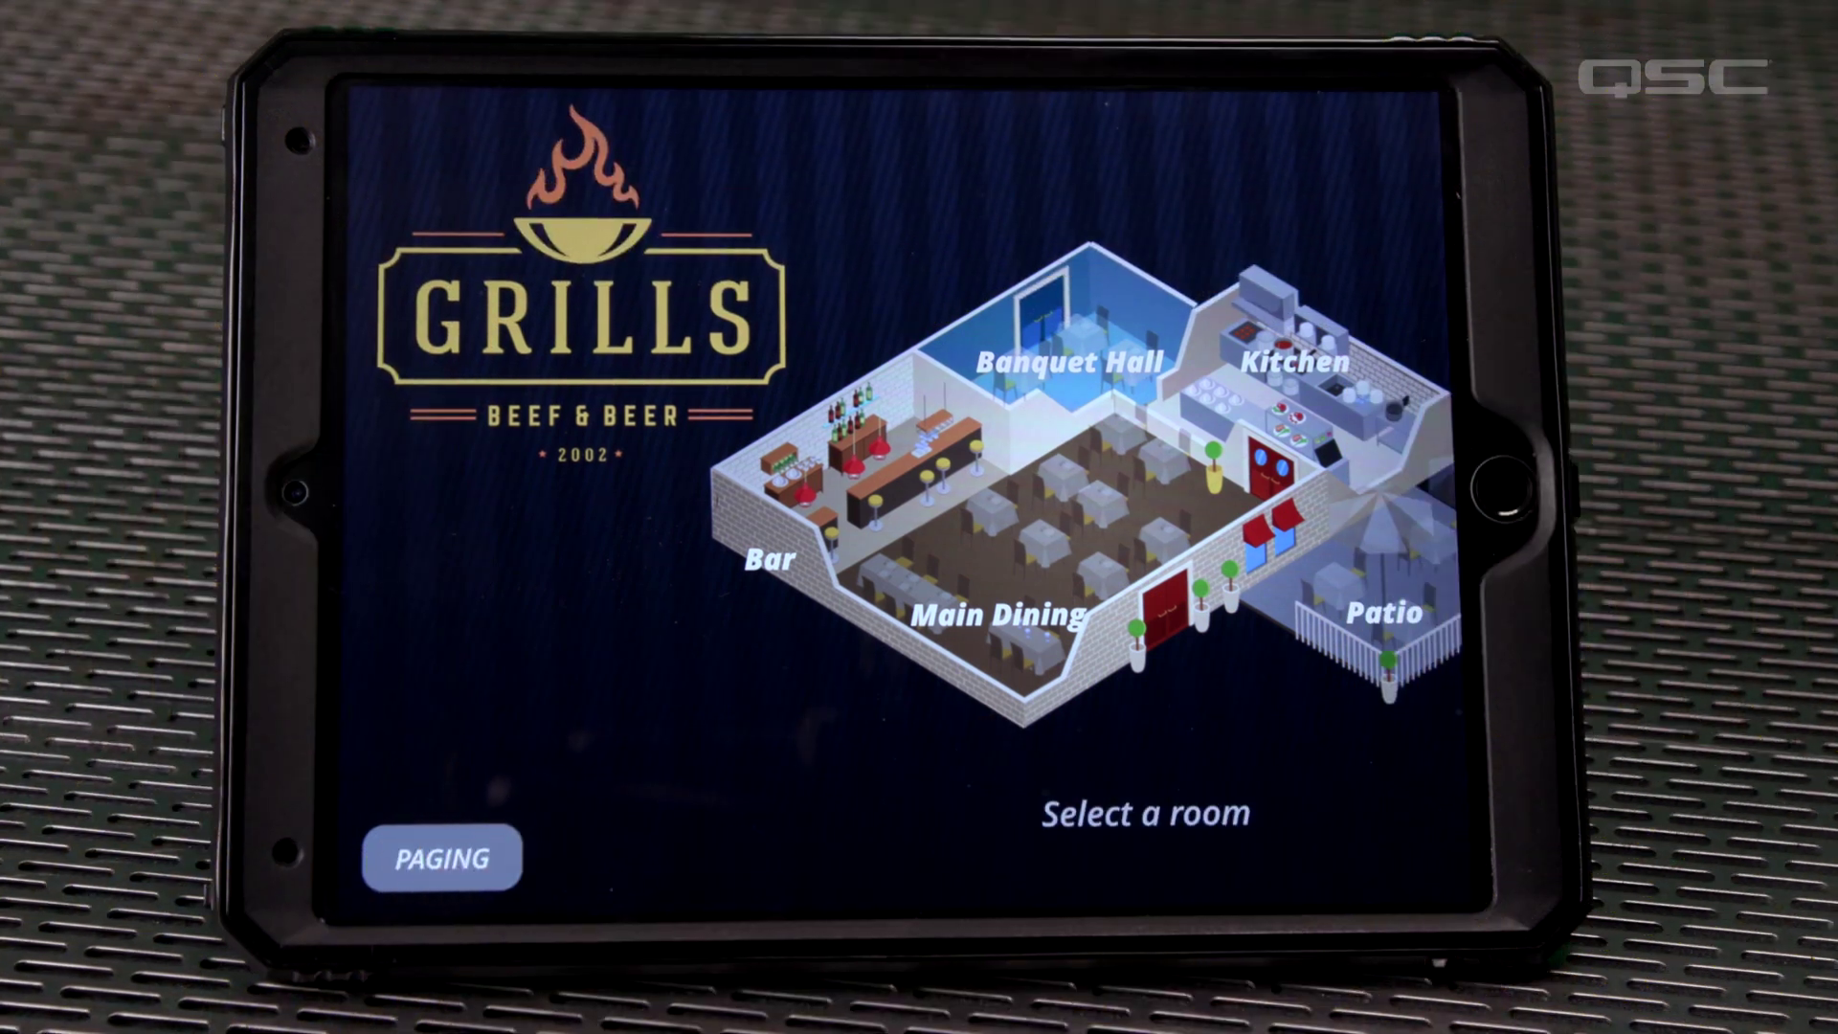
Try the Main Dining, Patio and Banquet Hall room controls on the Grills map.
click(1101, 608)
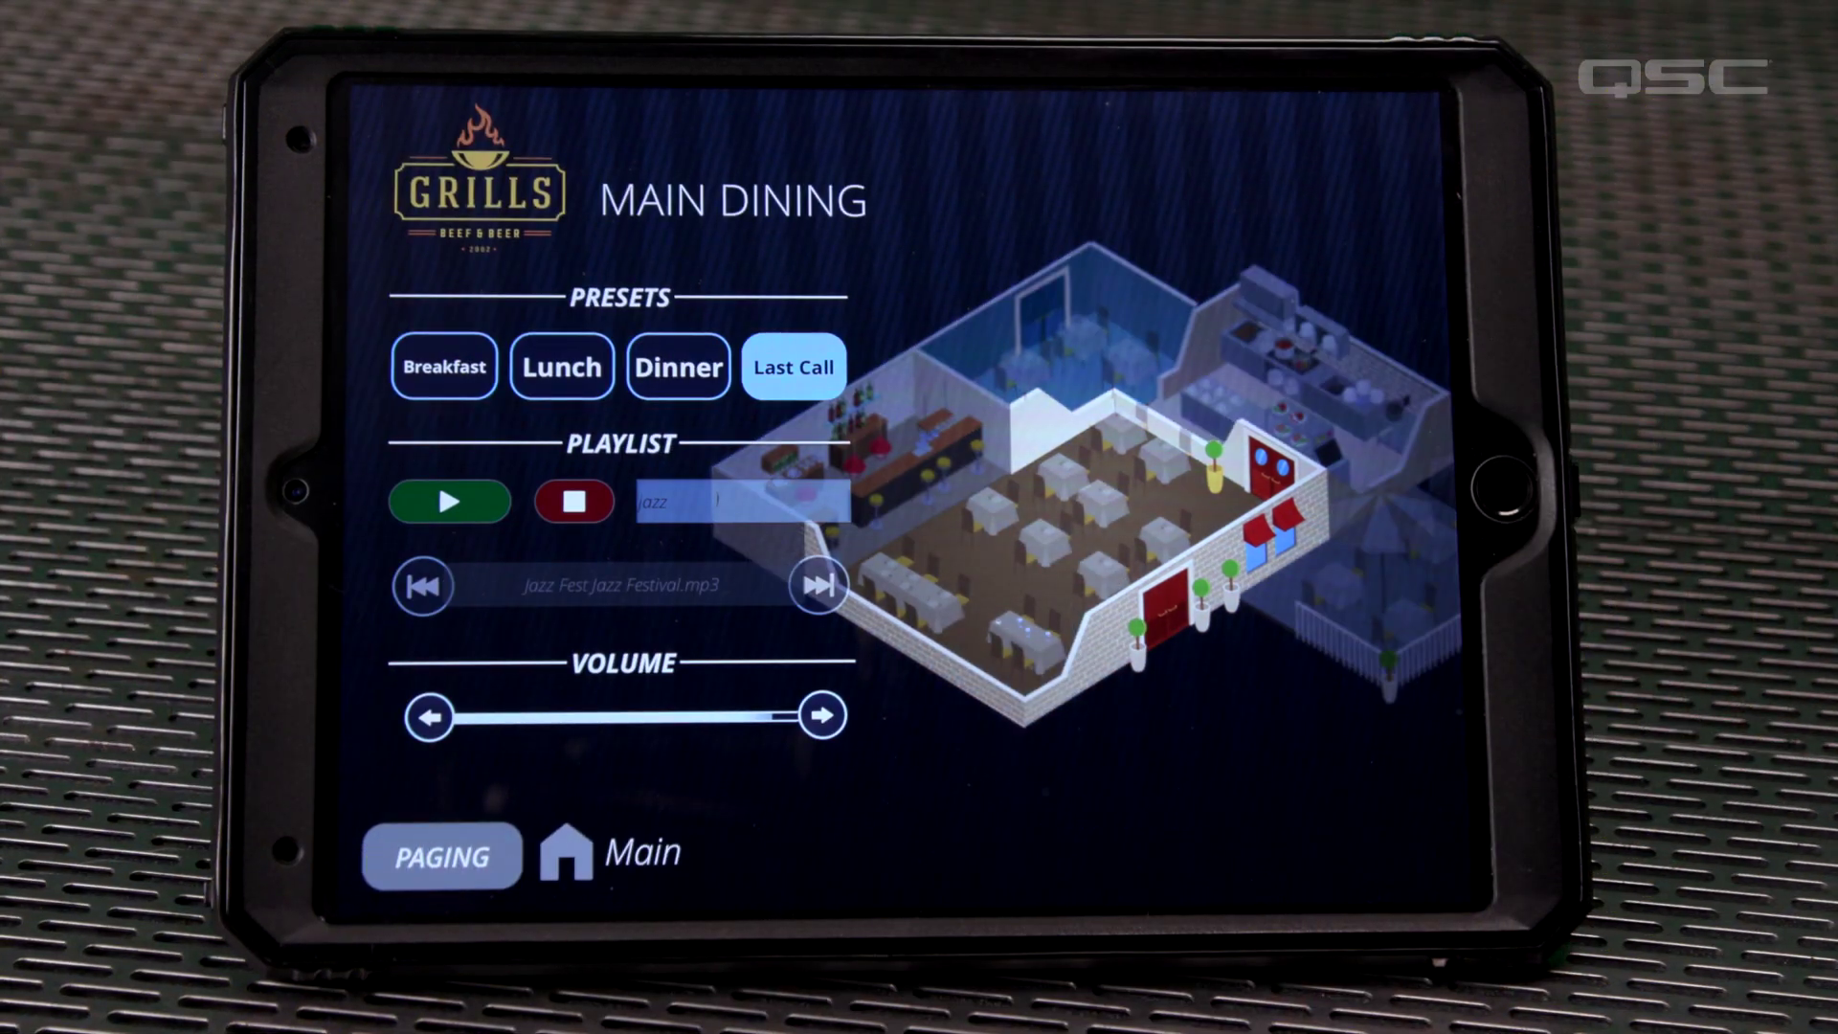
click(1359, 603)
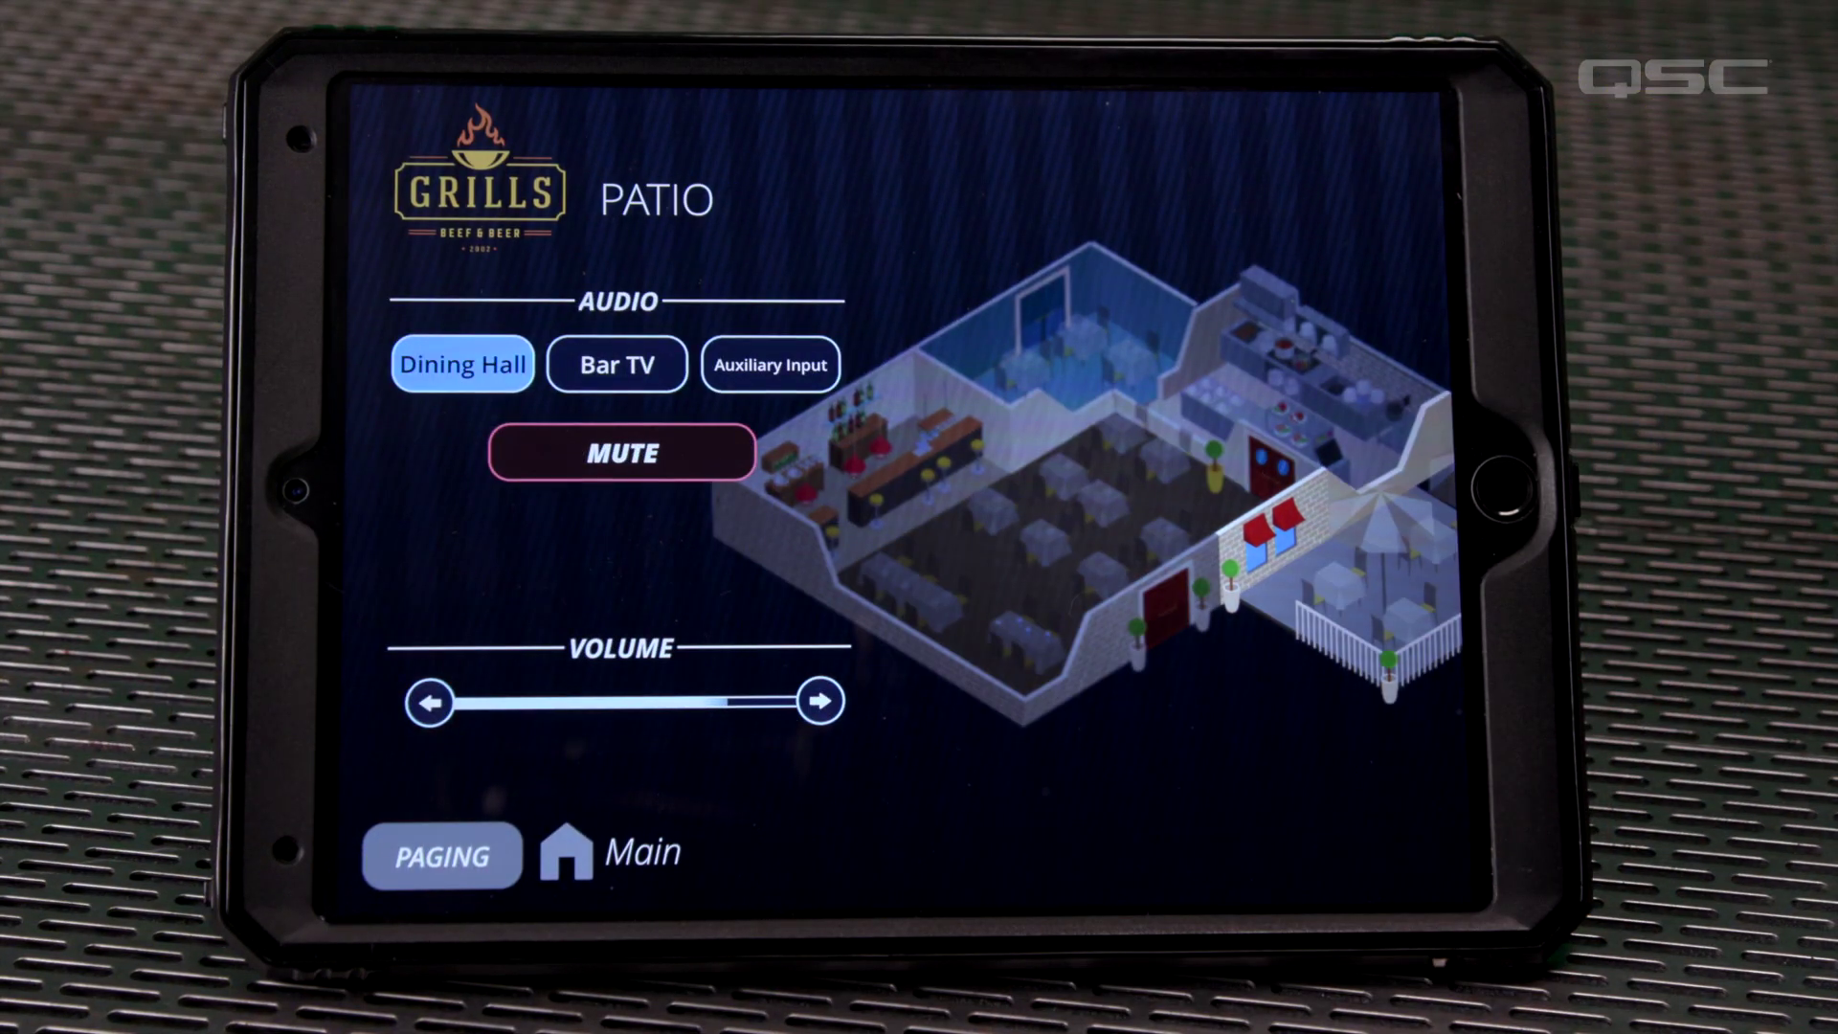
click(1115, 422)
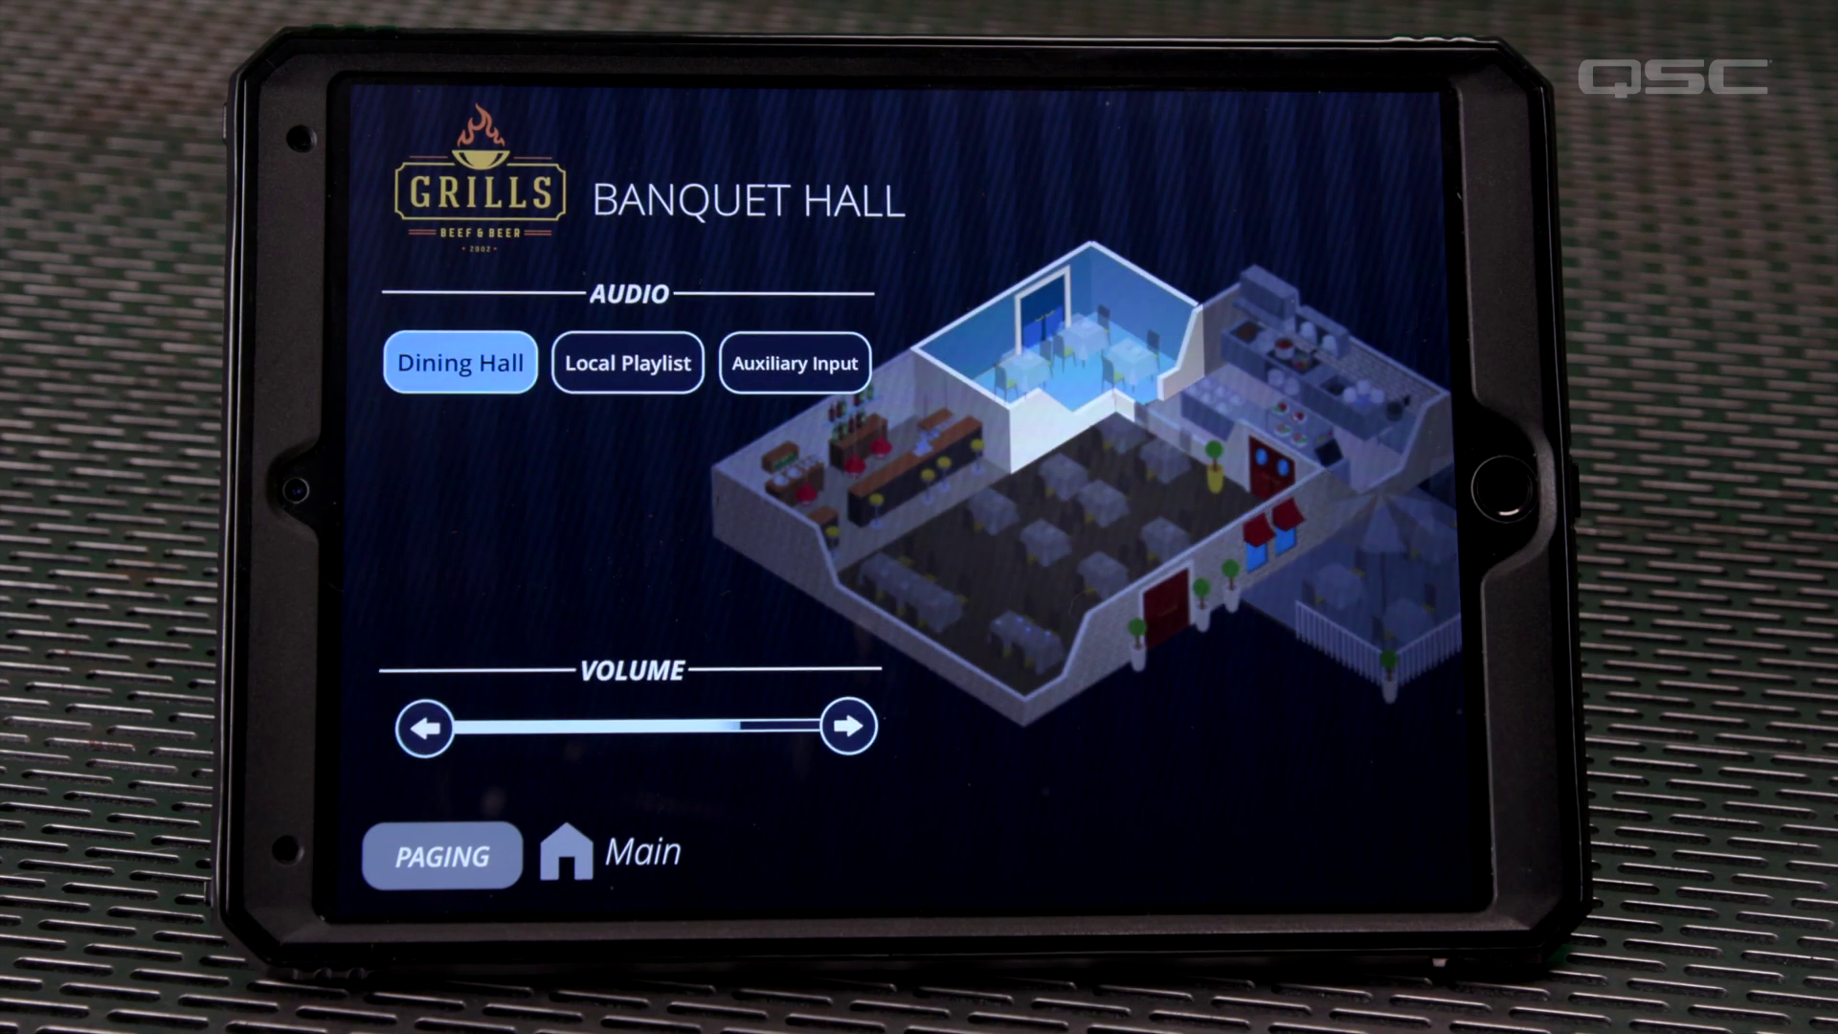
Launch and confirm a Live Page announcement from the Zone Paging Menu.
click(442, 855)
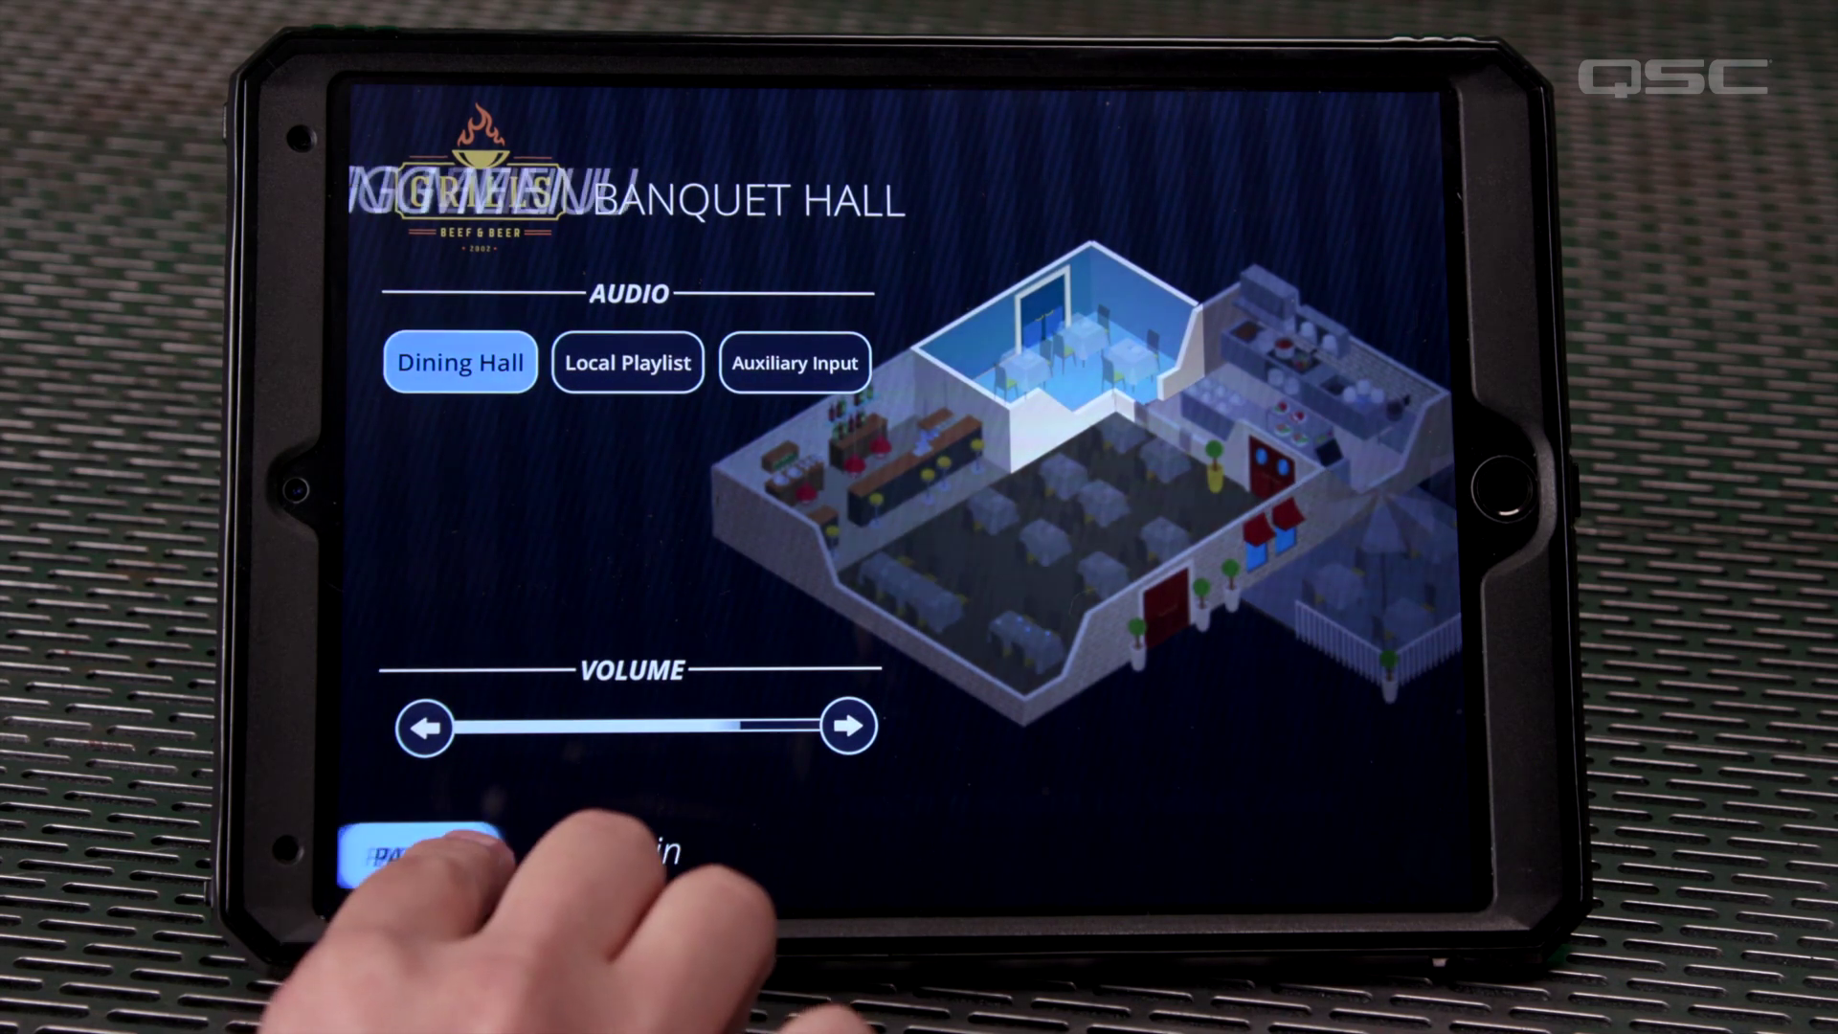
click(469, 586)
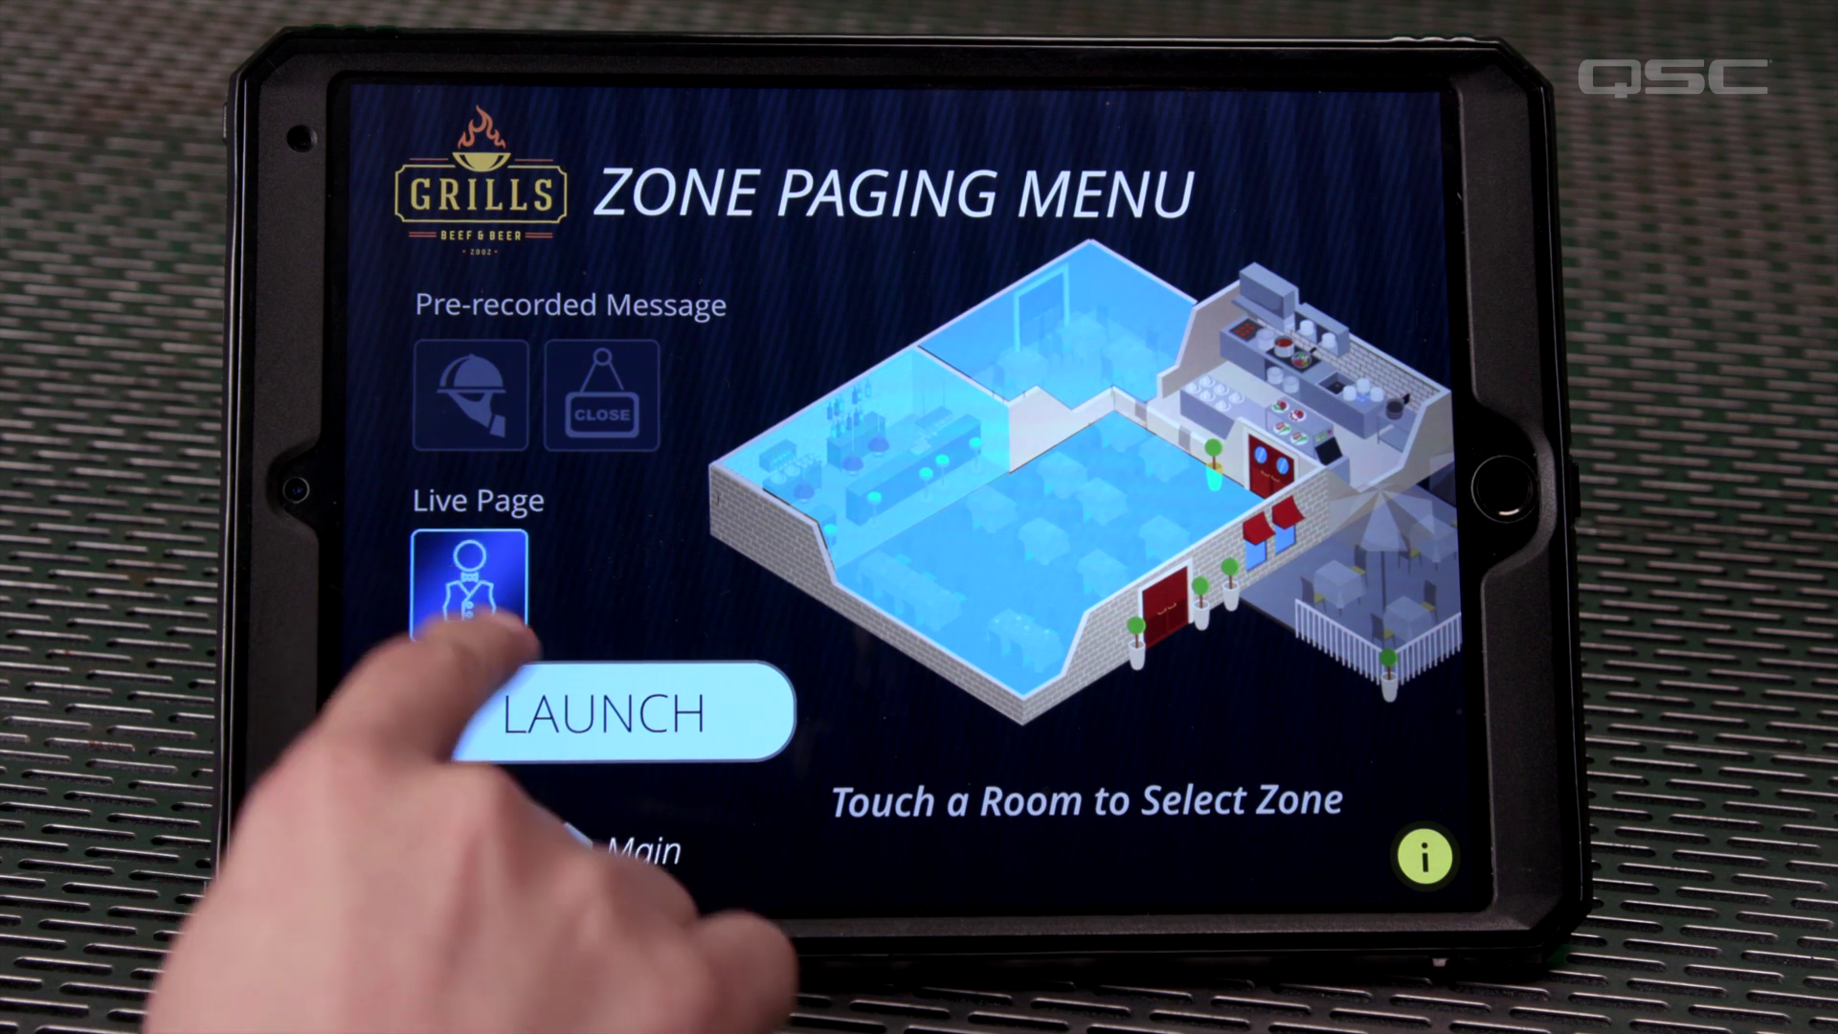
click(603, 713)
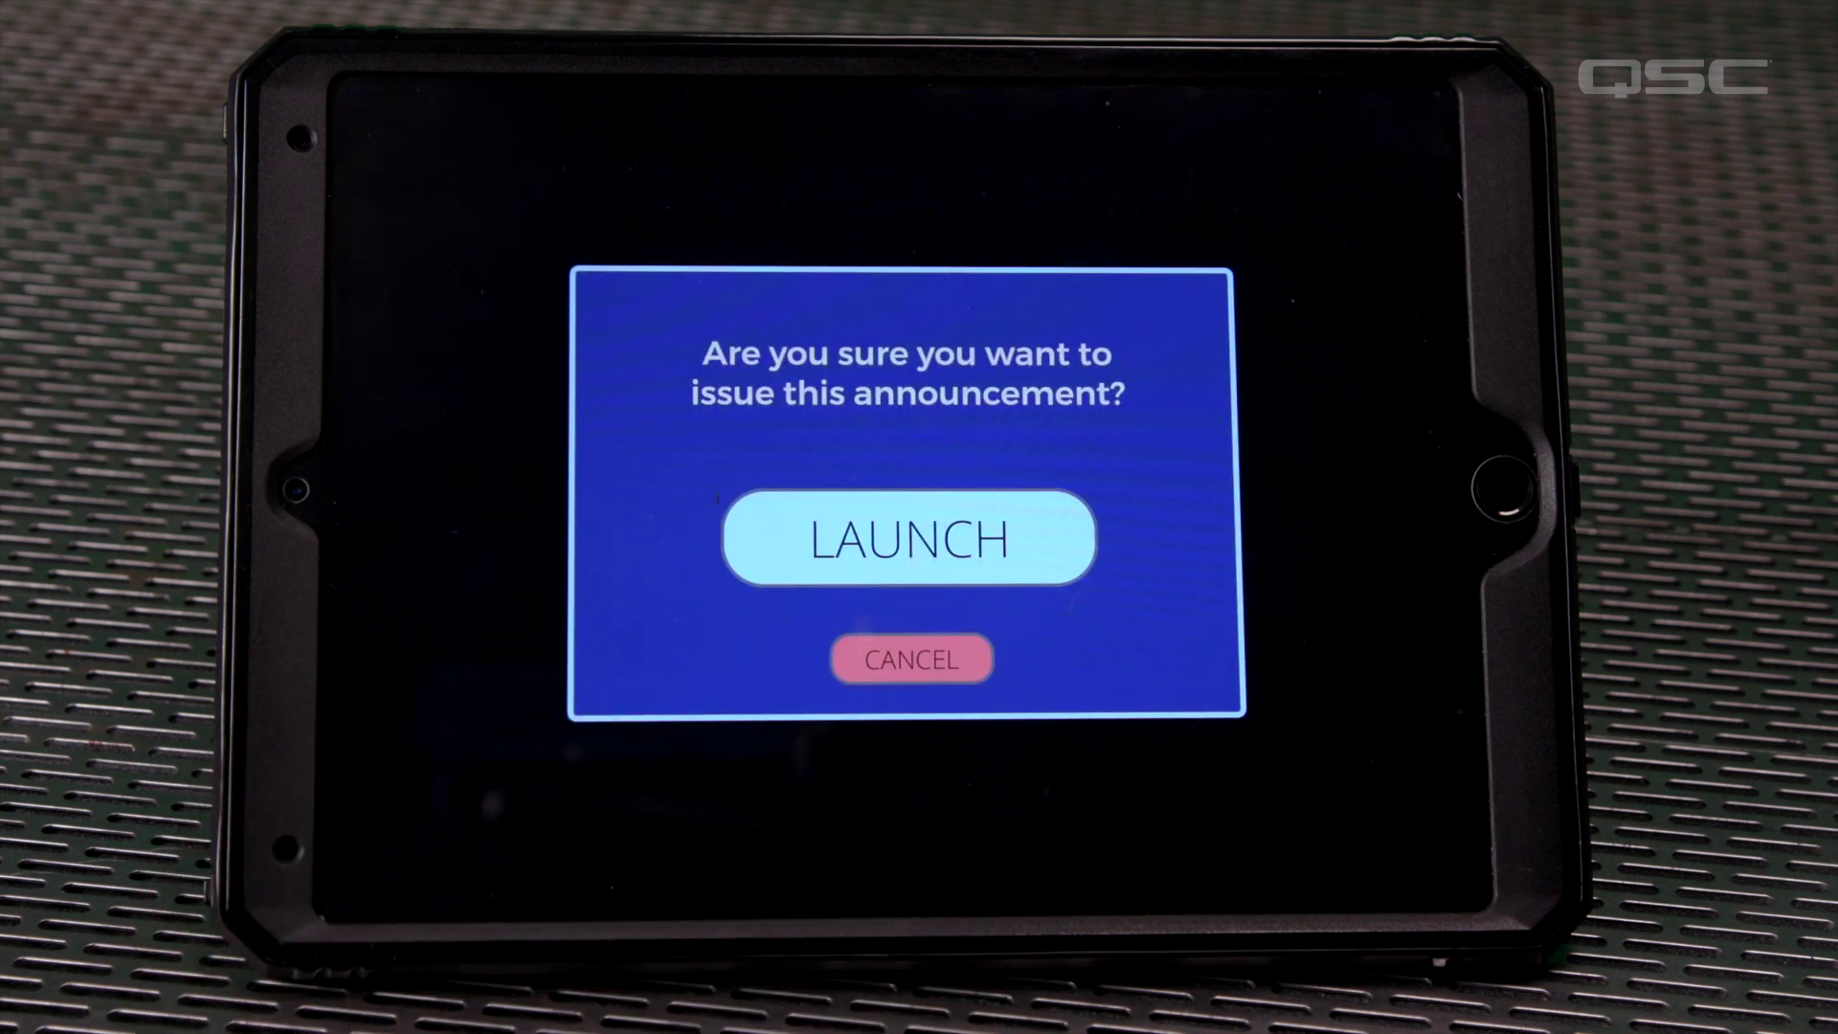
click(914, 536)
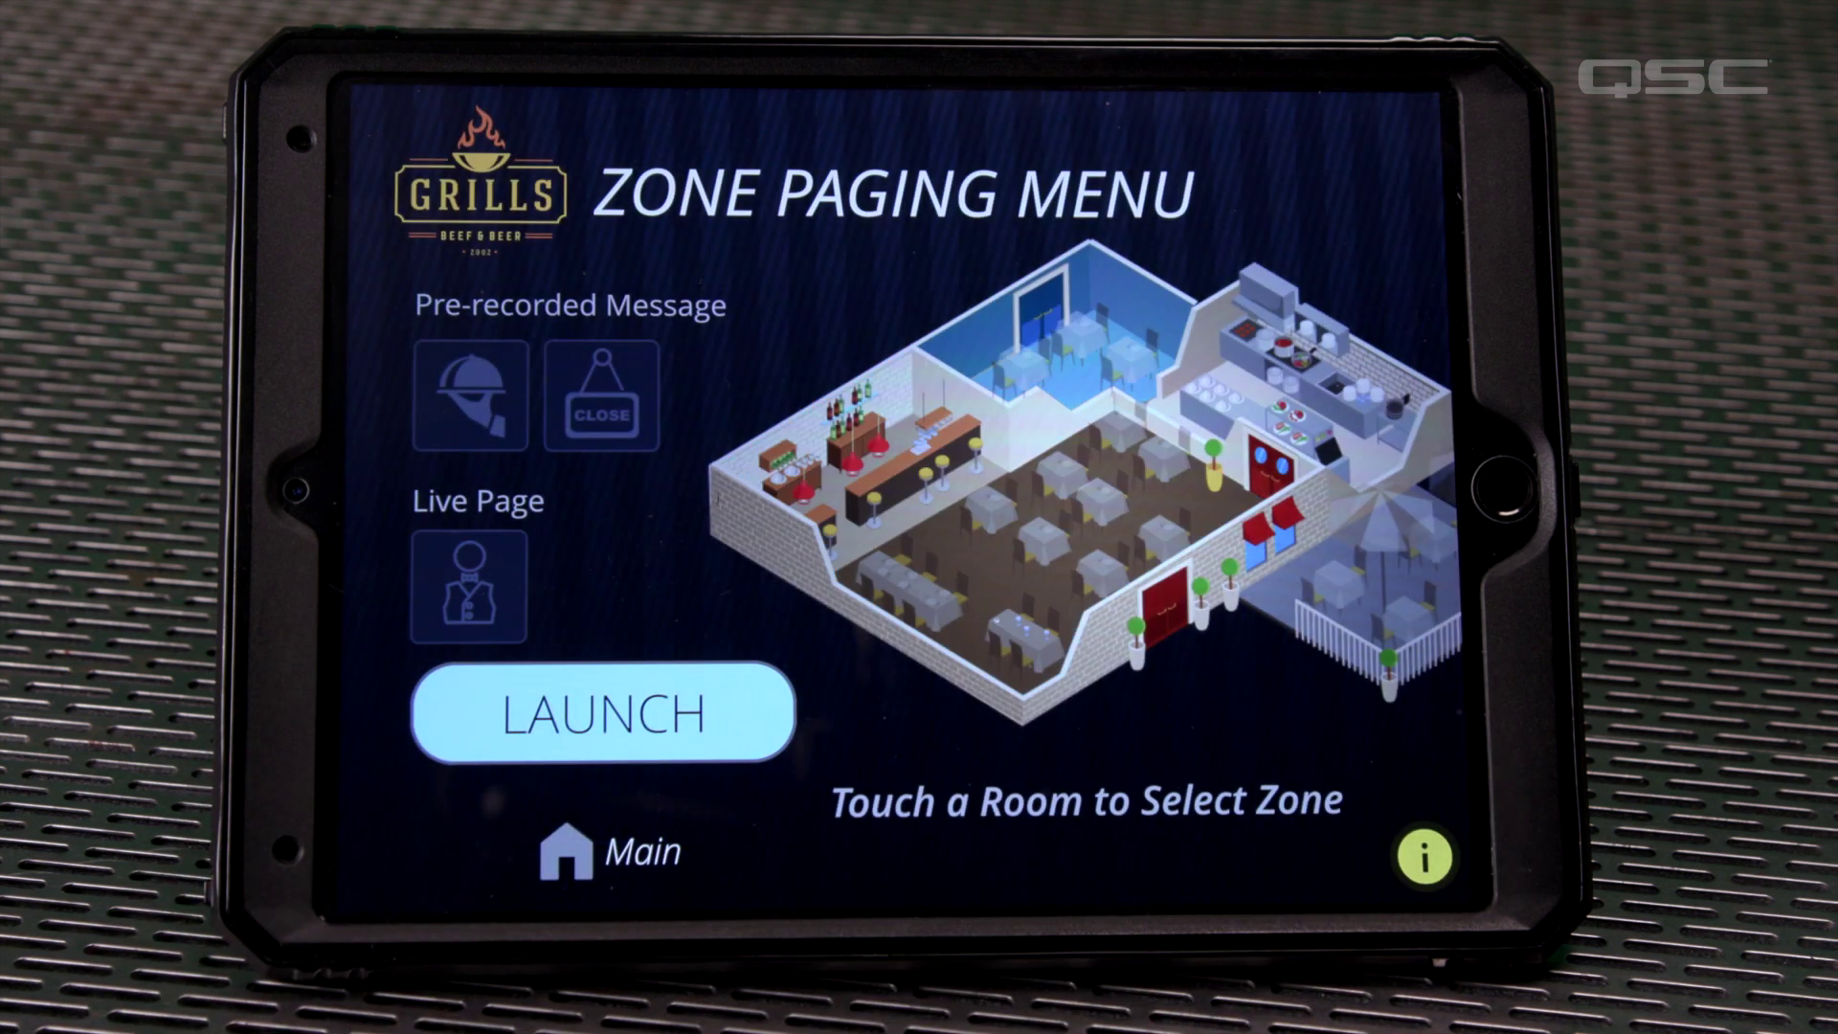
Switch Banquet Hall audio to Local Playlist and back to Dining Hall.
click(565, 852)
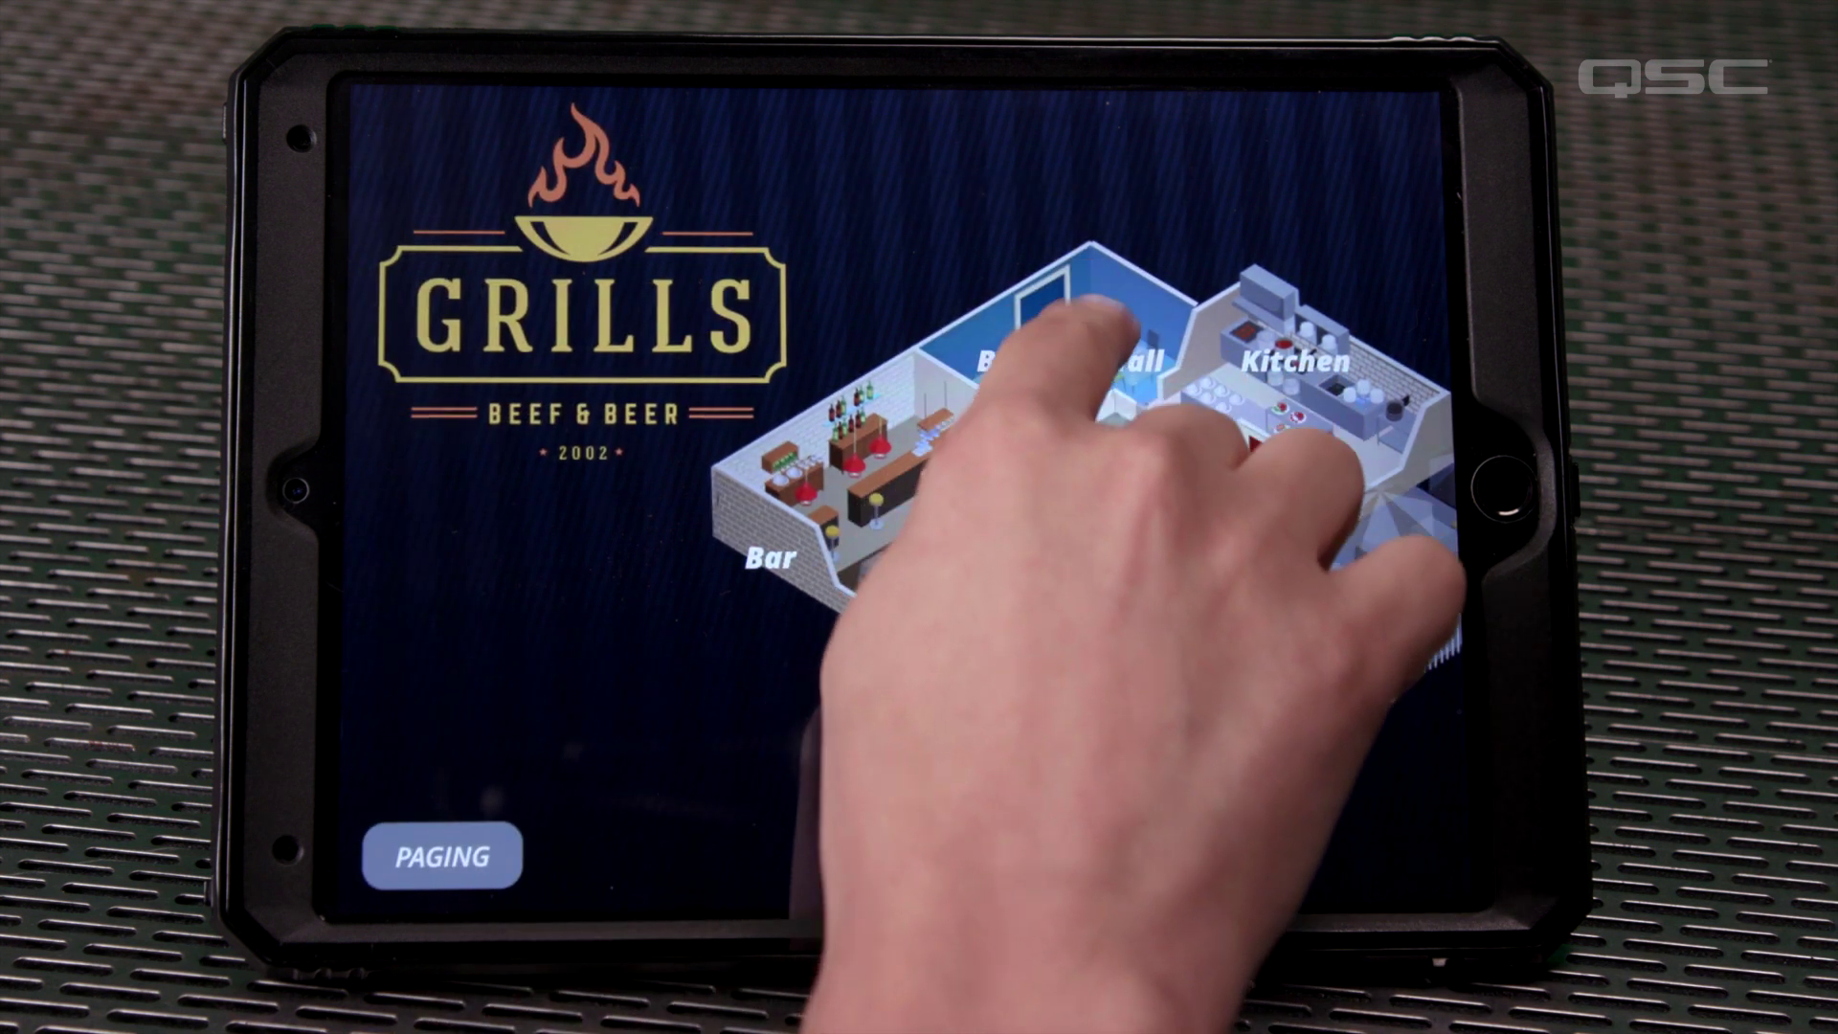
click(1081, 355)
click(628, 362)
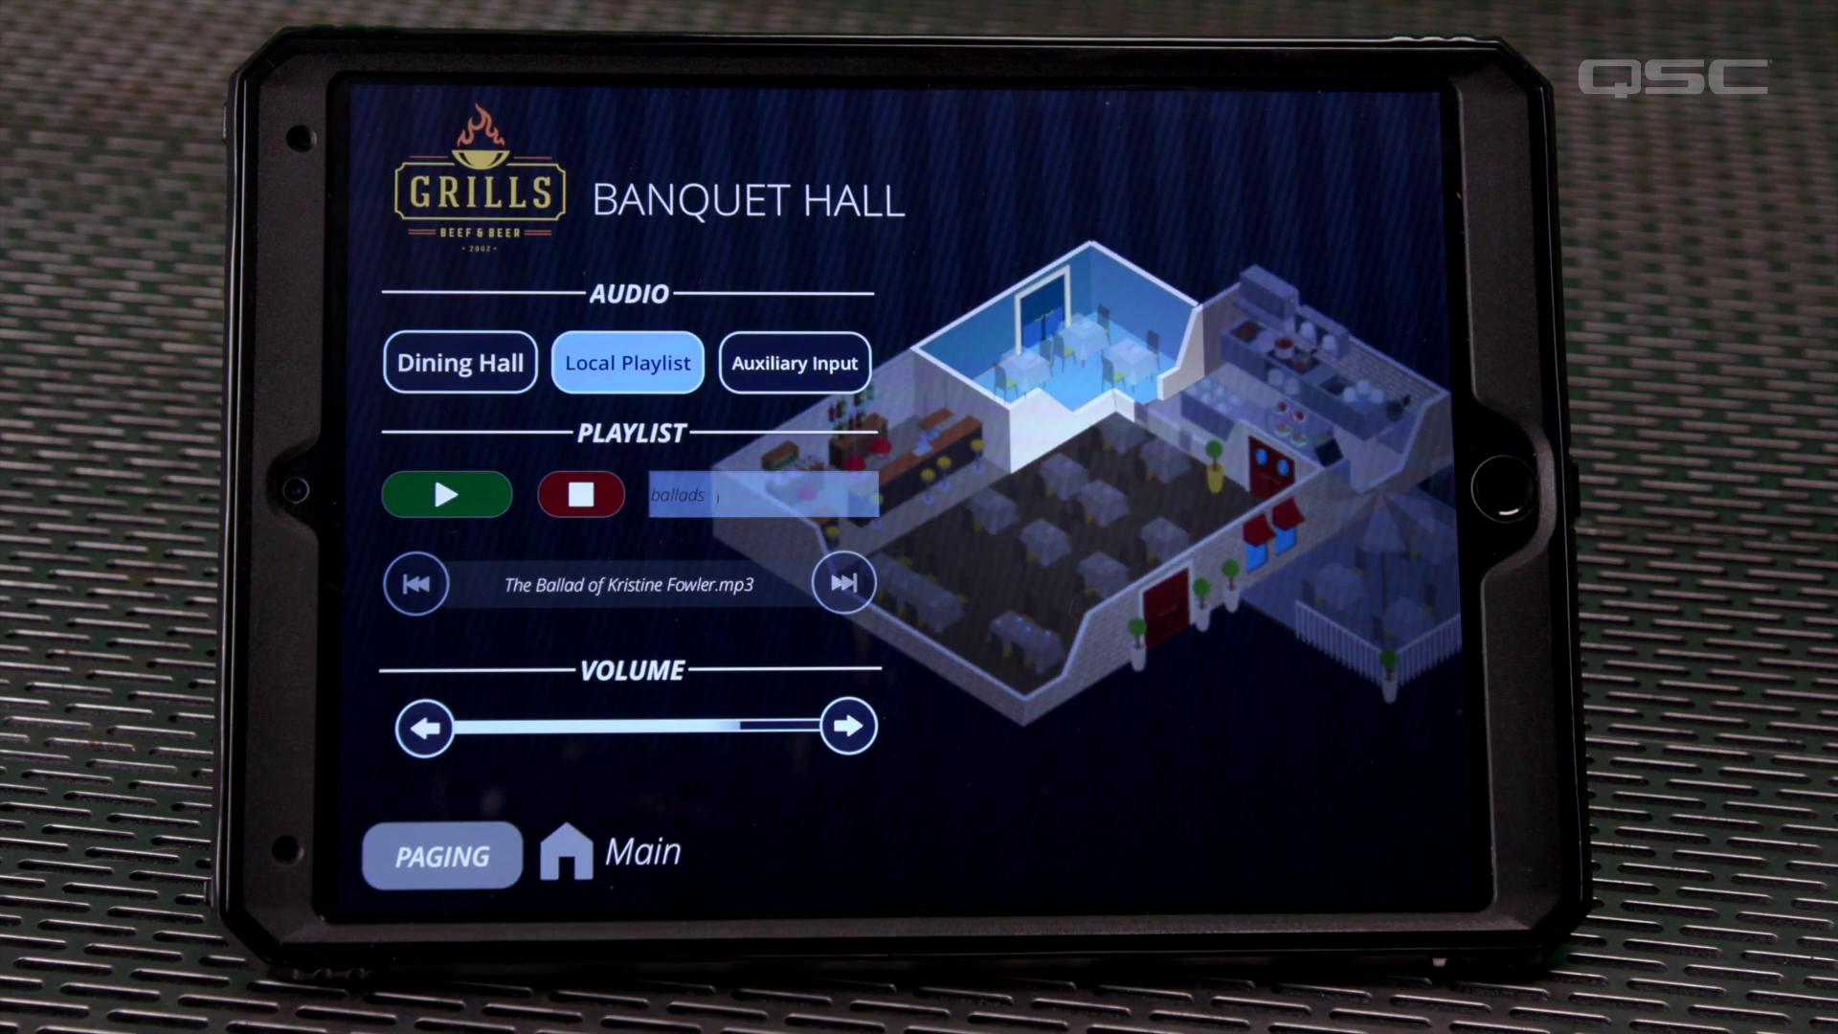
click(460, 363)
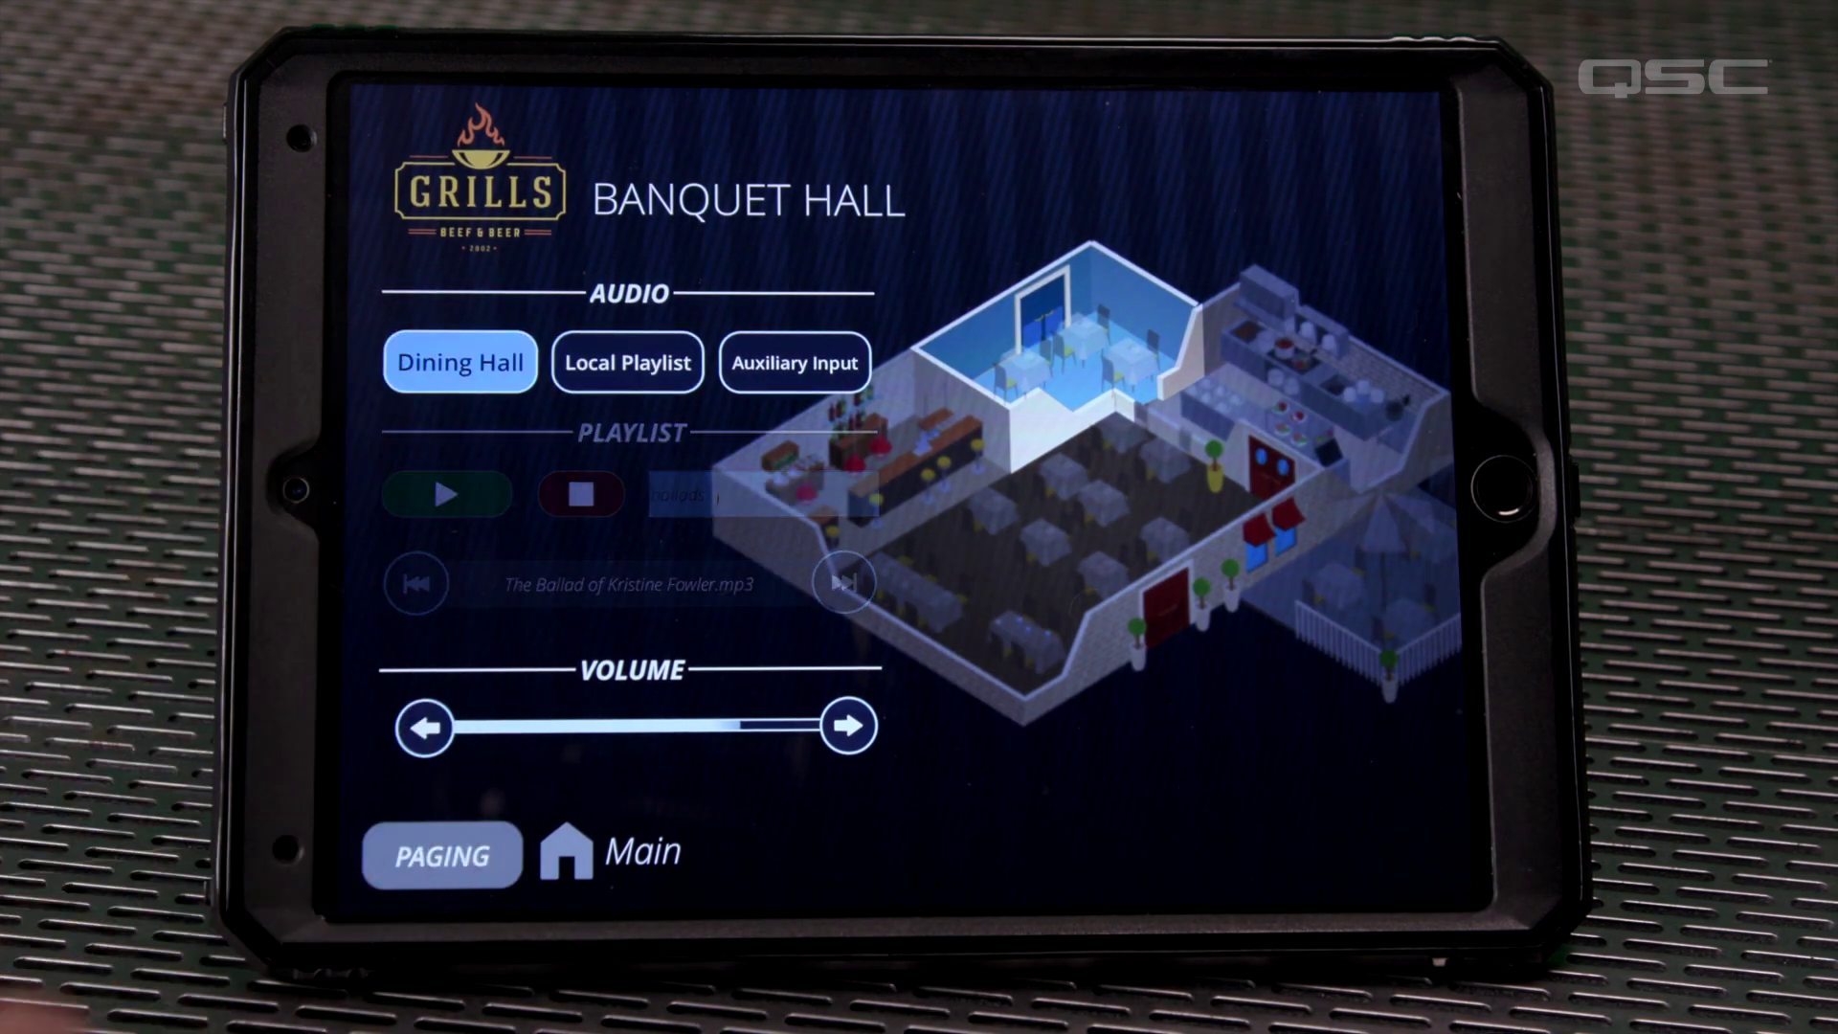
View and dismiss the help overlay explaining the paging options.
click(442, 852)
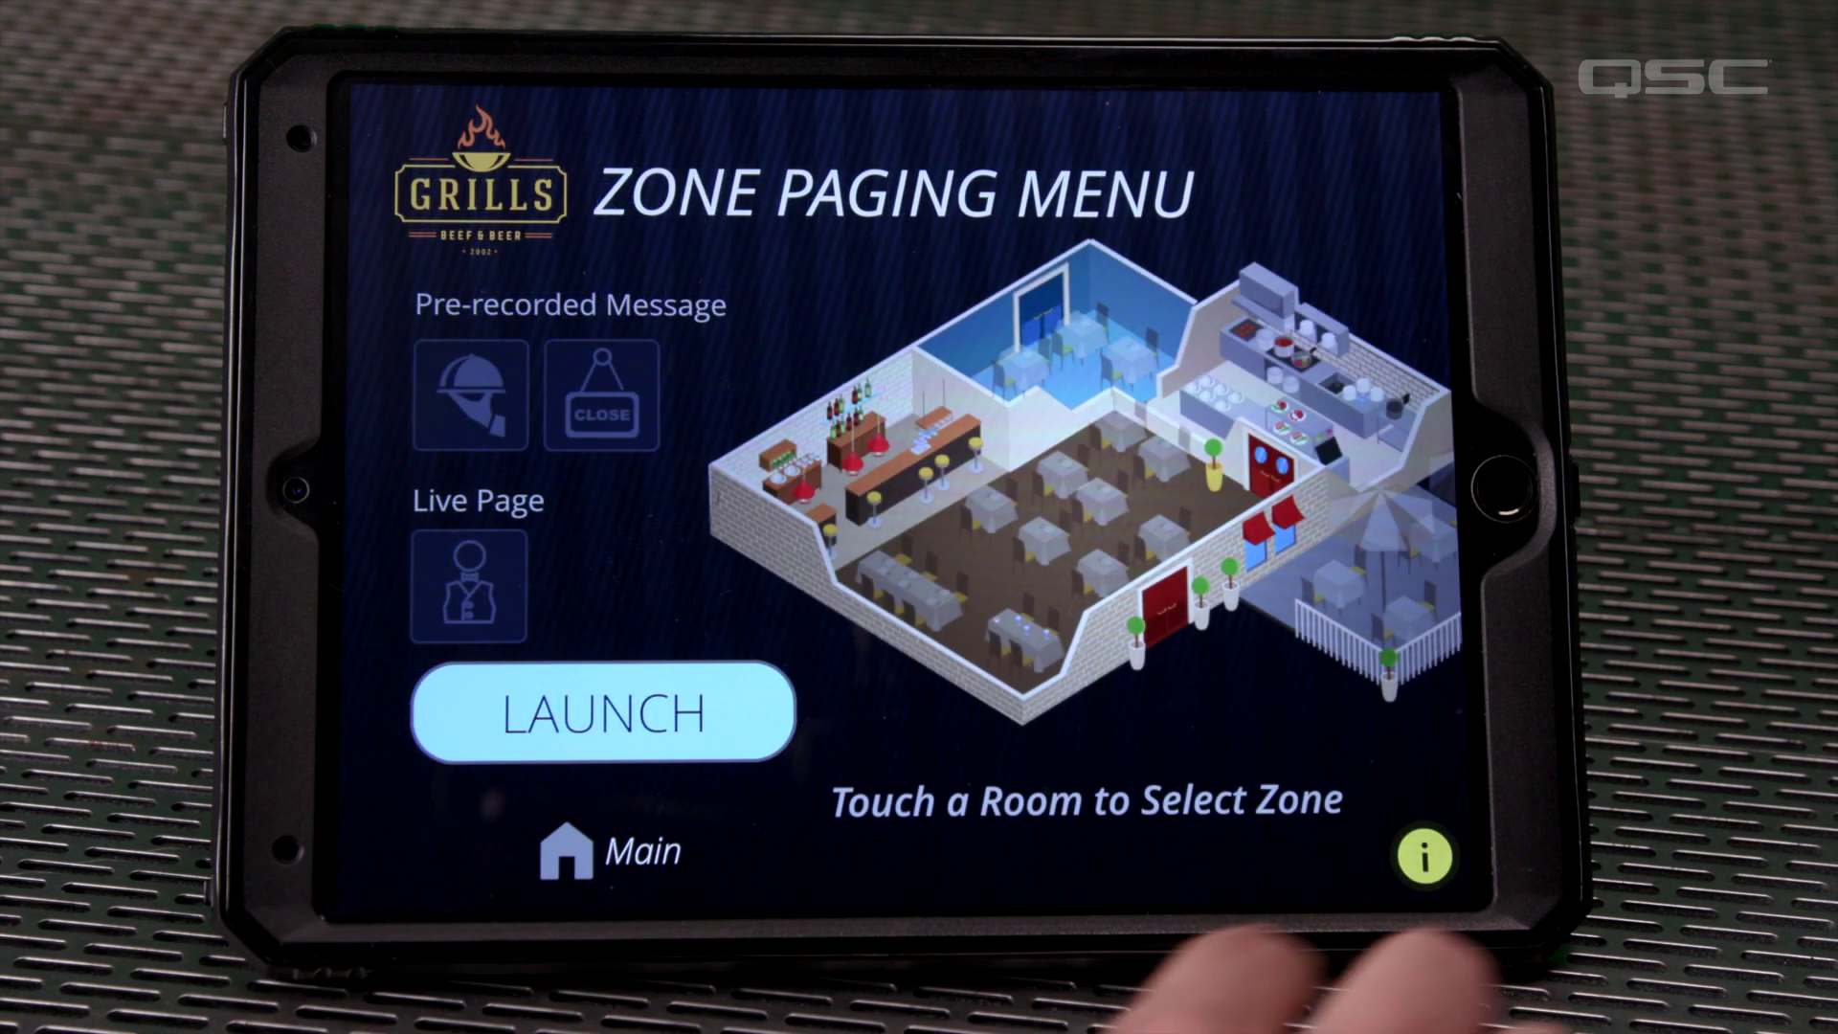
click(1425, 855)
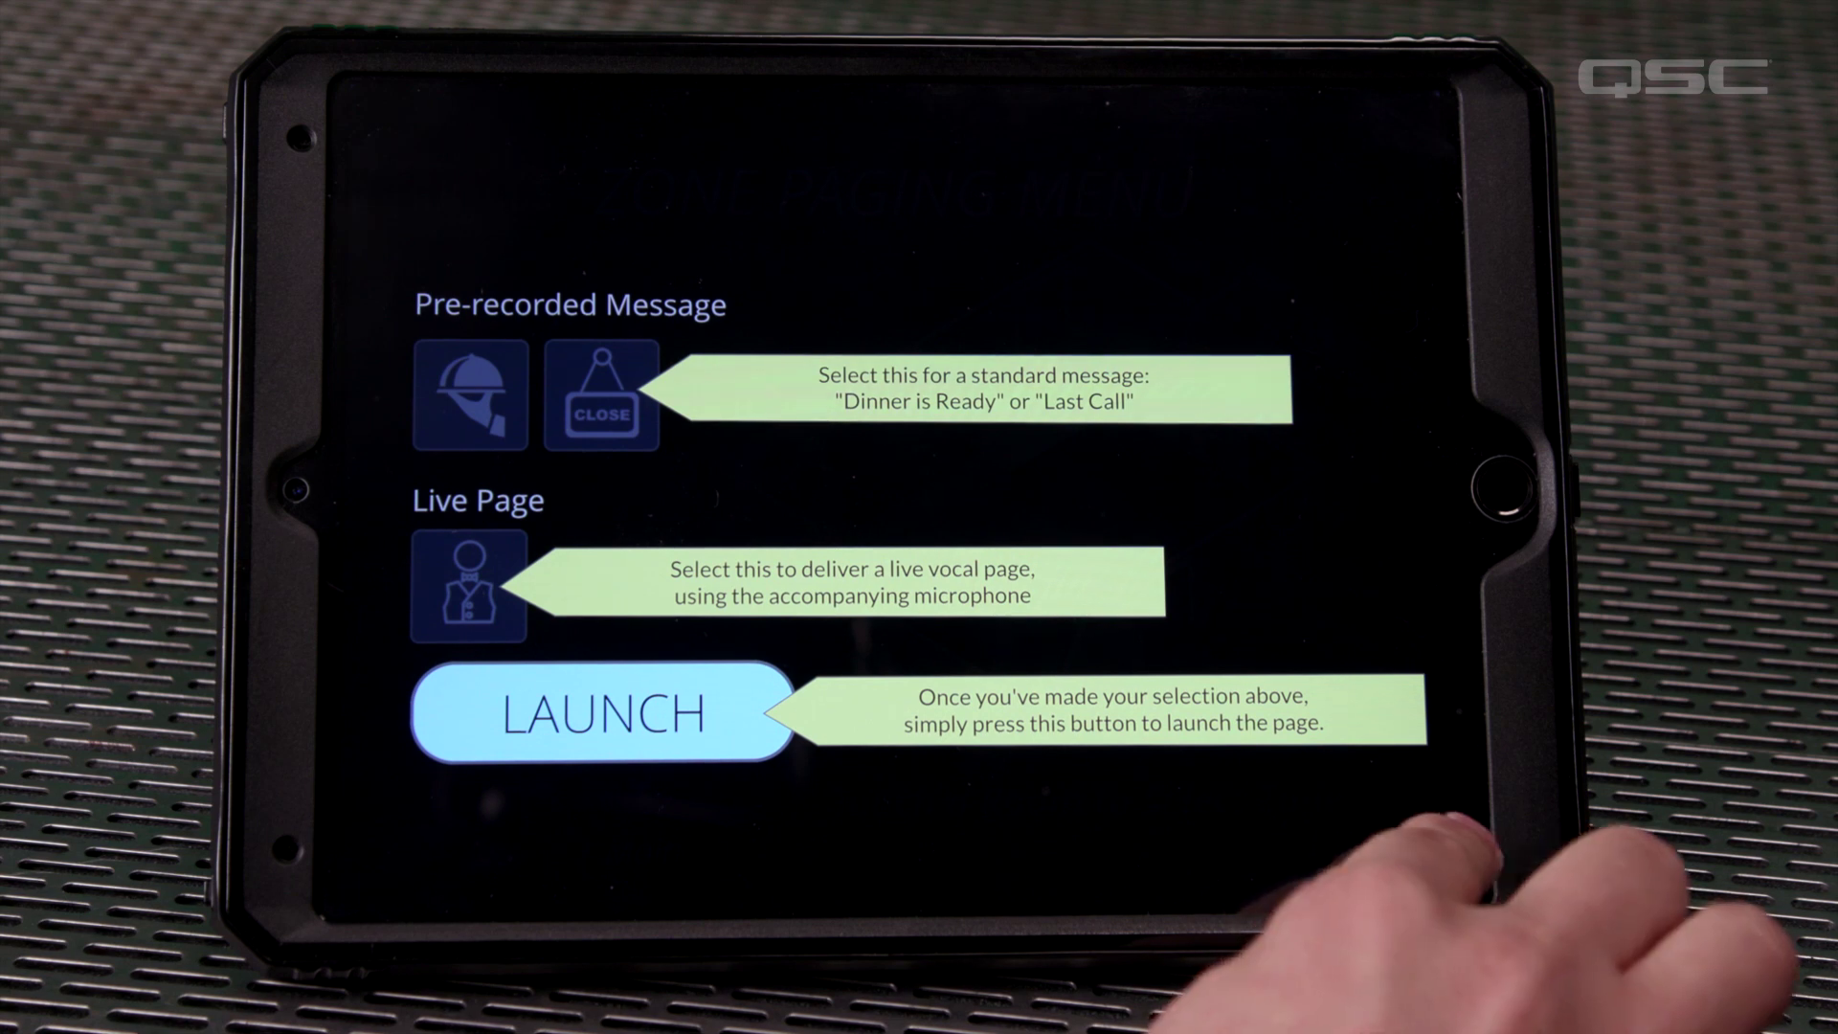
click(1425, 855)
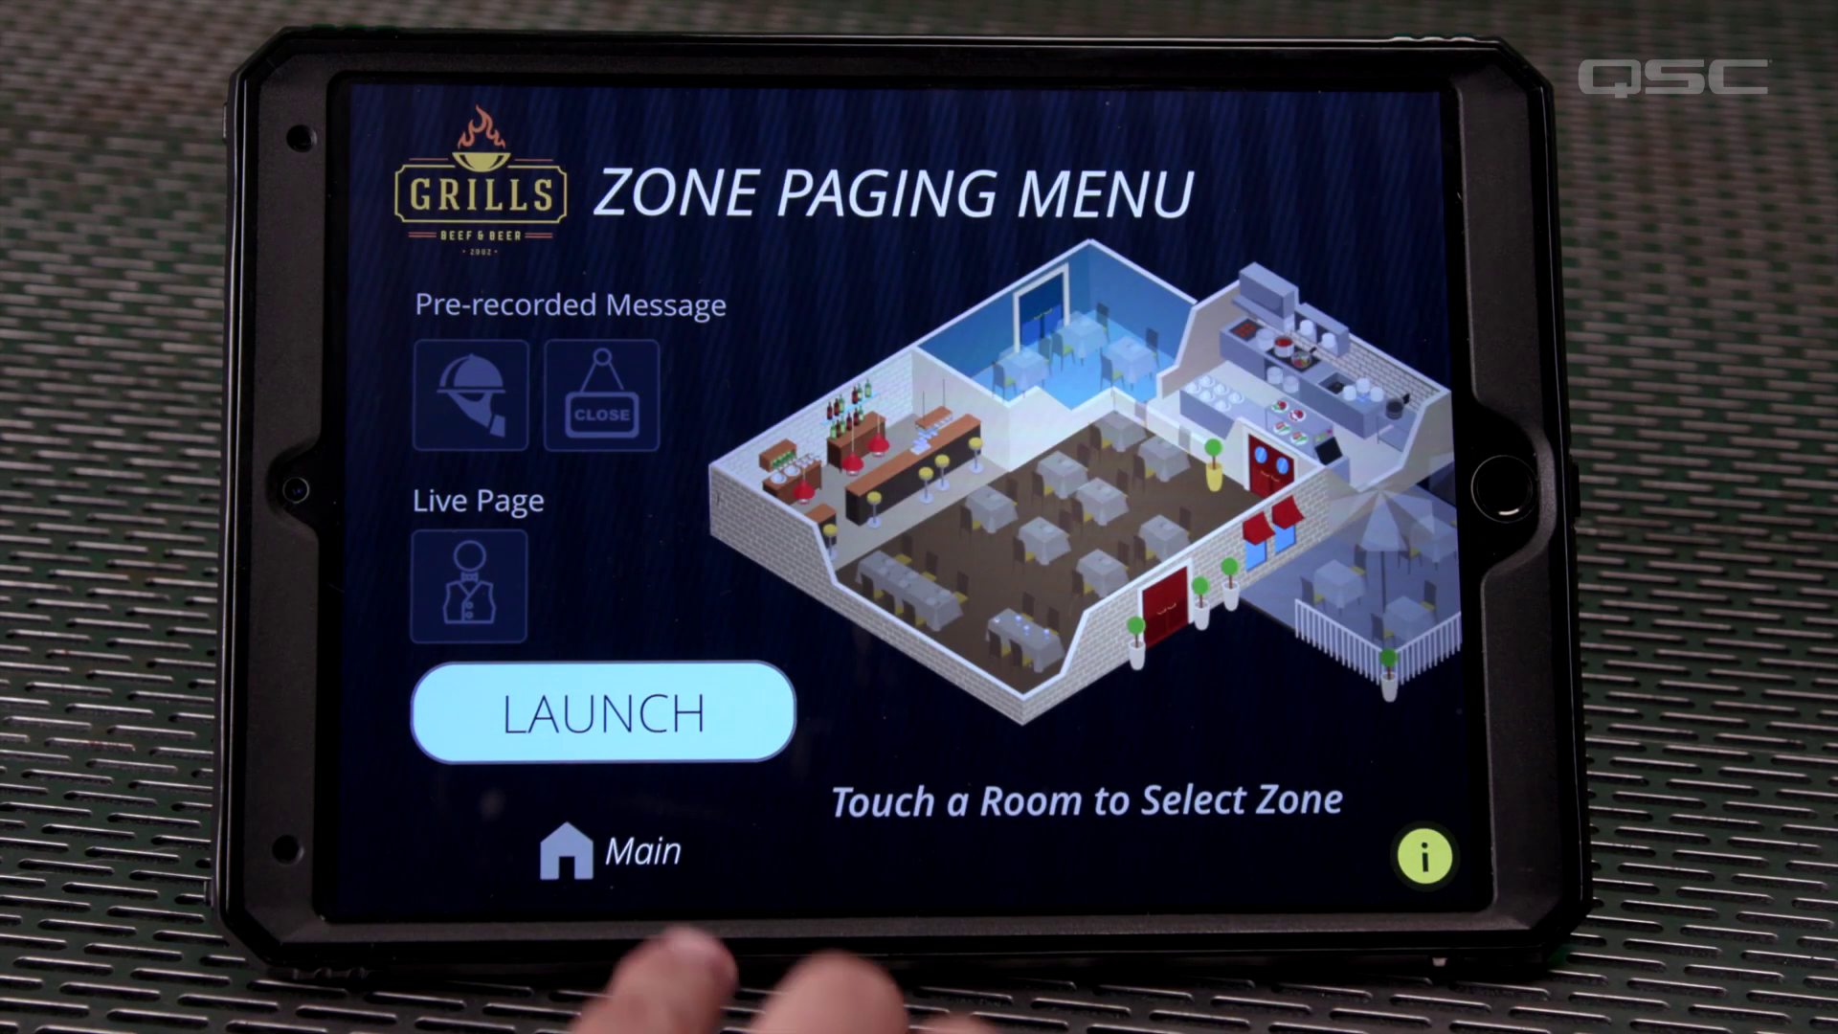
Check the Bar TV source controls, then finish on the Main Dining page.
click(651, 852)
click(909, 479)
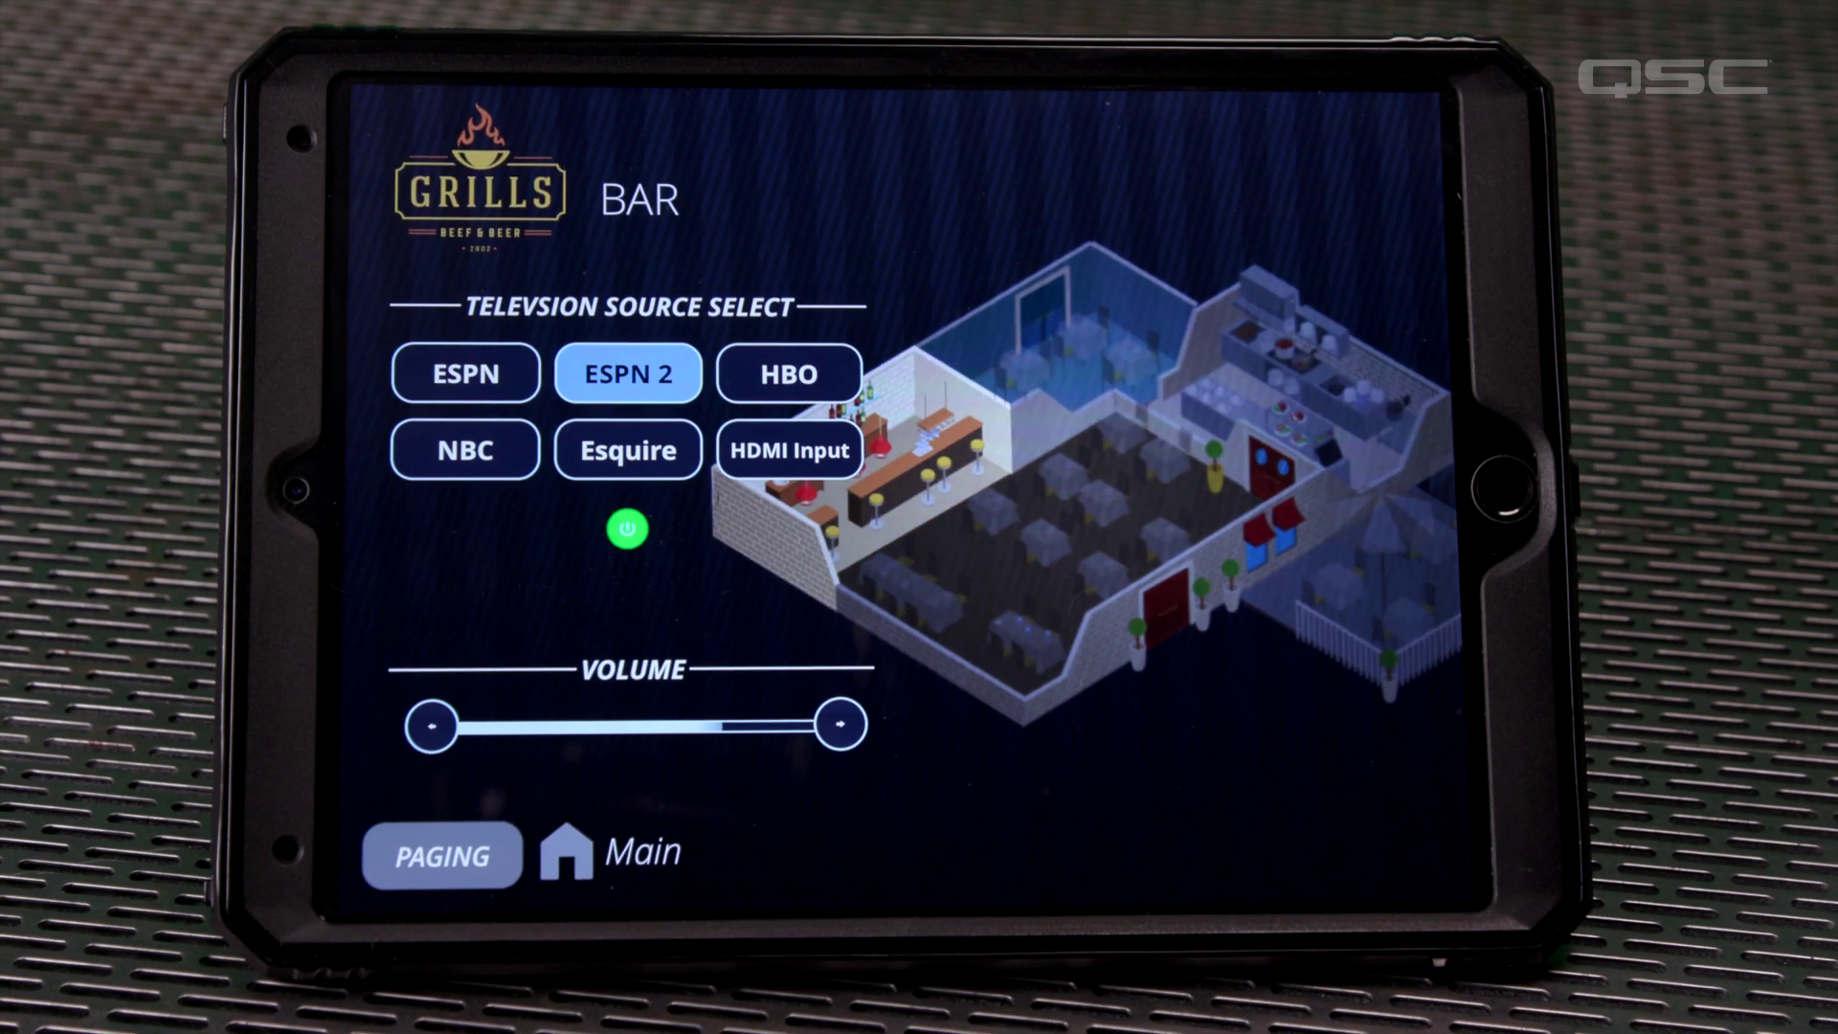
click(1115, 532)
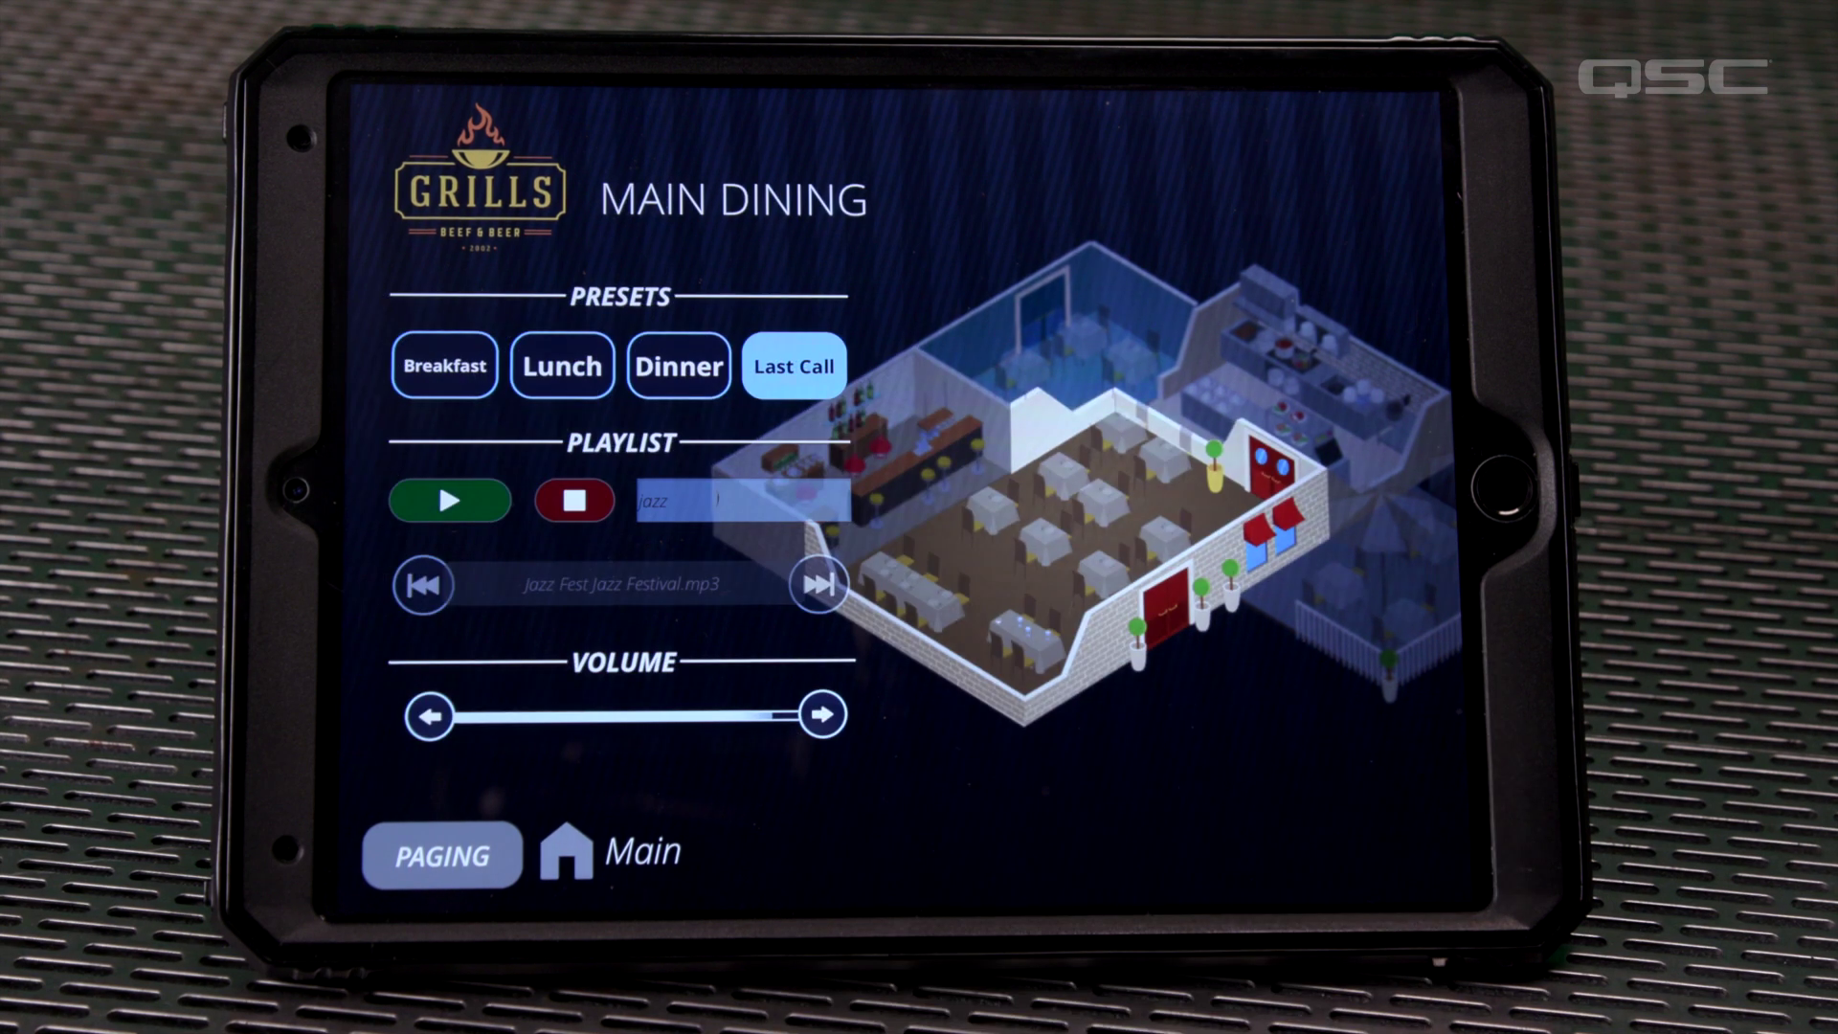